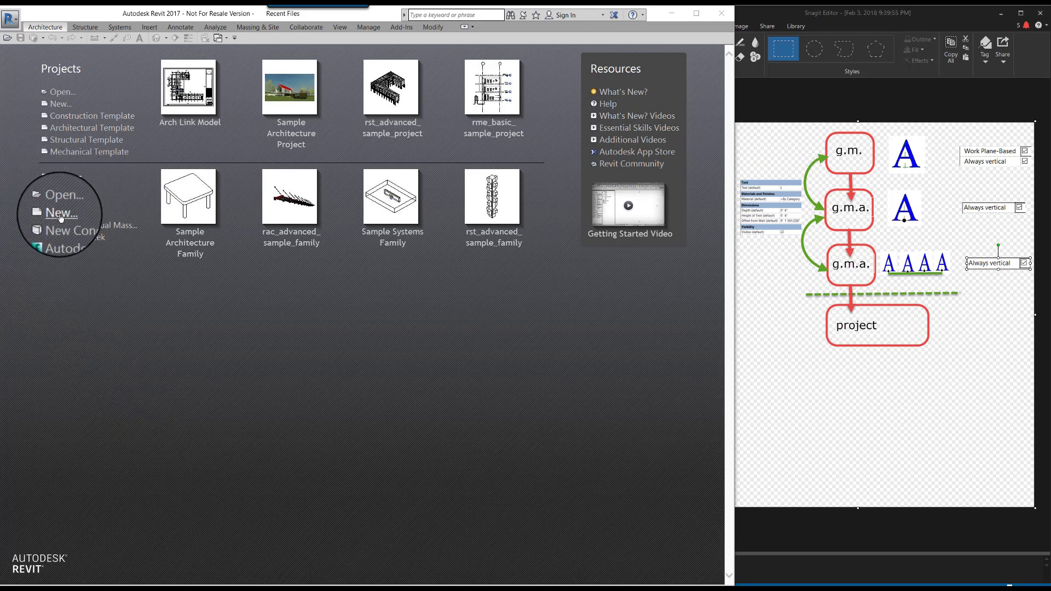
Create a new family from the Generic Model.rft template
click(61, 218)
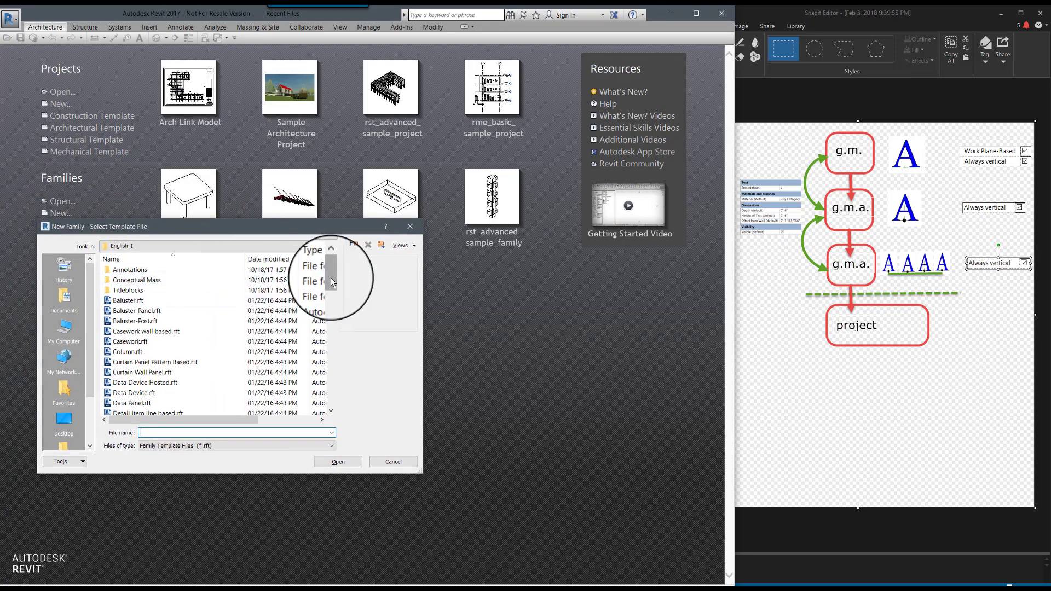
drag(331, 278, 335, 338)
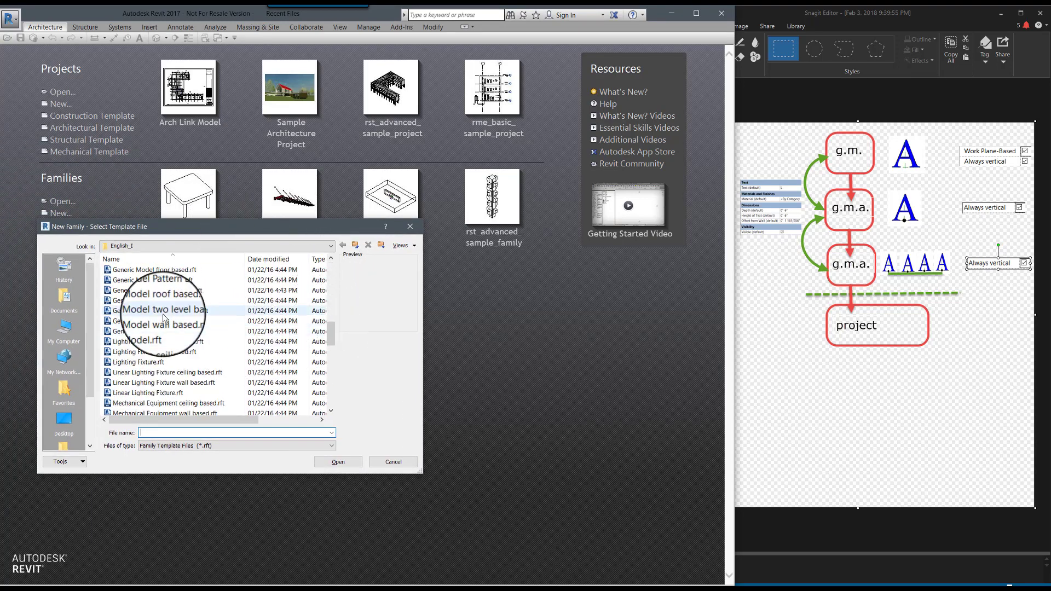
click(113, 332)
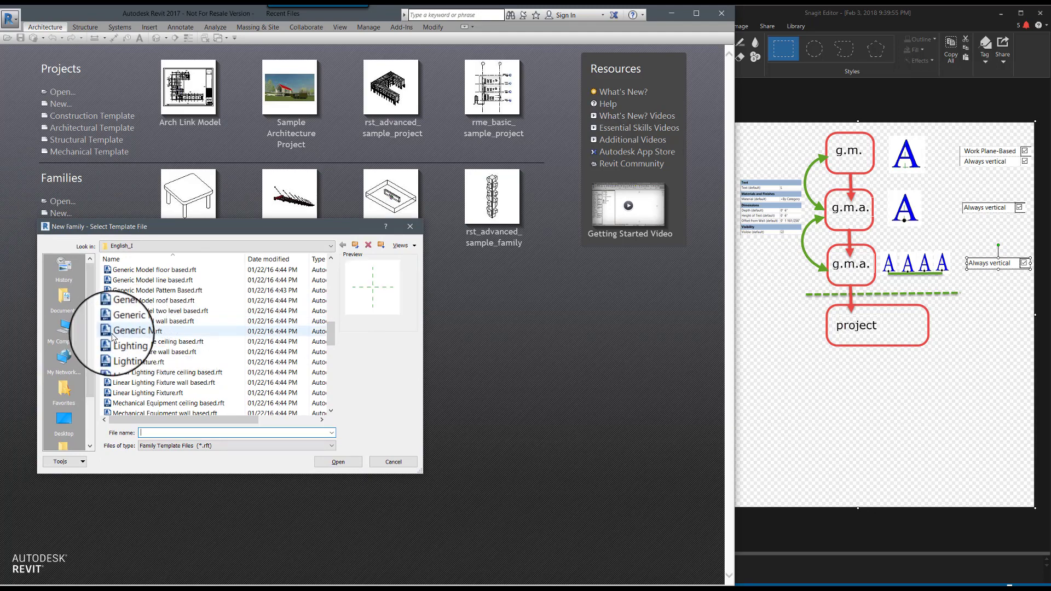
click(113, 332)
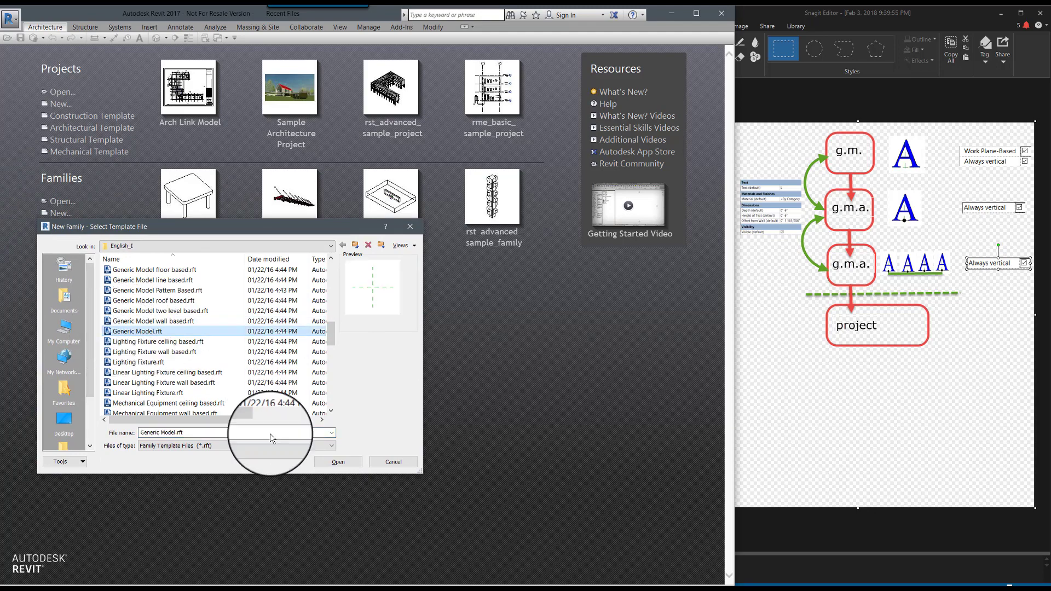
click(338, 462)
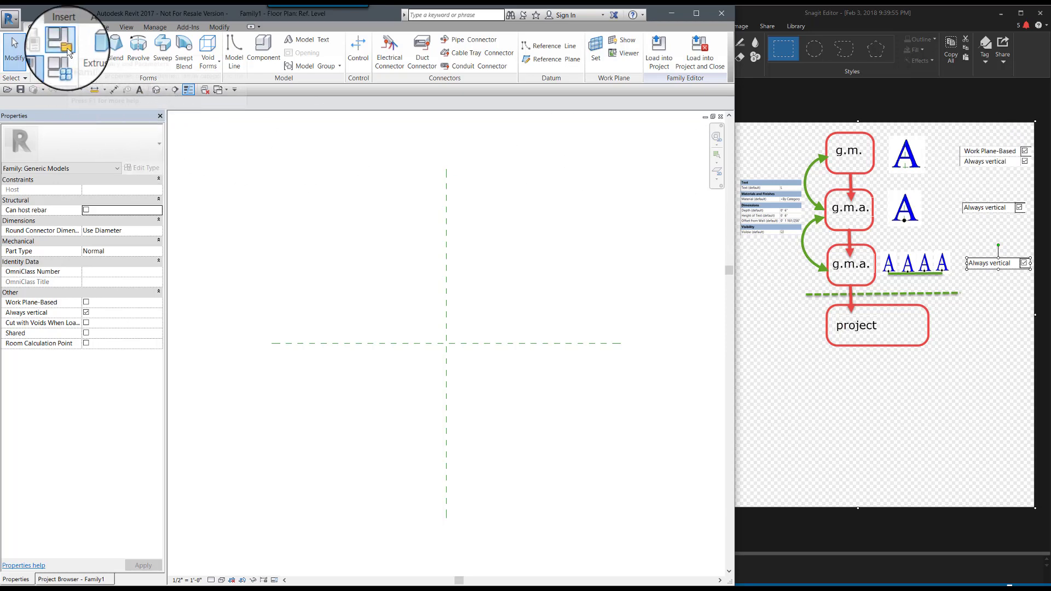
Make the family Work Plane-Based in its category and parameter settings
click(67, 47)
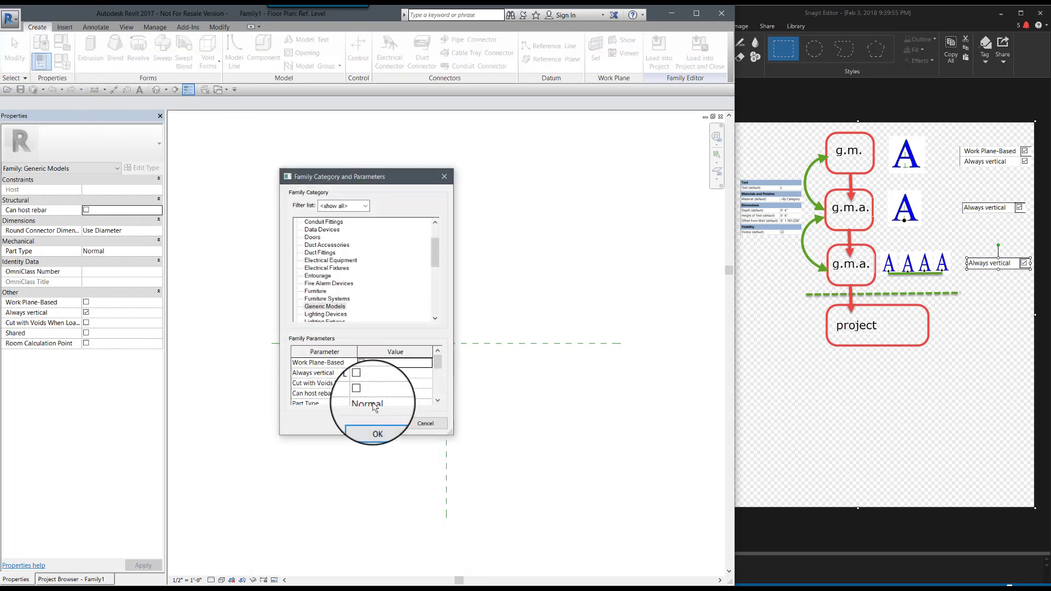
click(360, 362)
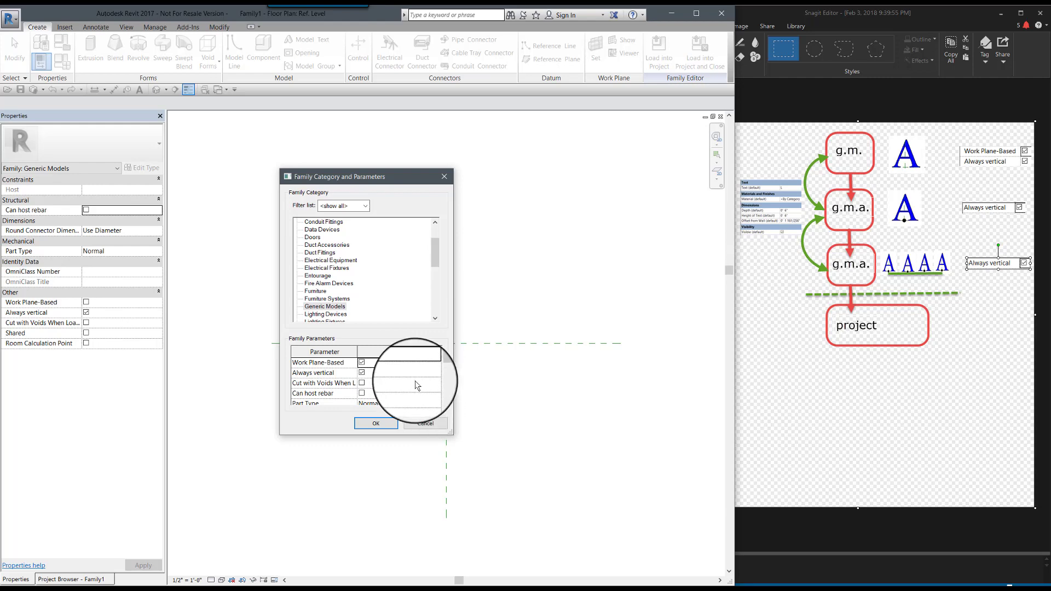
click(377, 423)
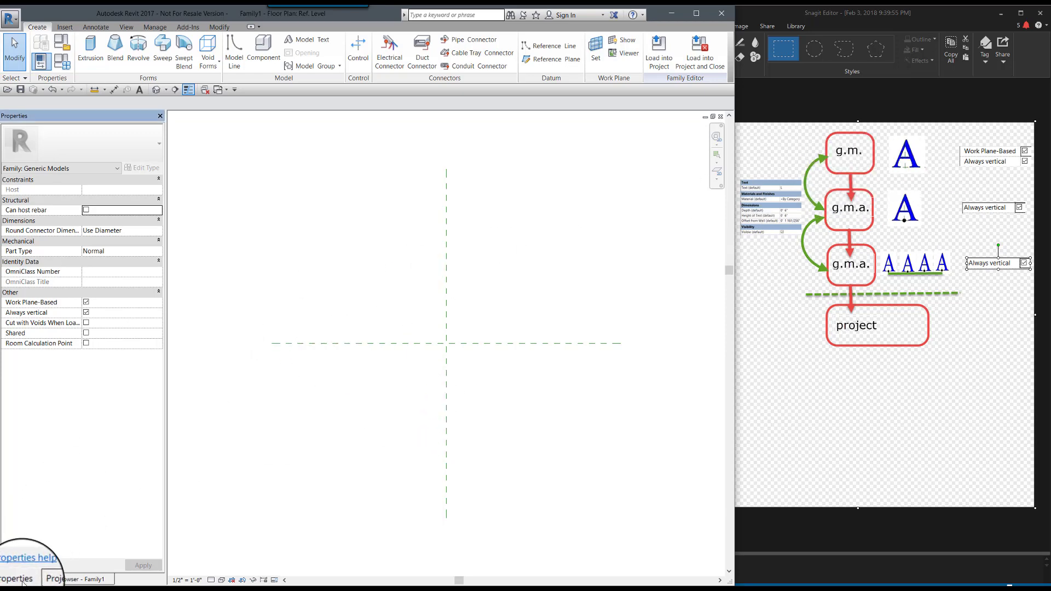
Place model text reading "L" in the Front elevation, just above the reference level and across the vertical centre plane
click(60, 579)
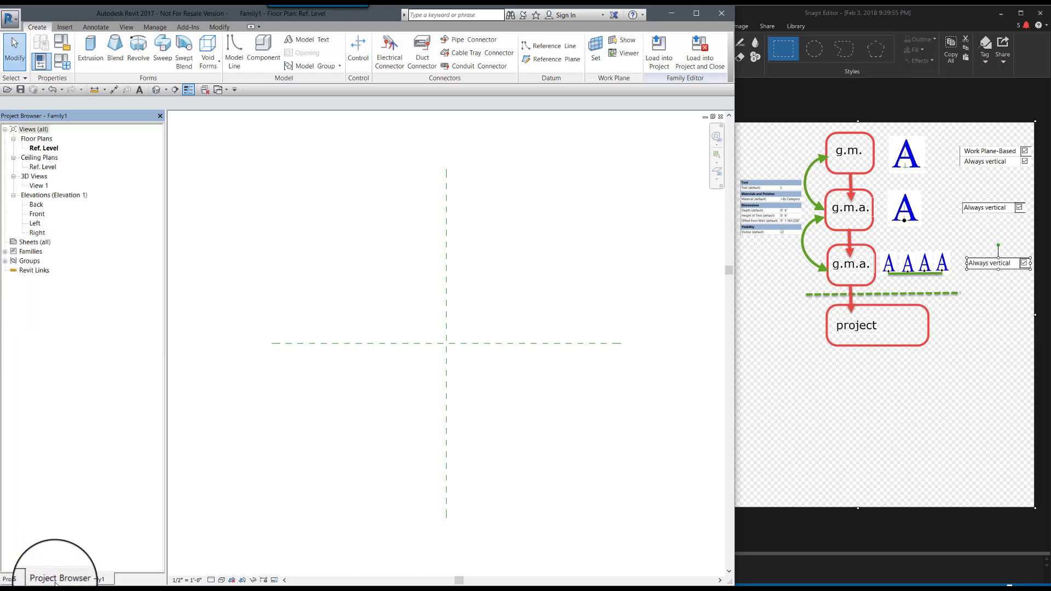
double_click(34, 215)
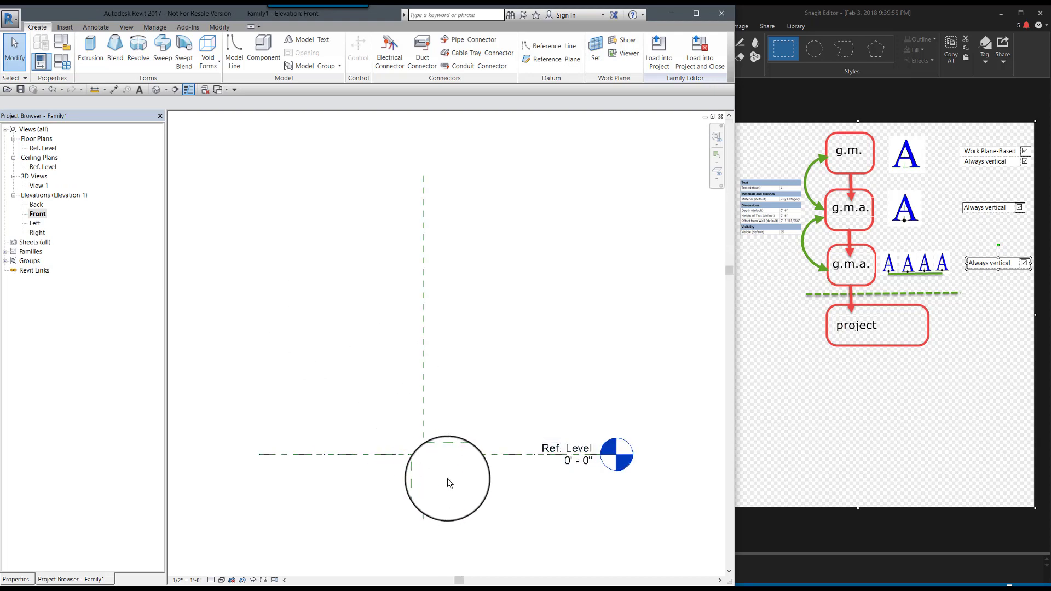
scroll(448, 478, up, 2)
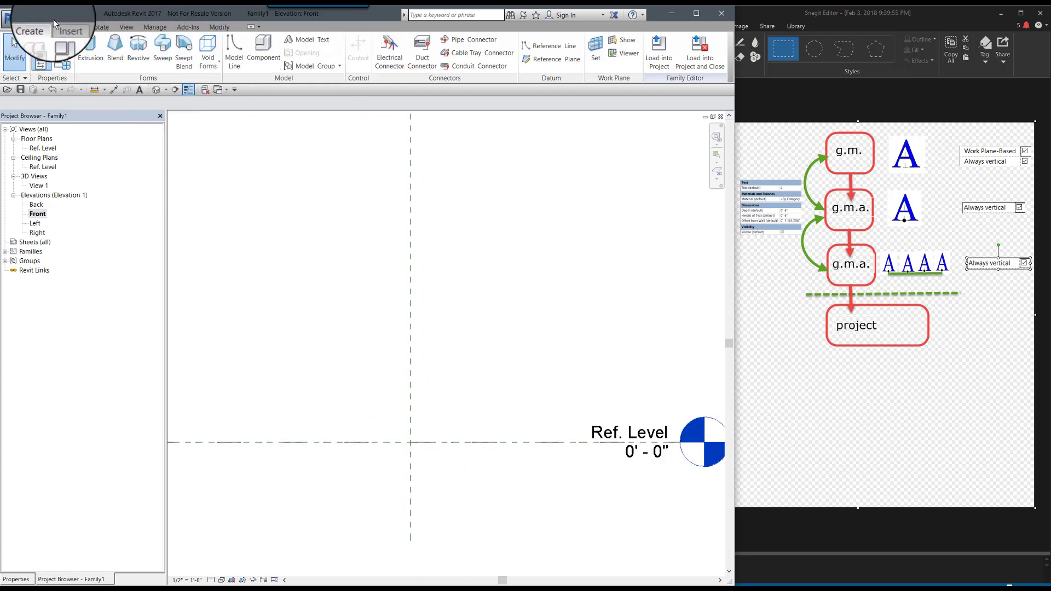
click(303, 41)
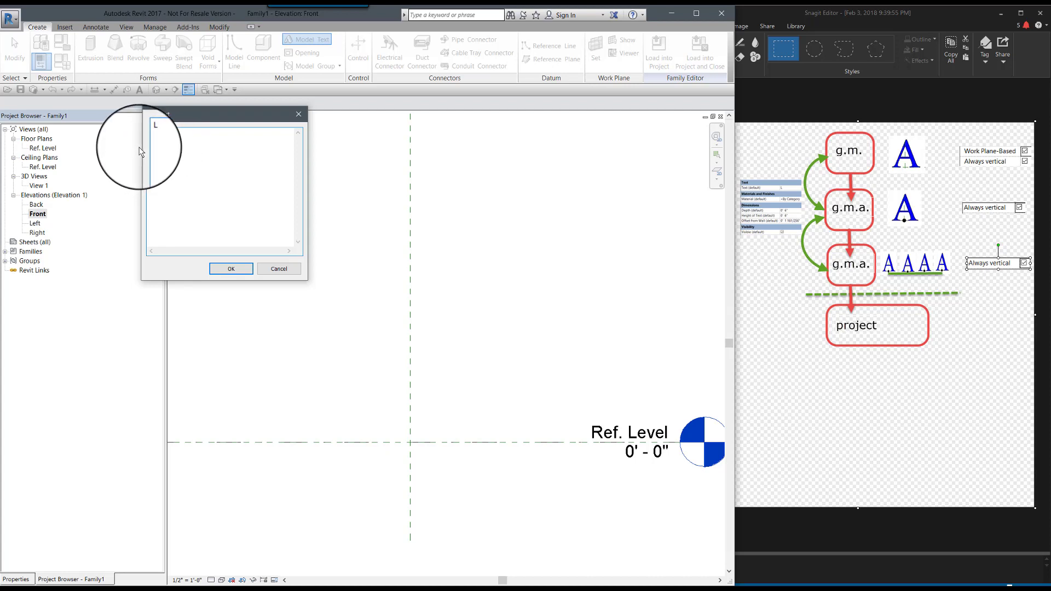
click(230, 269)
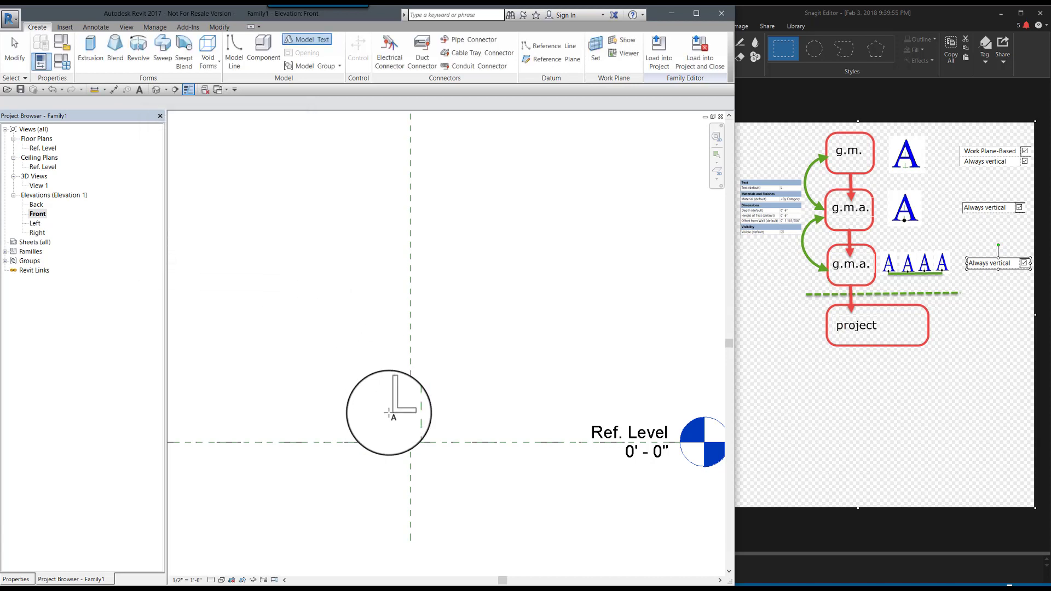
scroll(393, 427, up, 2)
scroll(393, 427, up, 3)
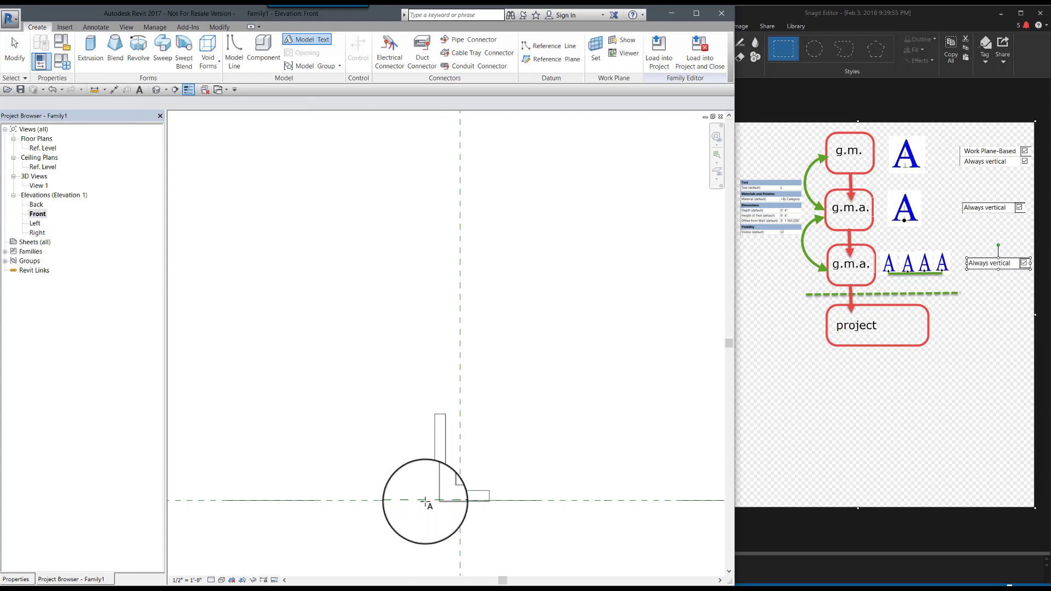
click(426, 499)
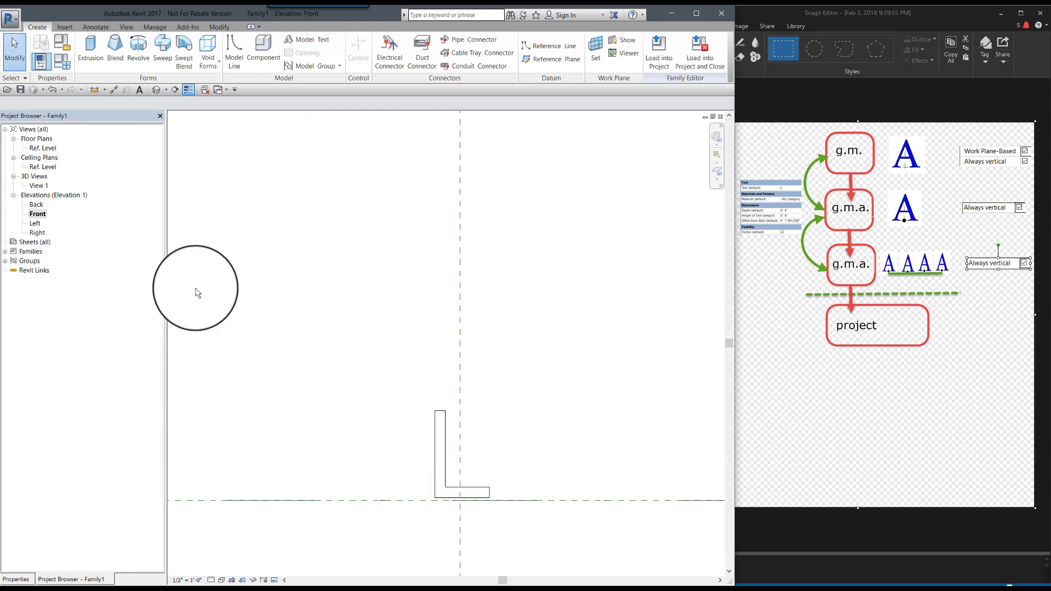
Nudge the model text down so its base sits on the reference level
scroll(490, 526, up, 5)
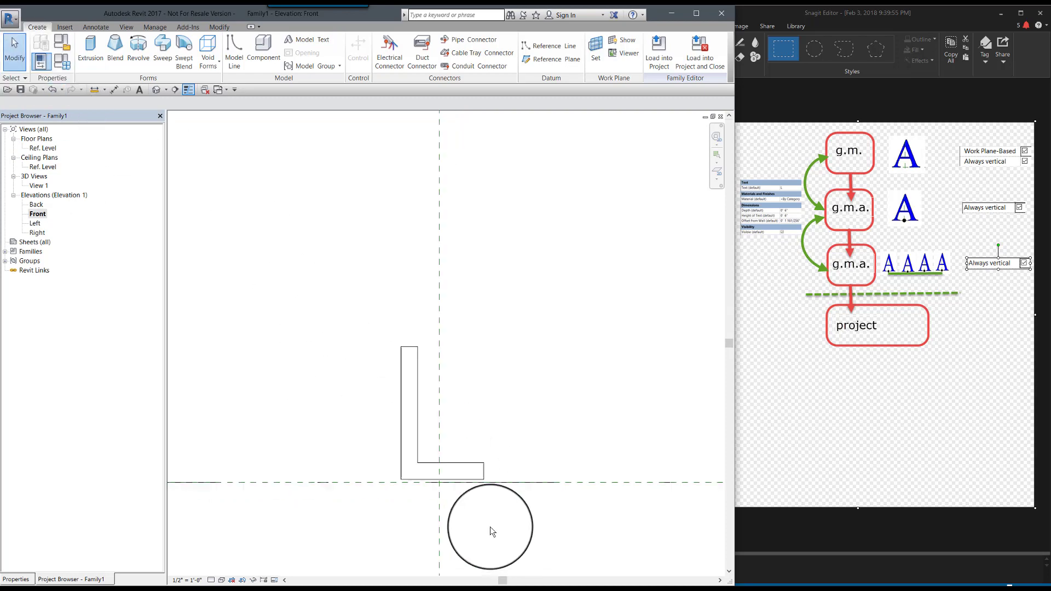
click(437, 463)
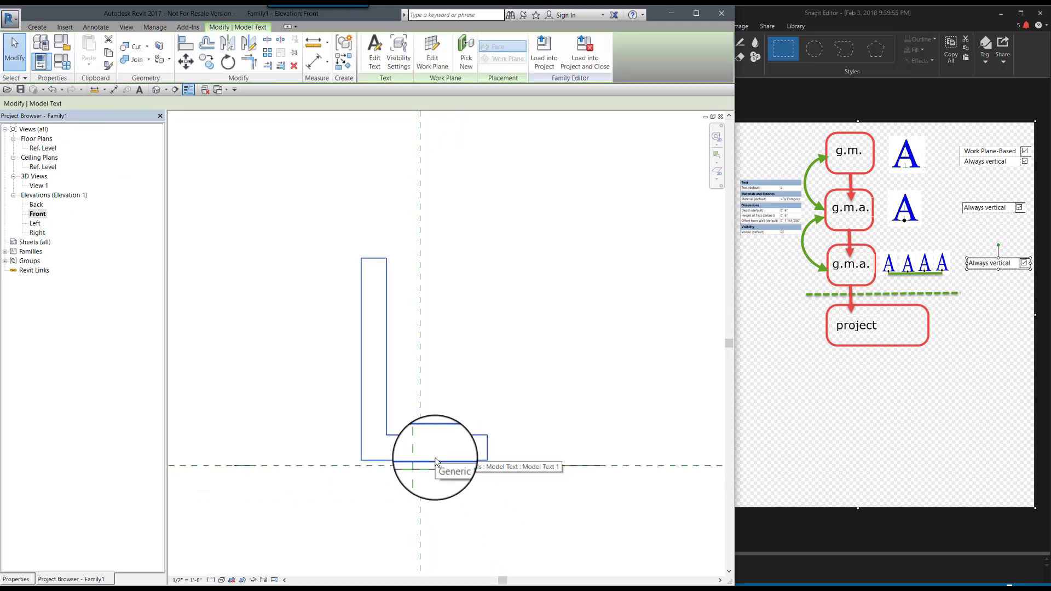
key(Down)
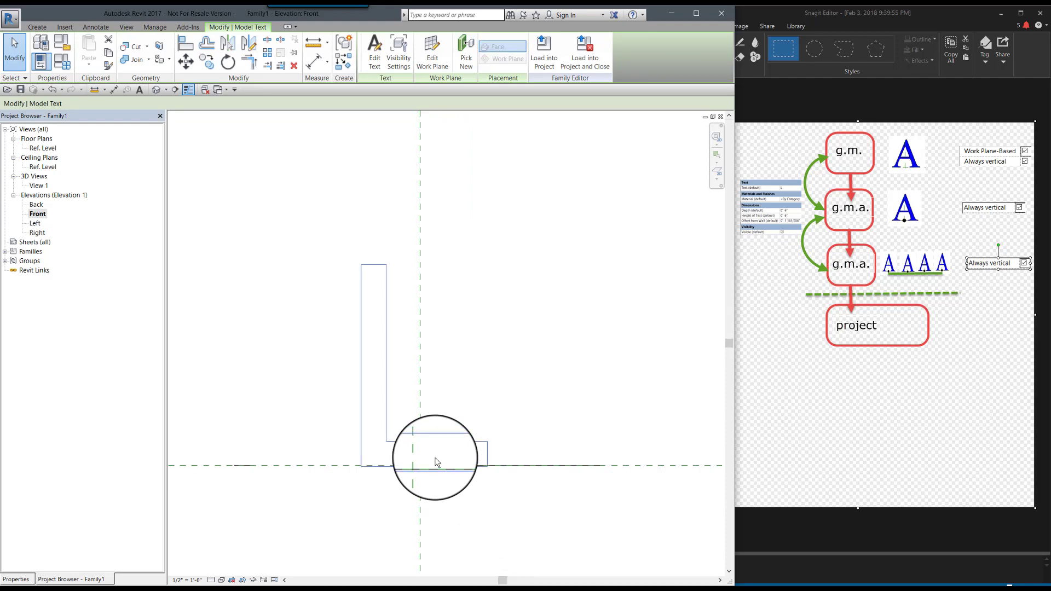
scroll(380, 510, up, 3)
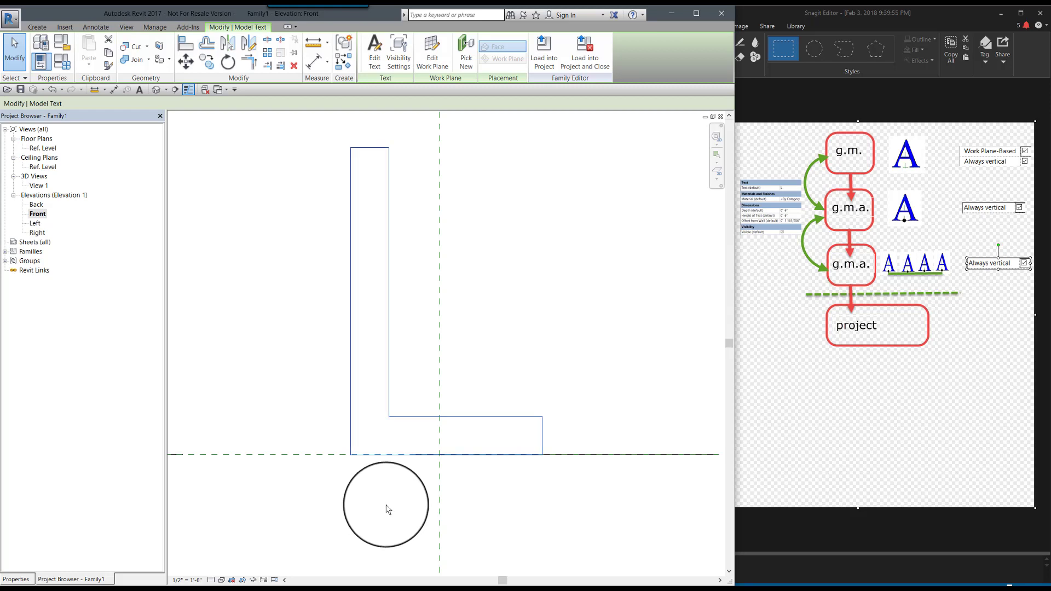
scroll(383, 493, down, 3)
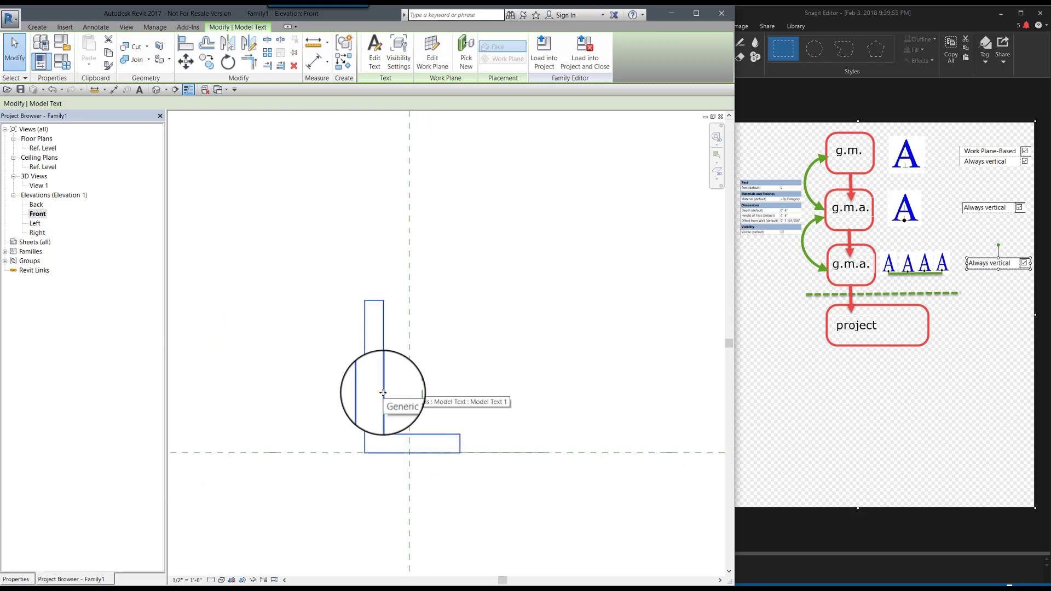
Associate the model text's Visible property with a new instance parameter named Visible, grouped under Visibility
click(20, 580)
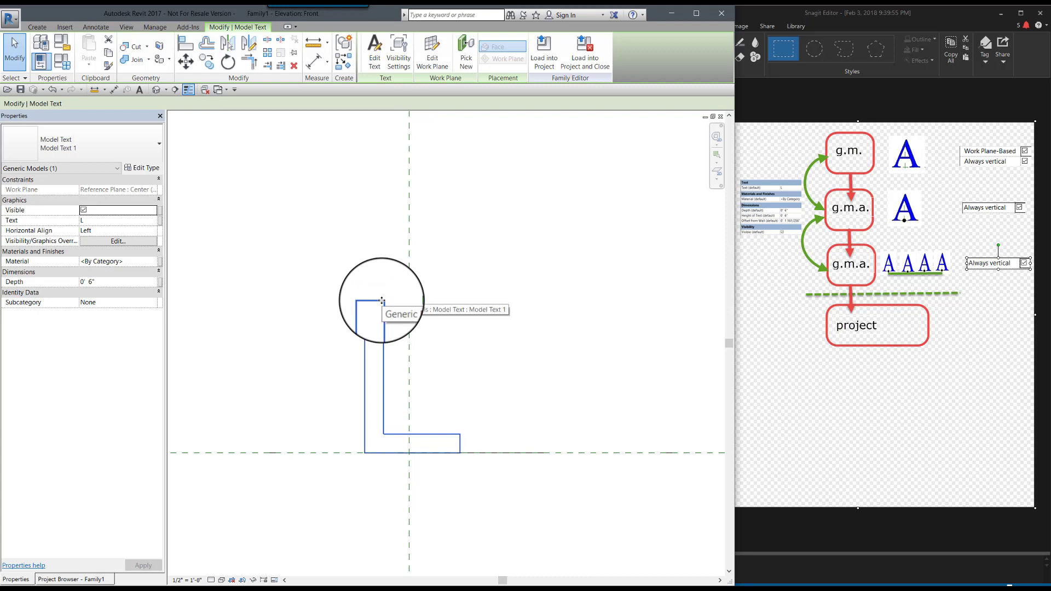
click(160, 212)
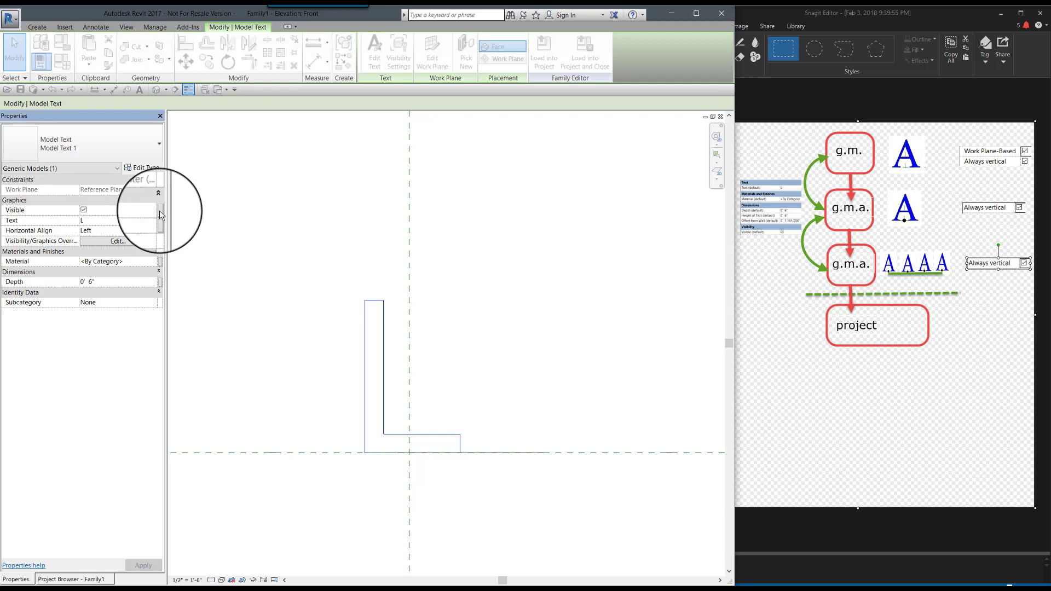
drag(174, 99, 559, 204)
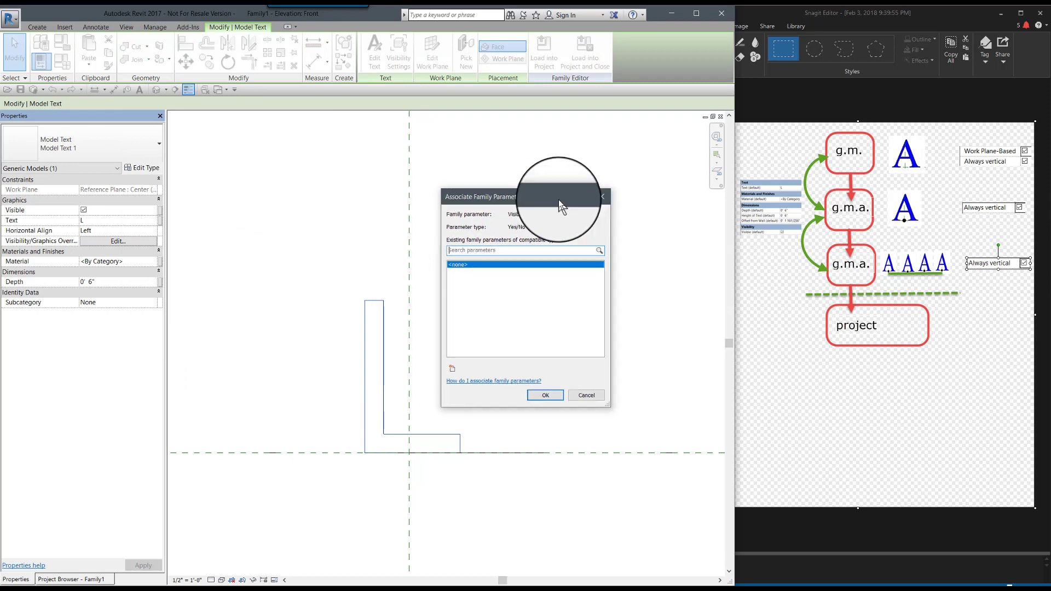
click(452, 370)
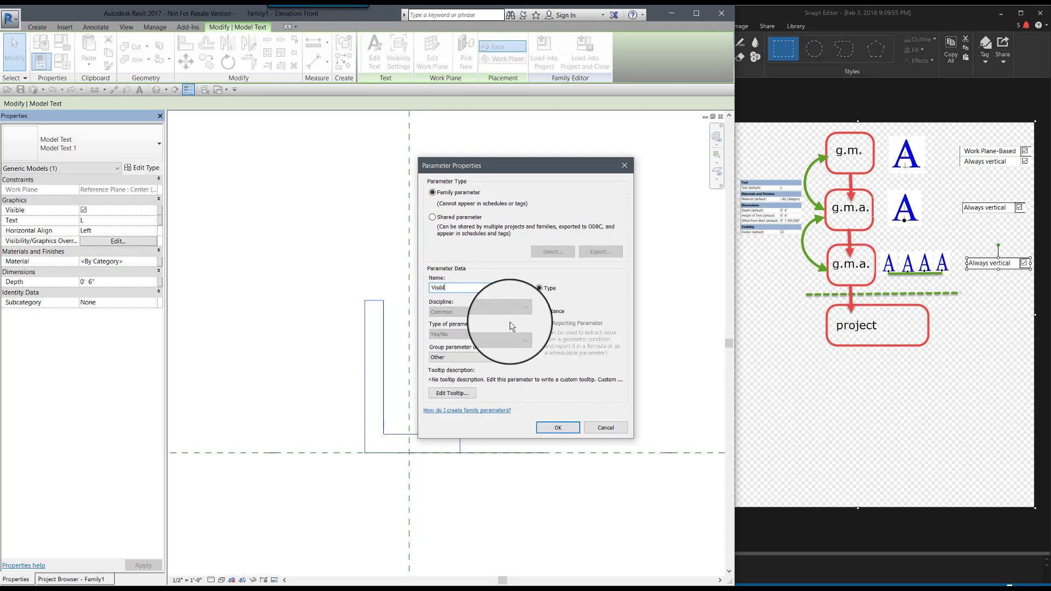
click(540, 312)
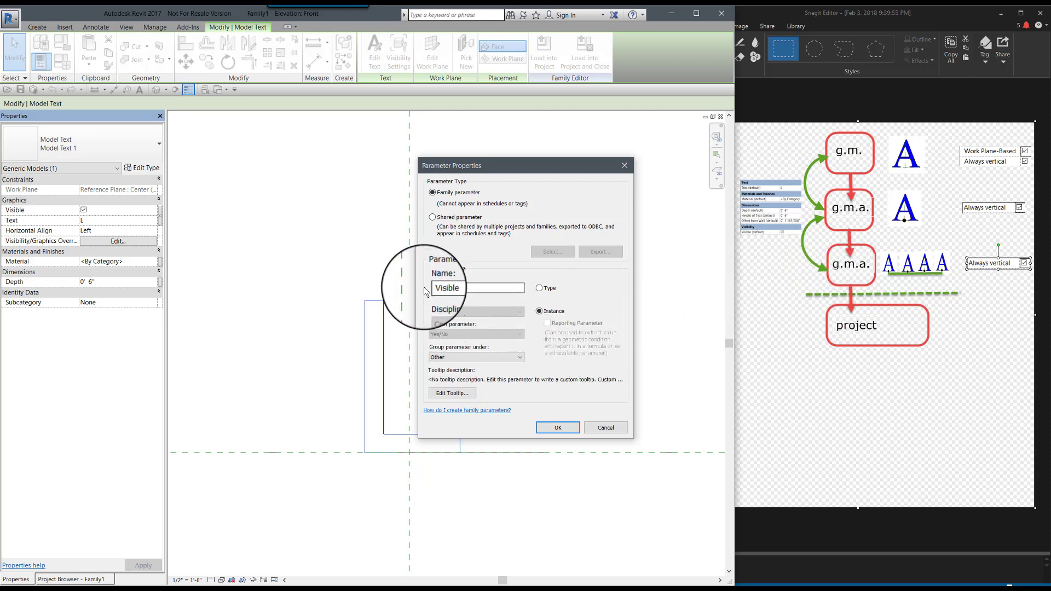
click(520, 356)
click(444, 566)
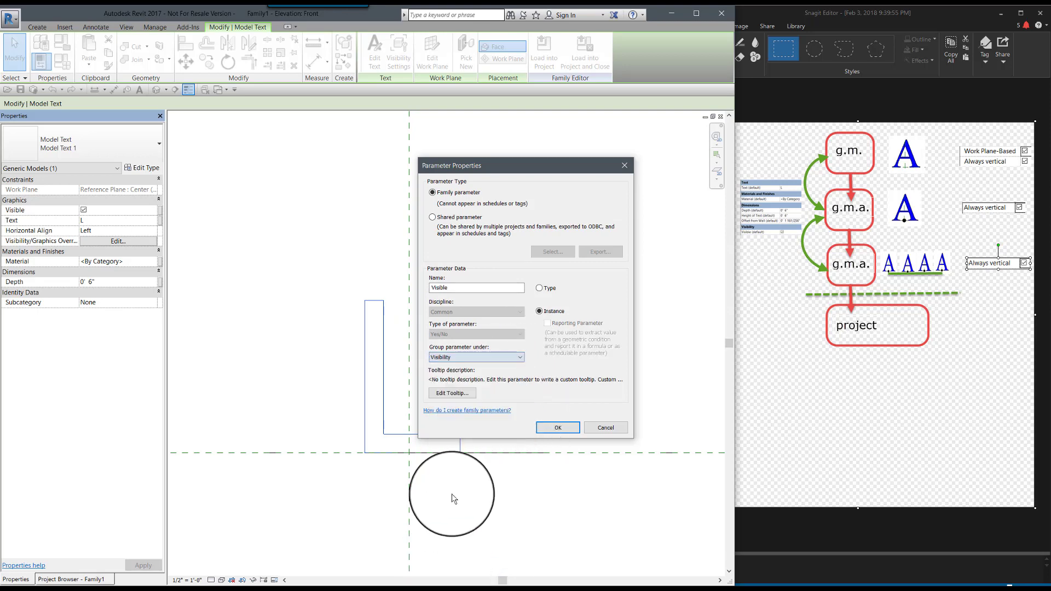
click(557, 428)
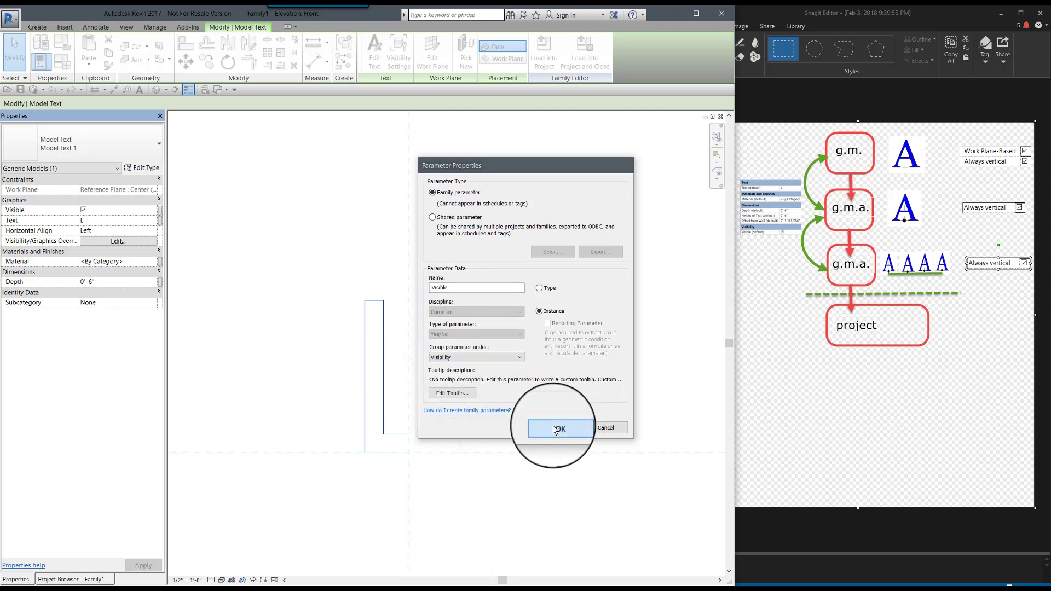
click(551, 396)
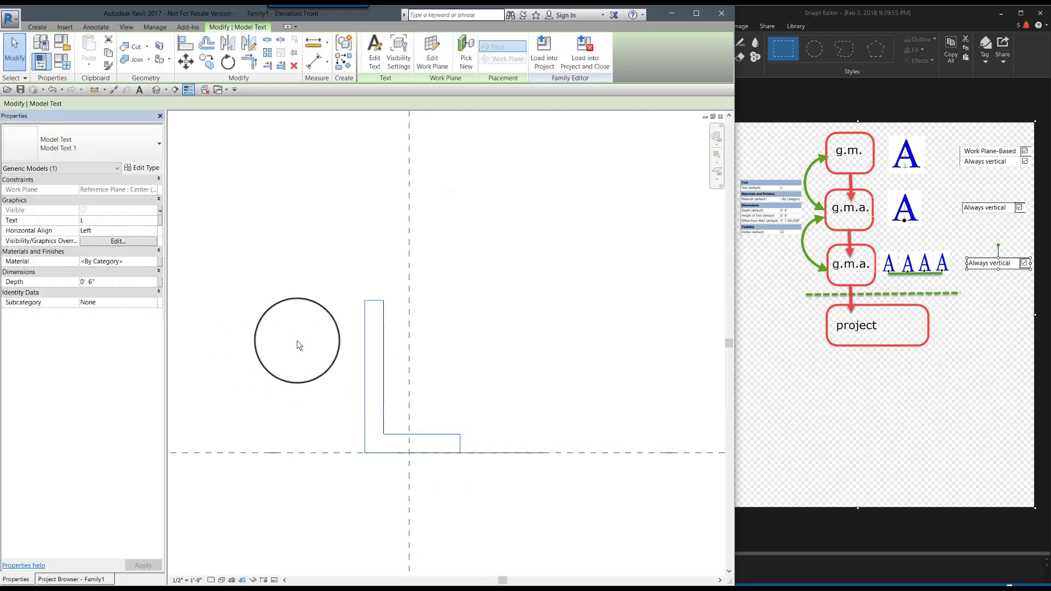
click(352, 324)
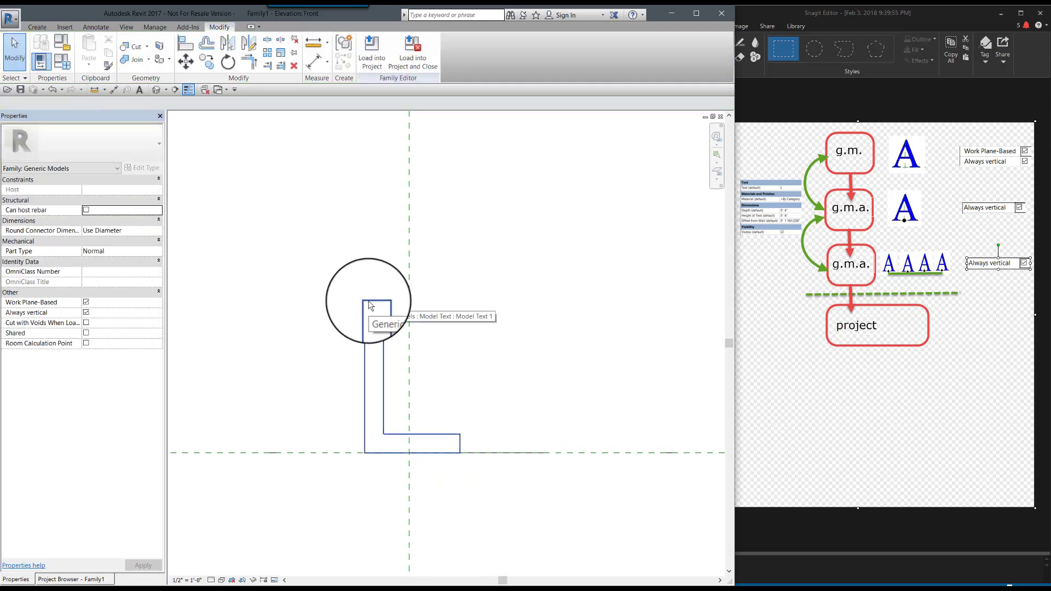
Associate the model text's Text property with a new instance parameter named Text
click(370, 306)
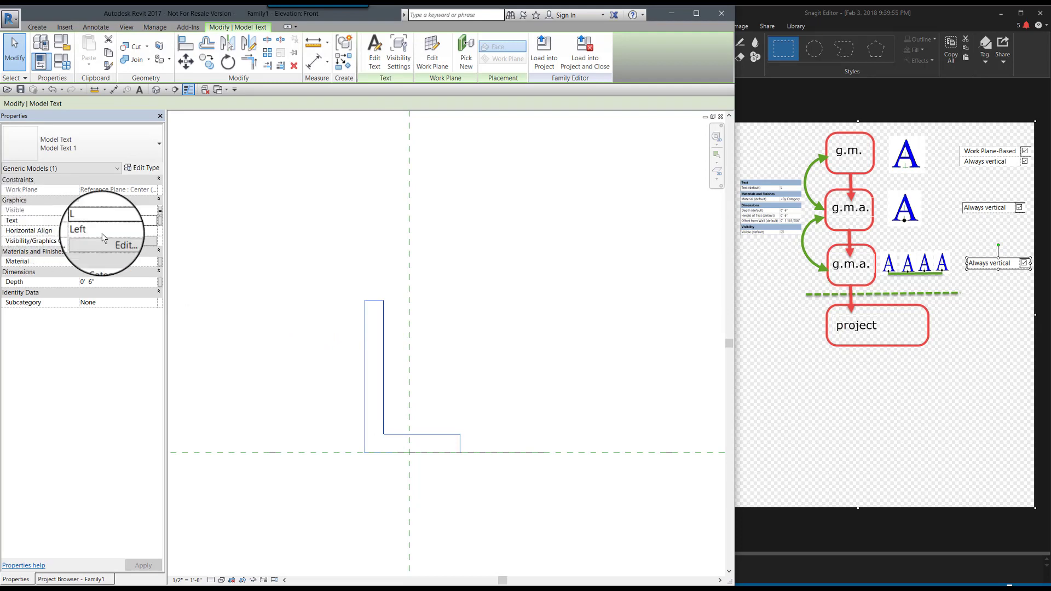
click(159, 220)
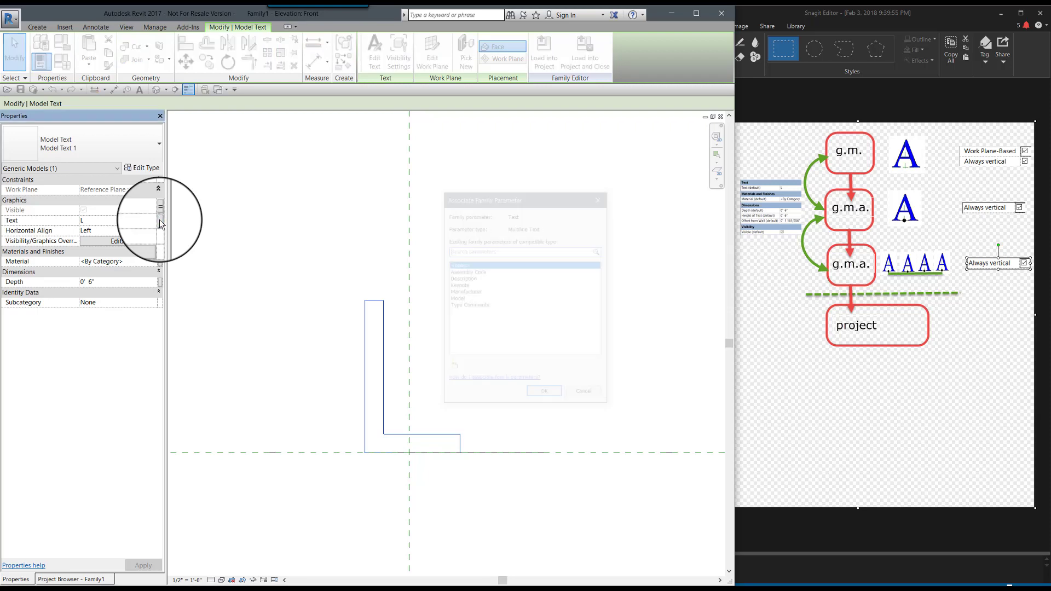
click(452, 370)
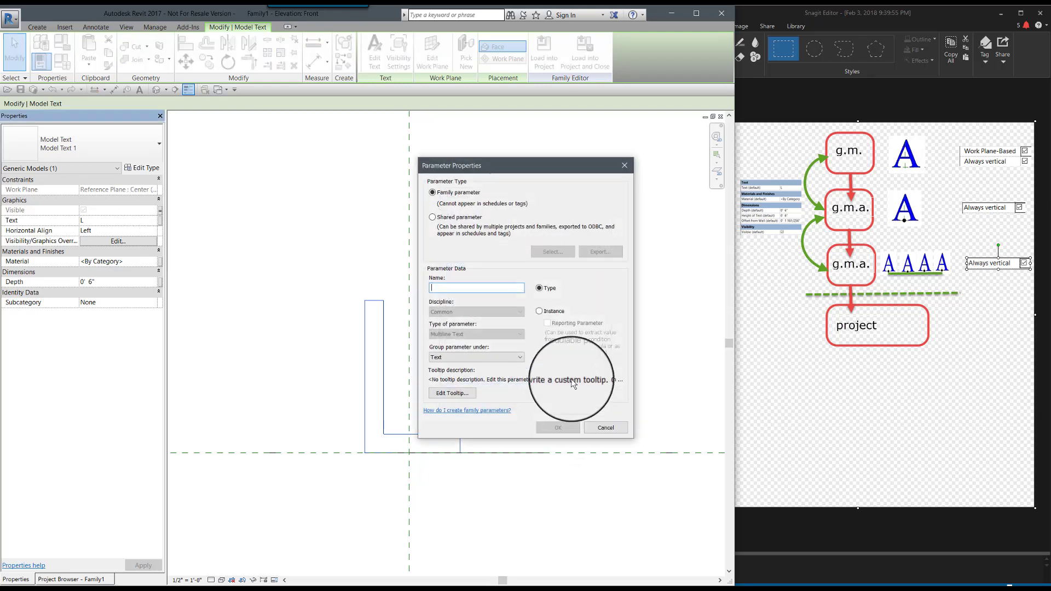
text(Text)
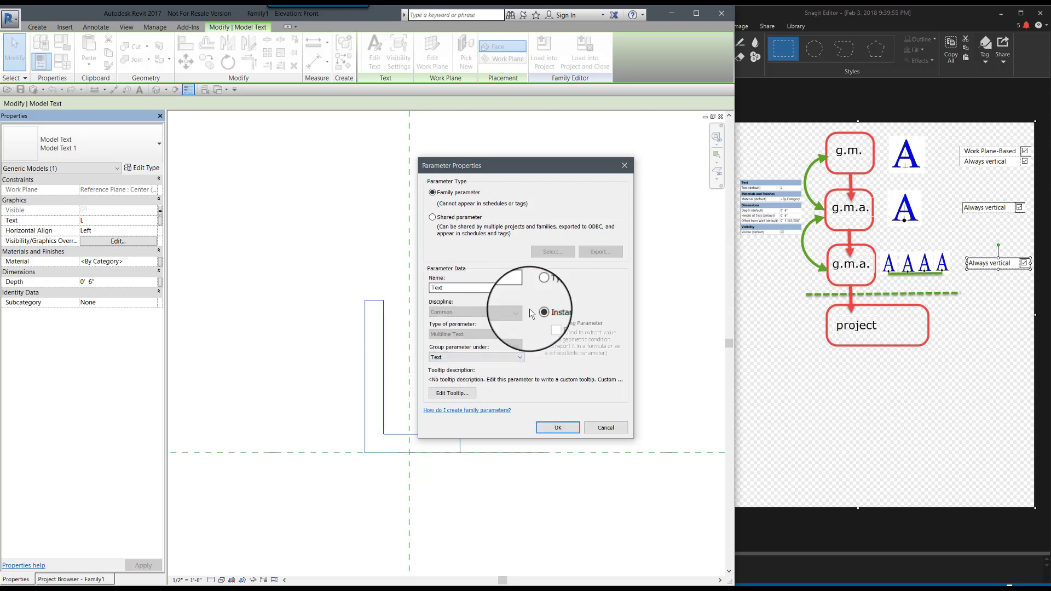
click(557, 427)
click(547, 395)
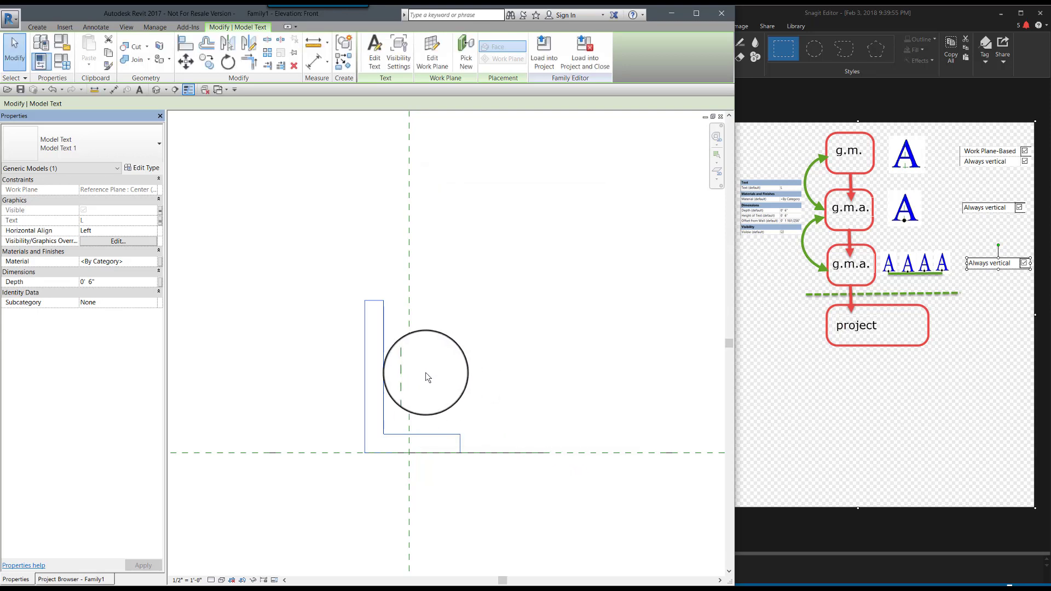
click(320, 332)
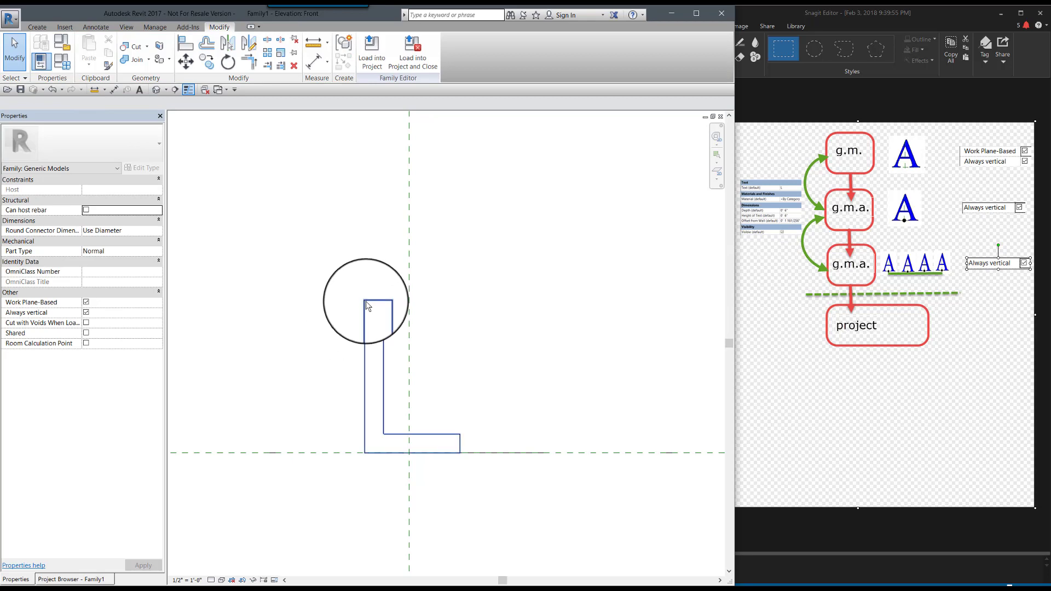
Set the model text's horizontal alignment to Center
click(366, 301)
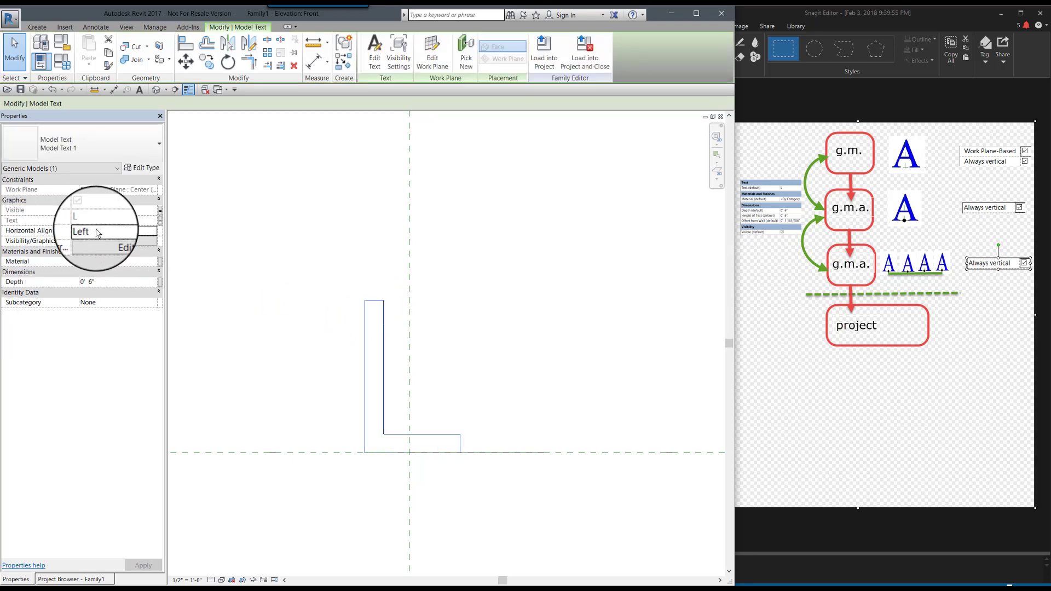
click(123, 230)
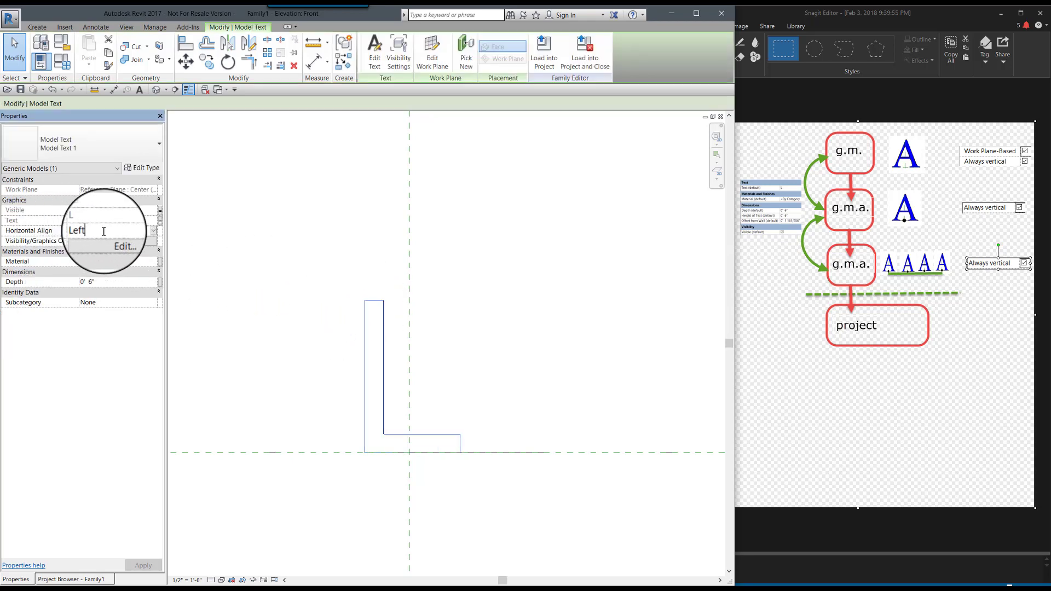
click(153, 233)
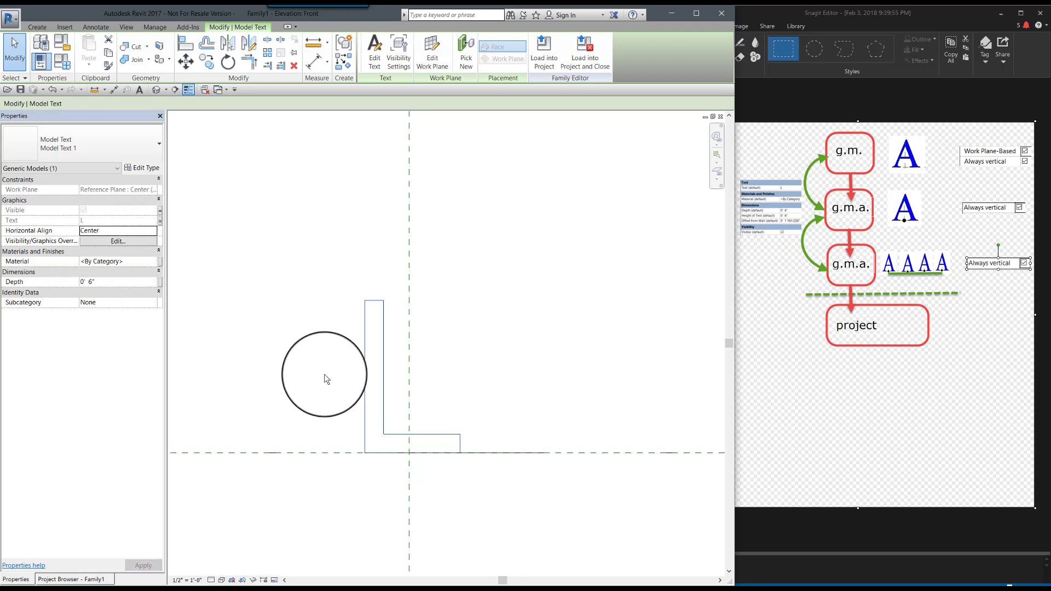
Associate the model text's Material property with a new instance parameter named Material
click(160, 261)
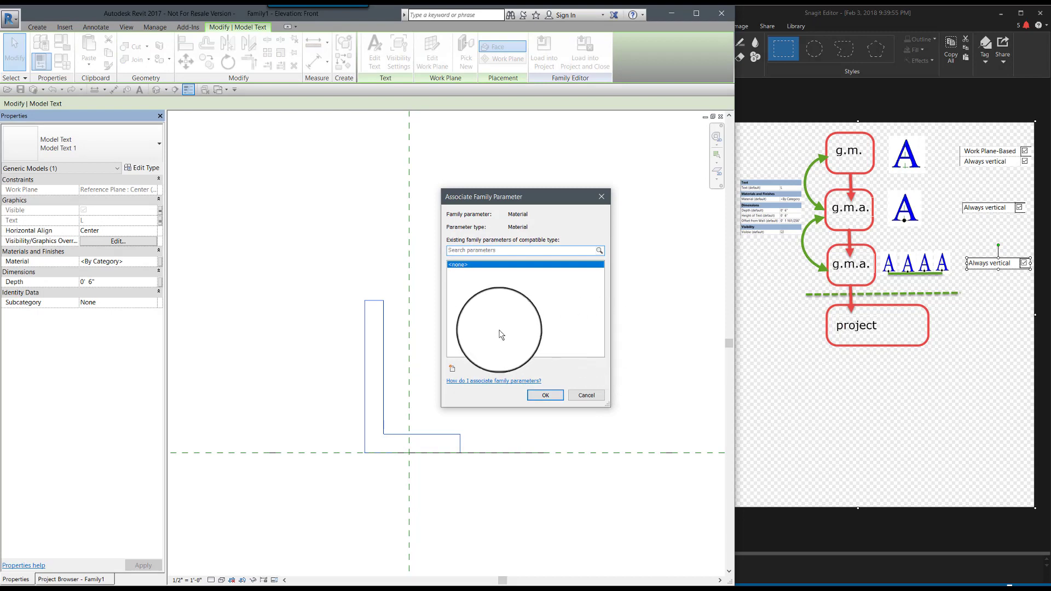
click(452, 369)
text(Material)
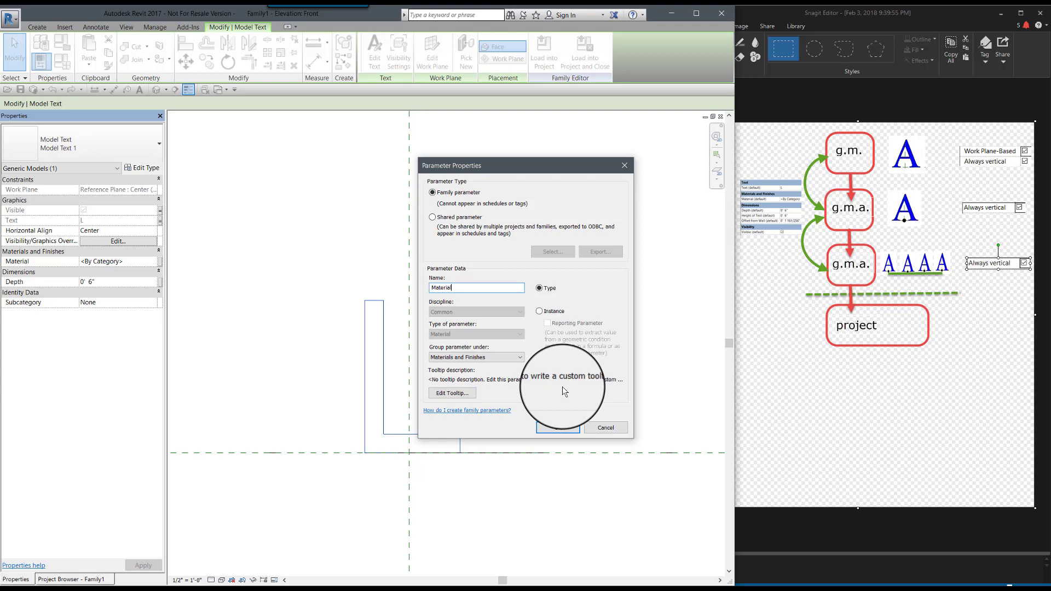
click(540, 311)
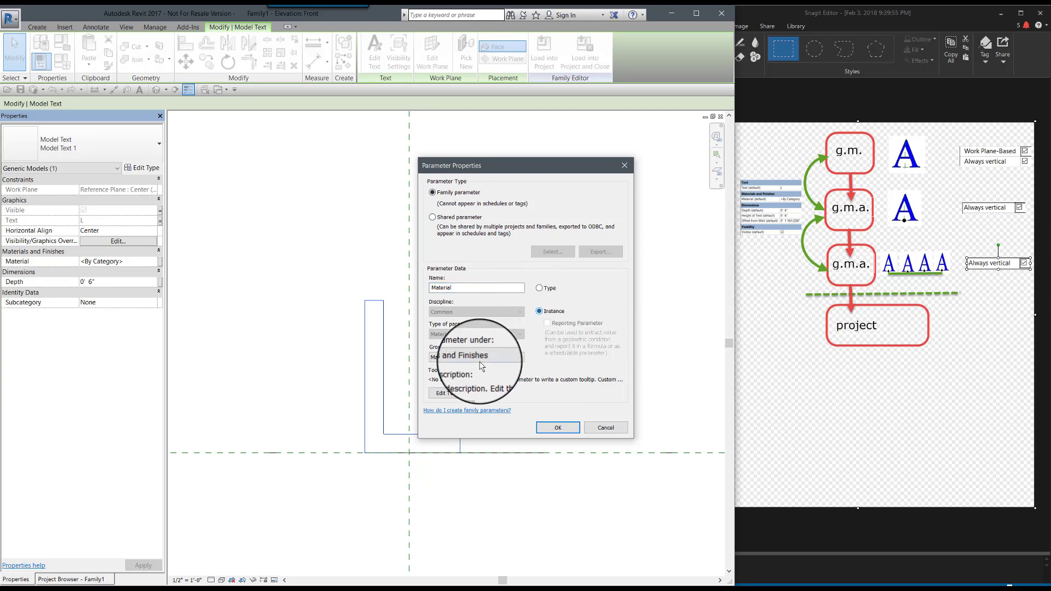
click(557, 428)
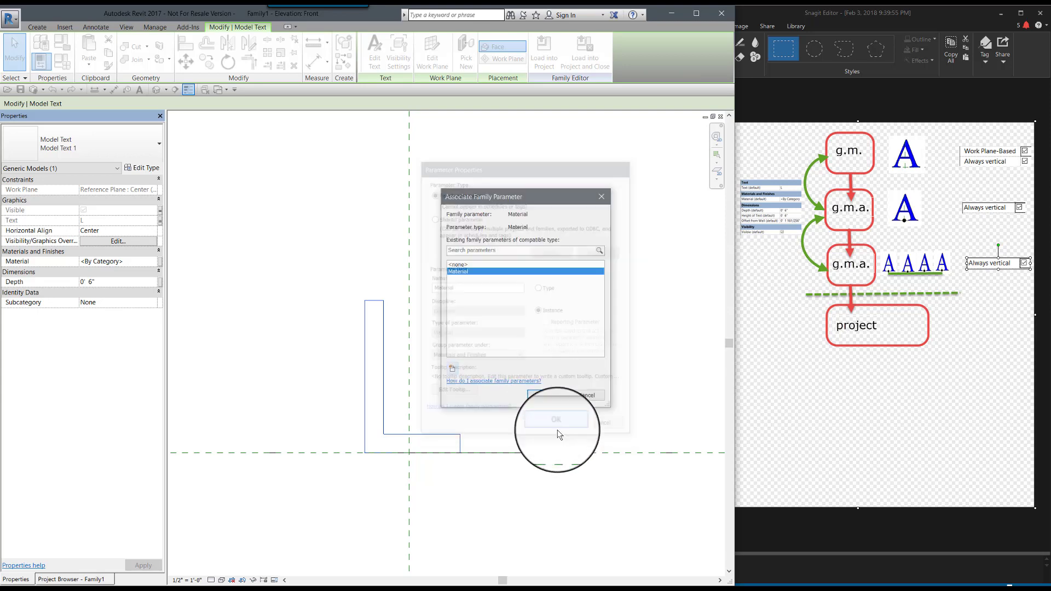
click(546, 395)
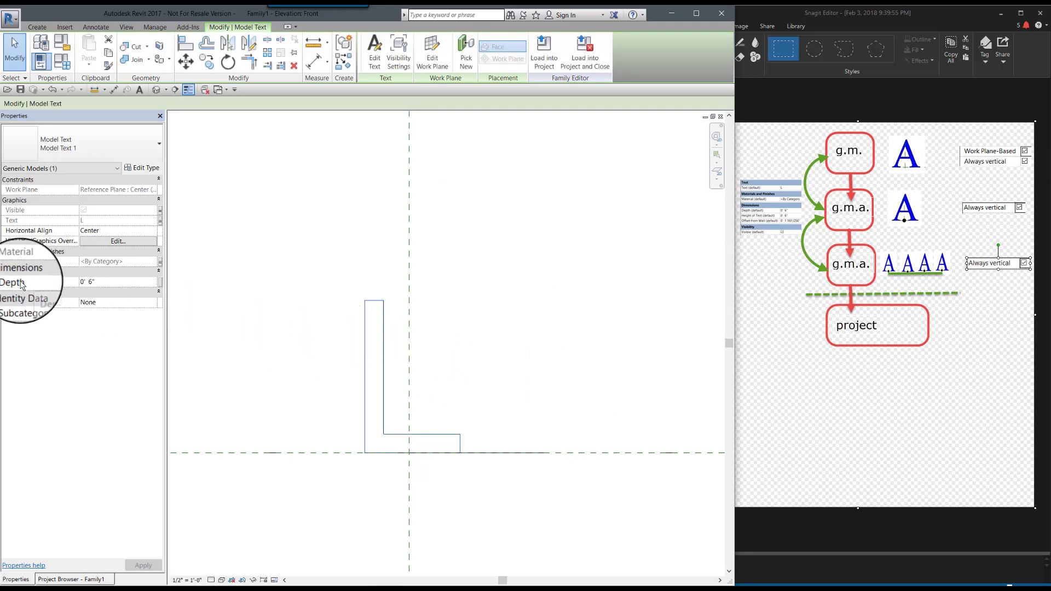
Associate the model text's Depth property with a new instance parameter named Depth of Text
click(160, 282)
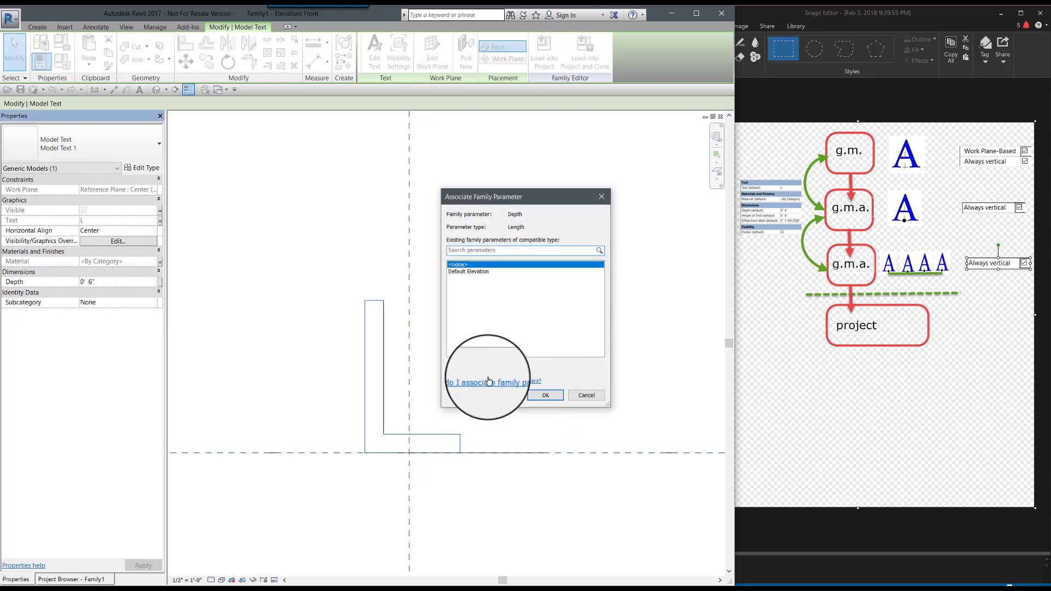
click(452, 368)
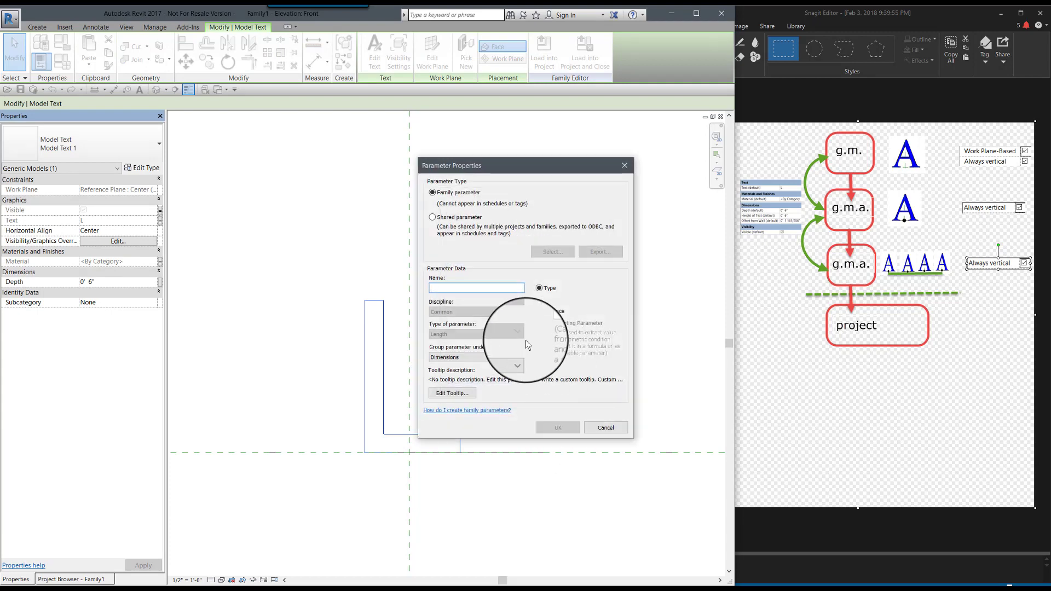
text(Depth)
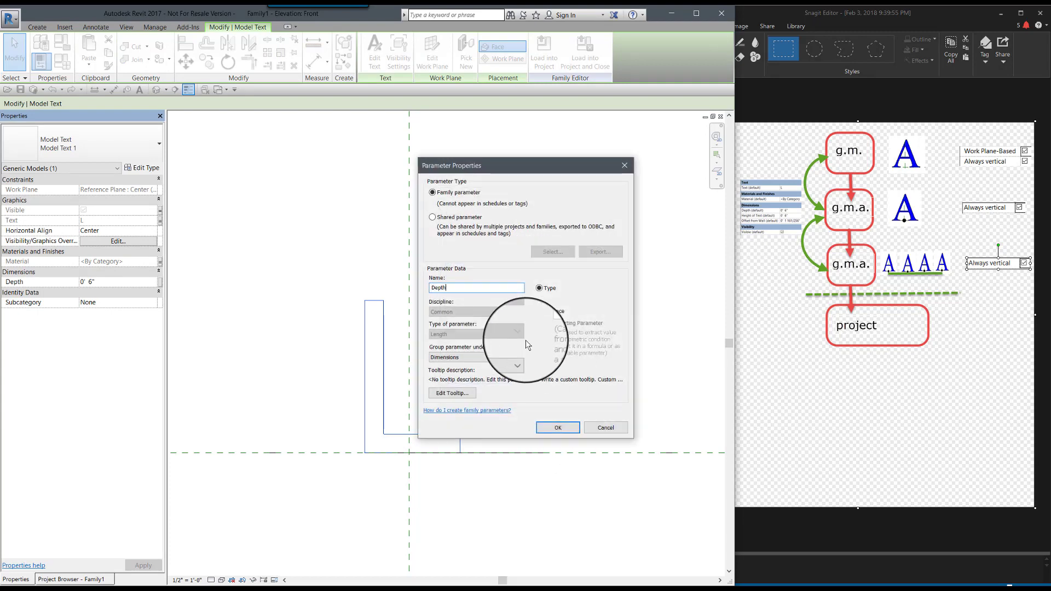
text( of tex)
key(BackSpace)
key(BackSpace)
text(Te)
click(539, 312)
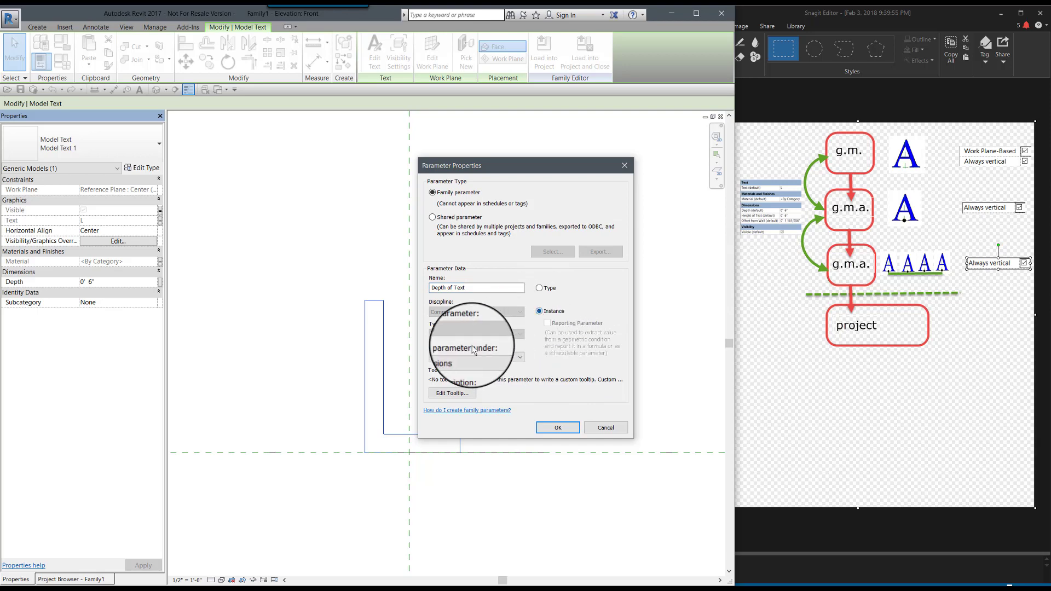
click(565, 433)
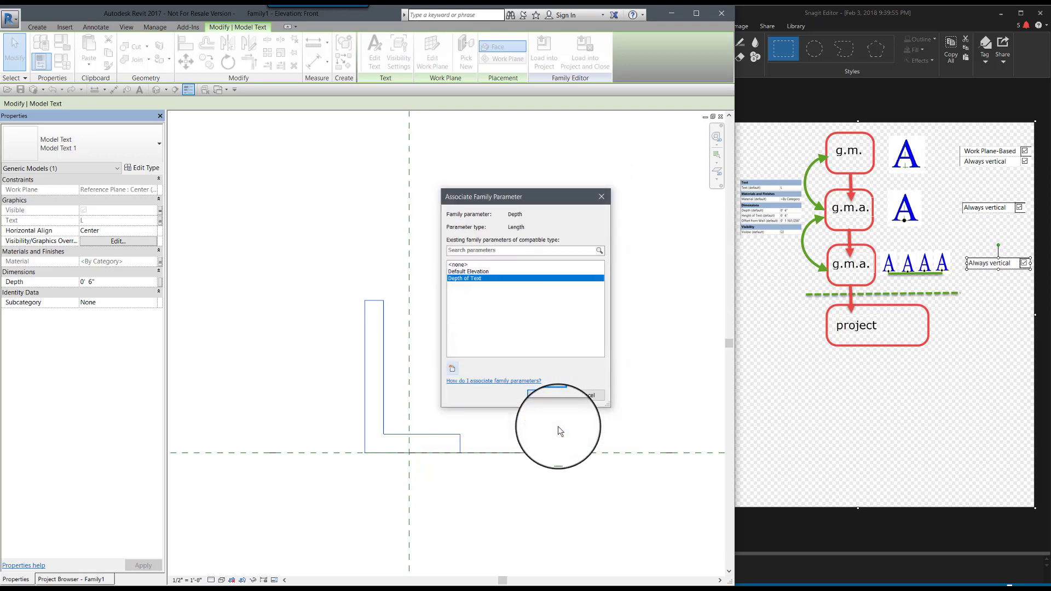
click(549, 394)
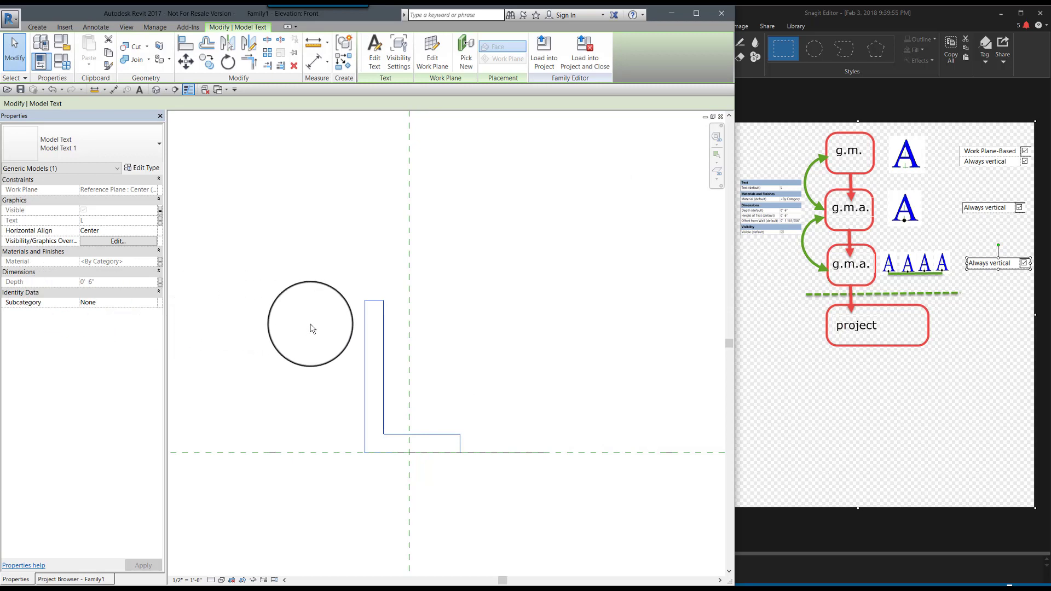
click(348, 304)
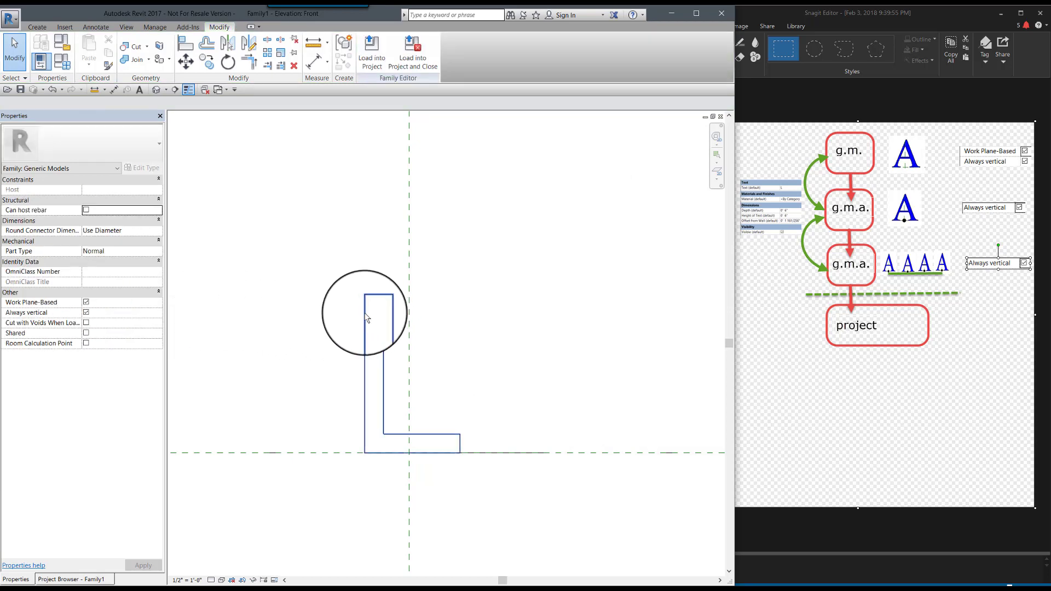
Rename the model text's type to "Model Text - Arial", keeping the Arial font
click(367, 318)
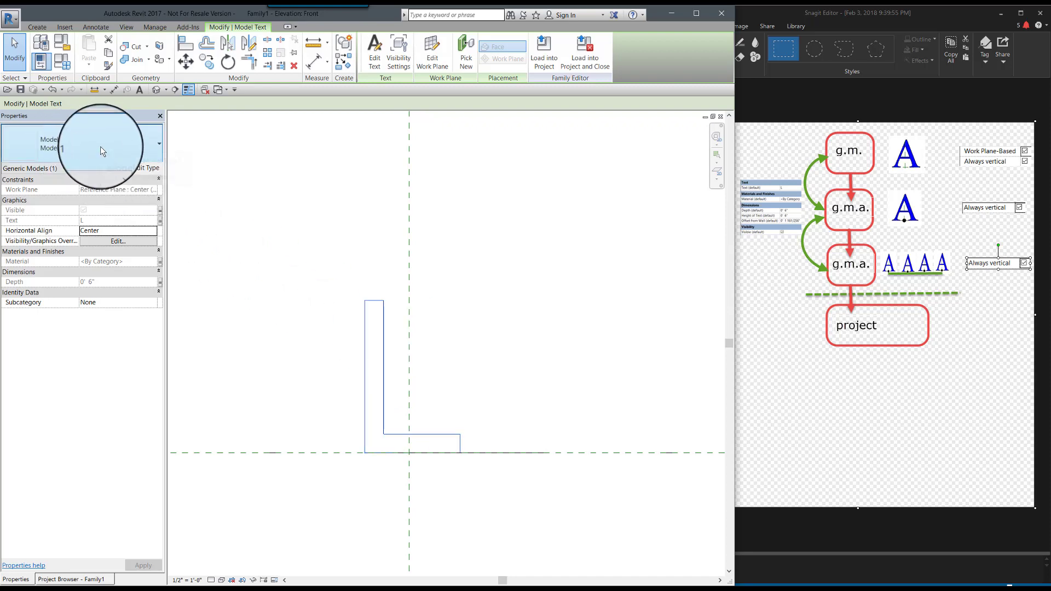
click(139, 169)
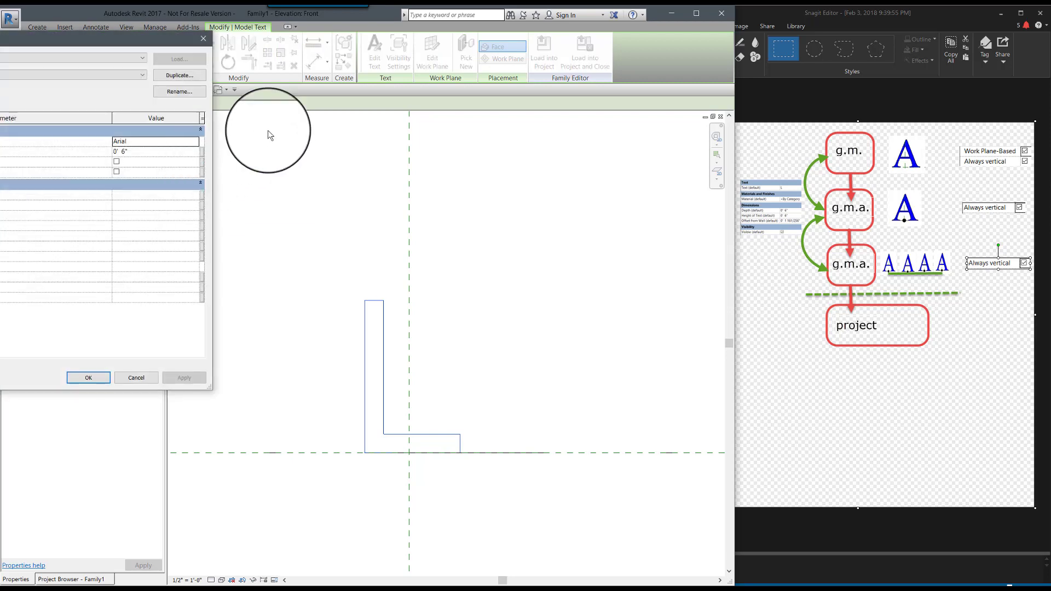
drag(99, 43, 642, 132)
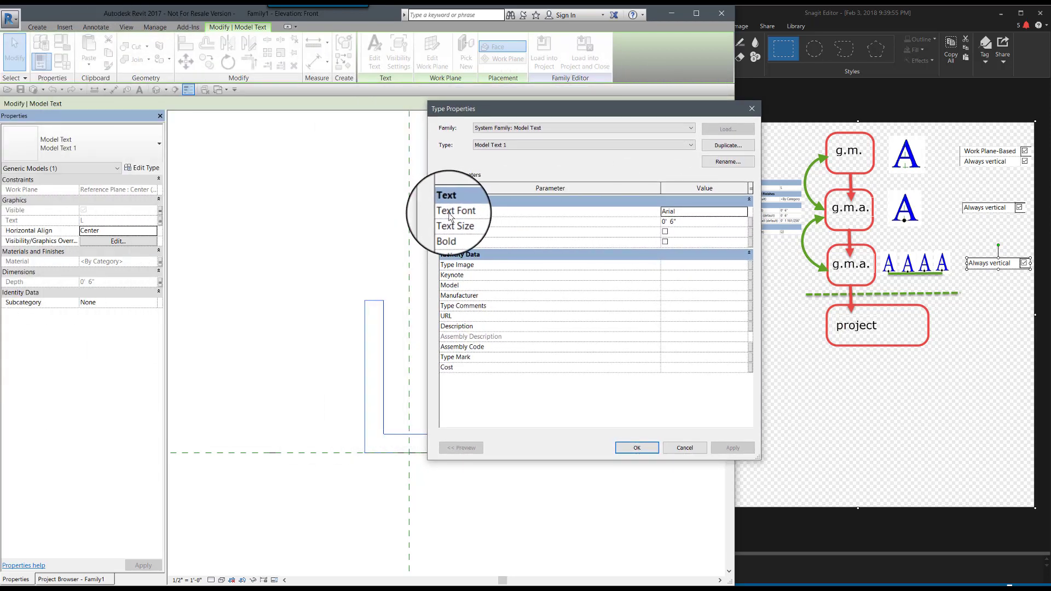
click(680, 212)
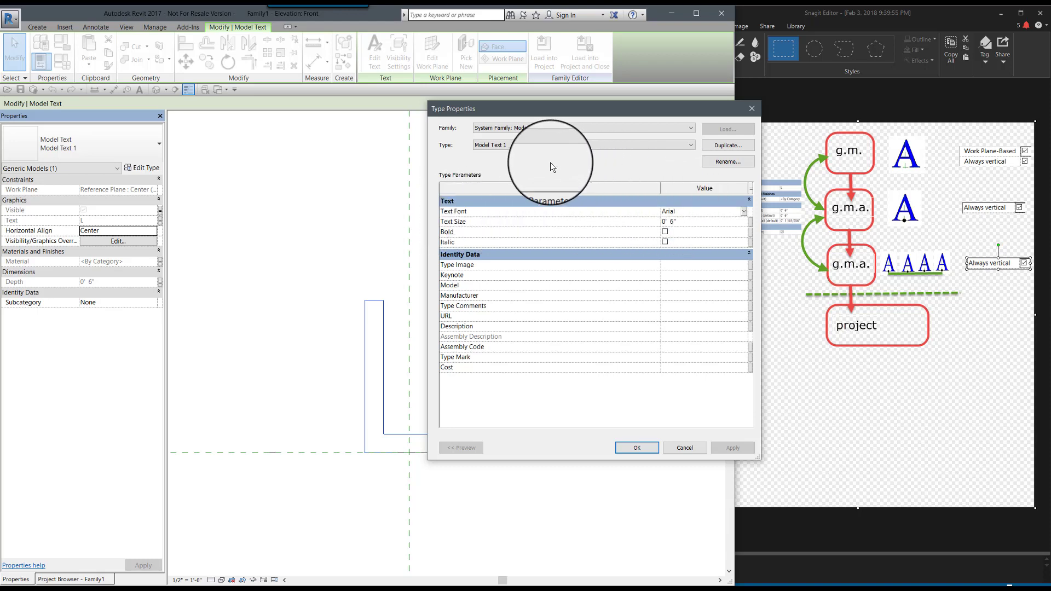
click(721, 161)
click(600, 288)
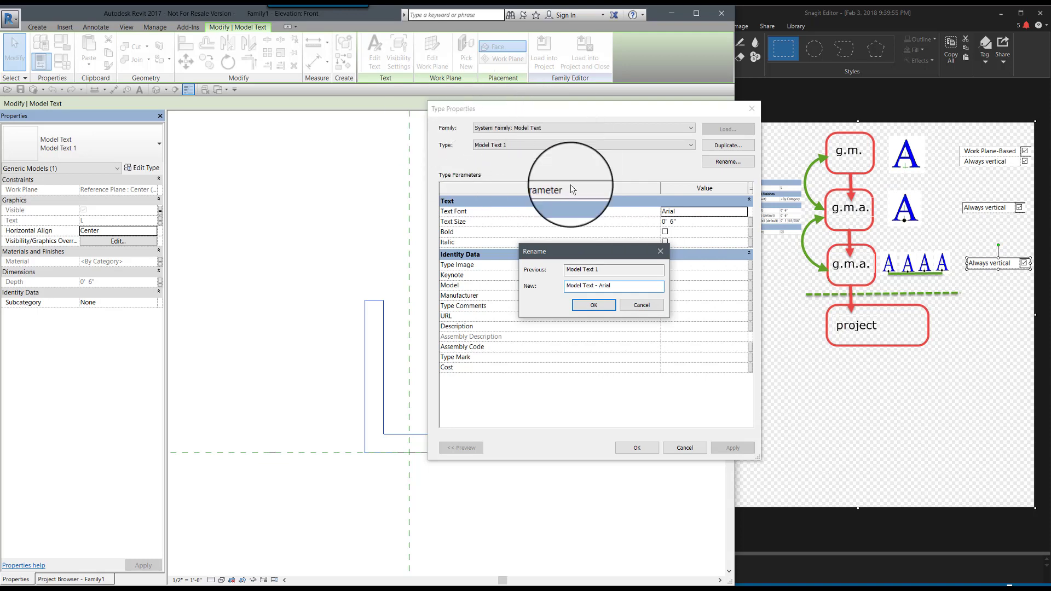
click(595, 306)
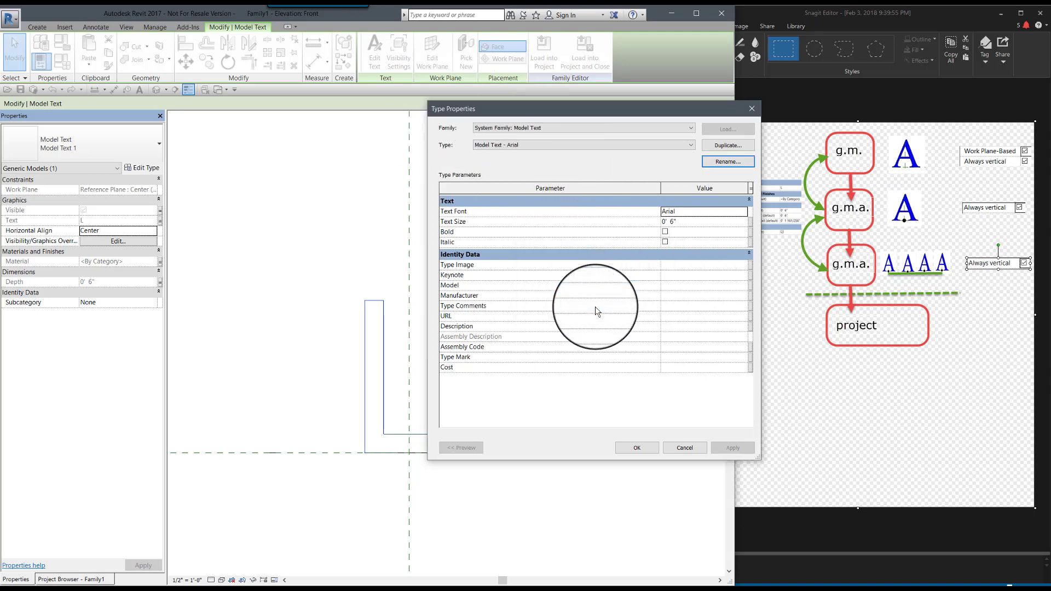
click(636, 447)
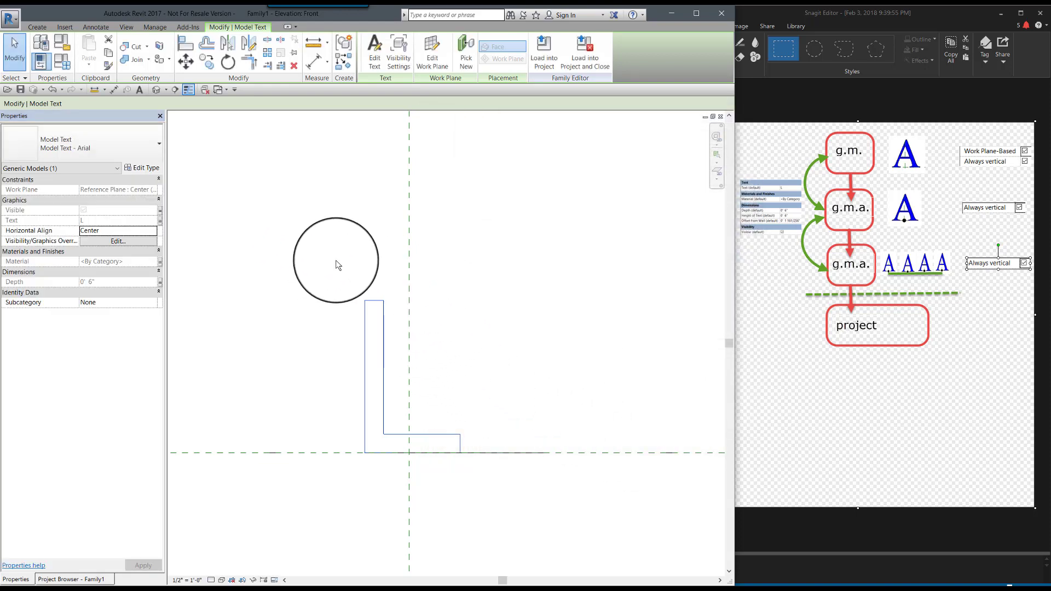
click(337, 264)
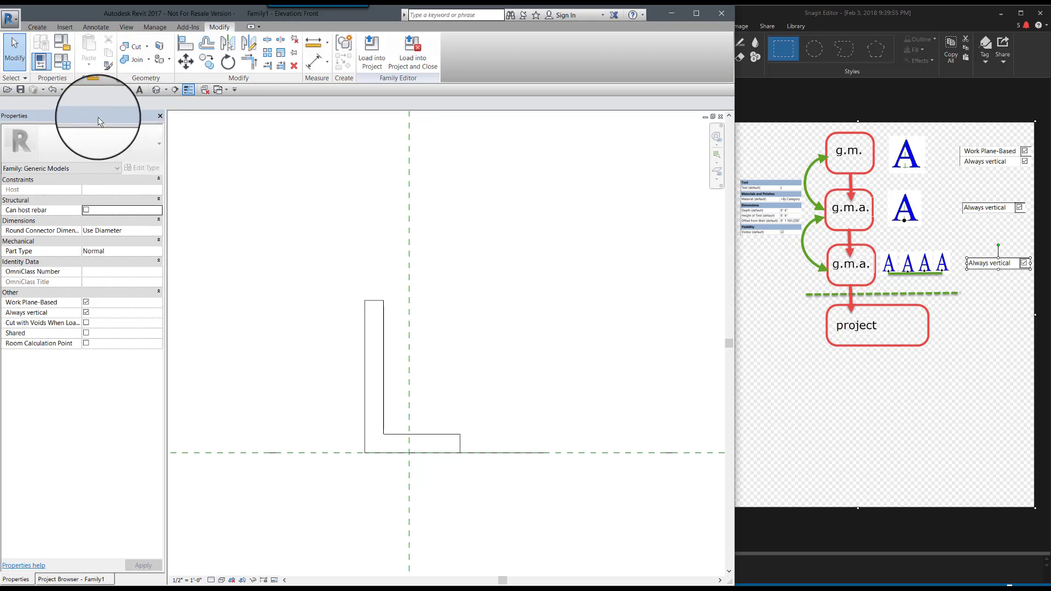
Save the family in the Documents folder as "gm_Model Text Unit - Arial"
click(12, 19)
mouse_move(42, 151)
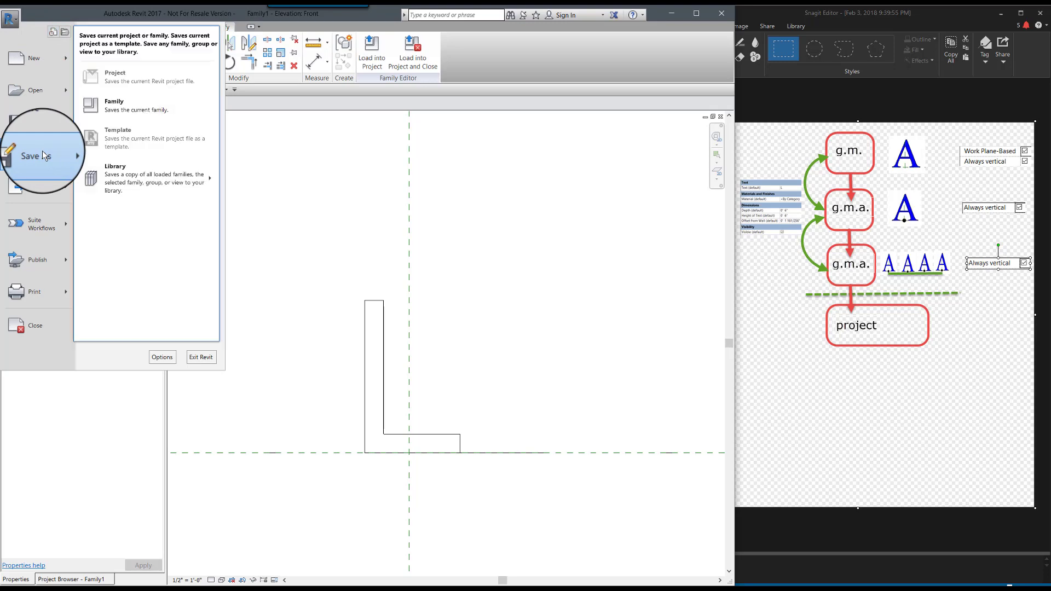
click(129, 104)
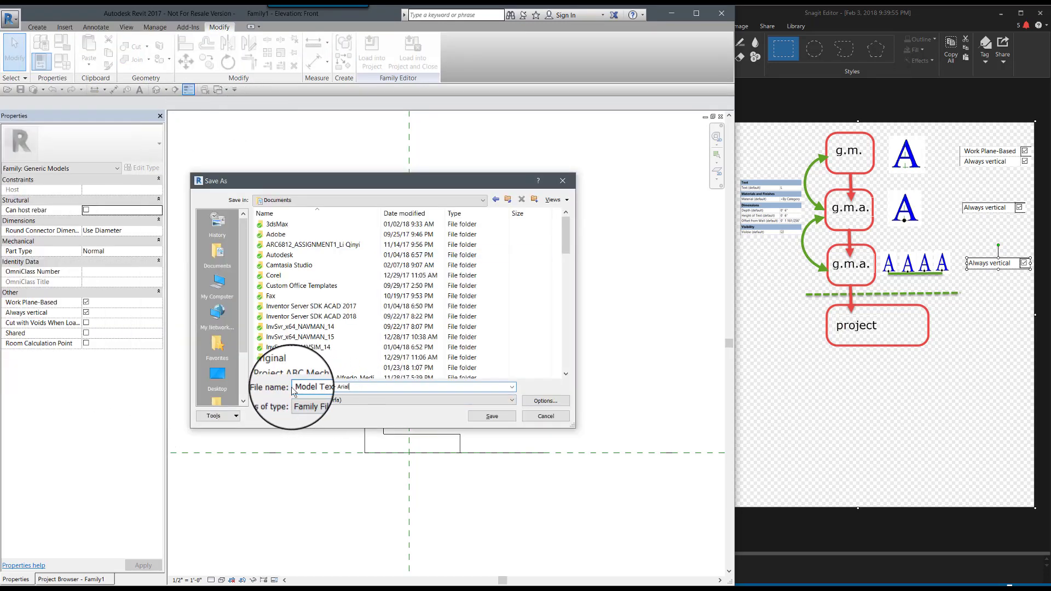
text(Arial)
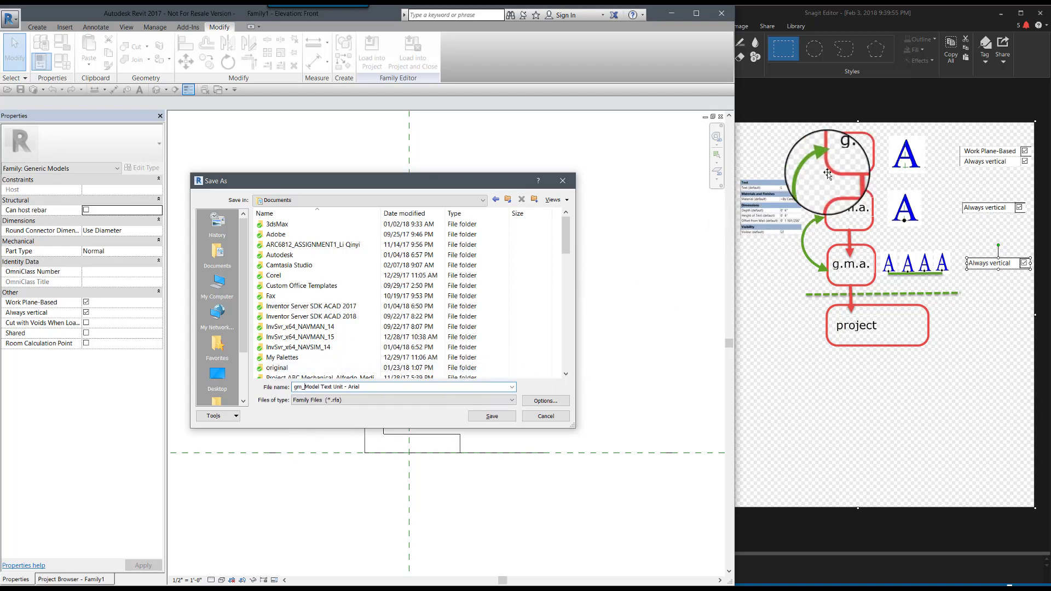
click(492, 417)
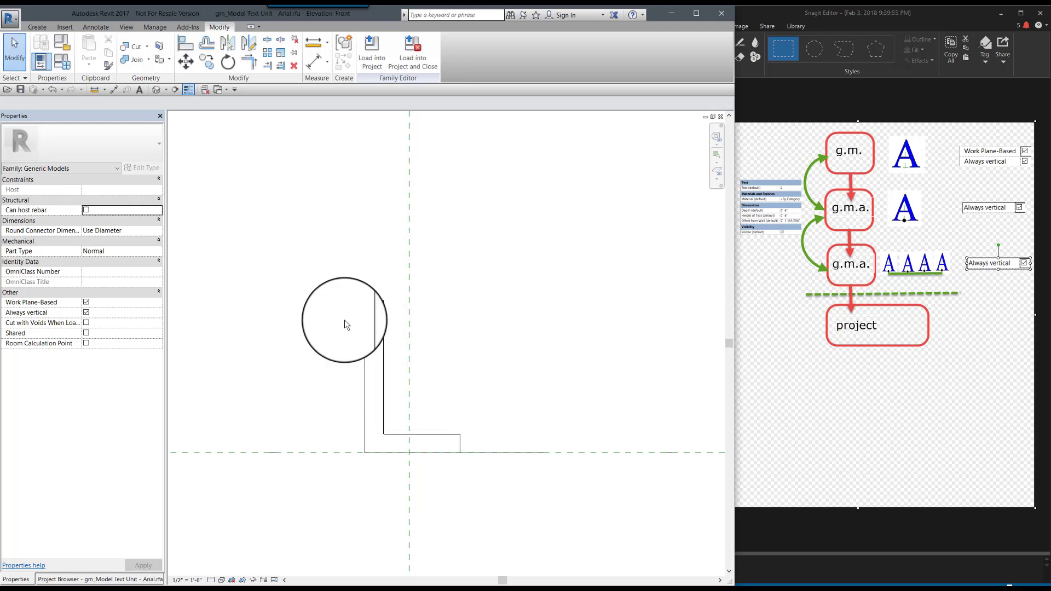
Draw a horizontal reference plane through the model text in the Ref. Level floor plan, about 1.7 inches below the horizontal centre plane
click(49, 580)
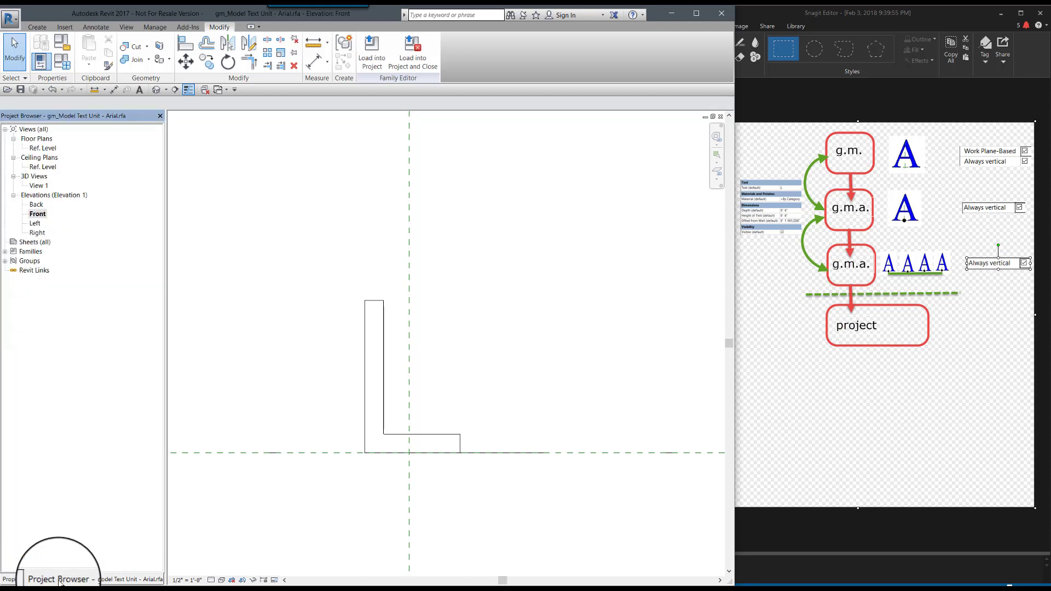
double_click(38, 148)
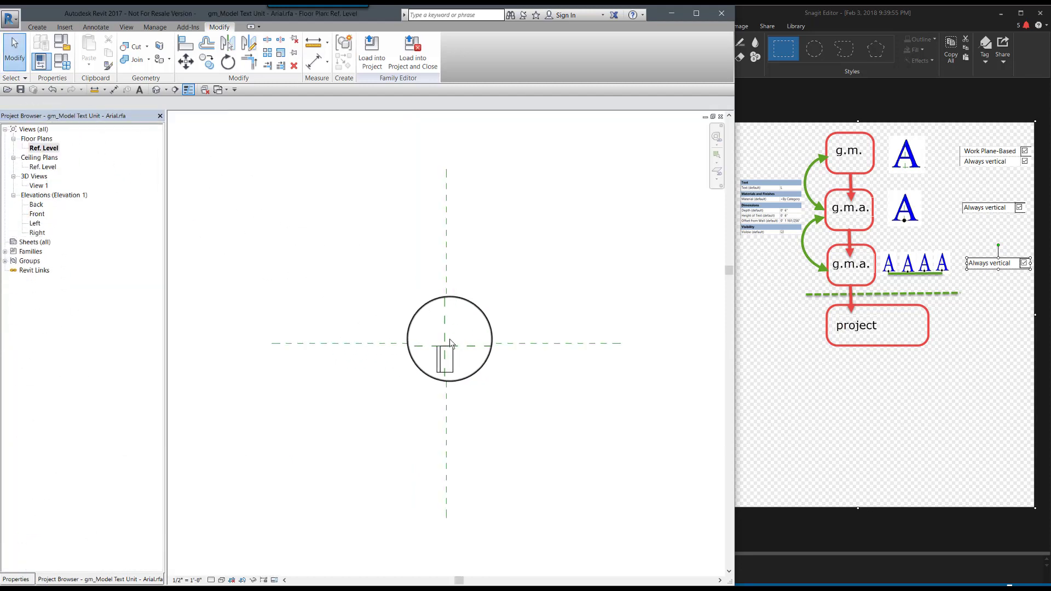
scroll(458, 337, up, 5)
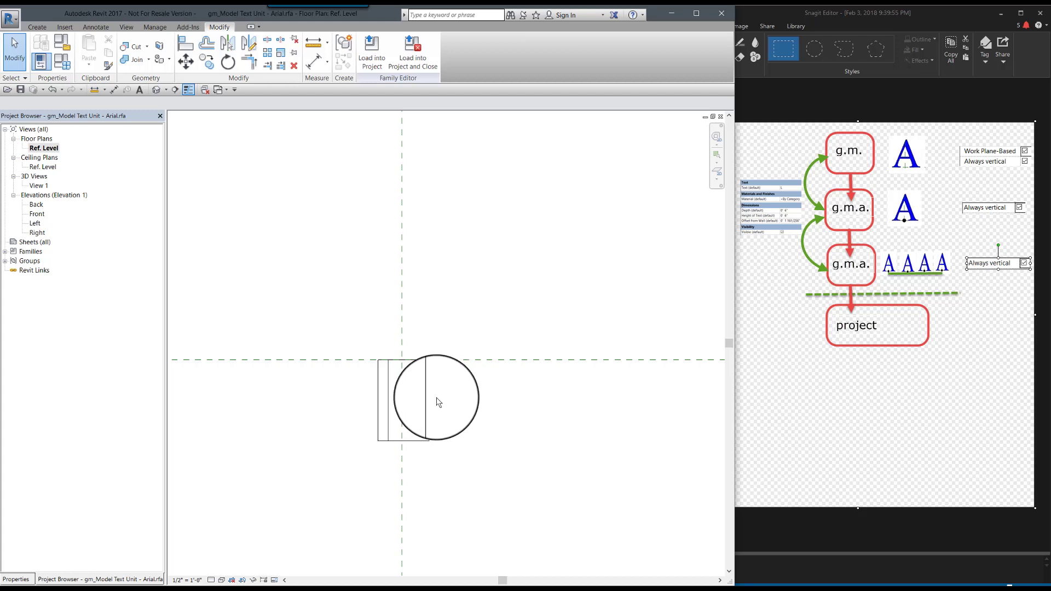
scroll(324, 420, down, 1)
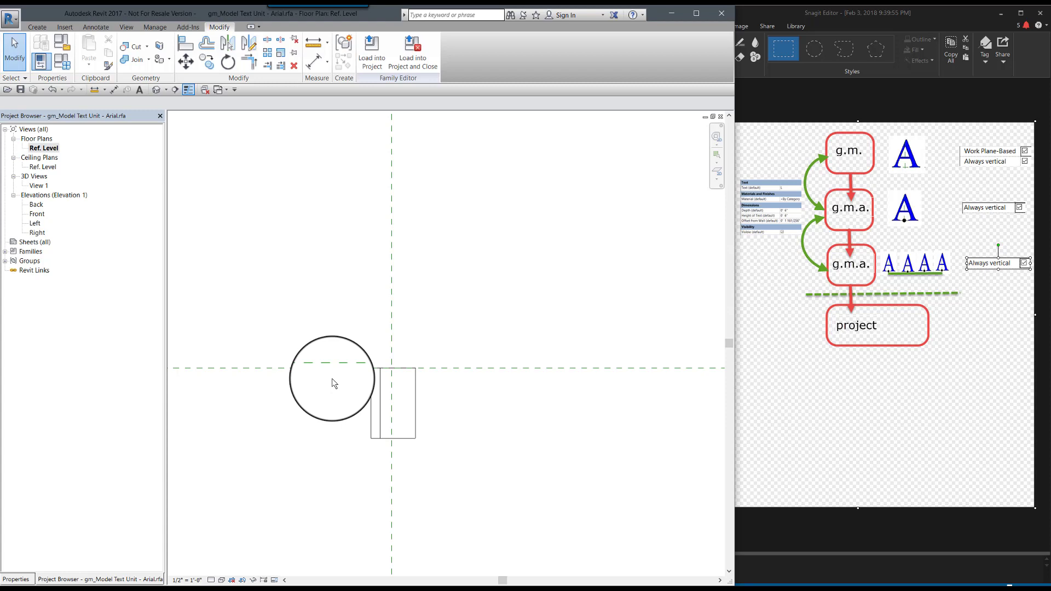
click(38, 26)
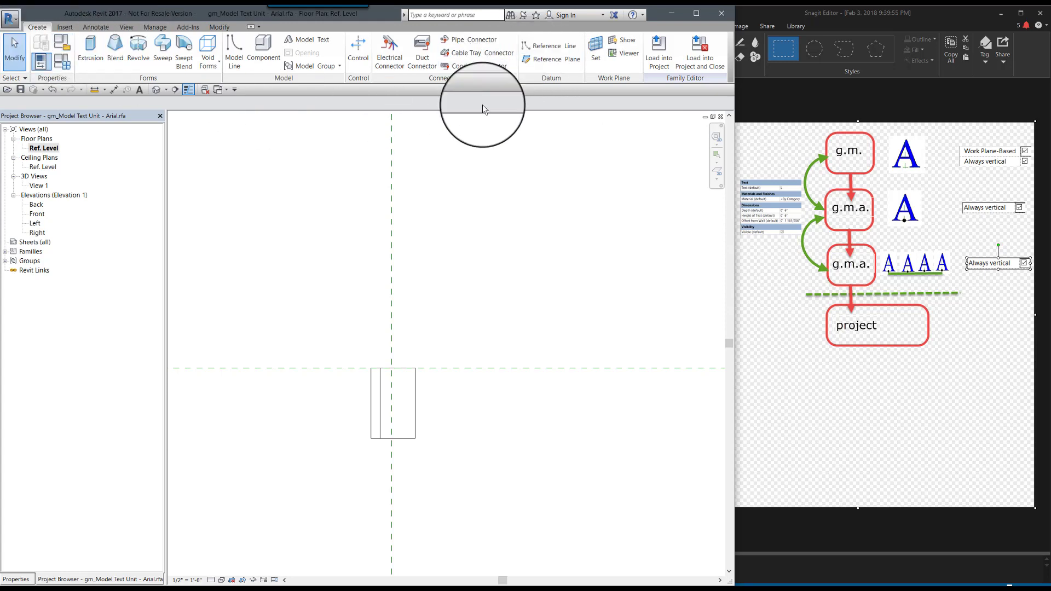
click(550, 59)
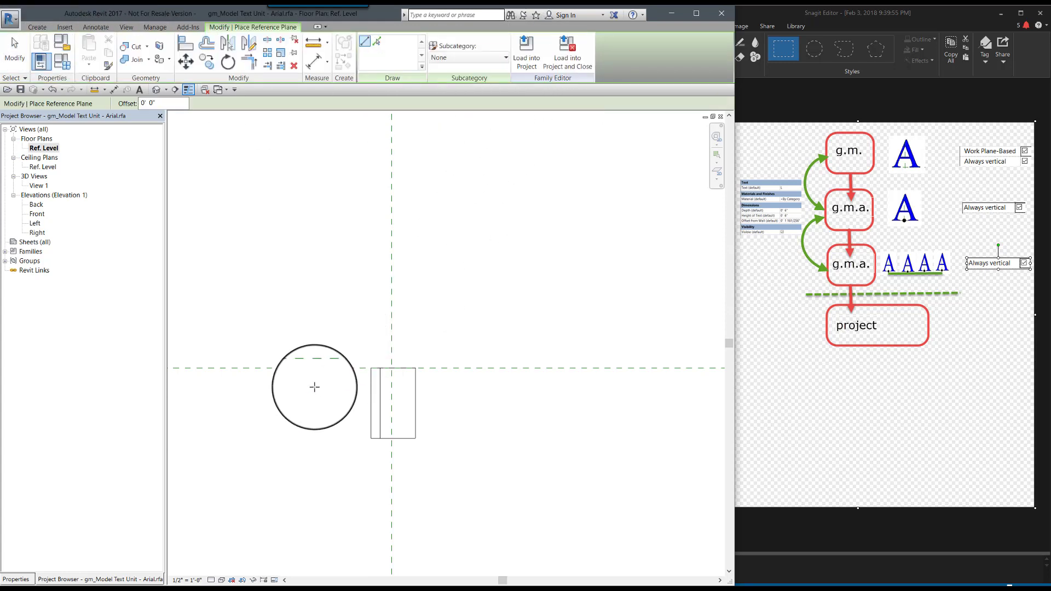
click(283, 388)
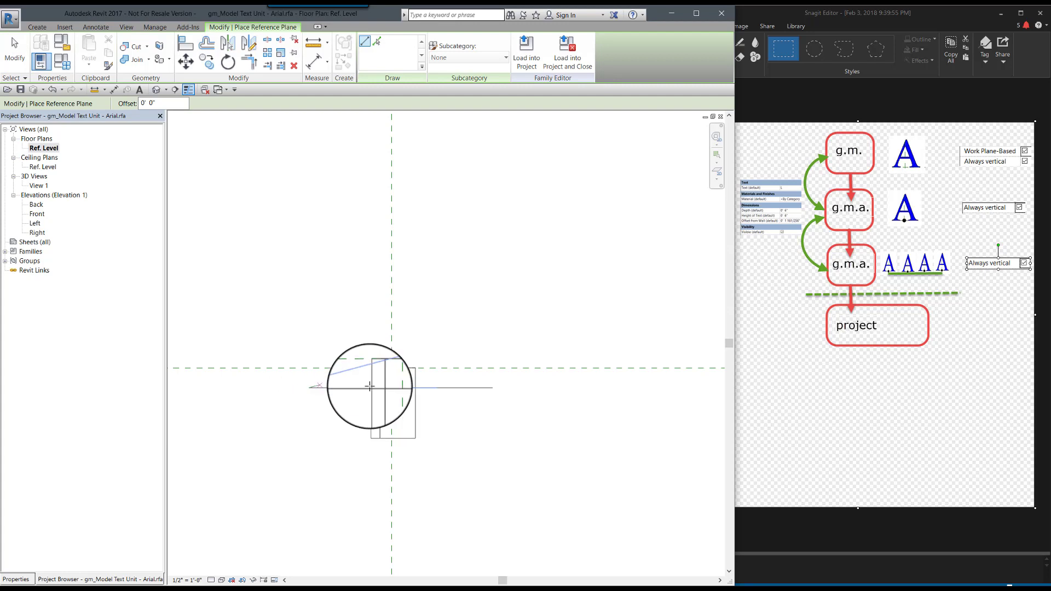
click(493, 387)
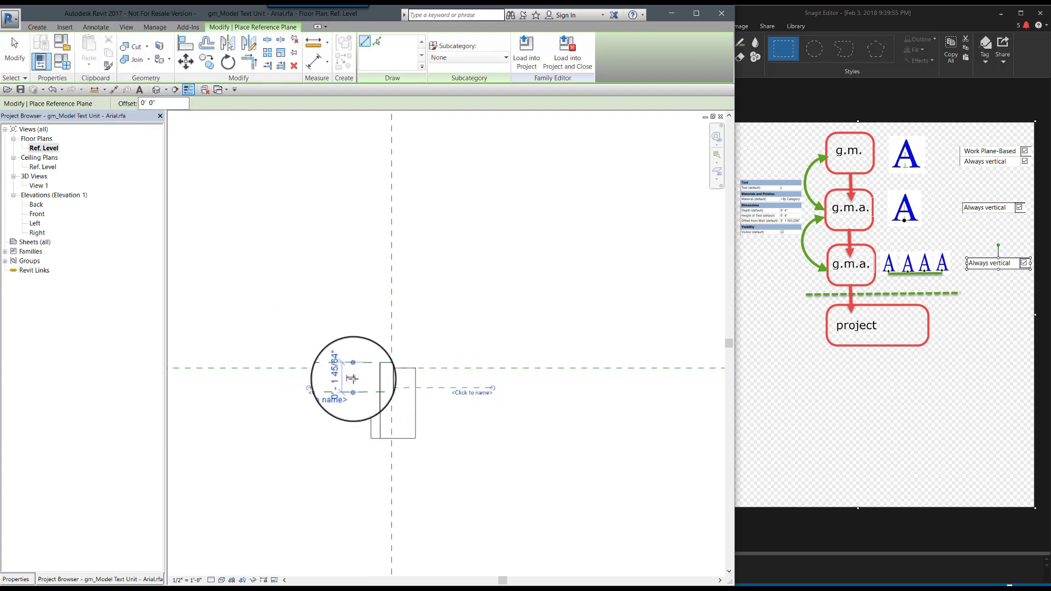
Label the dimension between the horizontal centre plane and the new reference plane with a new instance parameter named Offset from Wall, and save the family
click(15, 51)
click(348, 365)
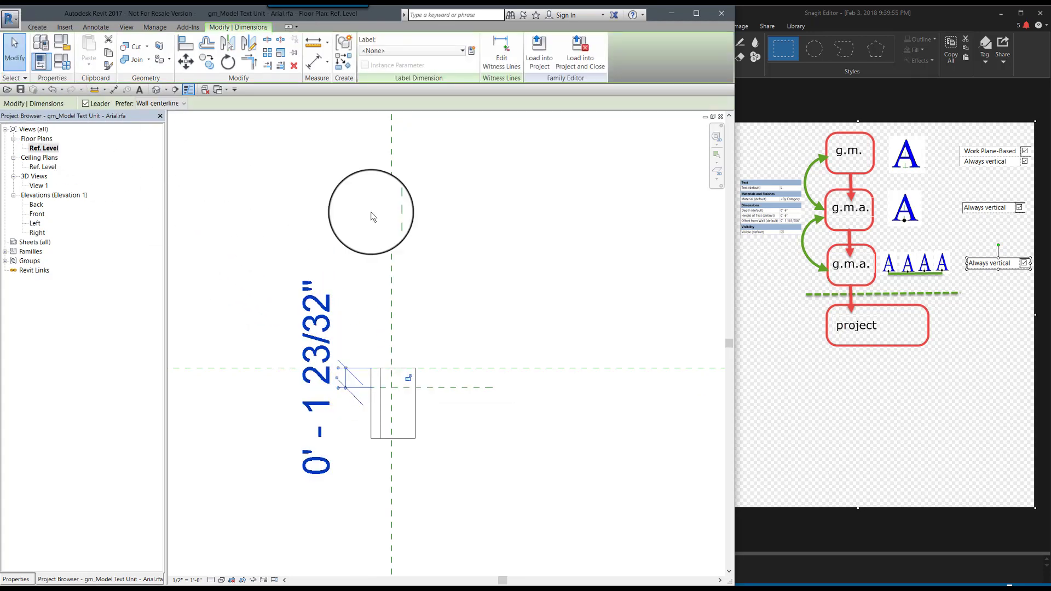
click(472, 52)
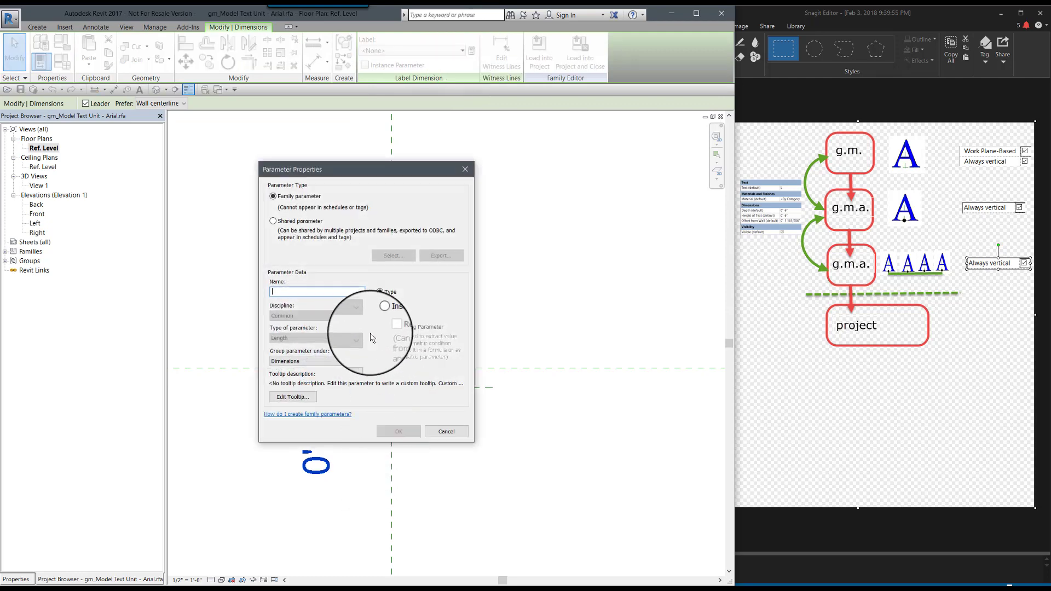
text(Offset from Wall)
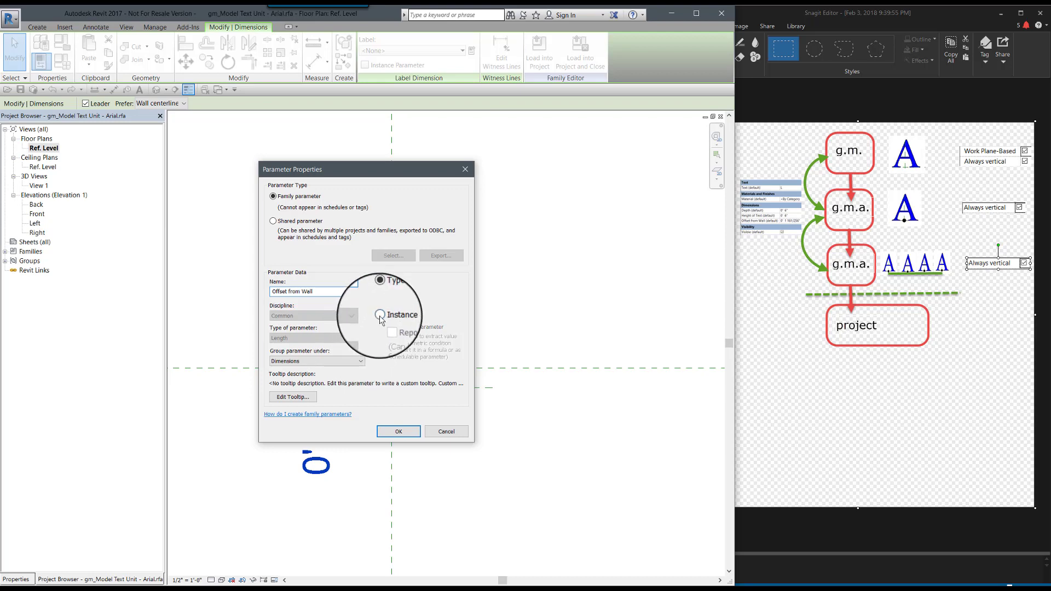
click(405, 430)
click(463, 470)
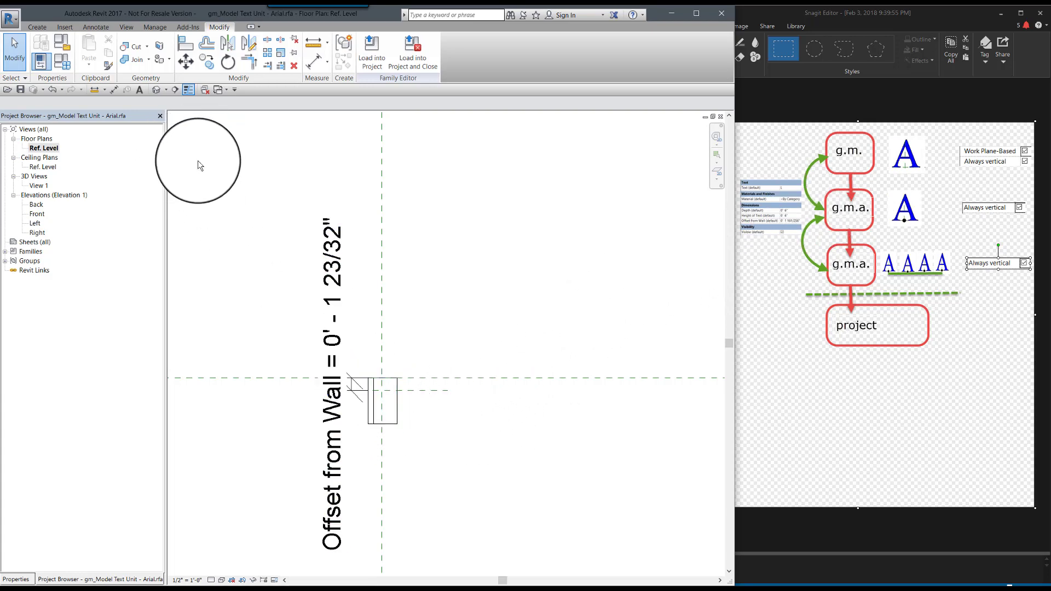
click(21, 90)
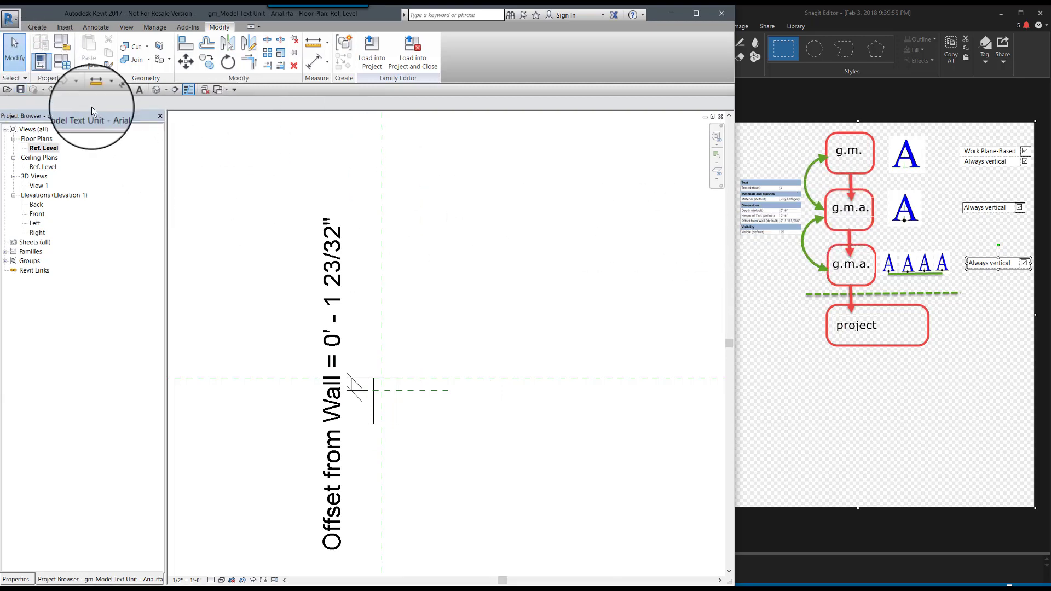
Create a new family from the Generic Model Adaptive.rft template
click(11, 20)
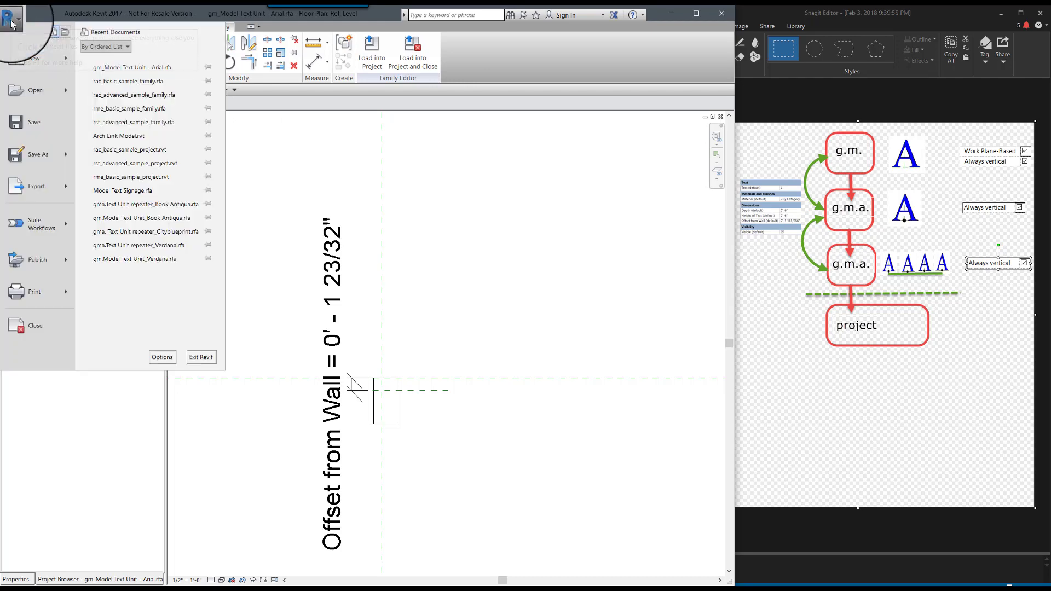
mouse_move(31, 52)
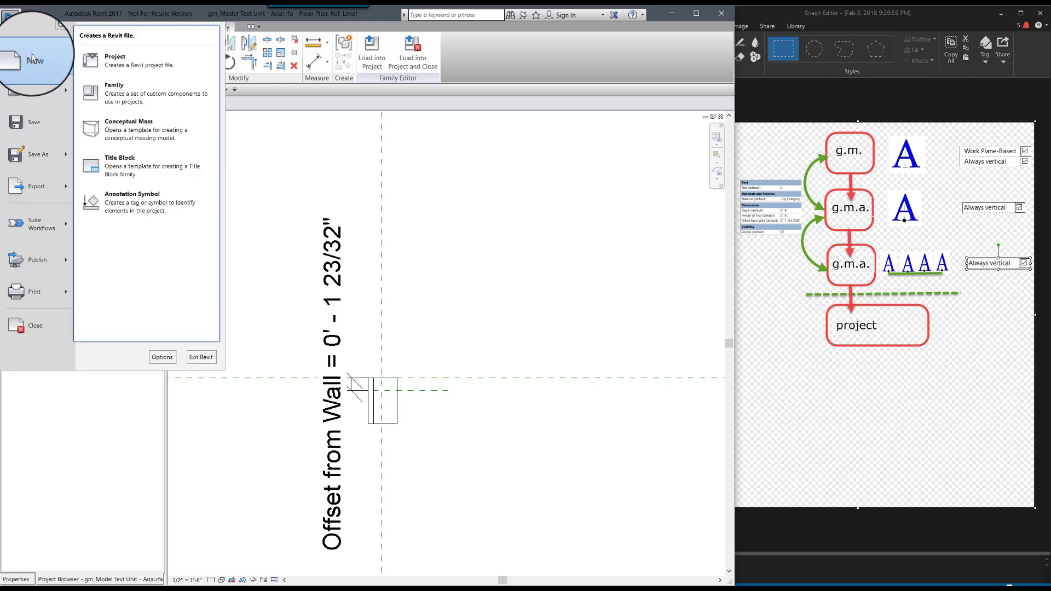
click(146, 94)
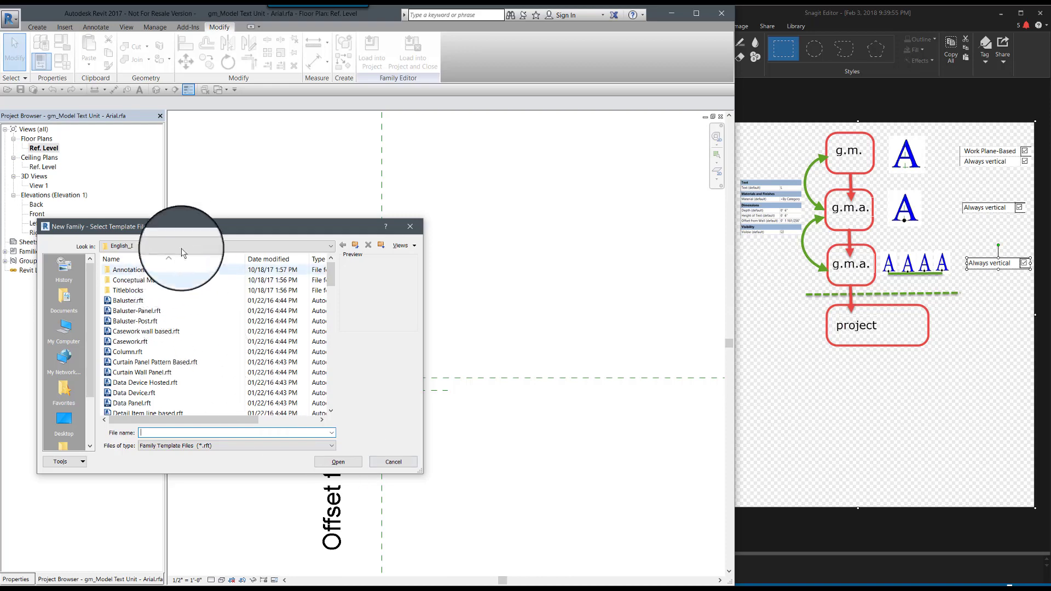
drag(187, 222, 363, 210)
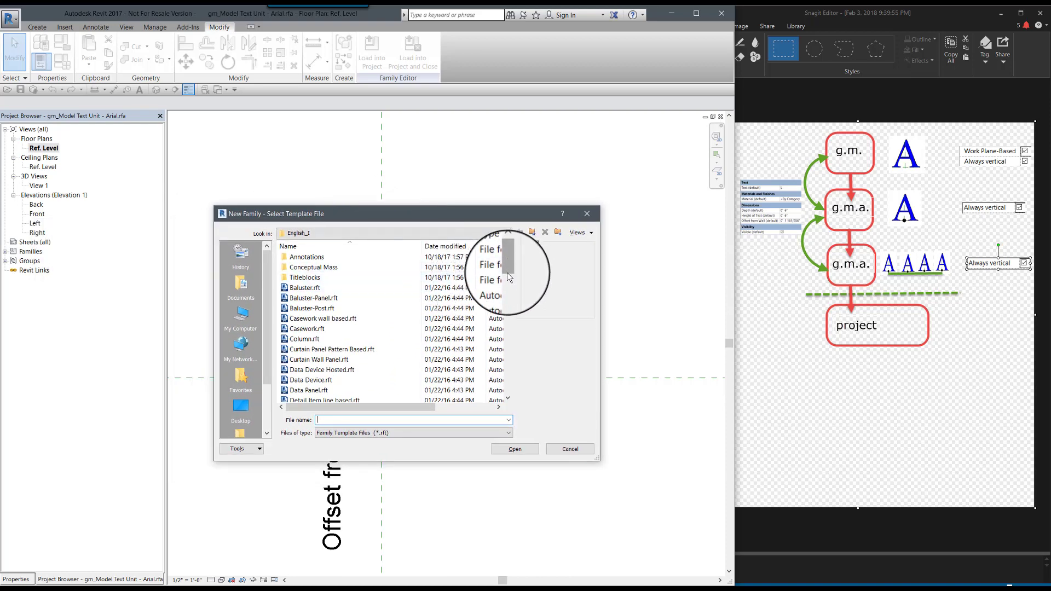
click(507, 293)
drag(507, 293, 508, 304)
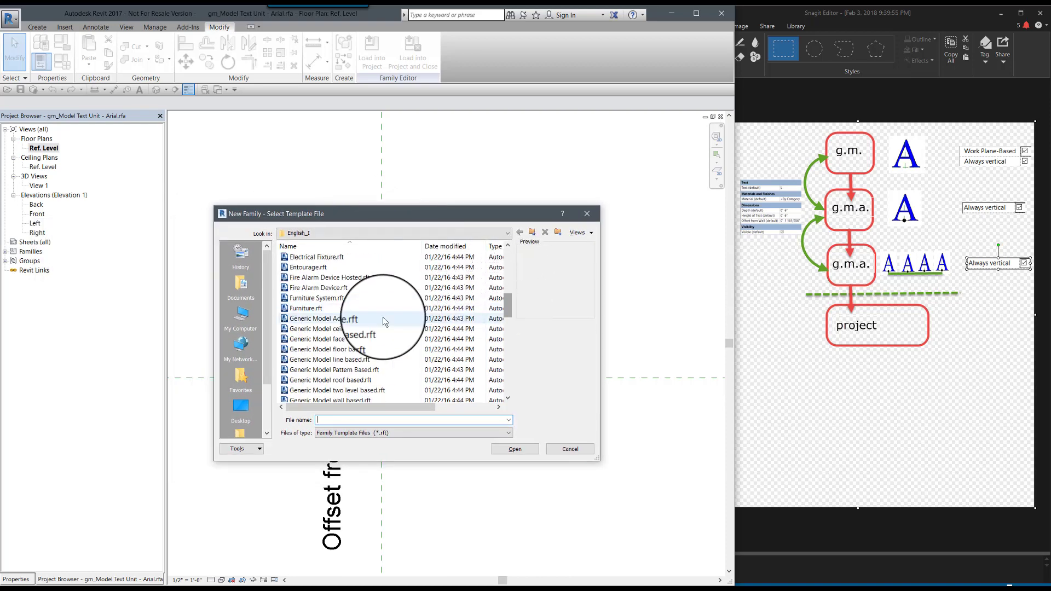
click(341, 320)
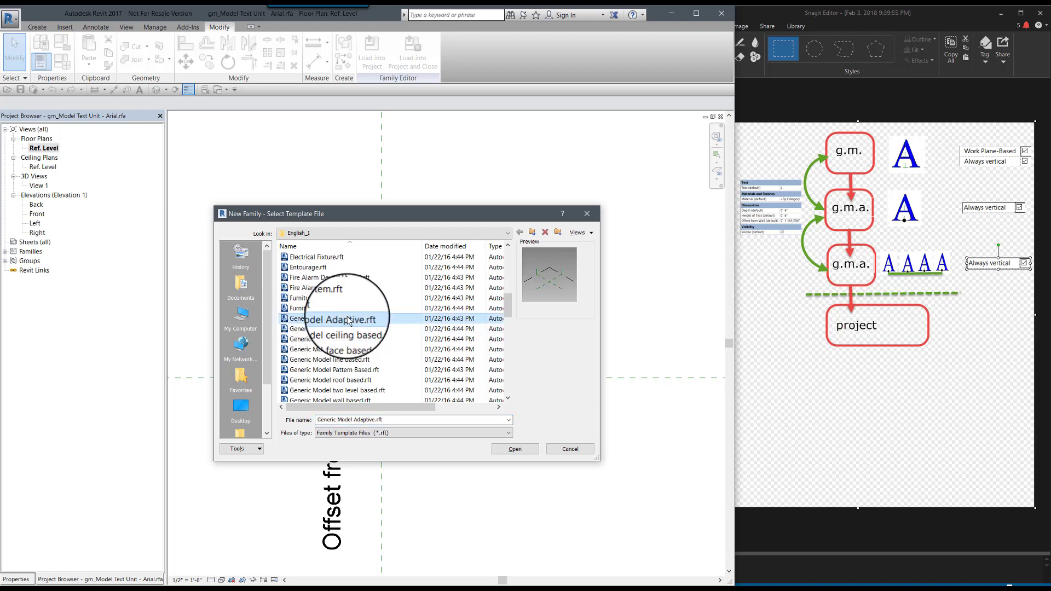
click(513, 447)
click(71, 579)
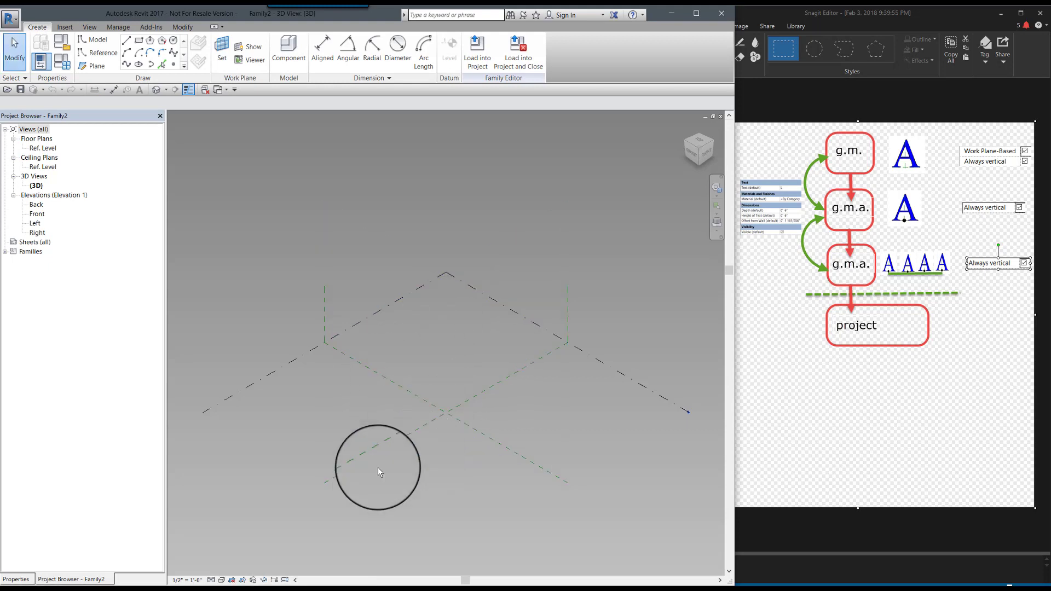
Set the 3D view's background to None in the graphic display options
click(222, 580)
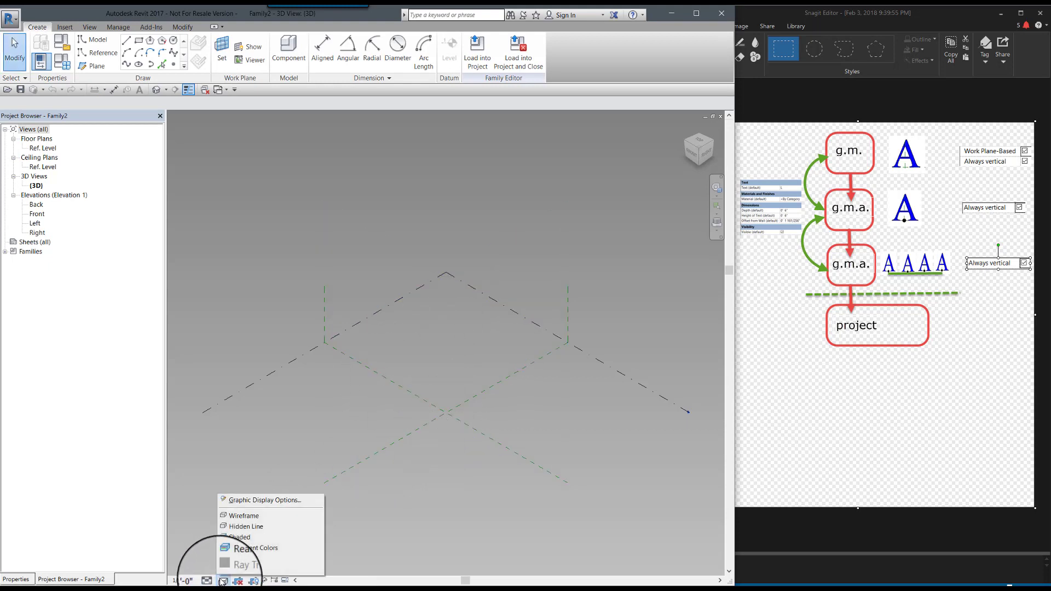
click(263, 500)
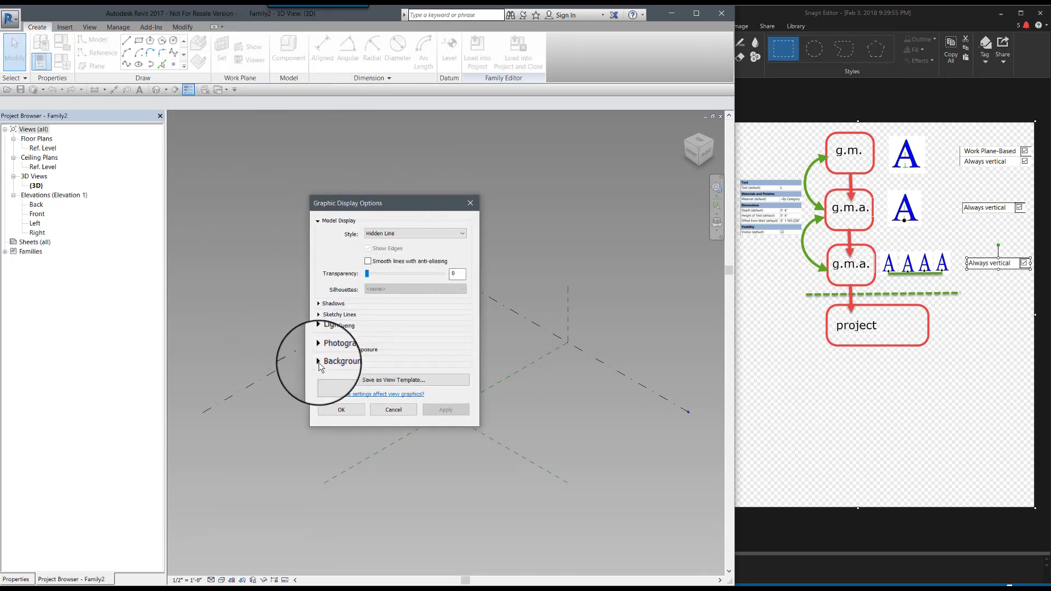
click(319, 362)
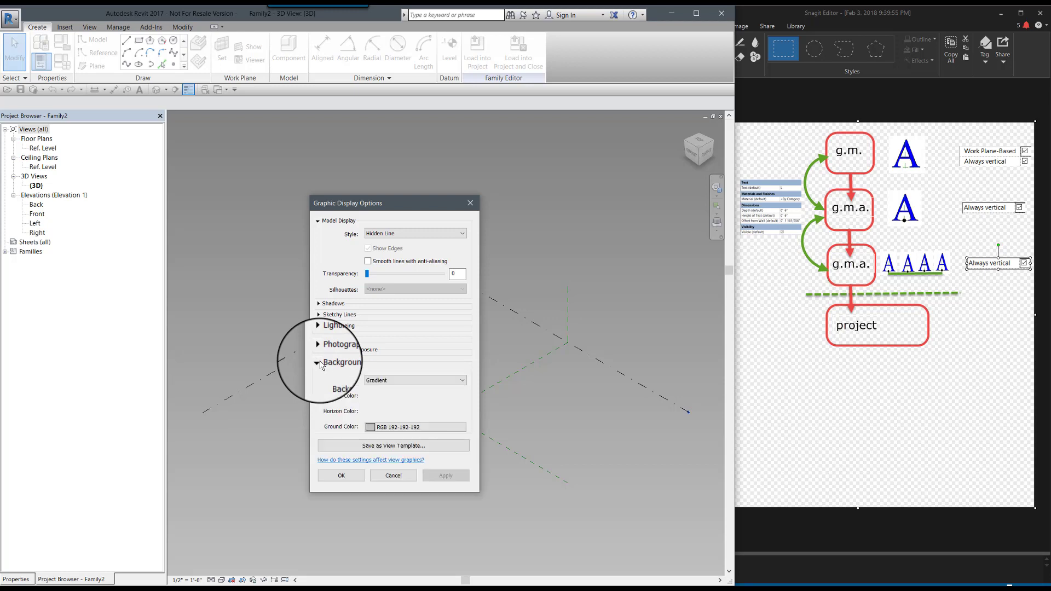
click(377, 381)
click(374, 388)
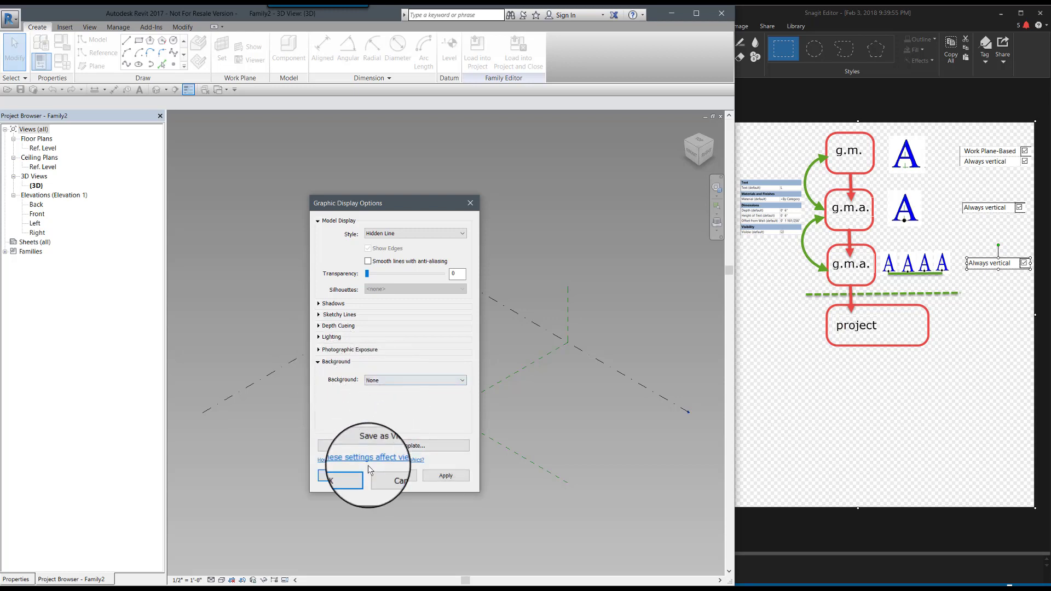
click(353, 473)
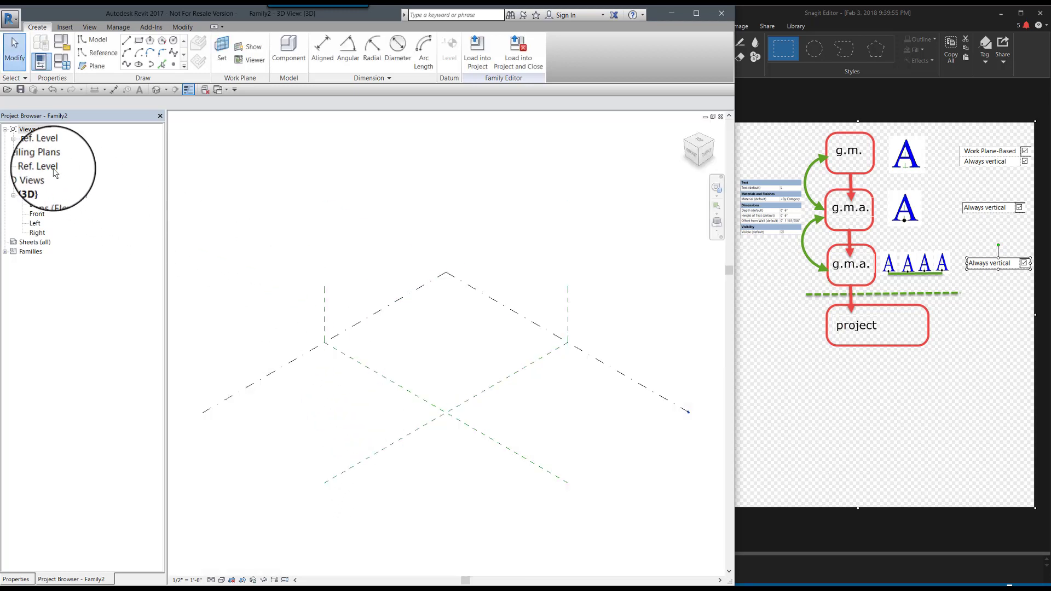
Place a reference point at the intersection of the centre reference planes in the Ref. Level floor plan, and show it in the 3D view
double_click(38, 149)
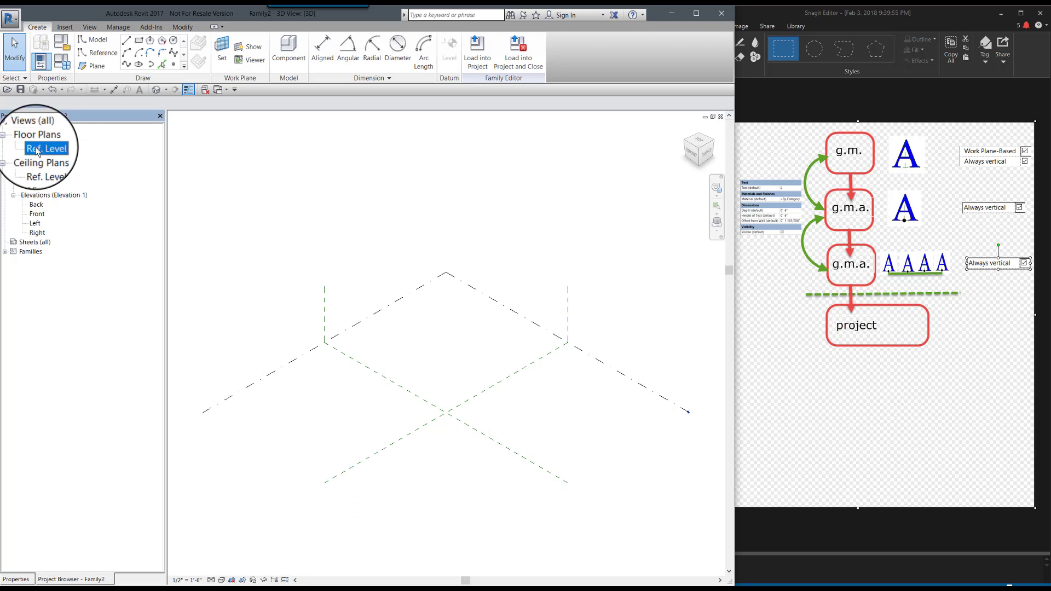
scroll(360, 399, down, 1)
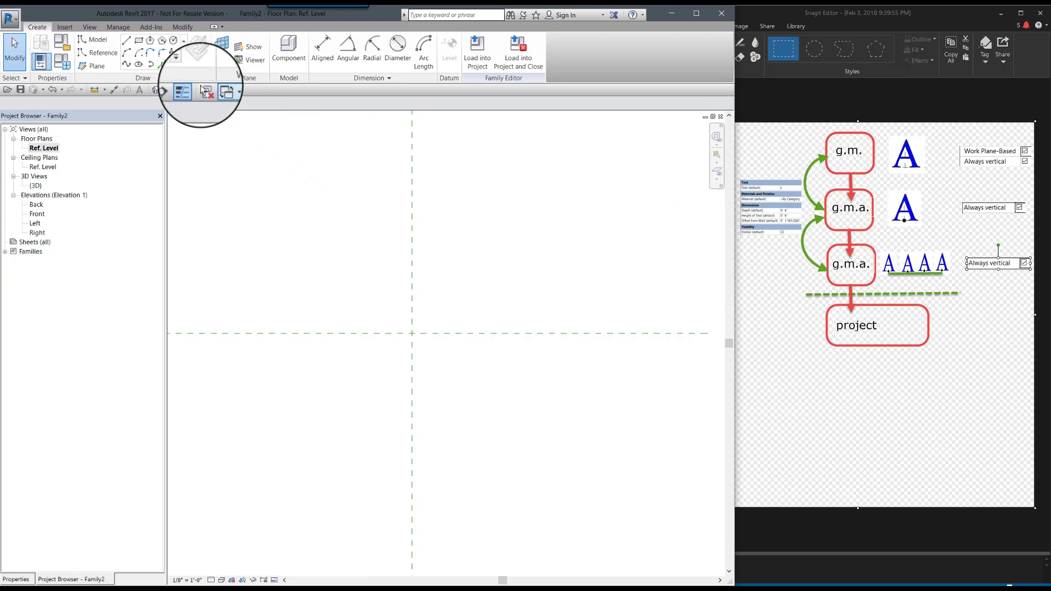
click(174, 65)
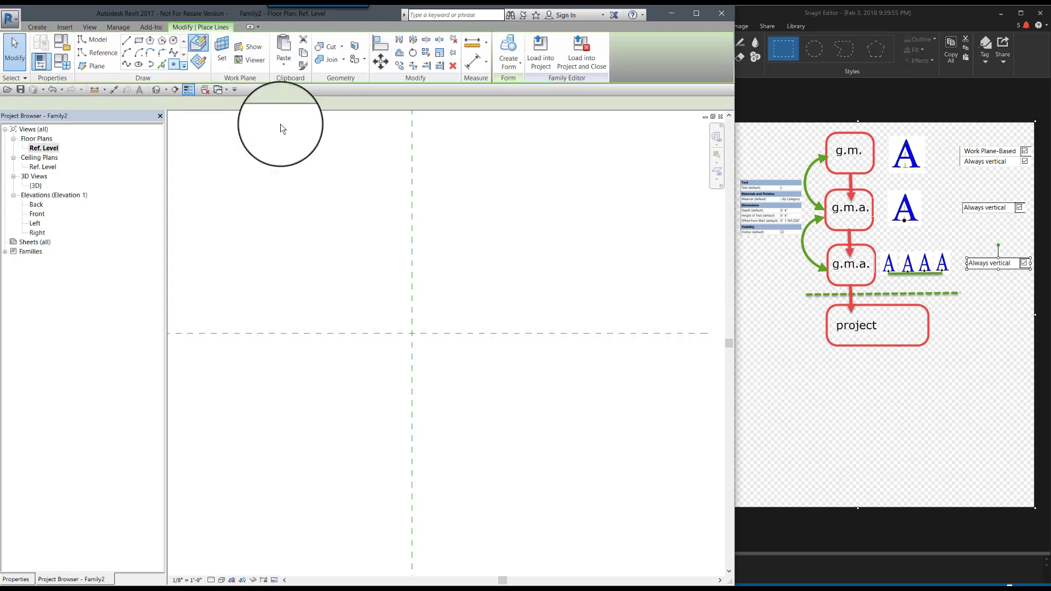
click(412, 332)
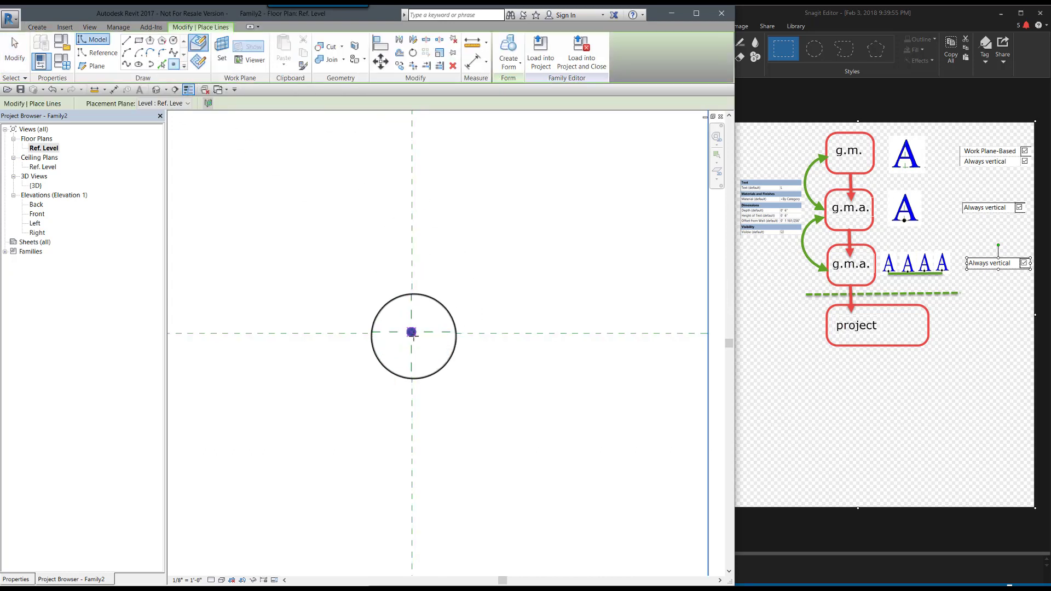
click(17, 56)
click(155, 91)
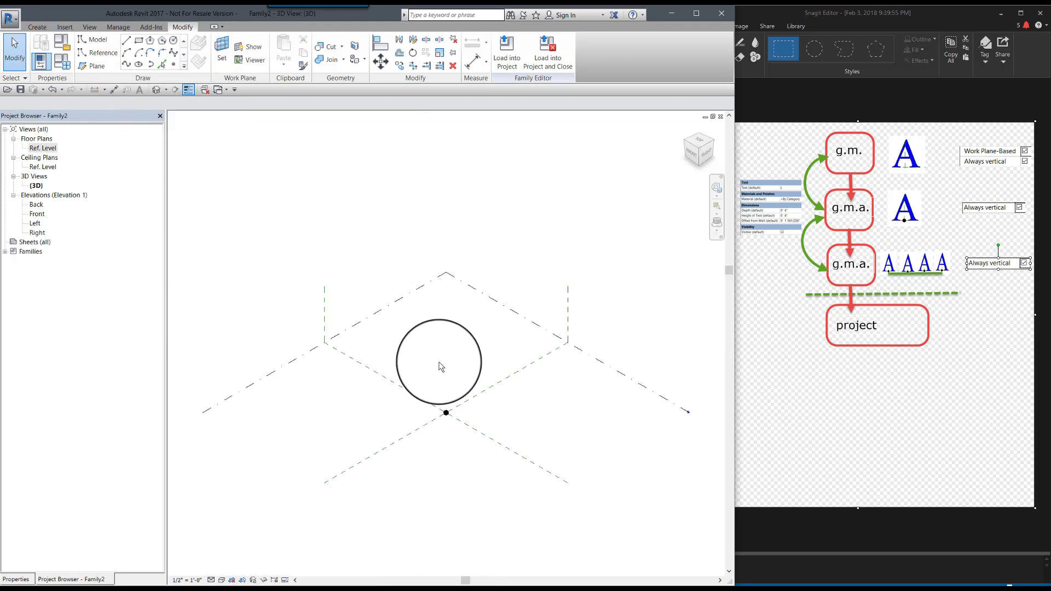
scroll(457, 423, up, 7)
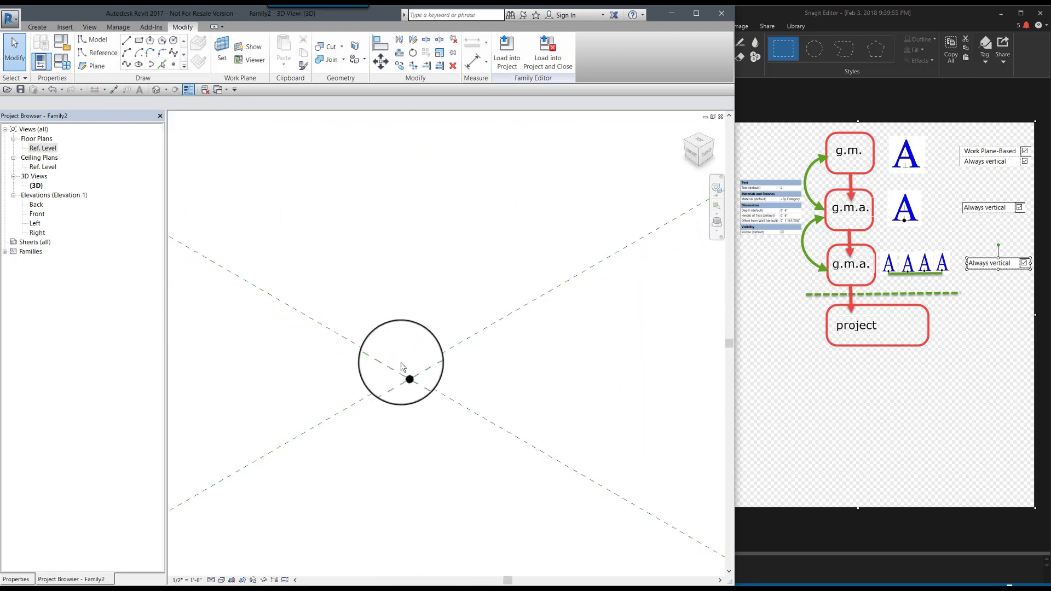
Switch to the gm_Model Text Unit - Arial family and load it into the new adaptive family
click(218, 90)
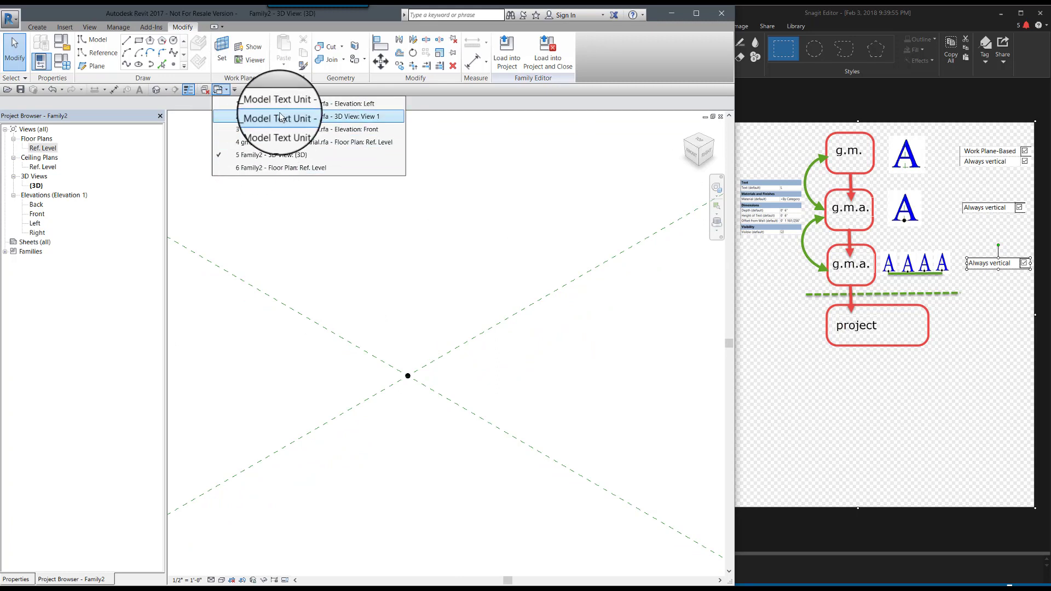
click(270, 106)
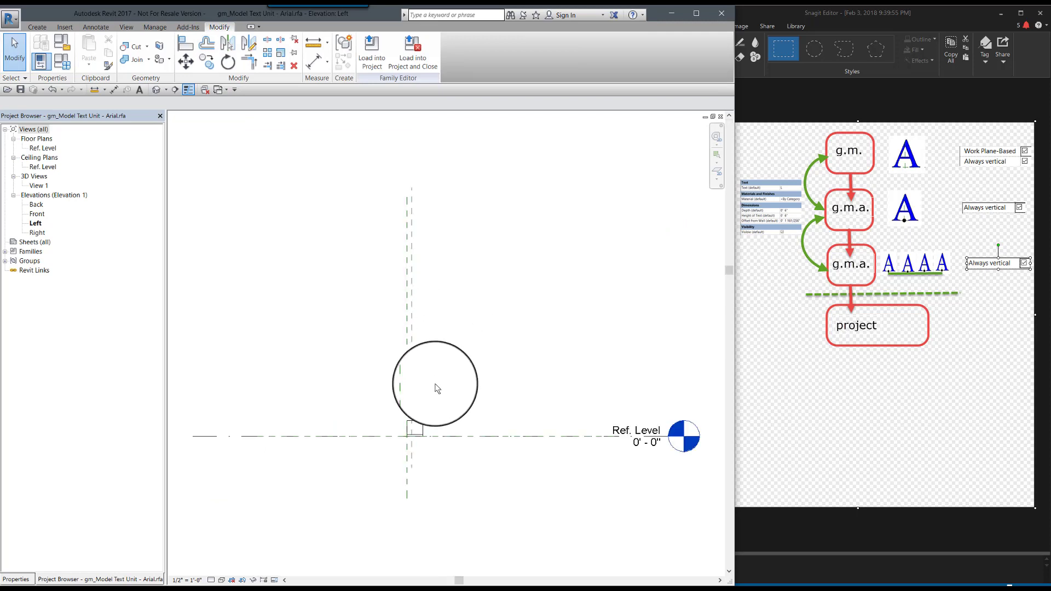
click(425, 64)
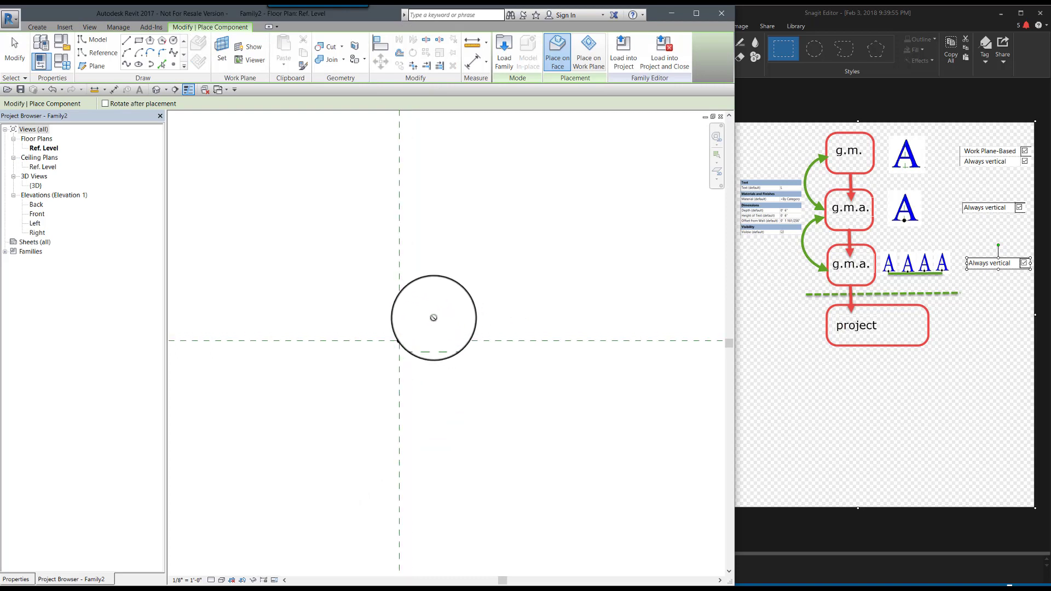
Set the reference point's horizontal plane as the work plane in the 3D view, and place the model text component on it at the point
click(159, 90)
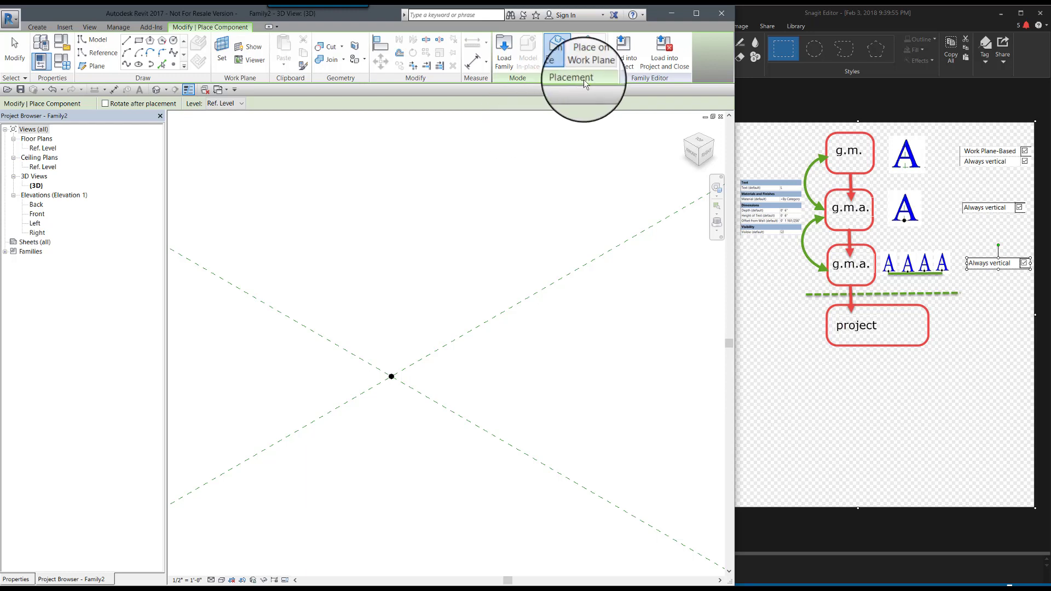
click(223, 57)
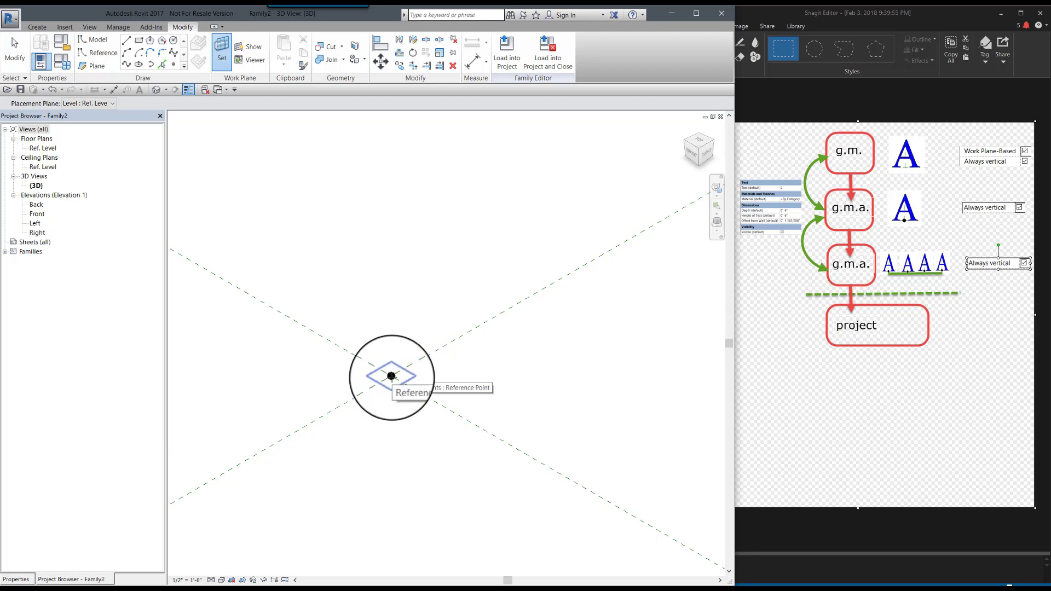
click(392, 376)
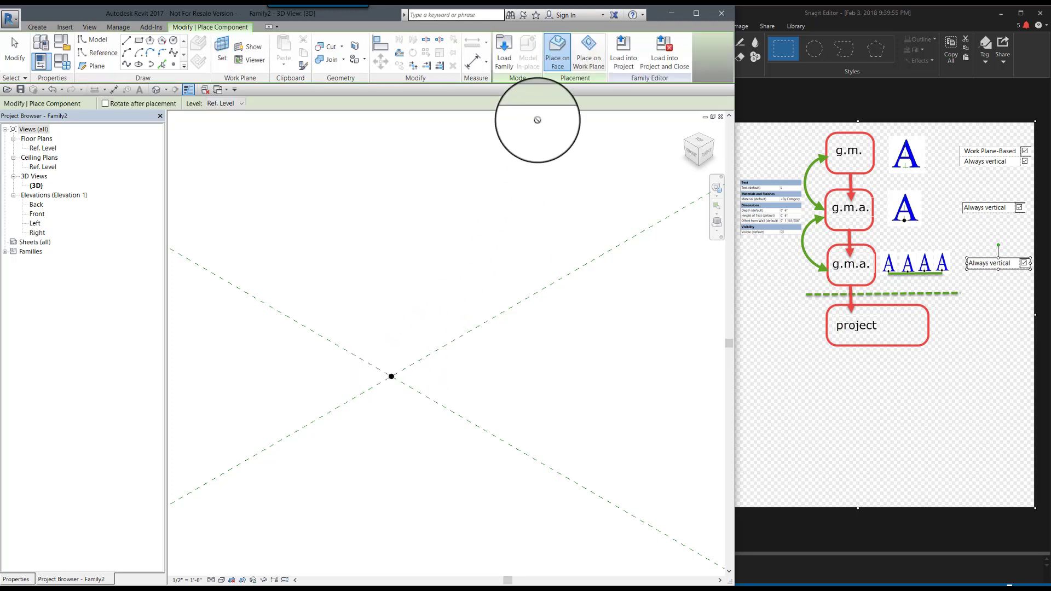
click(590, 61)
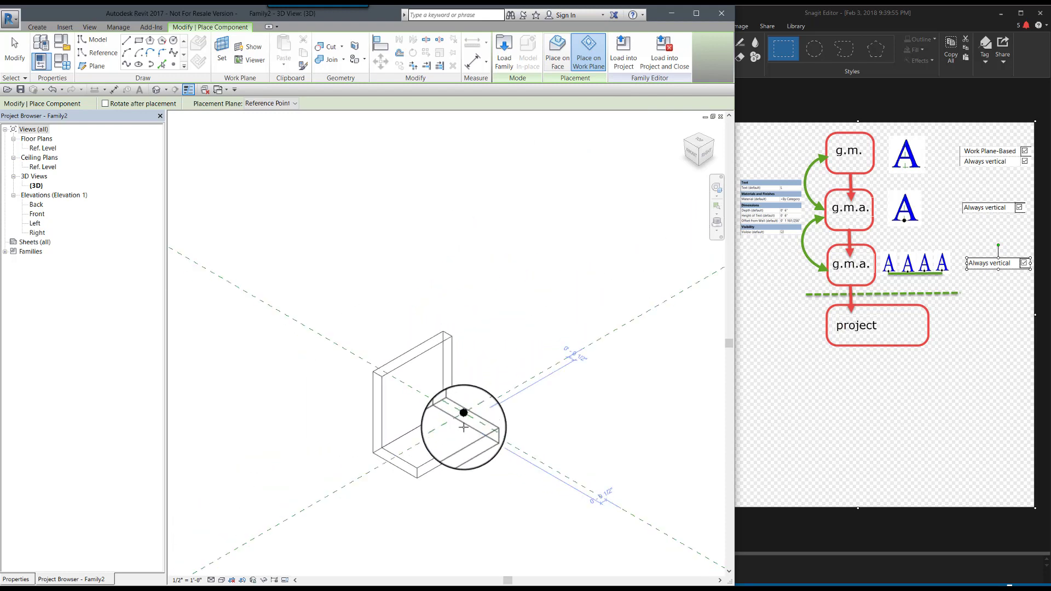
click(464, 417)
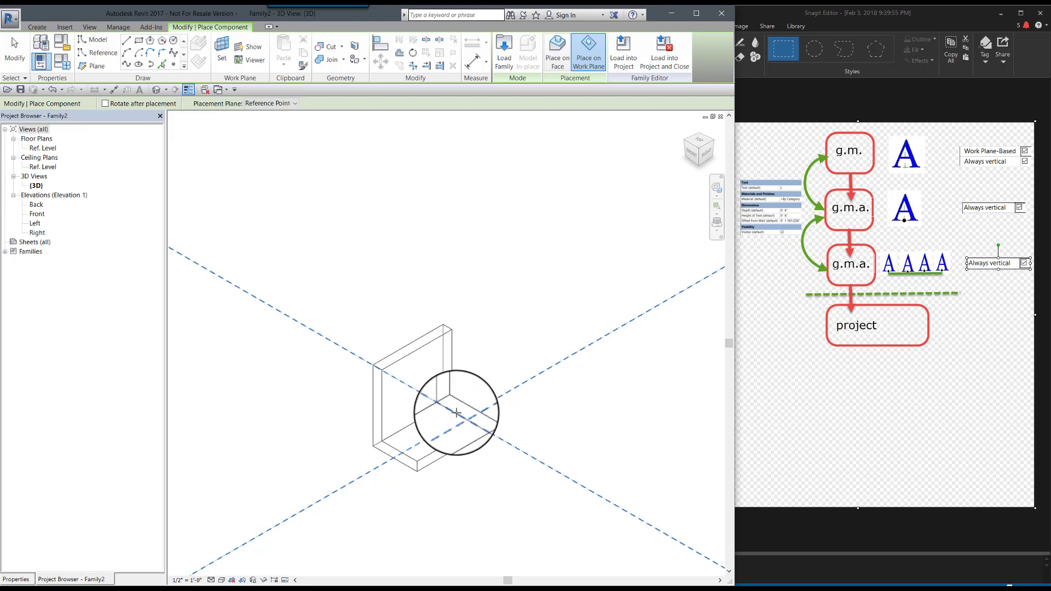
Examine the placed model text component's position relative to the reference point in the Ref. Level floor plan
double_click(41, 149)
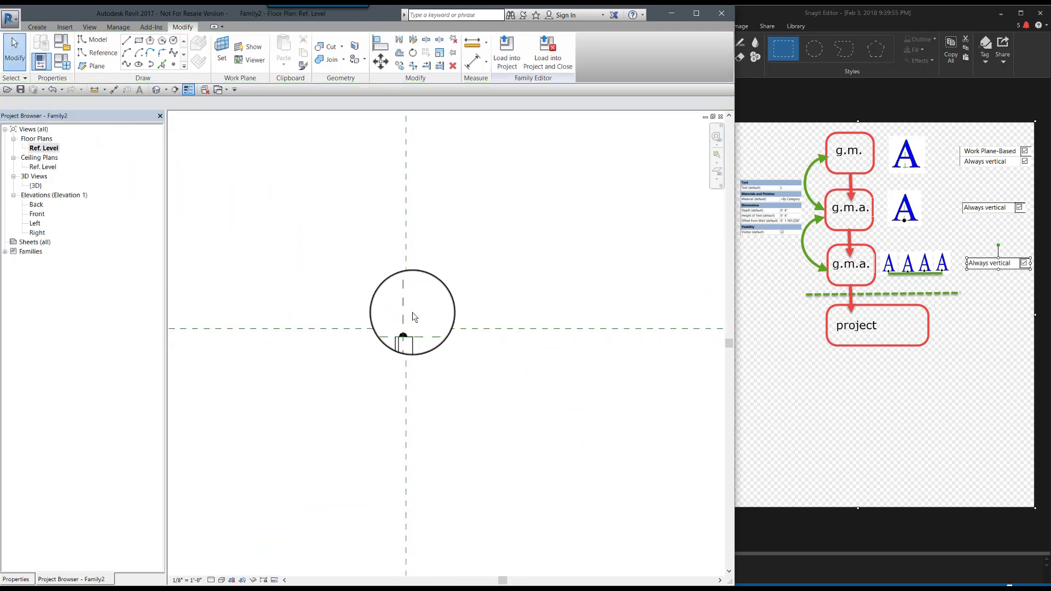
scroll(304, 401, up, 2)
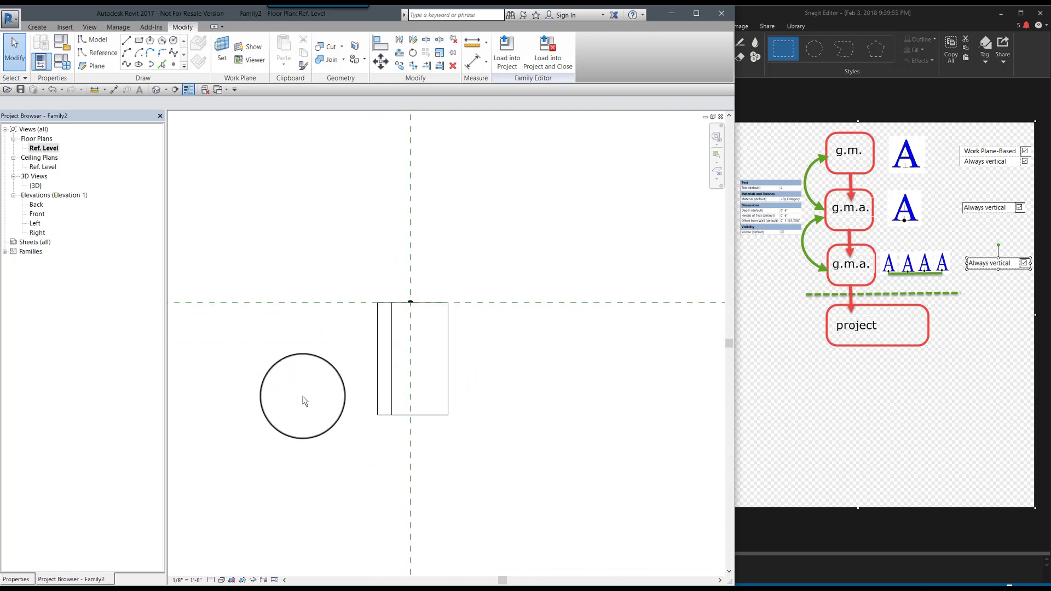
mouse_move(392, 350)
mouse_down()
mouse_move(391, 308)
mouse_move(358, 301)
mouse_move(359, 343)
mouse_move(390, 335)
mouse_up()
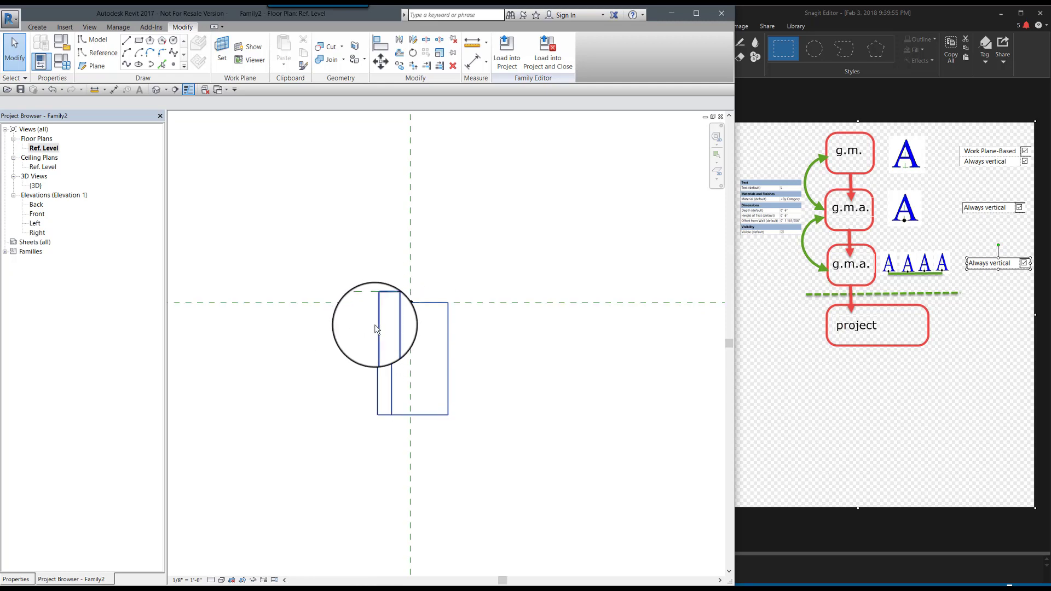
scroll(344, 399, down, 2)
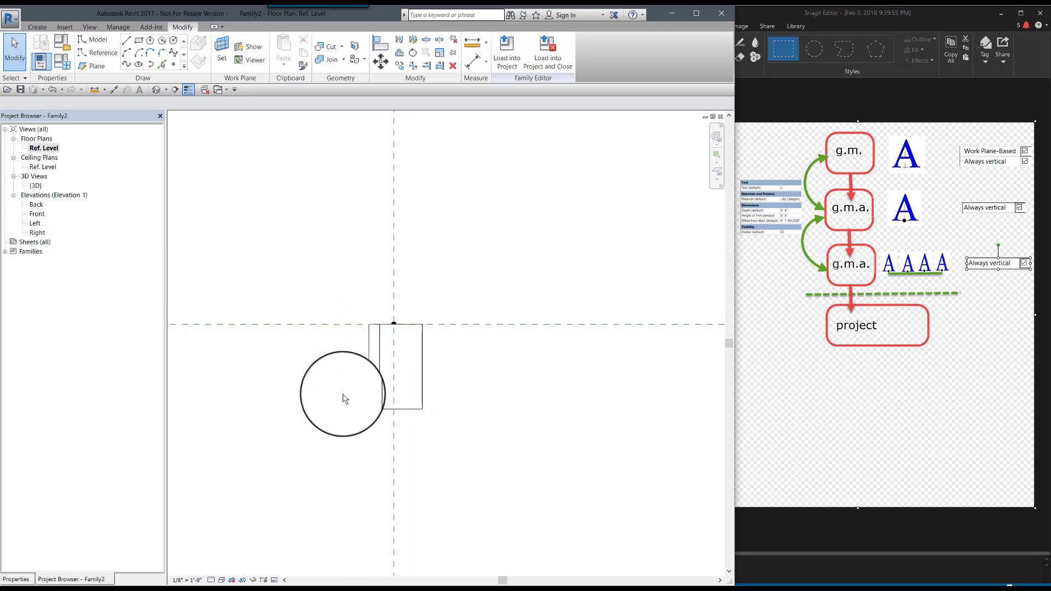
Open the nested gm_Model Text Unit - Arial family for editing and show its Ref. Level floor plan
scroll(382, 362, up, 1)
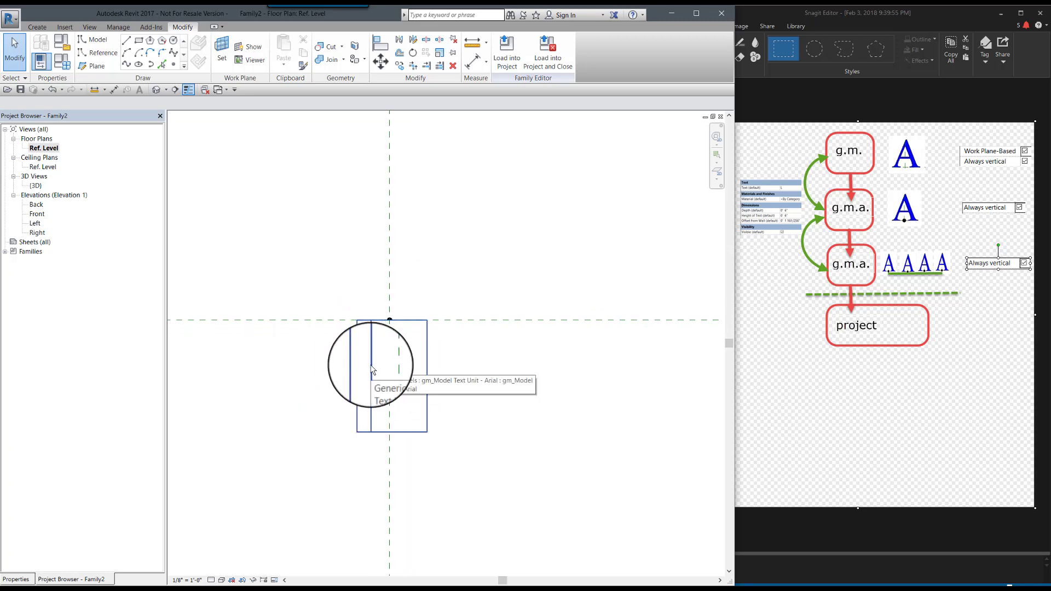
click(371, 369)
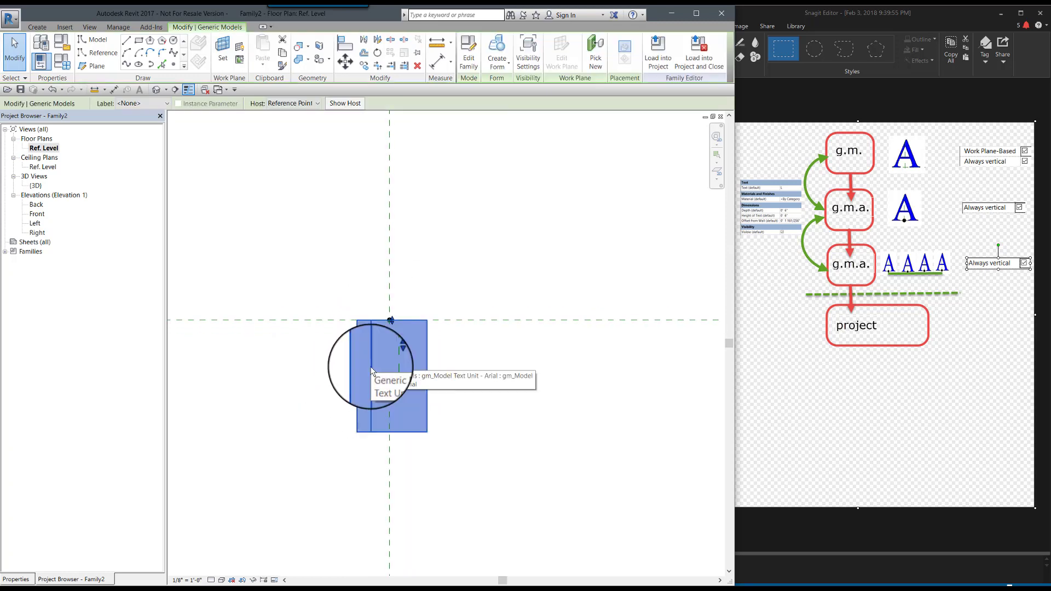
click(468, 58)
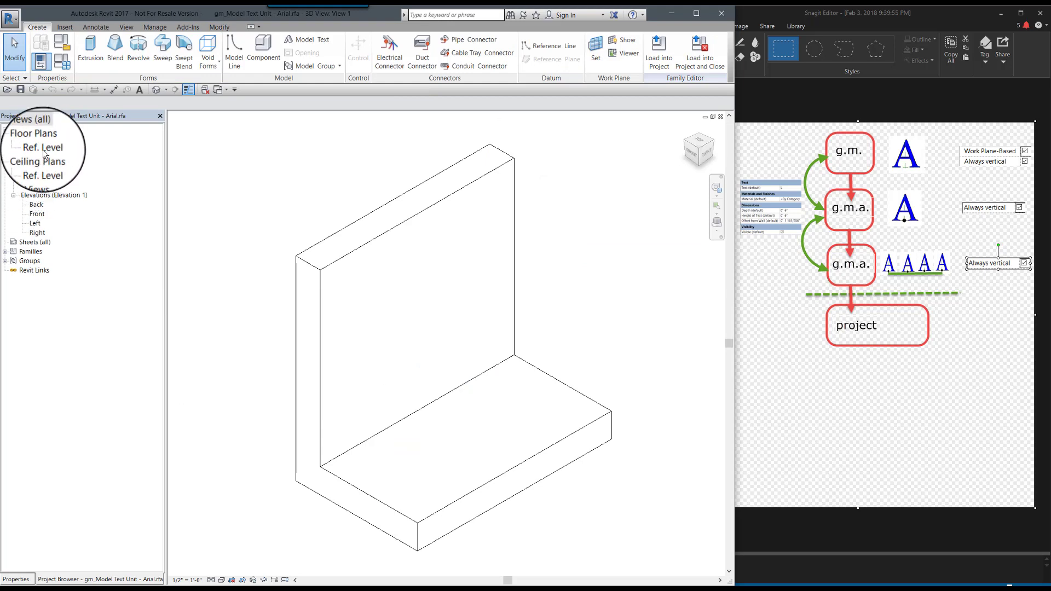
double_click(42, 148)
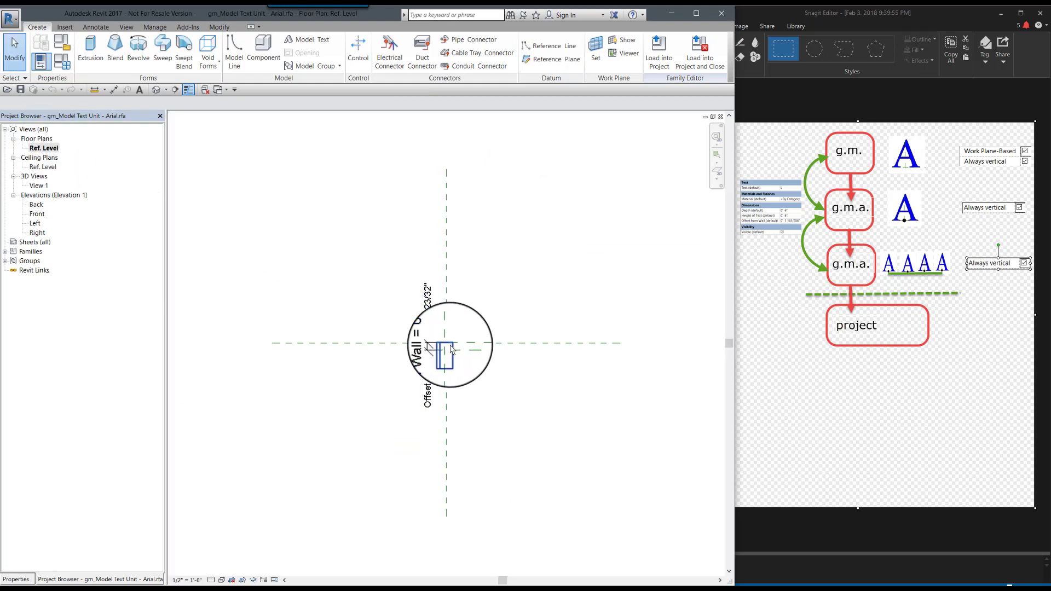
scroll(486, 344, up, 5)
scroll(438, 386, down, 2)
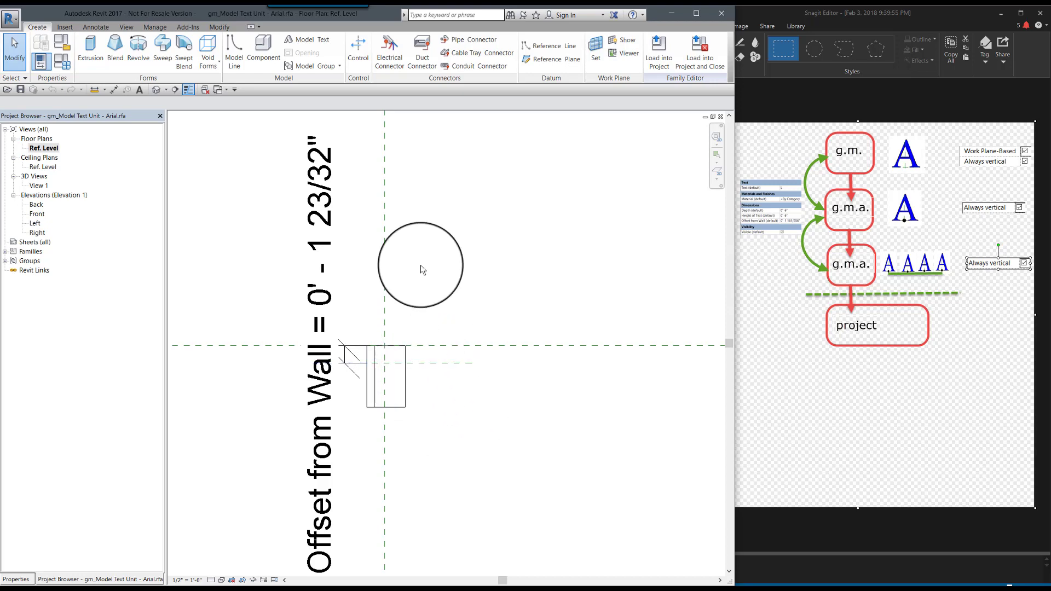
Align the model text's back face to the Offset from Wall reference plane in the floor plan
click(224, 25)
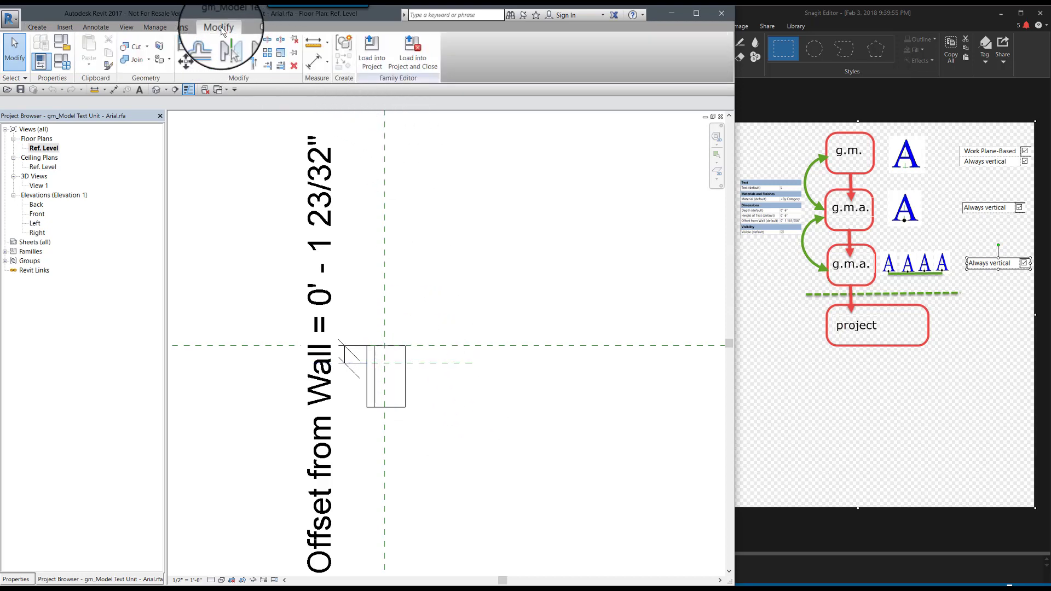
click(190, 45)
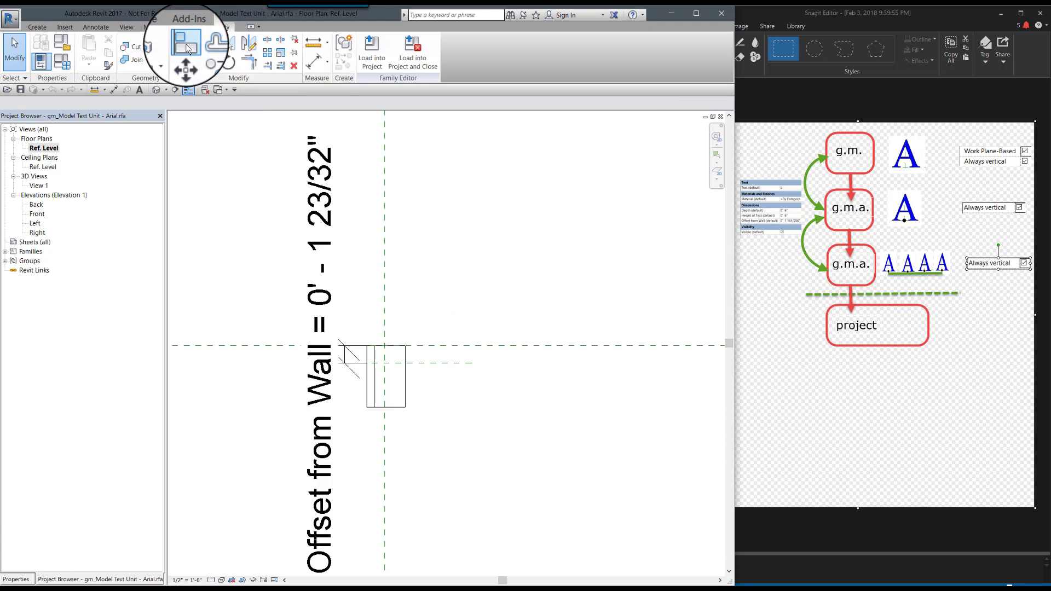
click(428, 363)
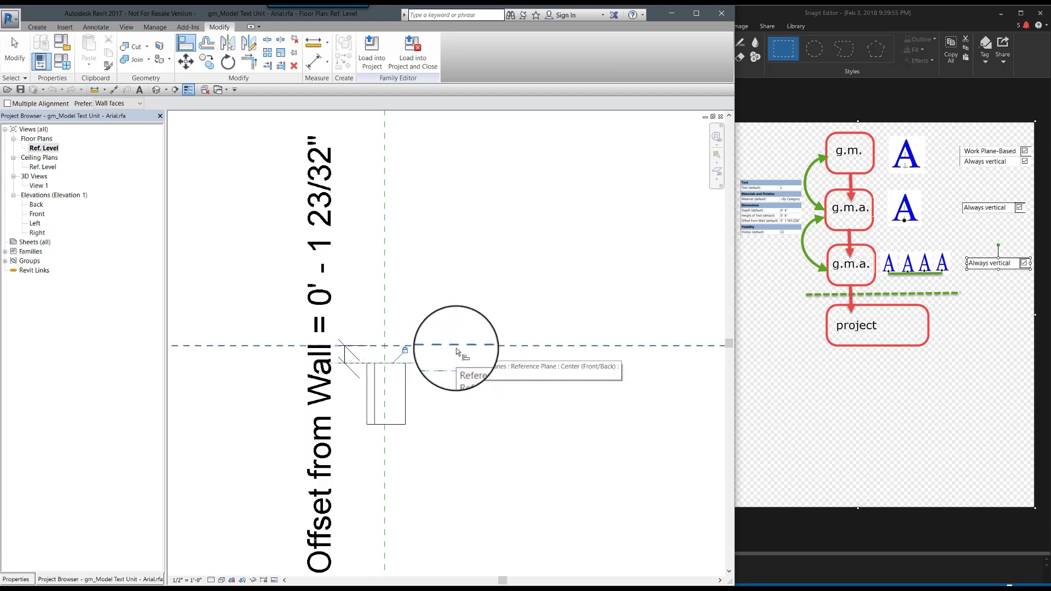
Save gm_Model Text Unit - Arial.rfa over the existing file, close it and reload it into Family2, overwriting the existing version
click(422, 58)
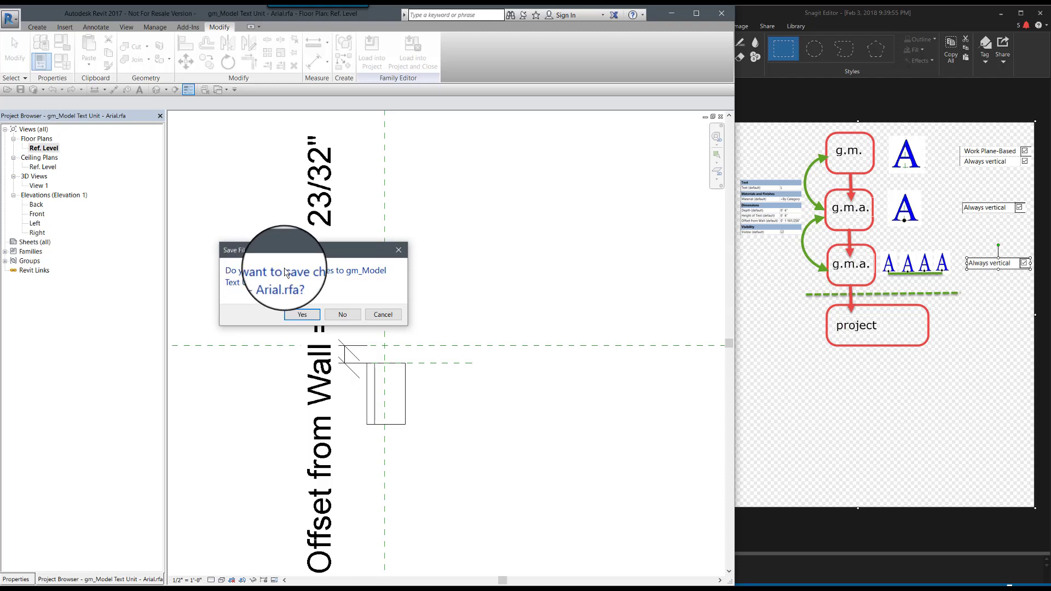
click(304, 317)
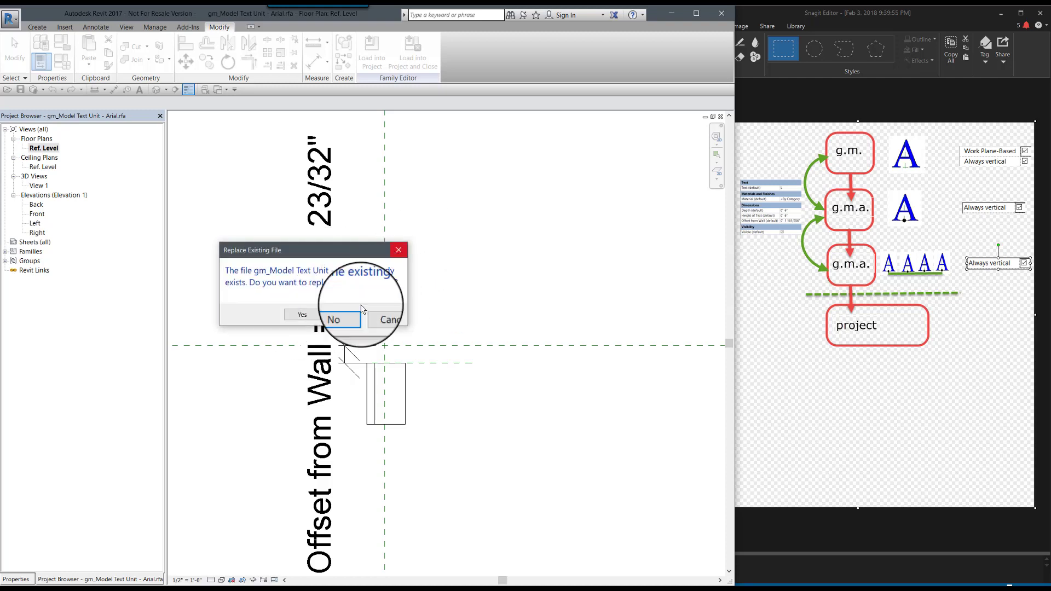
click(303, 316)
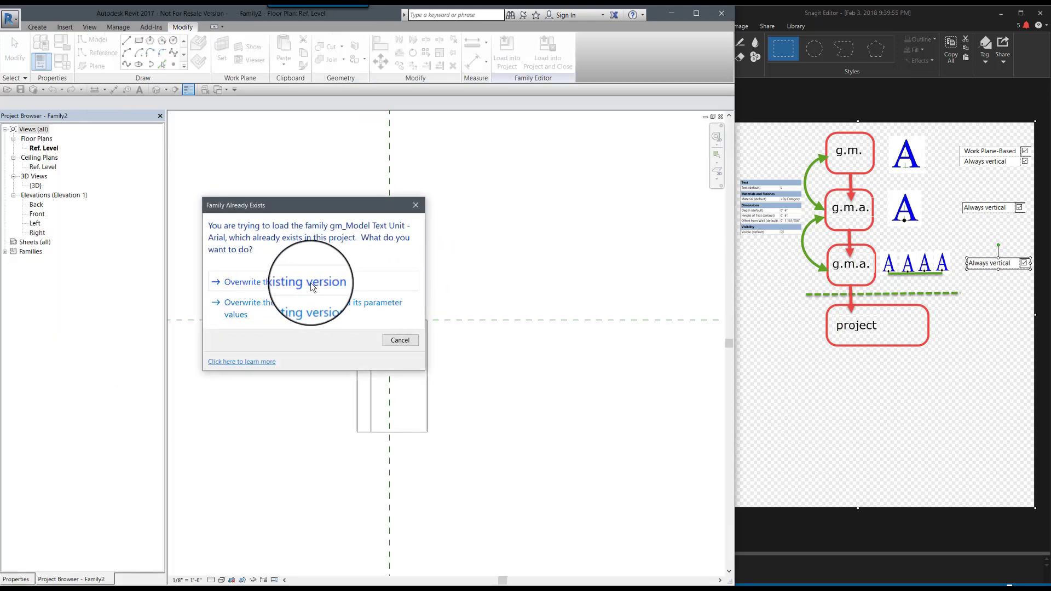
click(311, 283)
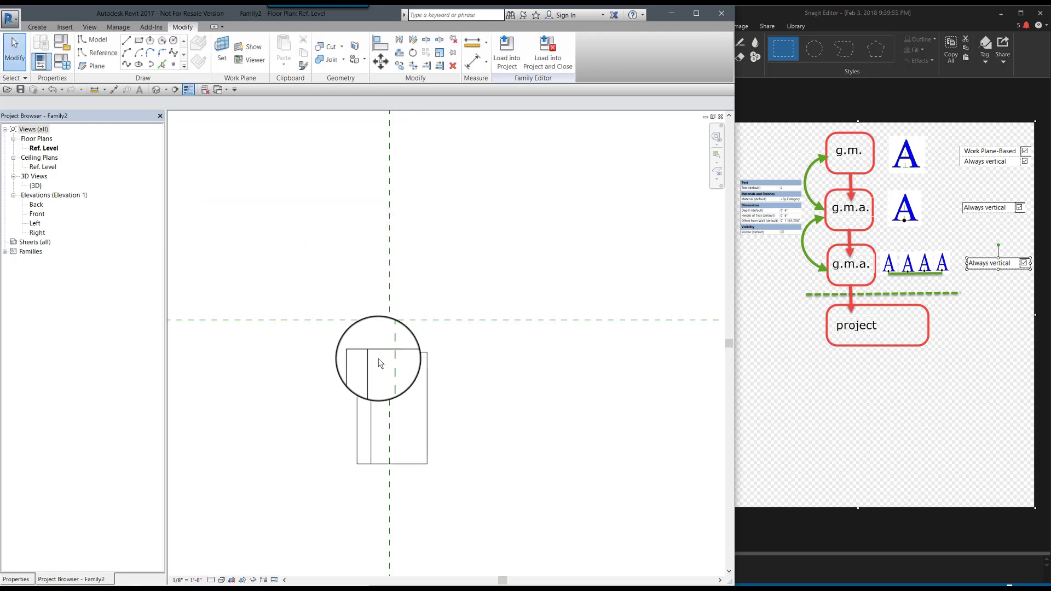
Examine the reloaded letter's offset from the reference point in the floor plan and in the front and isometric 3D views
scroll(385, 341, down, 1)
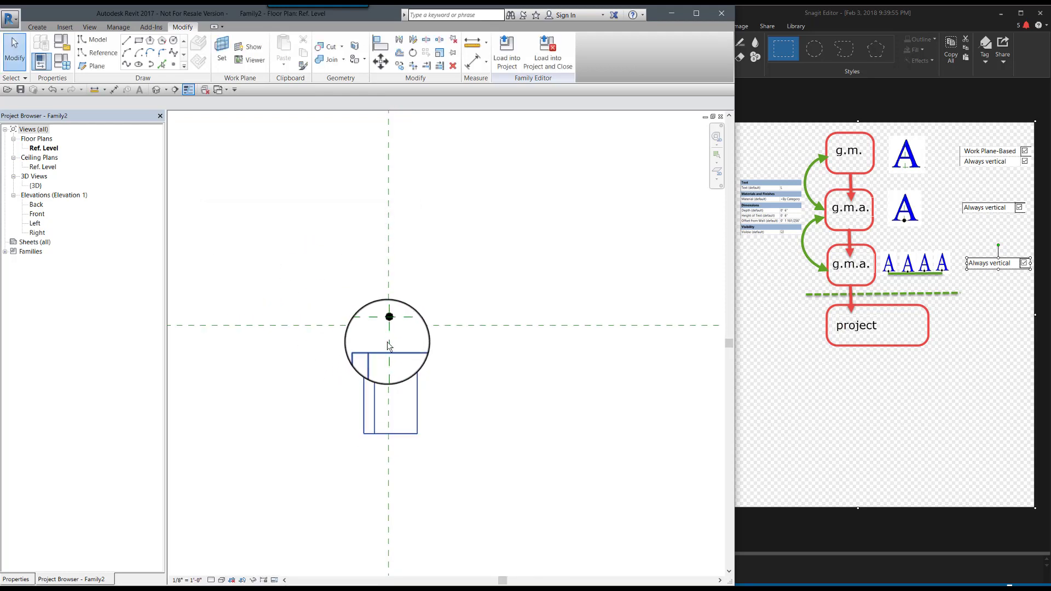
scroll(395, 349, down, 1)
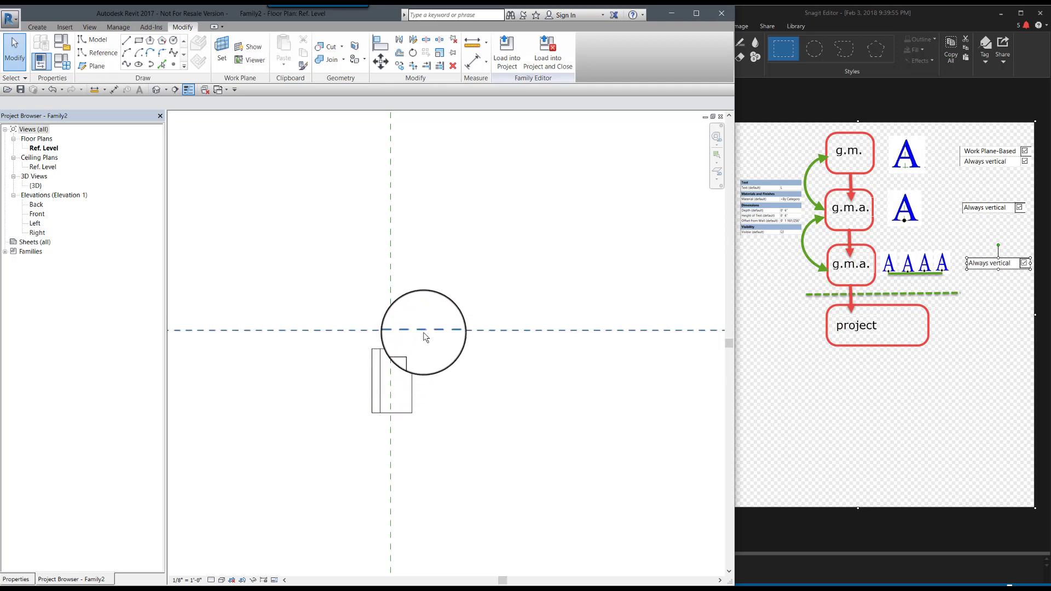
click(157, 90)
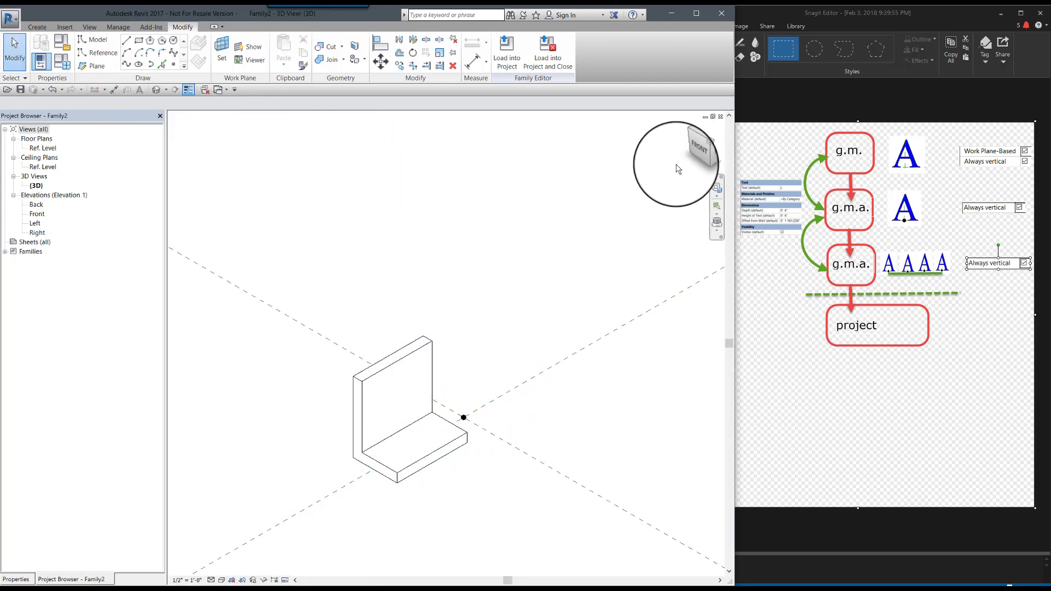
click(691, 153)
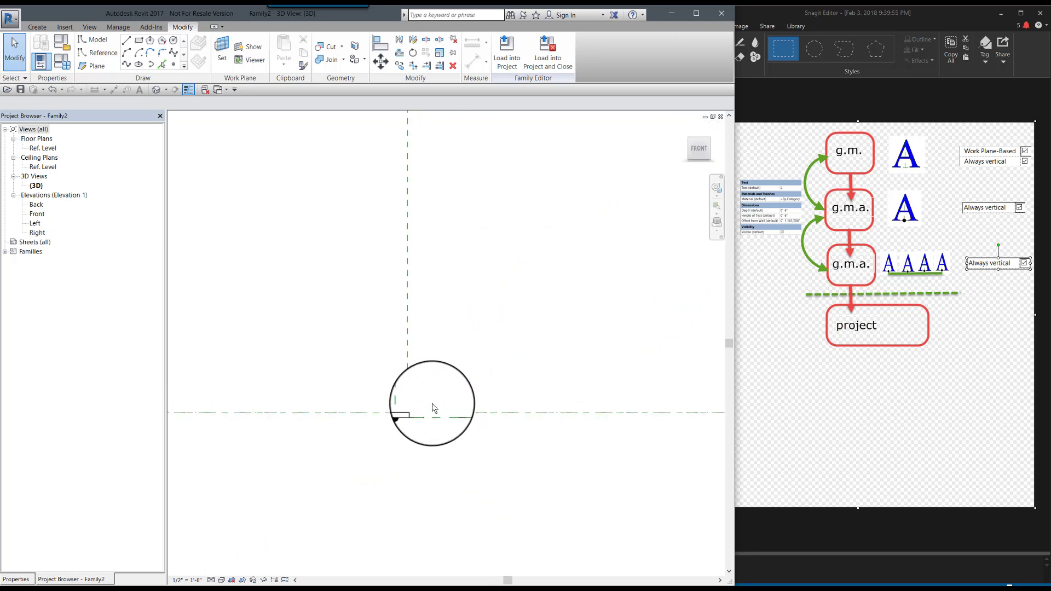
scroll(432, 407, up, 2)
scroll(414, 419, down, 3)
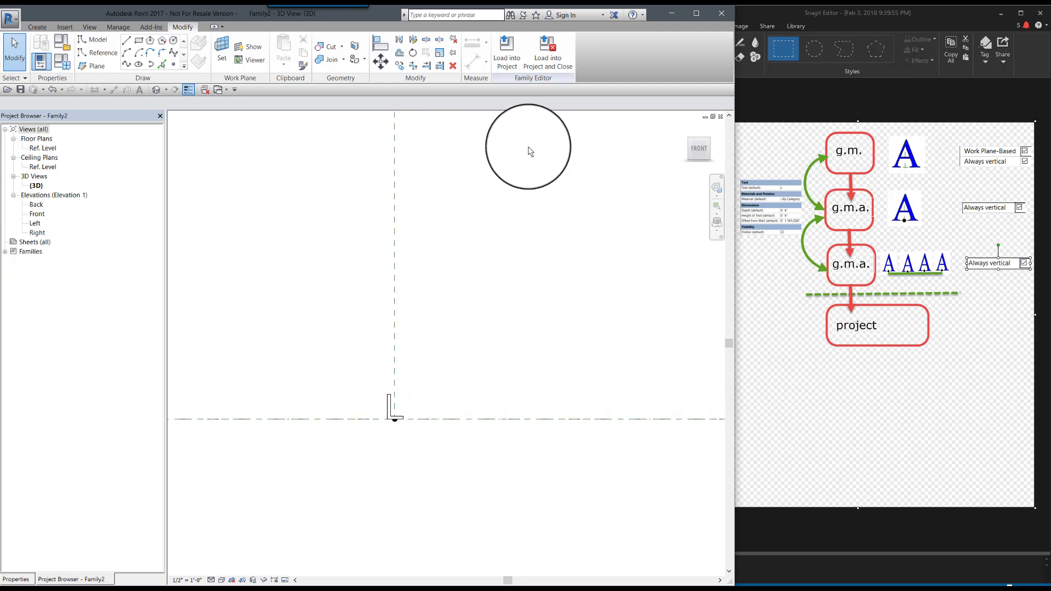
click(676, 137)
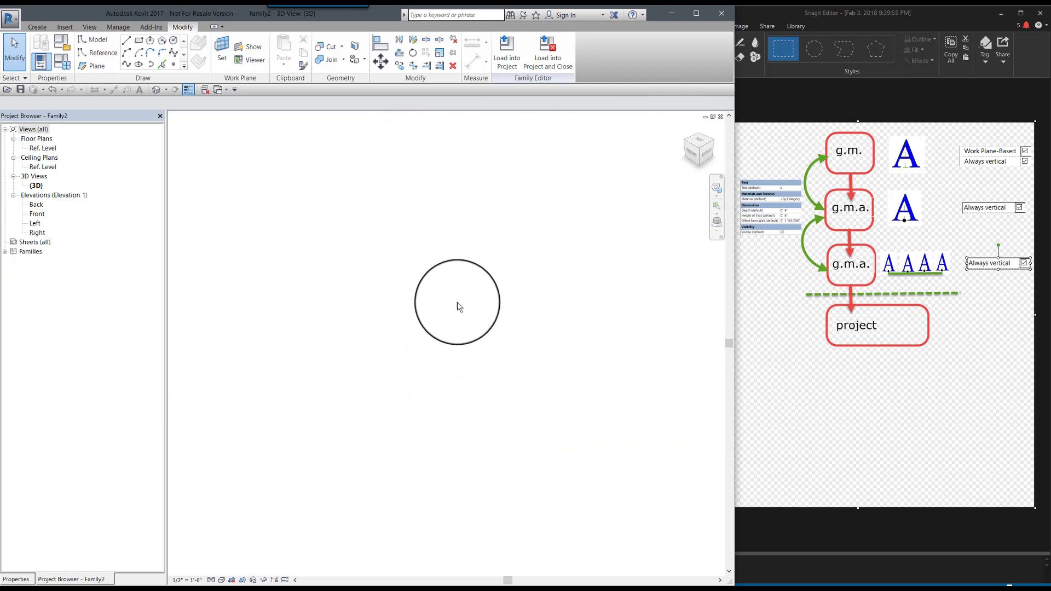
scroll(449, 384, up, 3)
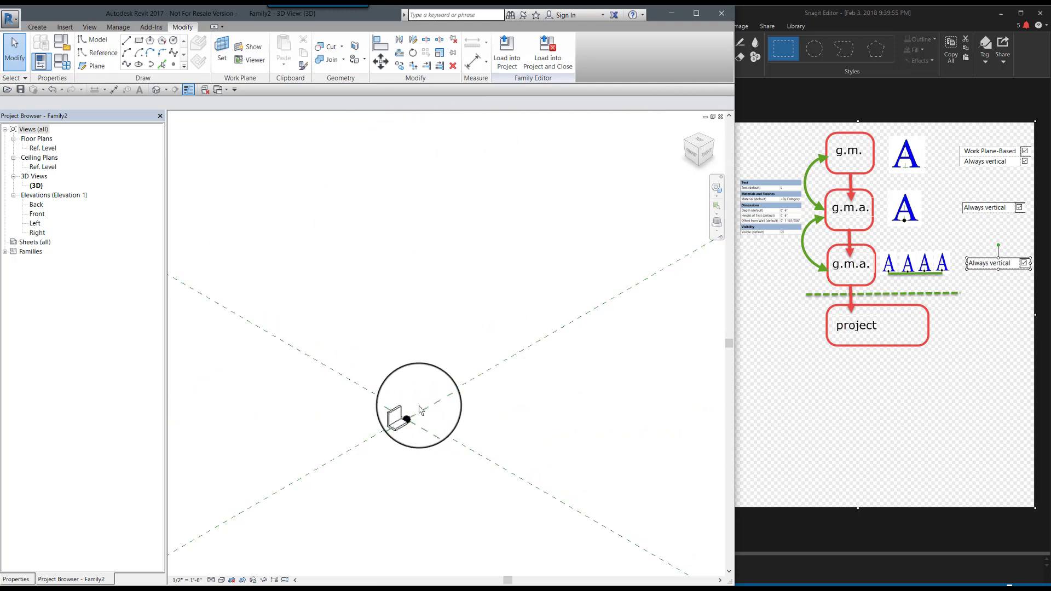
scroll(396, 461, up, 5)
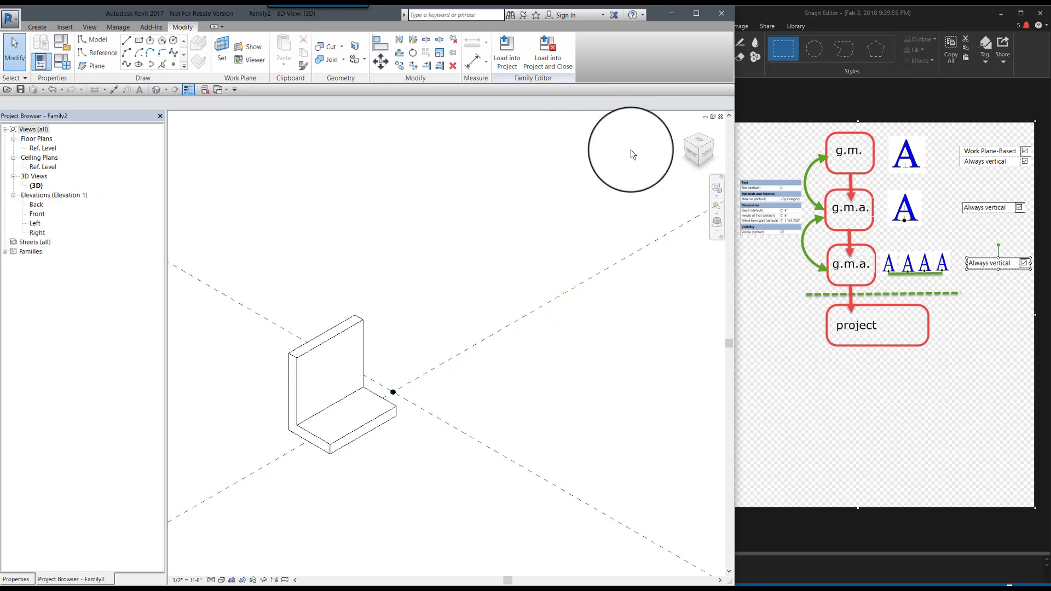
Rename the Back elevation view to True Front
click(37, 207)
right_click(37, 207)
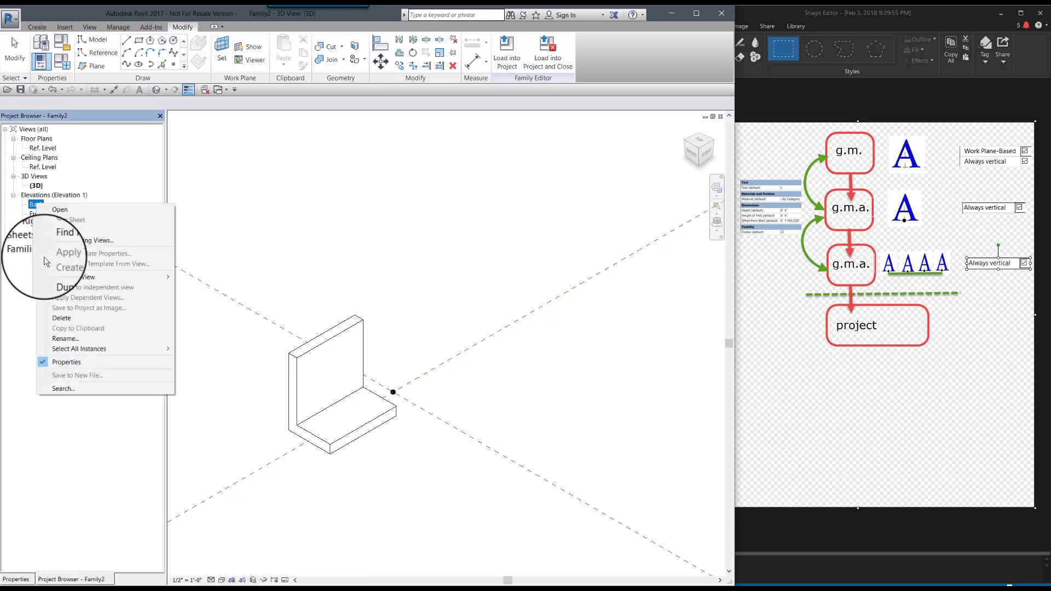
click(68, 339)
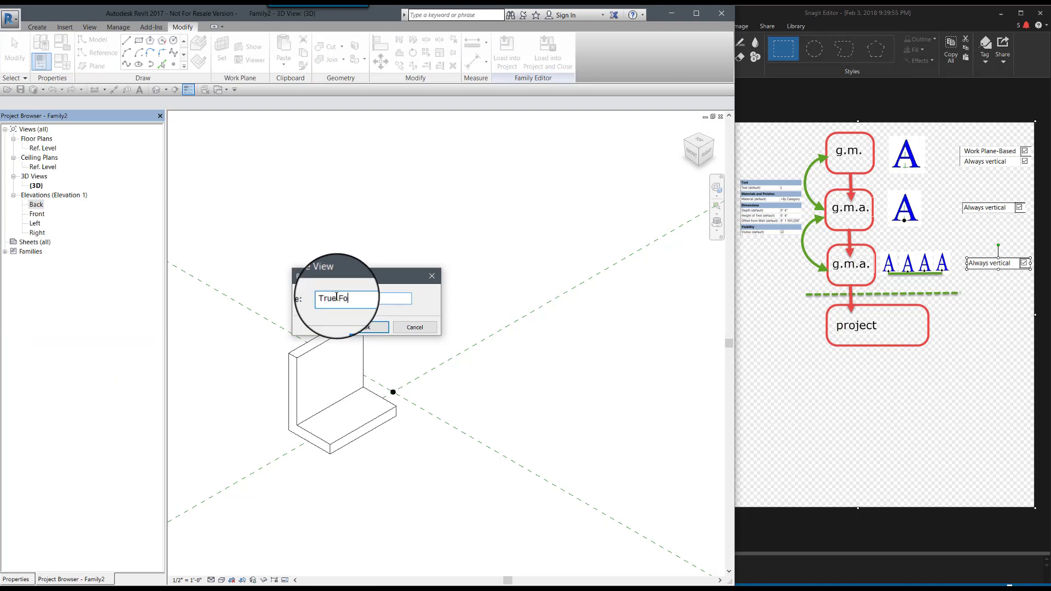
click(368, 329)
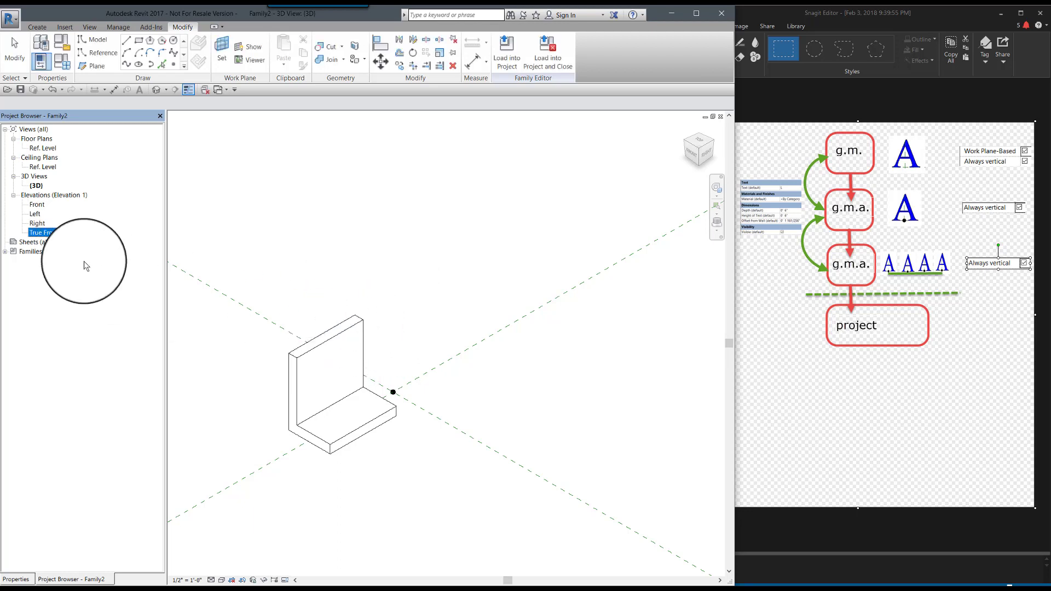
Rename the original Front elevation view to Back
right_click(37, 205)
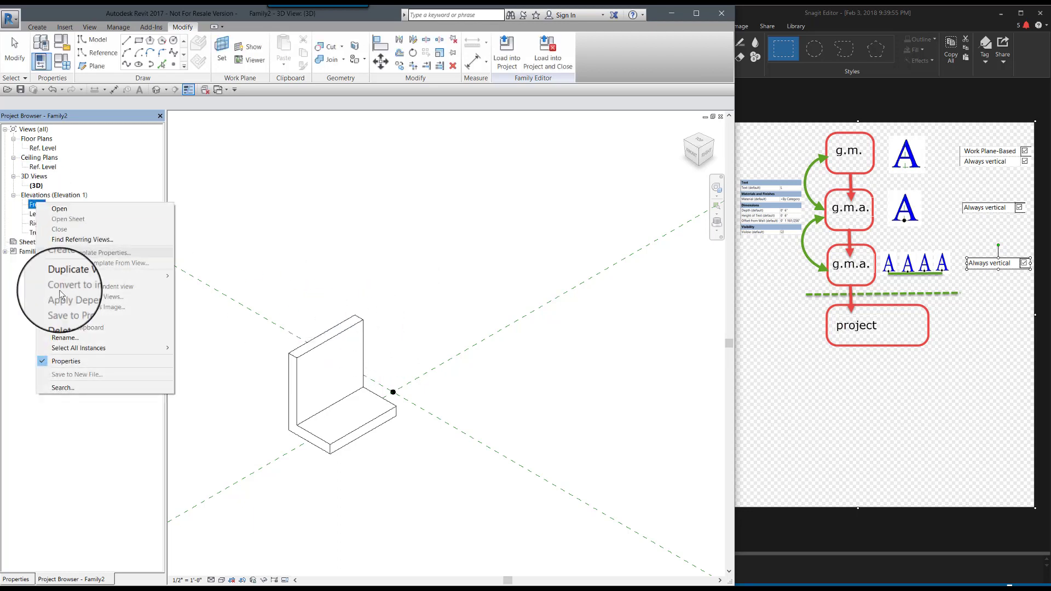
click(60, 334)
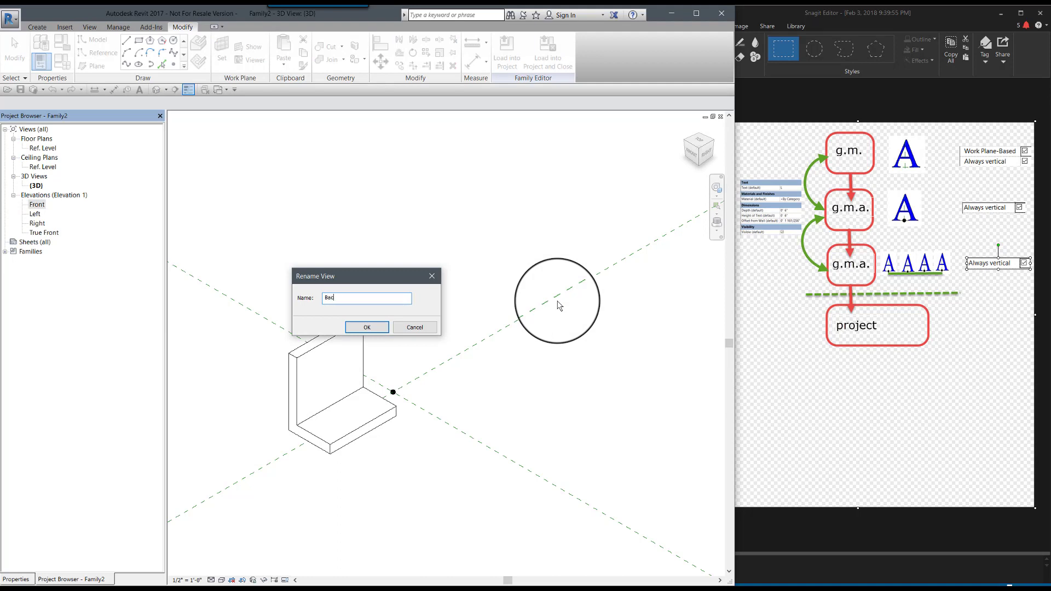
click(367, 327)
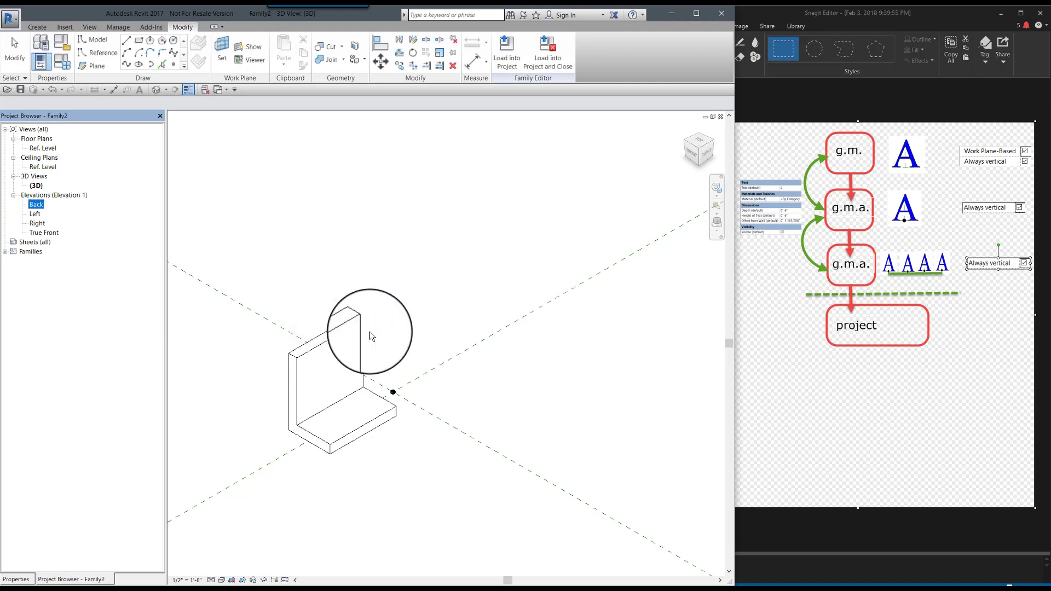
Rename the True Front elevation view to Front
right_click(43, 234)
click(63, 367)
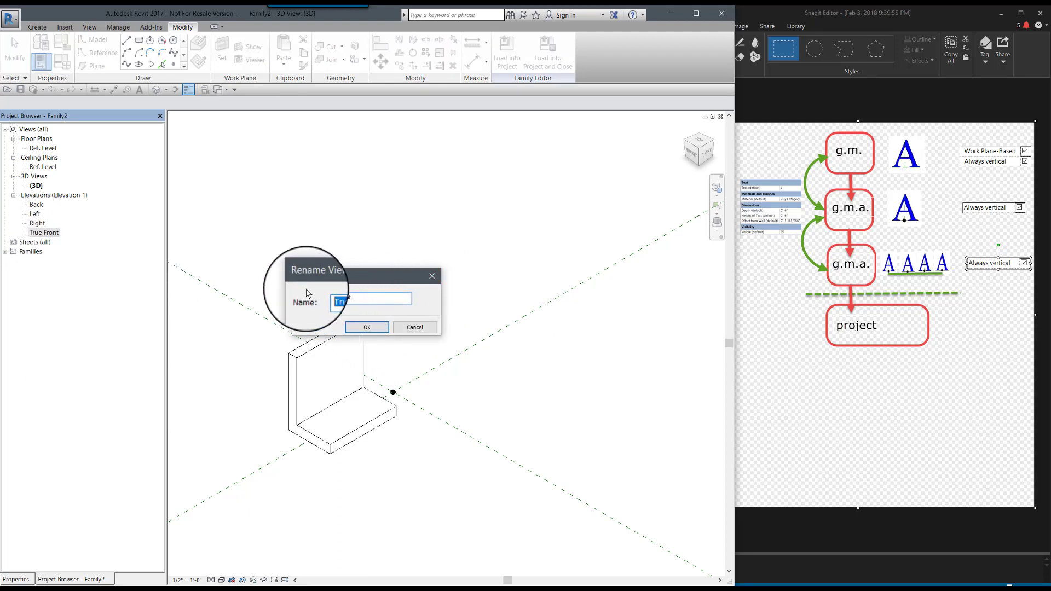
text(Front)
click(366, 327)
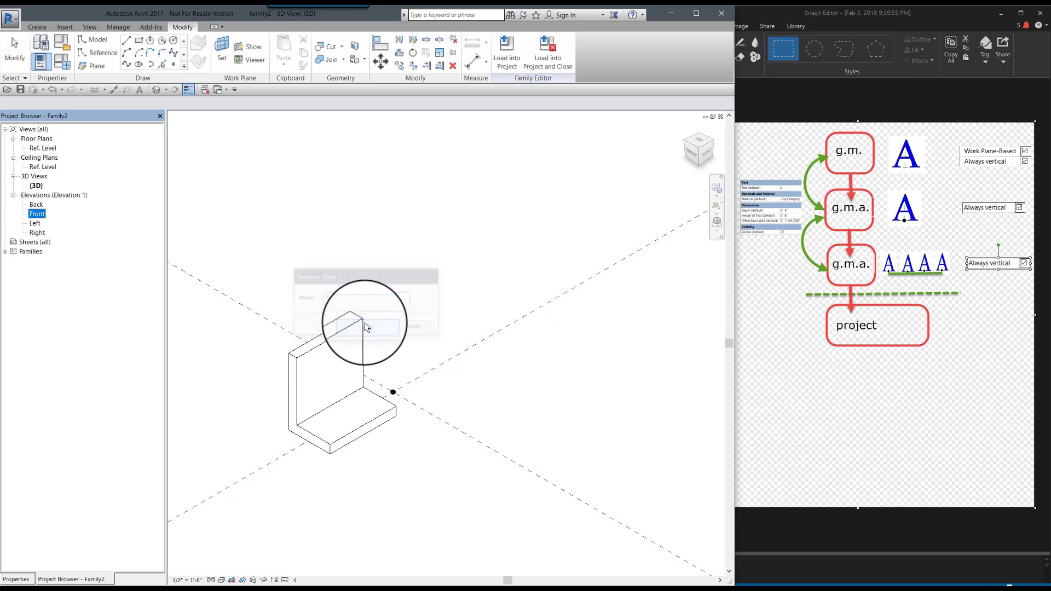
Compare the letter's orientation in the renamed Back and Front elevation views
double_click(36, 205)
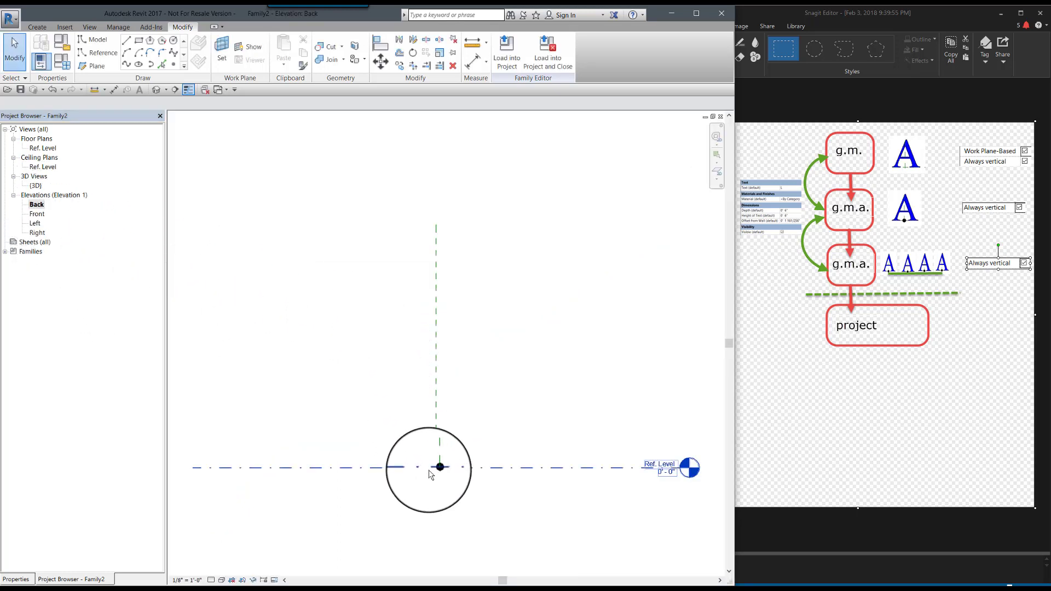
scroll(439, 477, up, 4)
scroll(383, 424, up, 3)
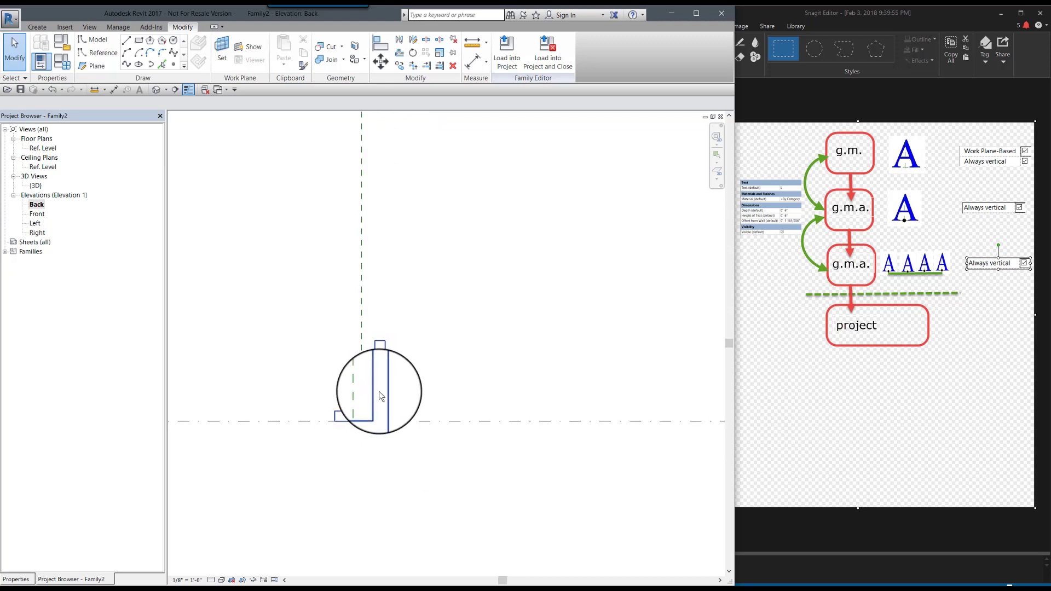
click(37, 214)
double_click(37, 214)
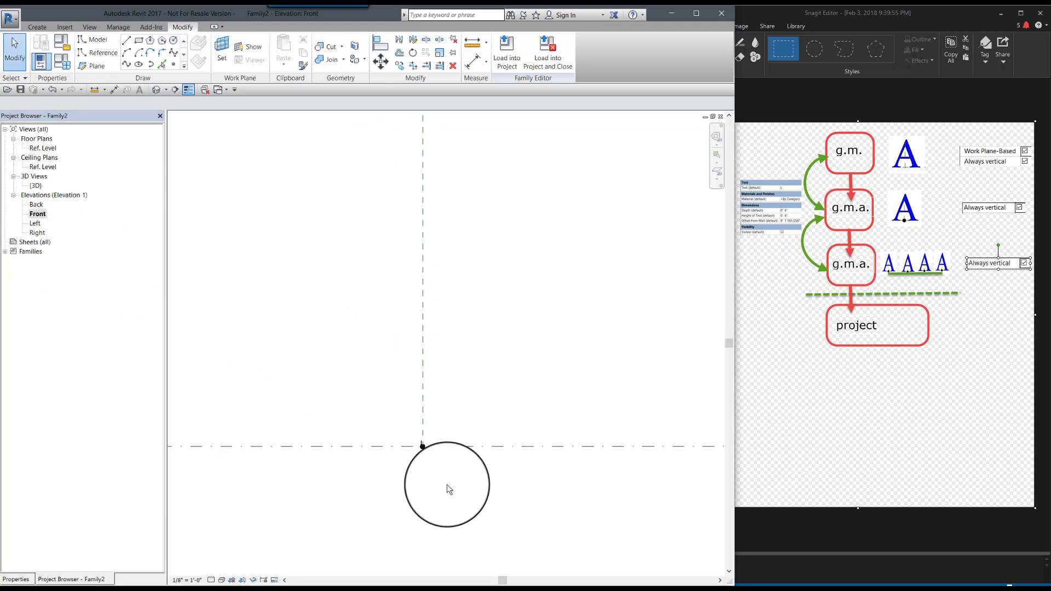
middle_drag(412, 431, 390, 404)
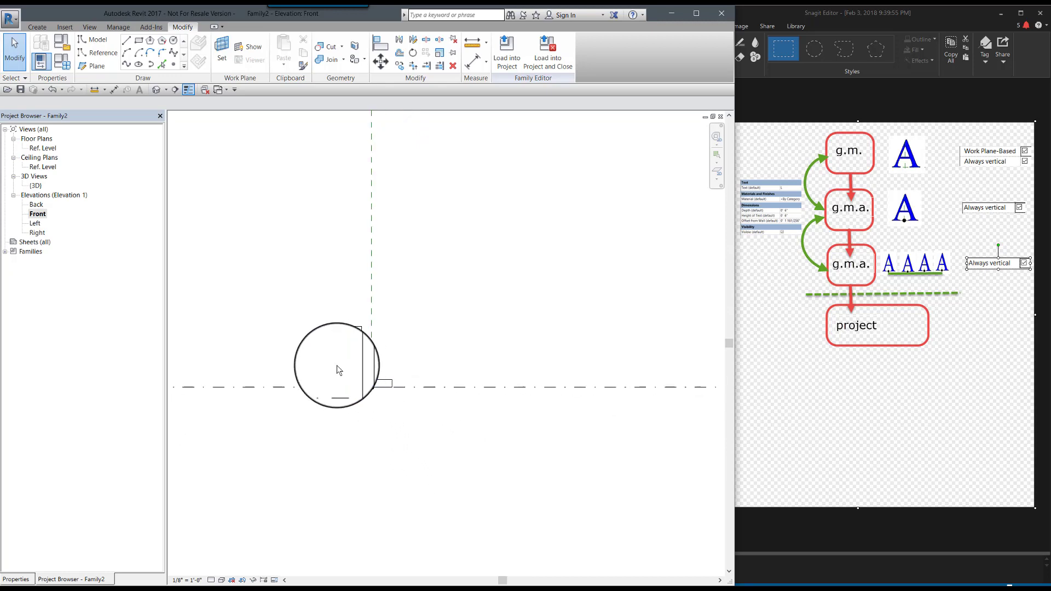
Link the nested letter's graphics Visible property to a new instance parameter named Visible, grouped under Visibility
click(369, 343)
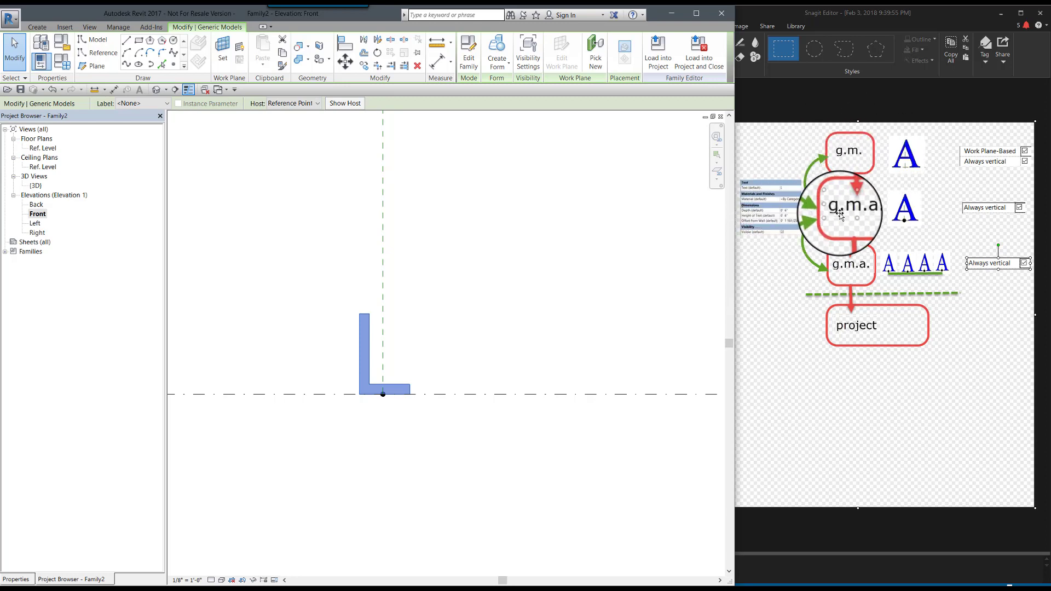
click(16, 580)
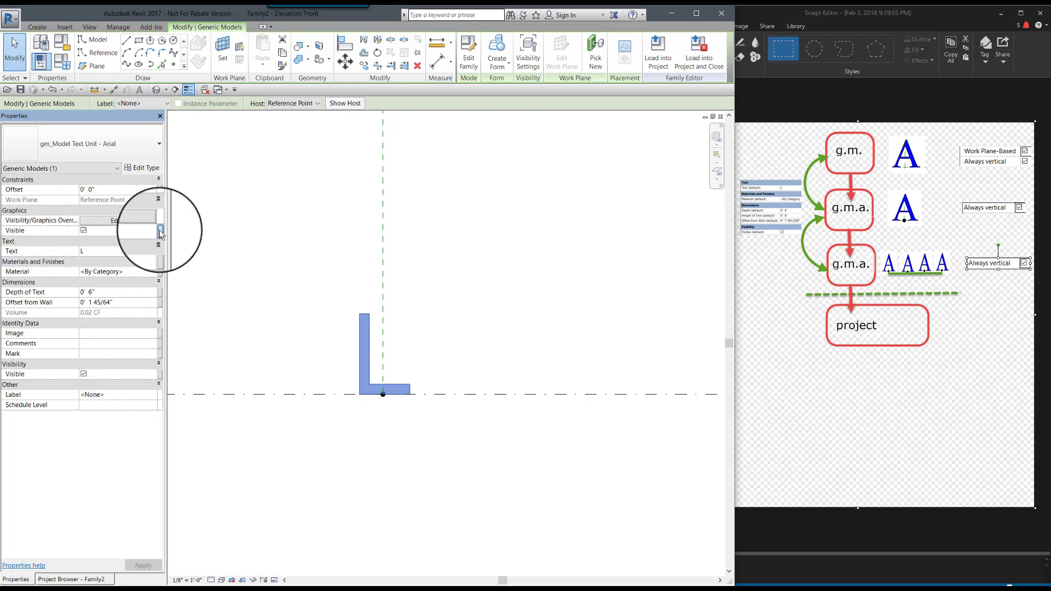
click(161, 232)
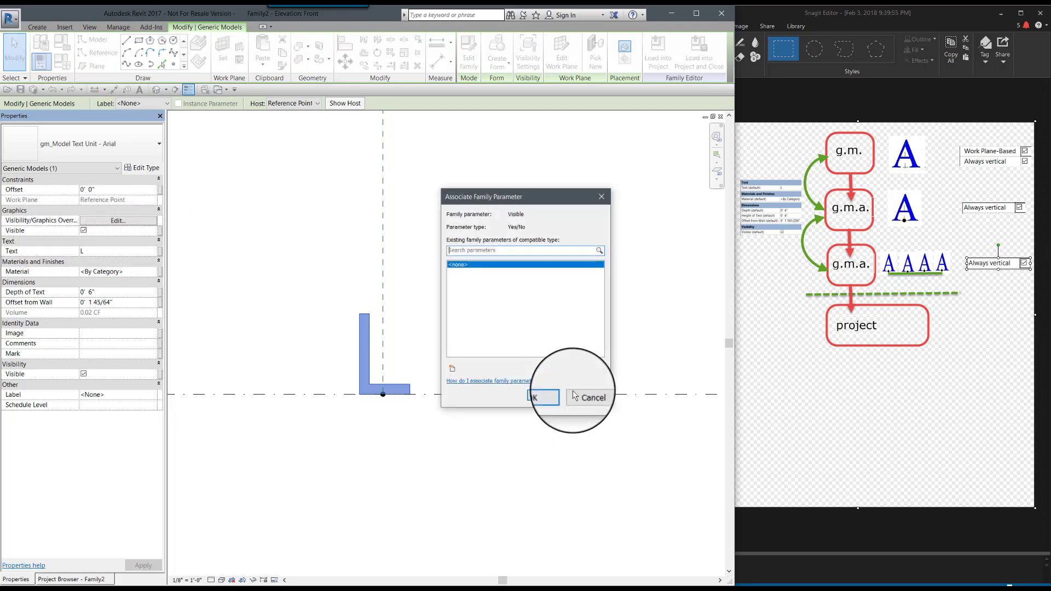
click(453, 370)
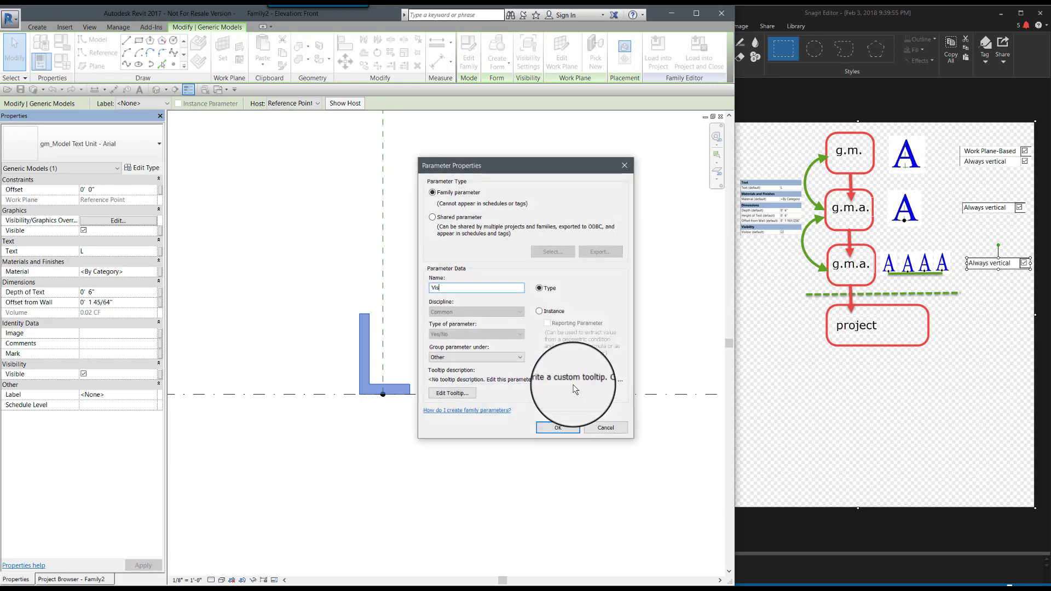
click(539, 312)
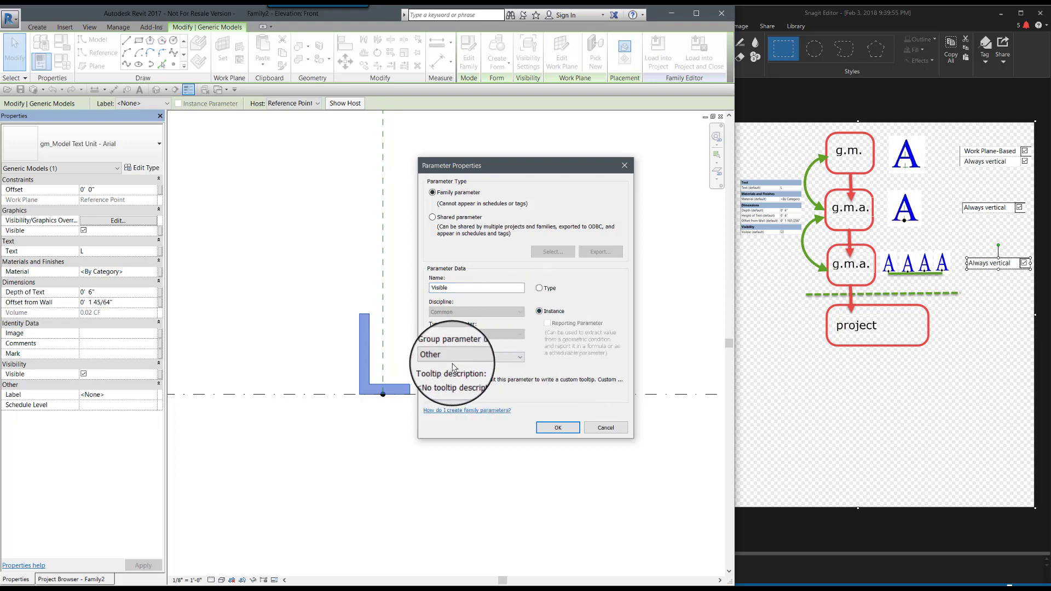
click(516, 357)
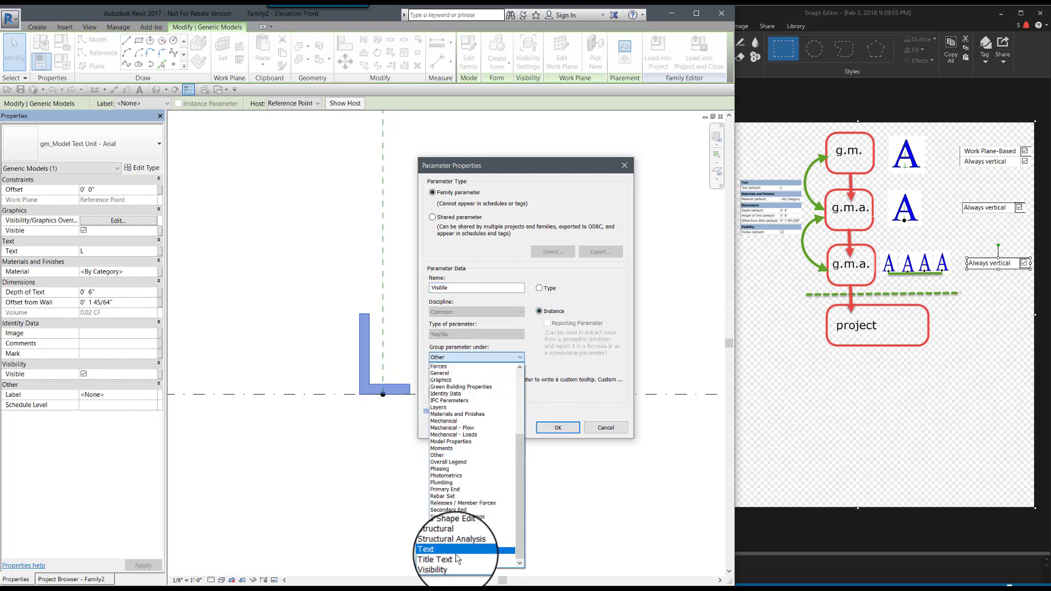
click(449, 566)
click(557, 428)
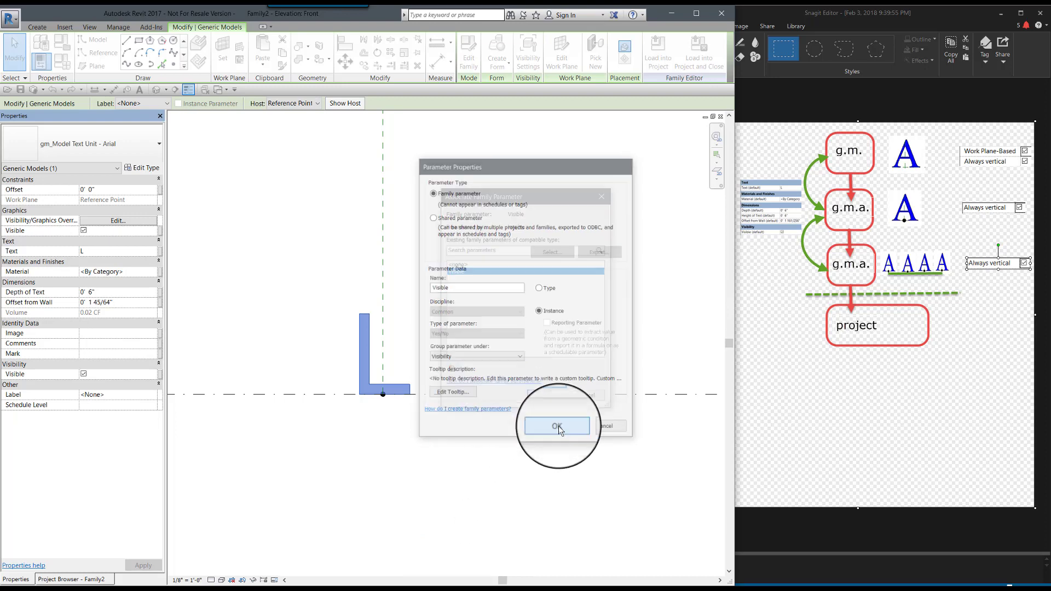
click(545, 395)
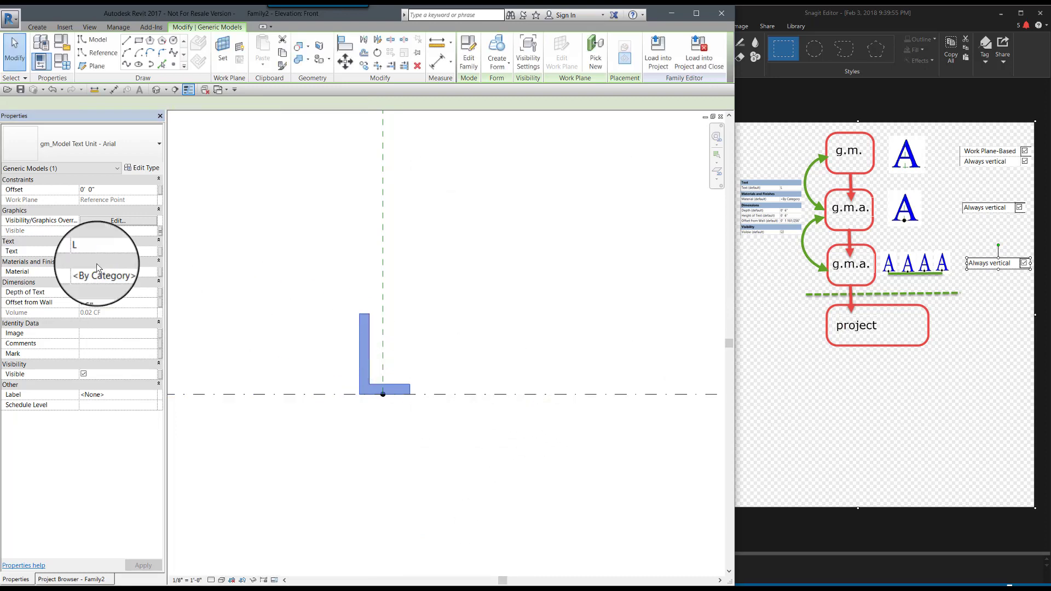
Link the nested letter's Text property to a new instance parameter named Text, grouped under Text
click(161, 253)
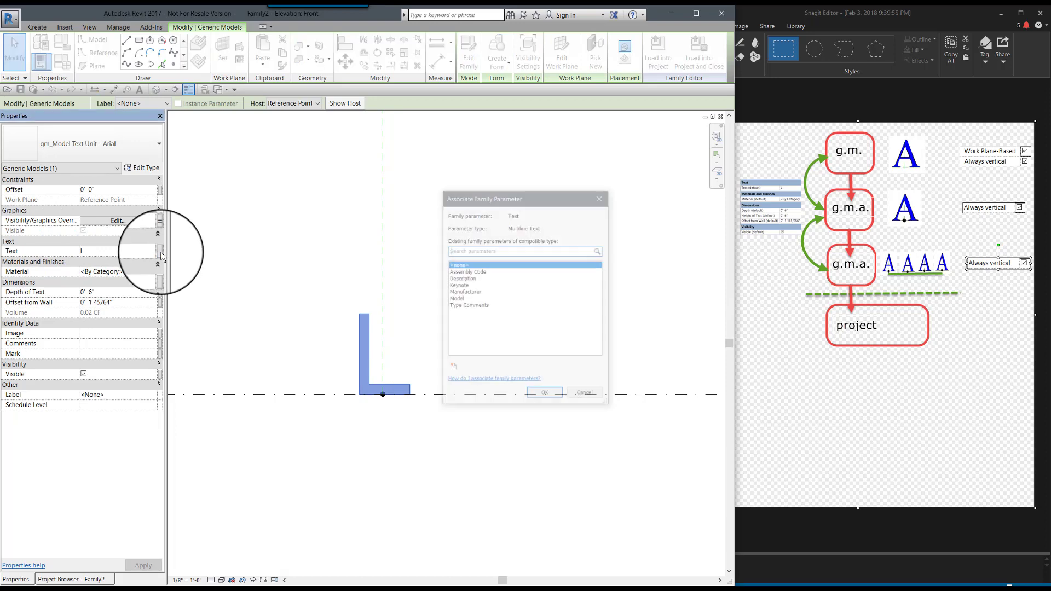
click(453, 370)
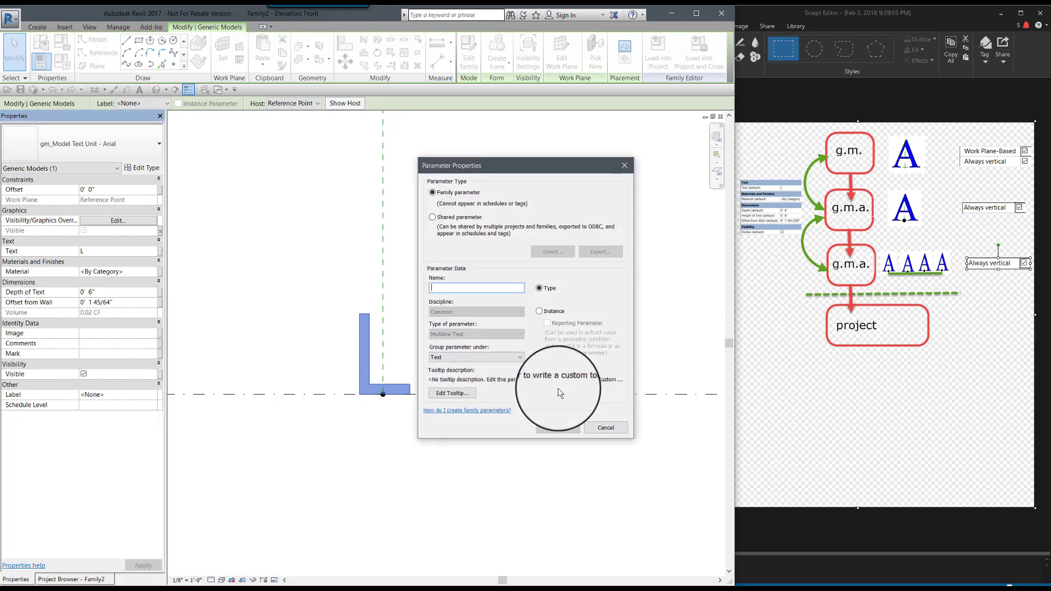
text(Text)
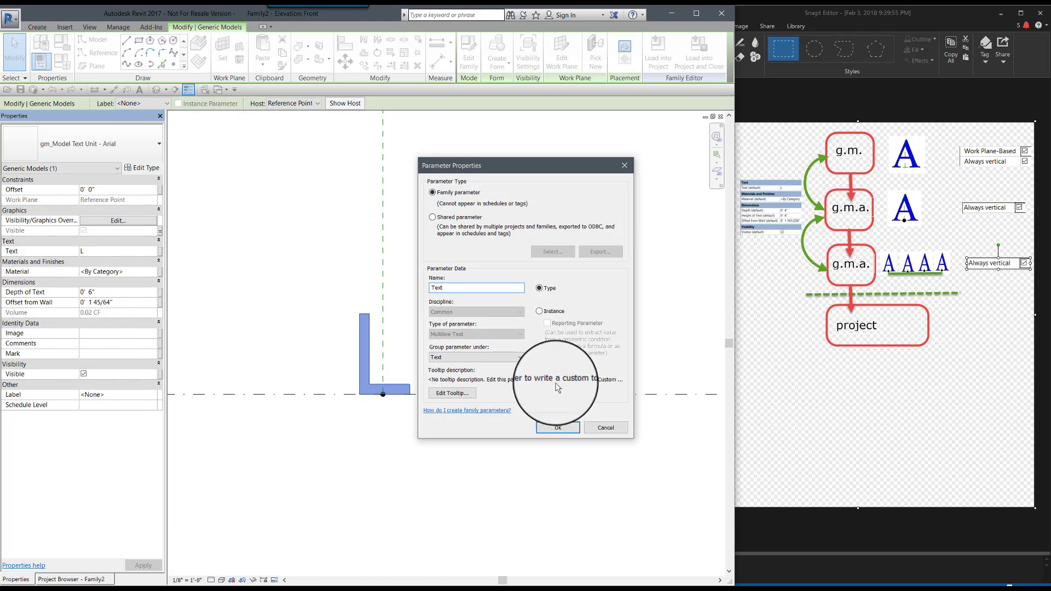
click(537, 312)
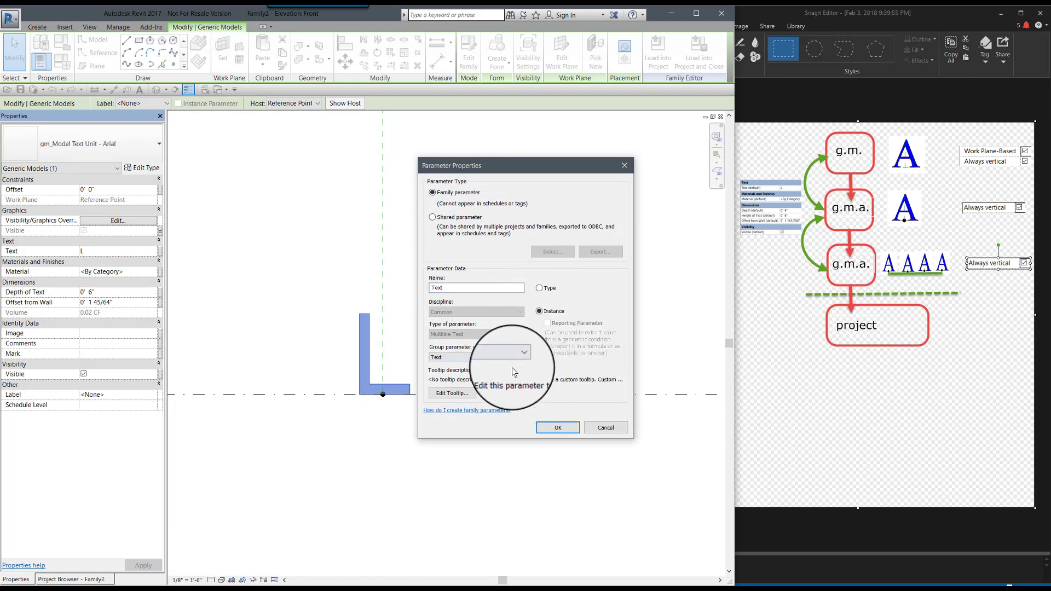
click(558, 429)
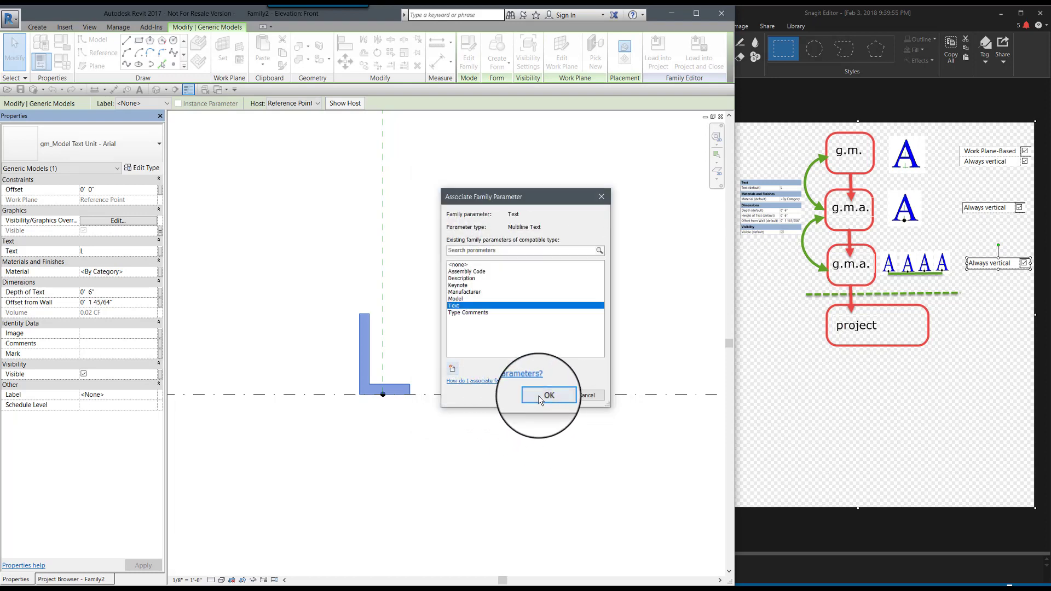
click(546, 395)
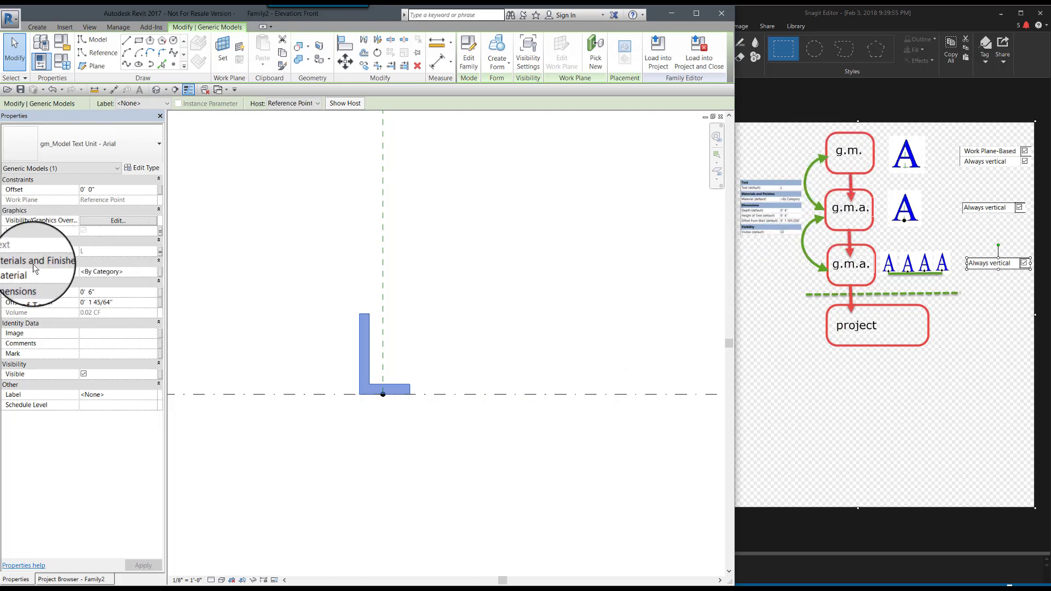
Link the nested letter's Material property to a new instance parameter named Material, grouped under Materials and Finishes
click(159, 271)
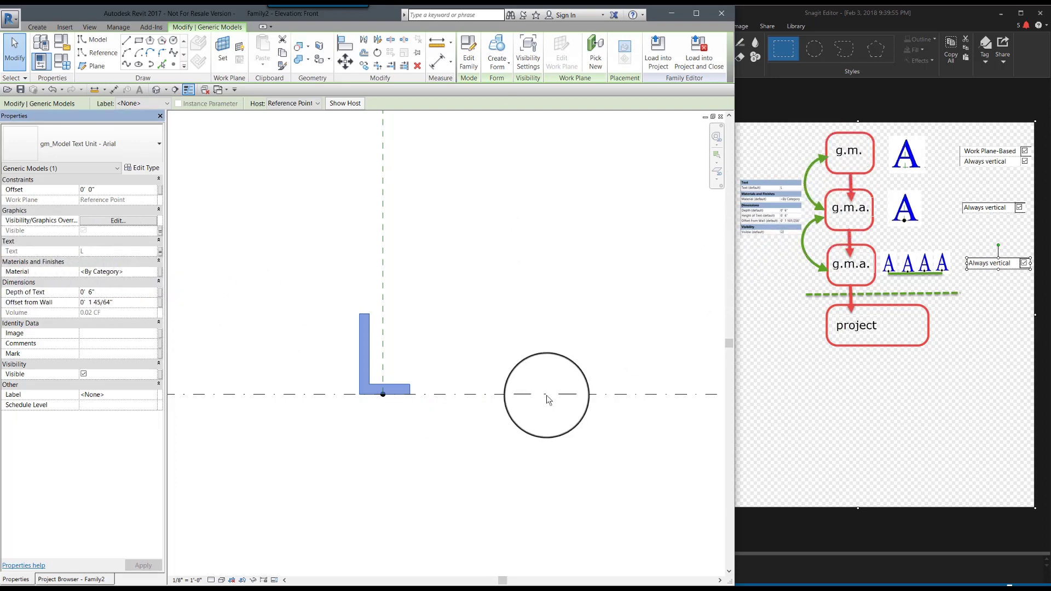
click(452, 368)
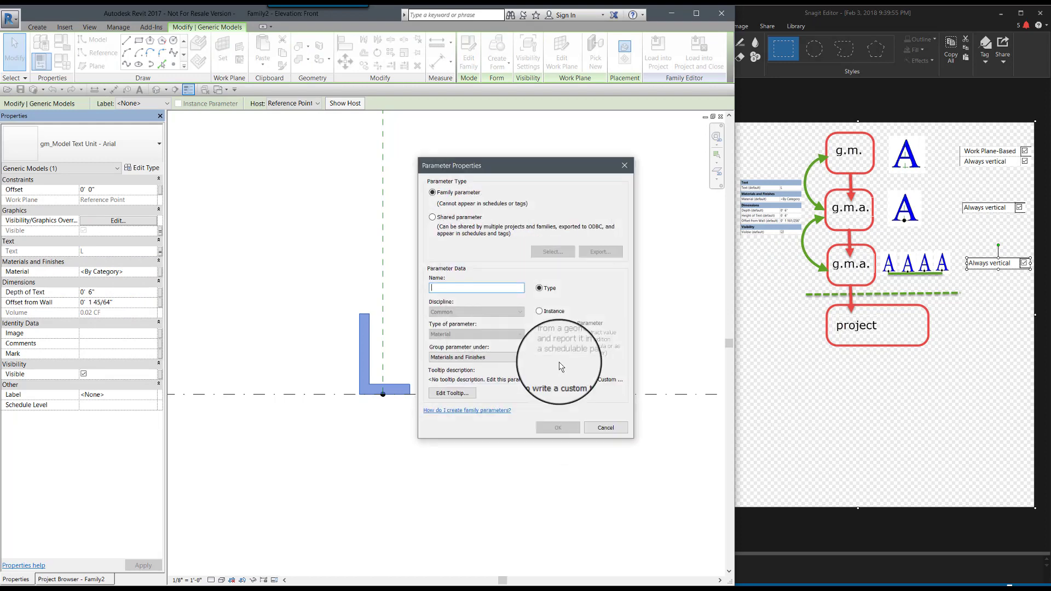
text(Material)
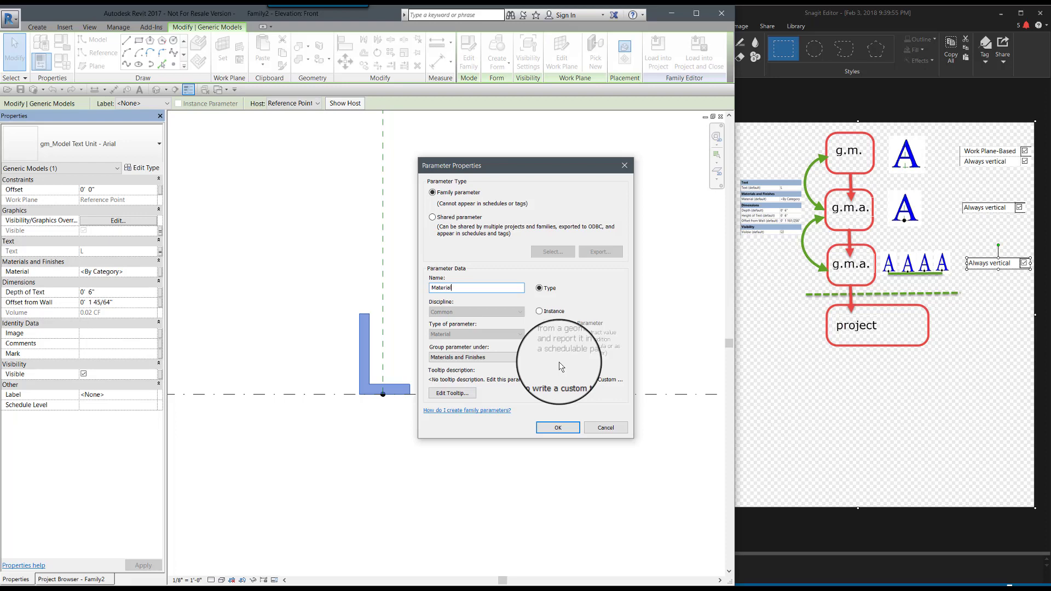
click(539, 310)
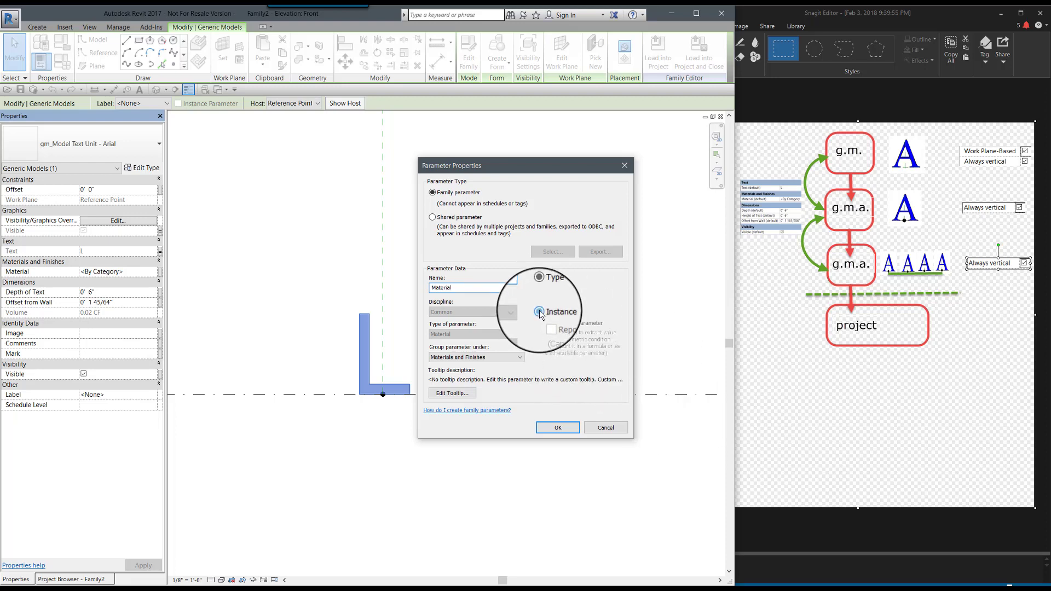
click(554, 427)
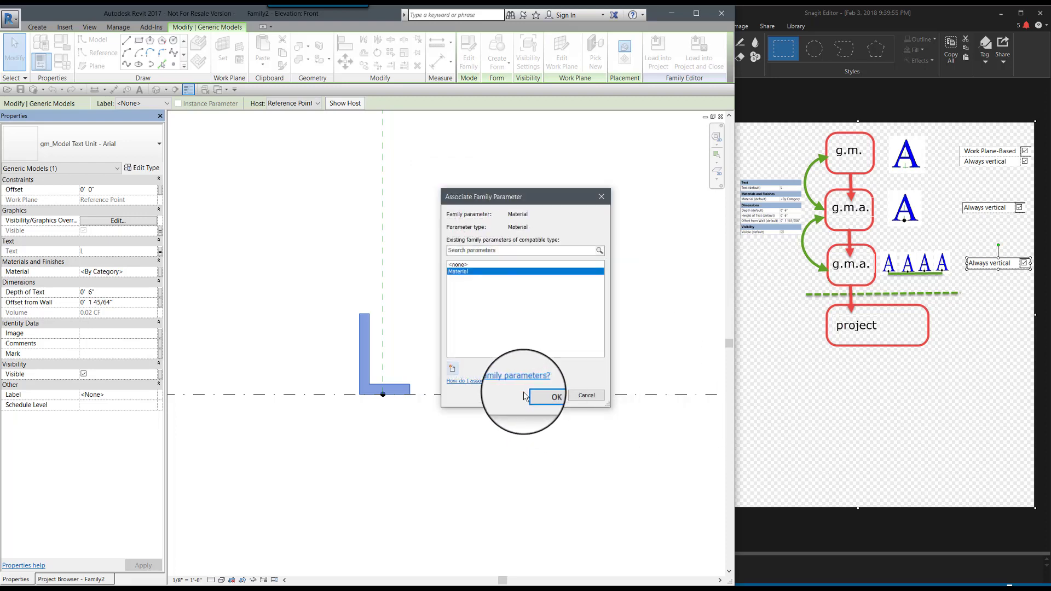
click(547, 390)
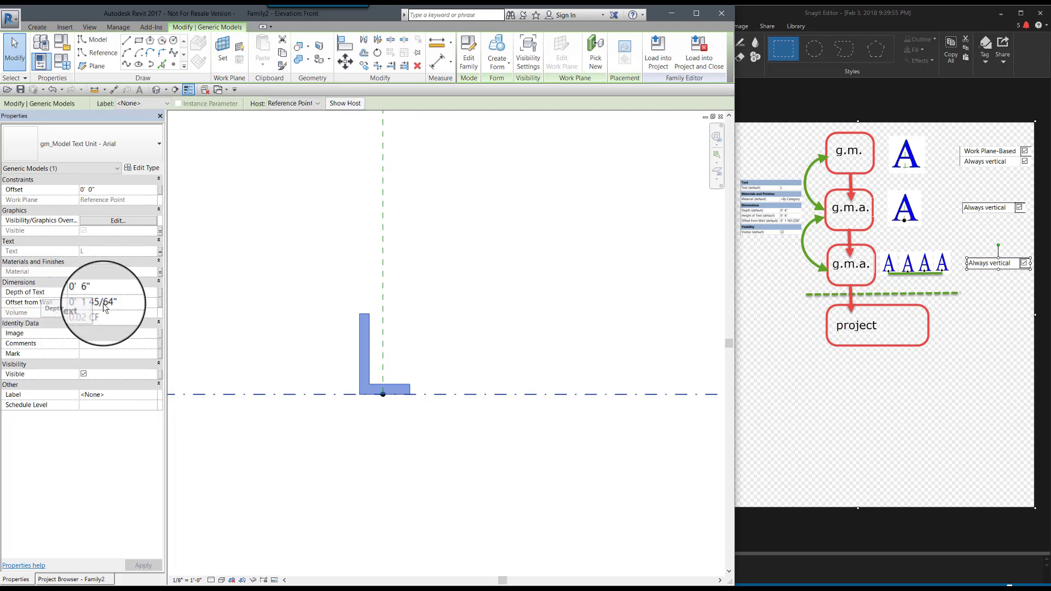
Link the nested letter's Depth of Text dimension to a new instance parameter named Depth of Text
click(160, 295)
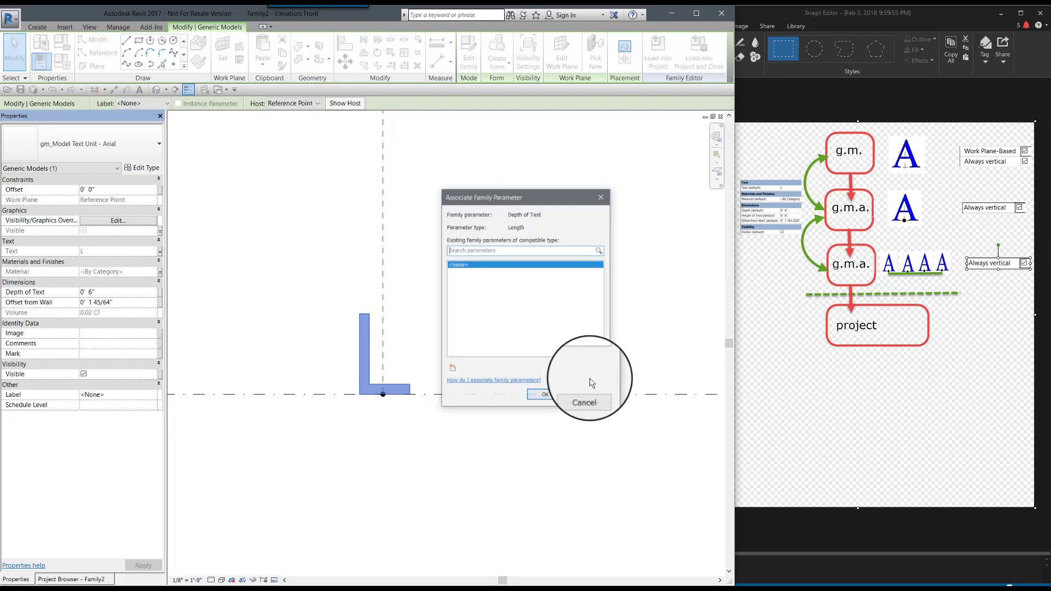
click(452, 368)
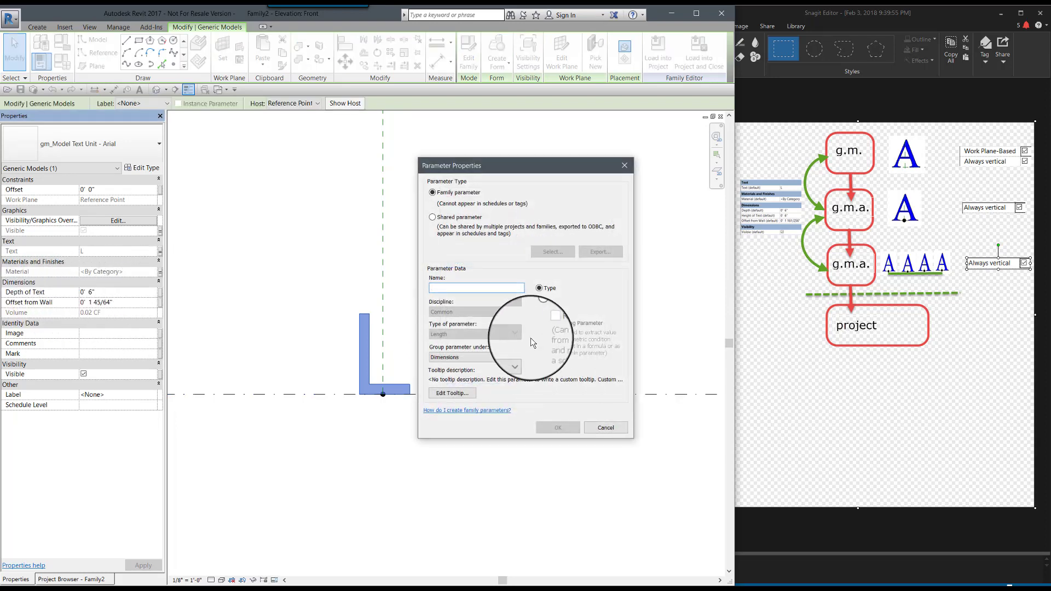
text(Depth of Text)
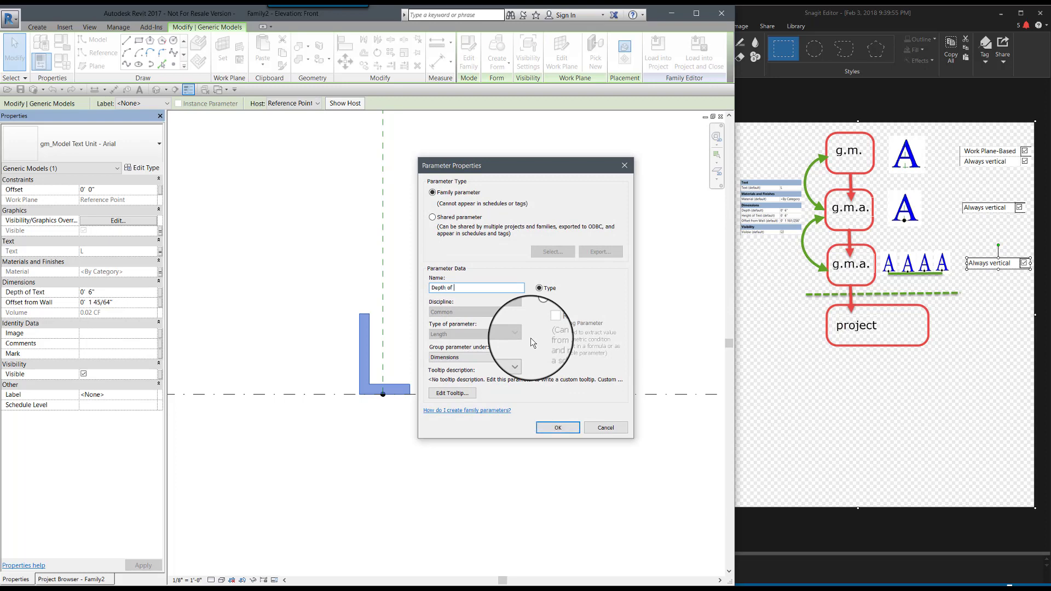
click(539, 311)
click(558, 428)
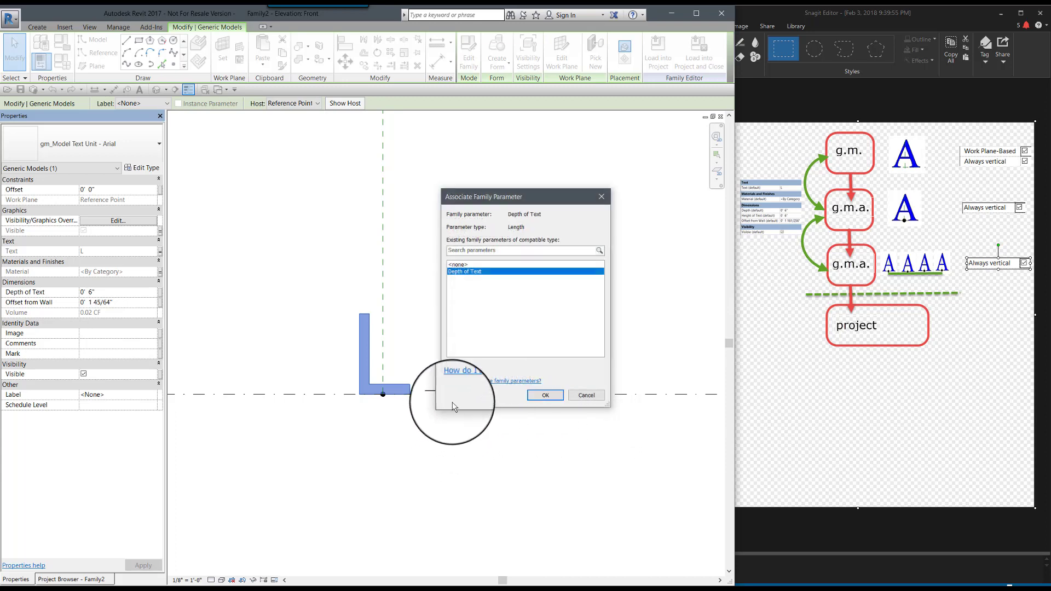
click(544, 395)
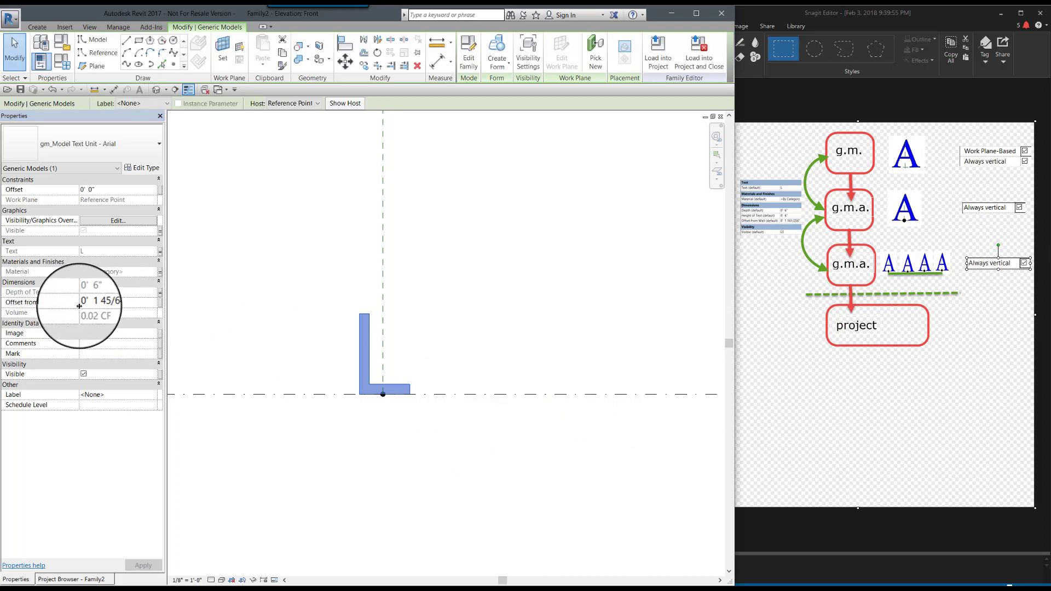
Link the nested letter's Offset from Wall dimension to a new instance parameter named Offset from Wall
click(160, 302)
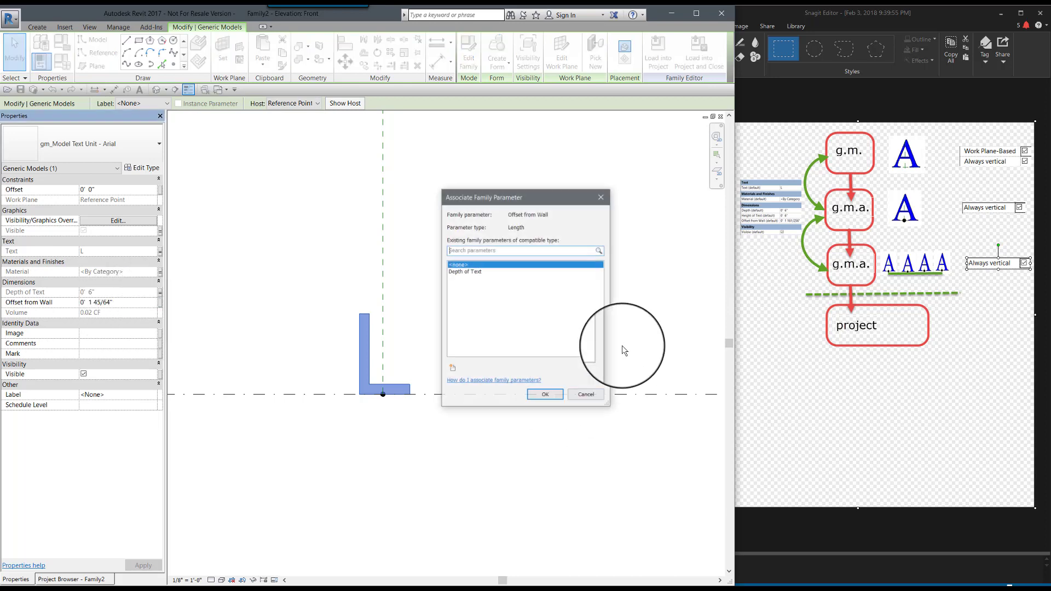
click(452, 368)
text(O)
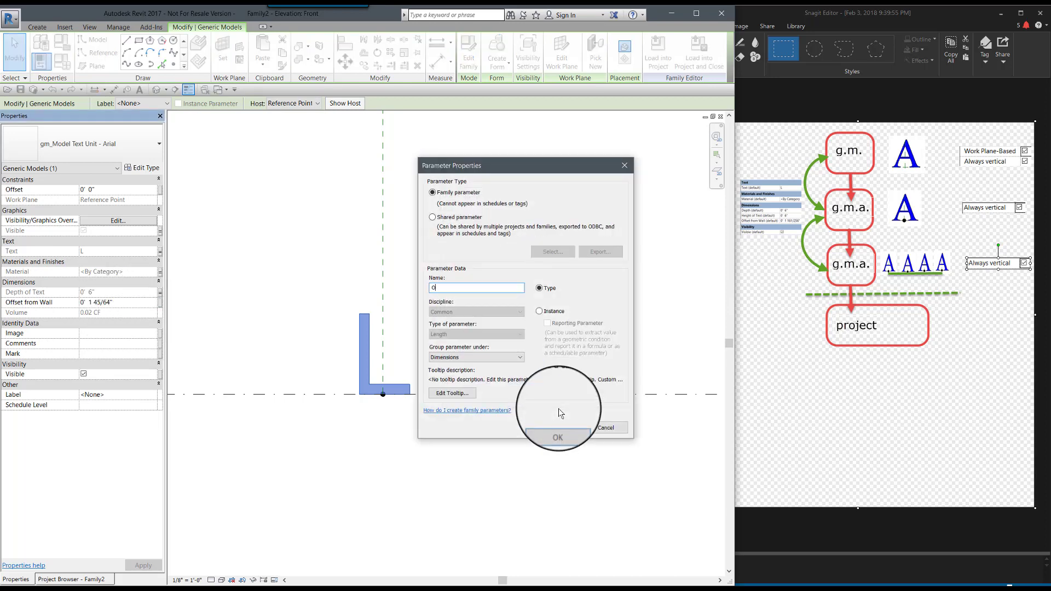
text(ffset )
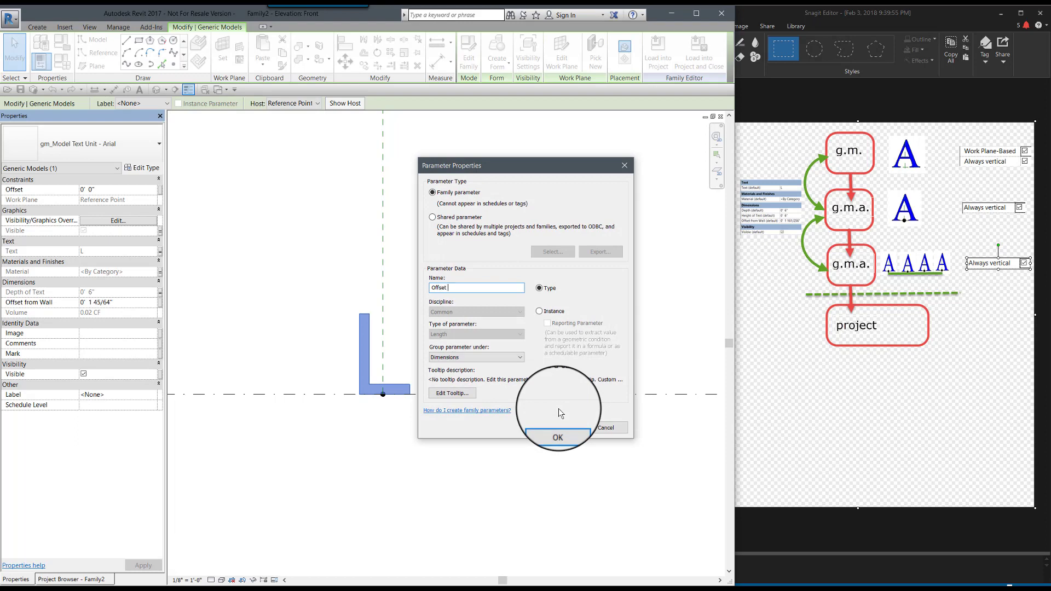
text(from Wall)
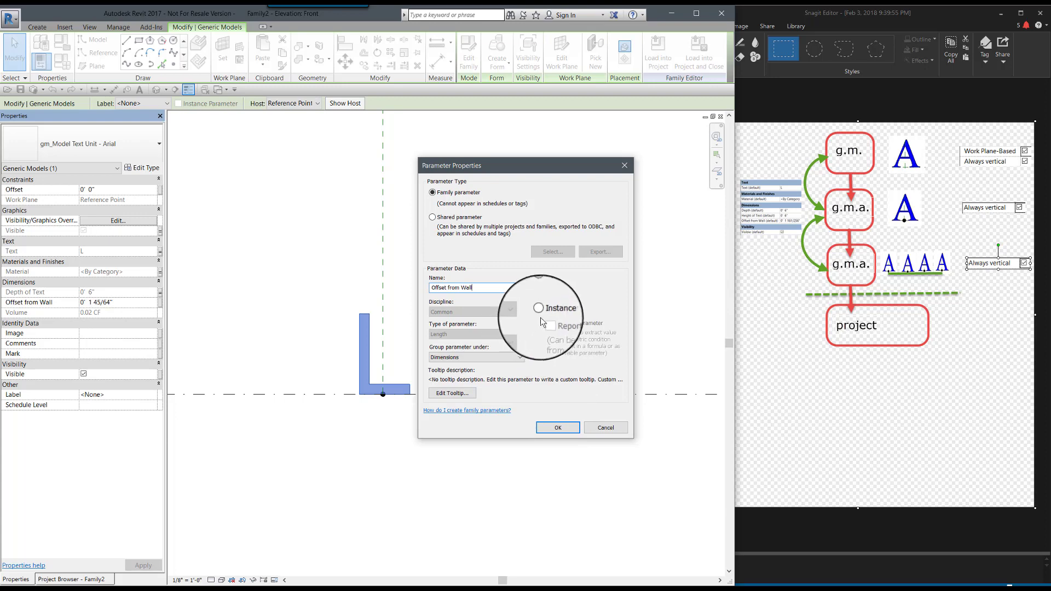
click(540, 311)
click(555, 426)
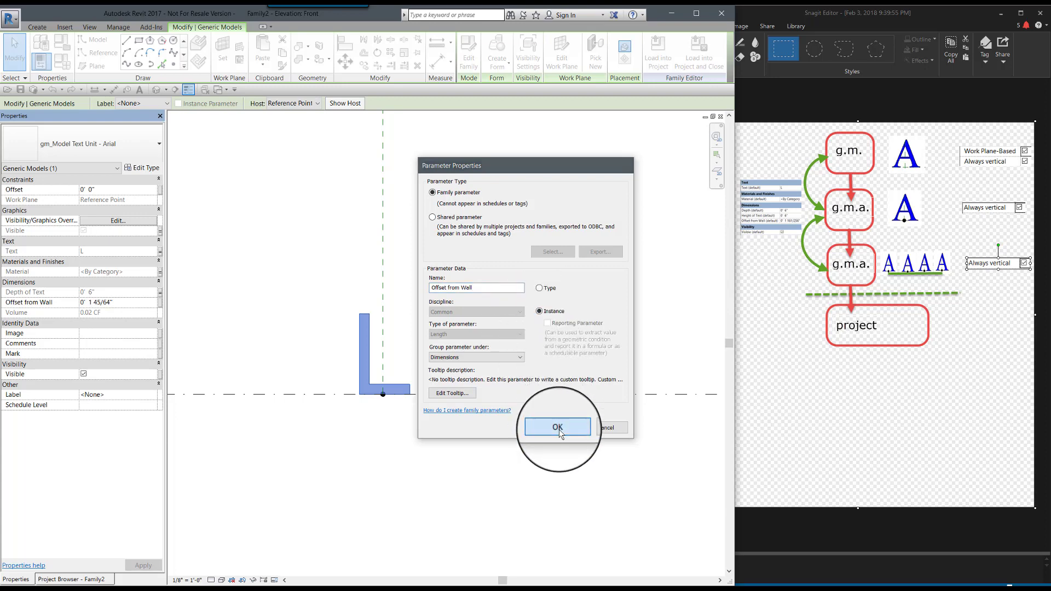
click(557, 395)
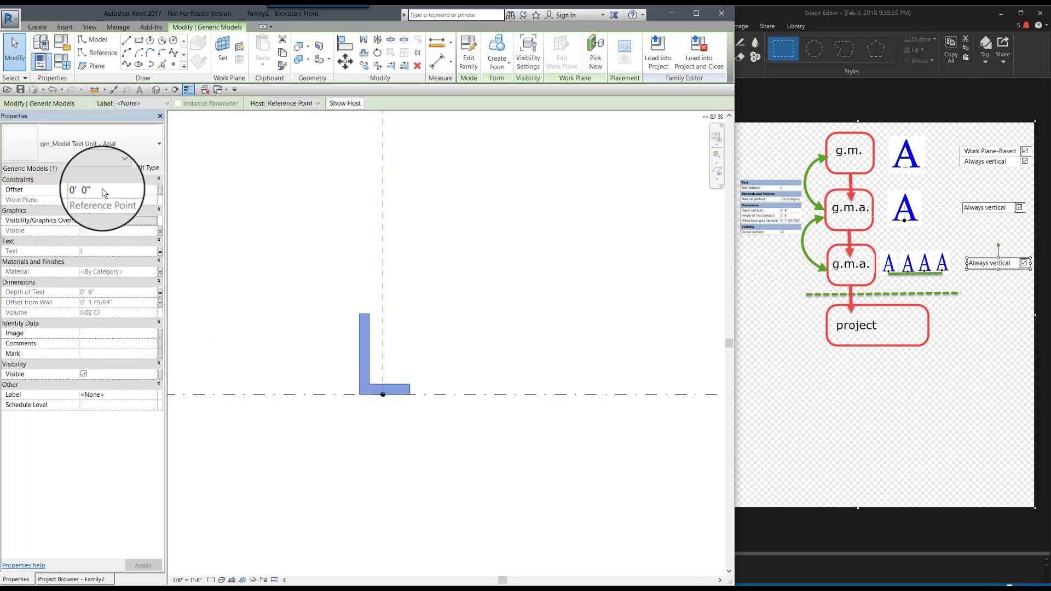
Link the nested letter's Offset constraint to a new instance parameter named Offset from Workplane, grouped under Dimensions
click(83, 190)
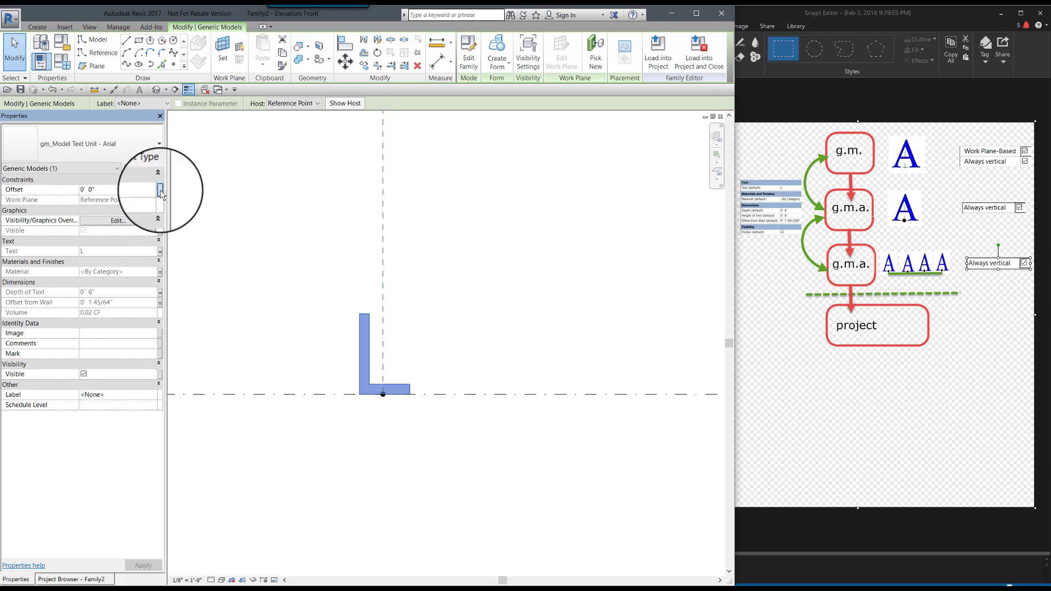
click(160, 190)
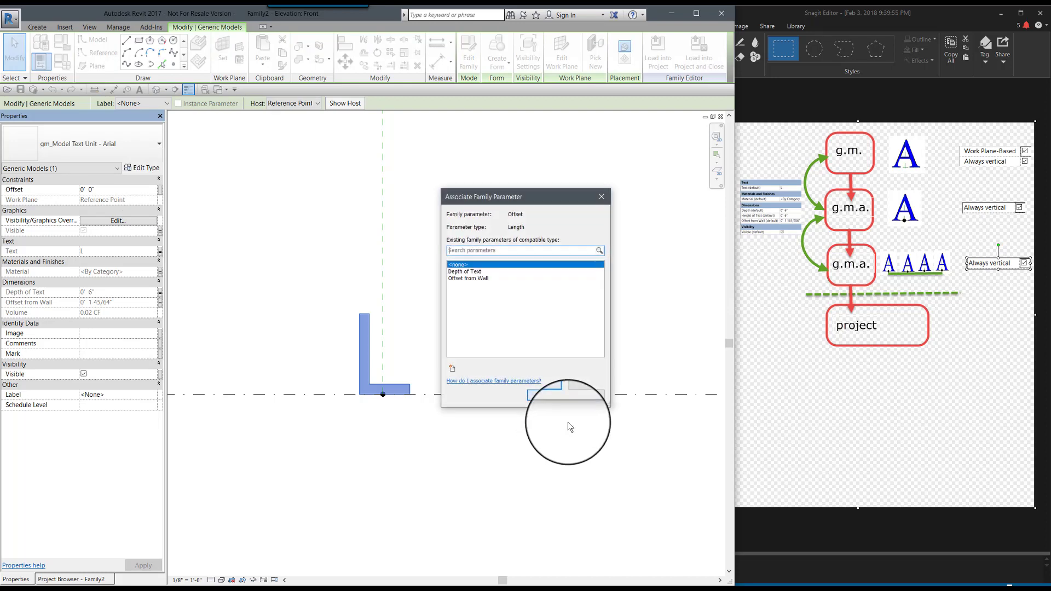
click(452, 368)
text(Of)
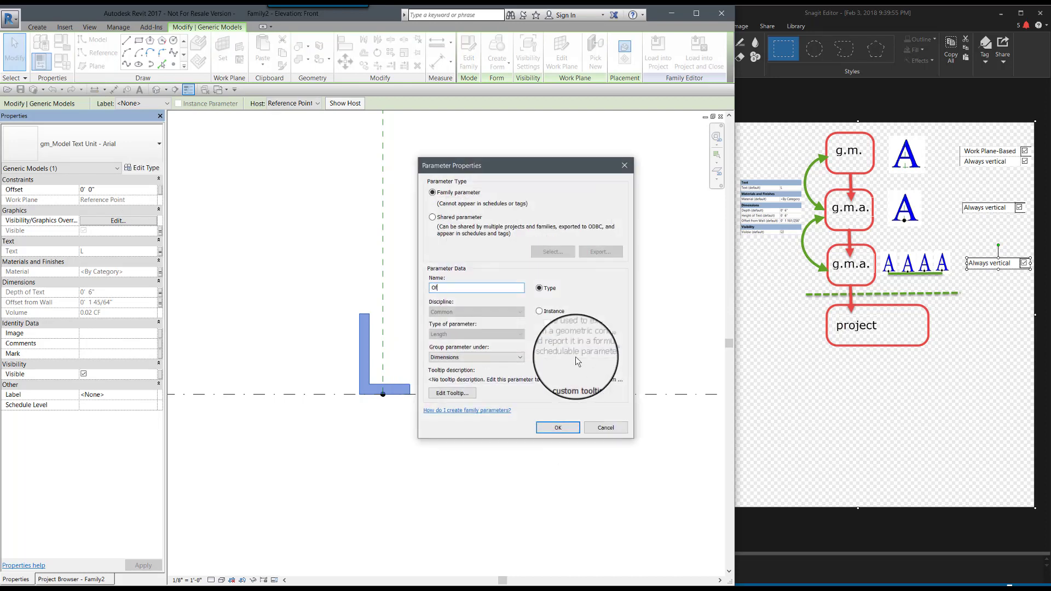
text(fset from)
text(Workplane)
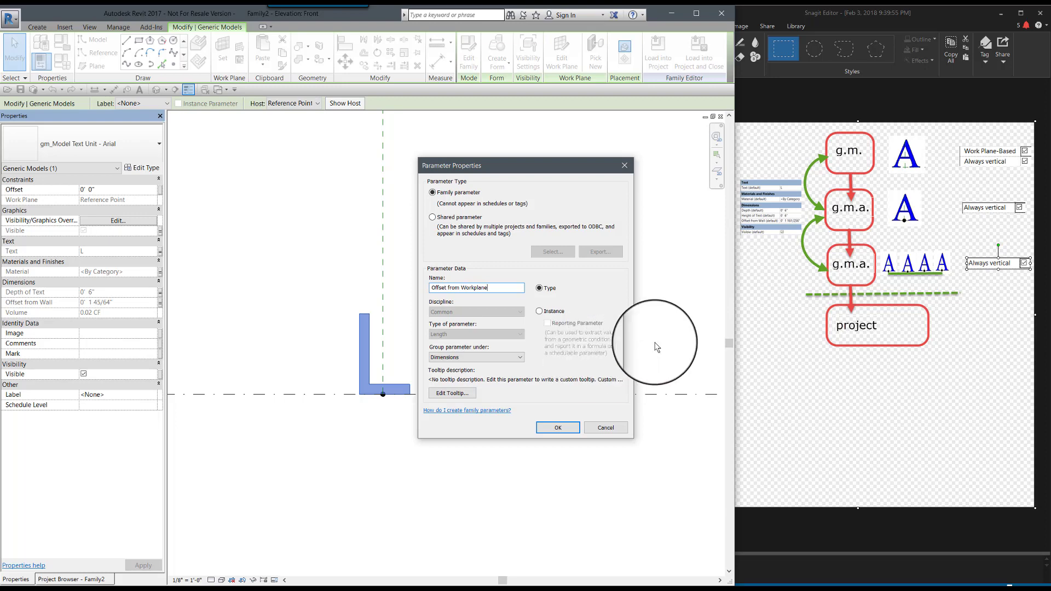
click(540, 311)
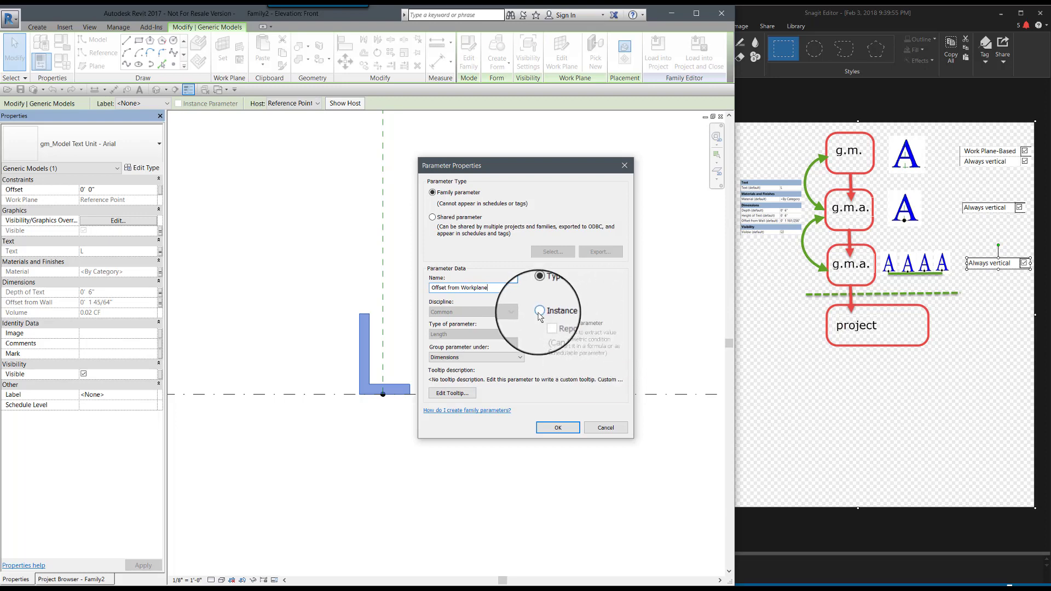
click(558, 427)
click(545, 397)
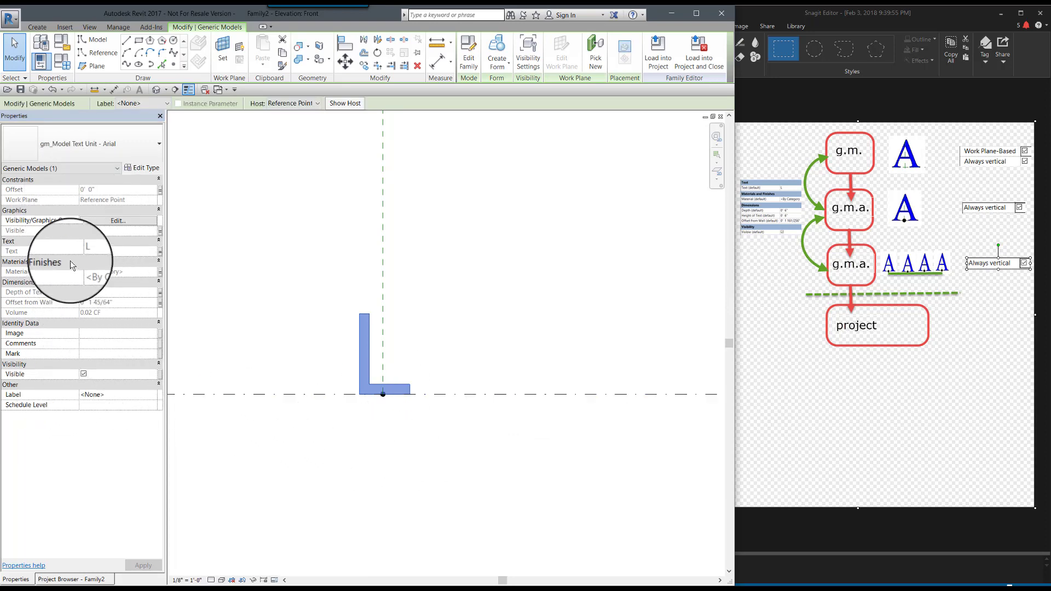
click(265, 457)
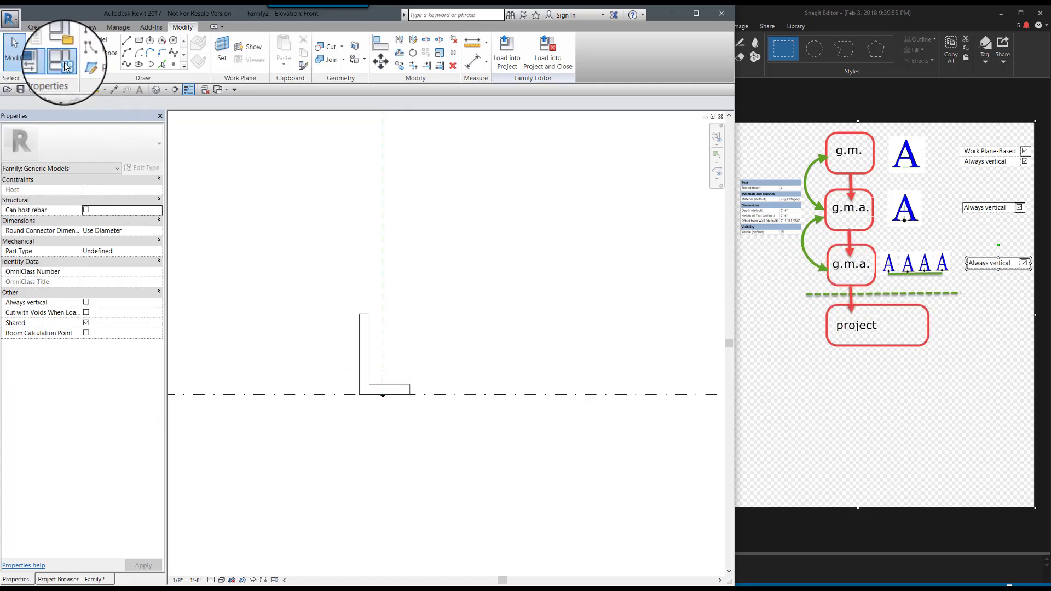
click(50, 63)
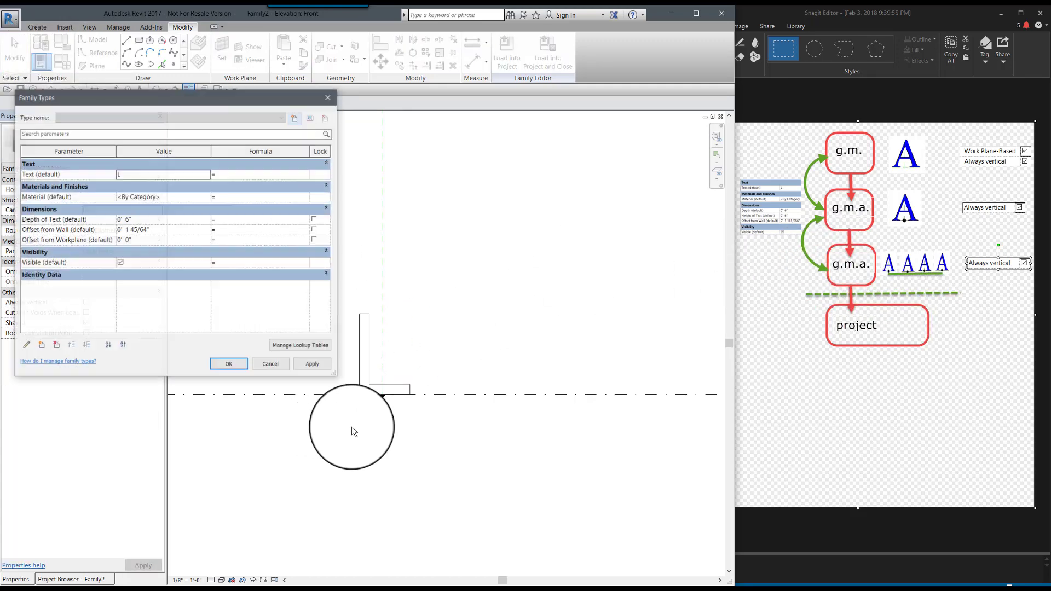
click(272, 366)
Switch to the default 3D view and open the family types beside the letter so its geometry stays in sight
click(156, 89)
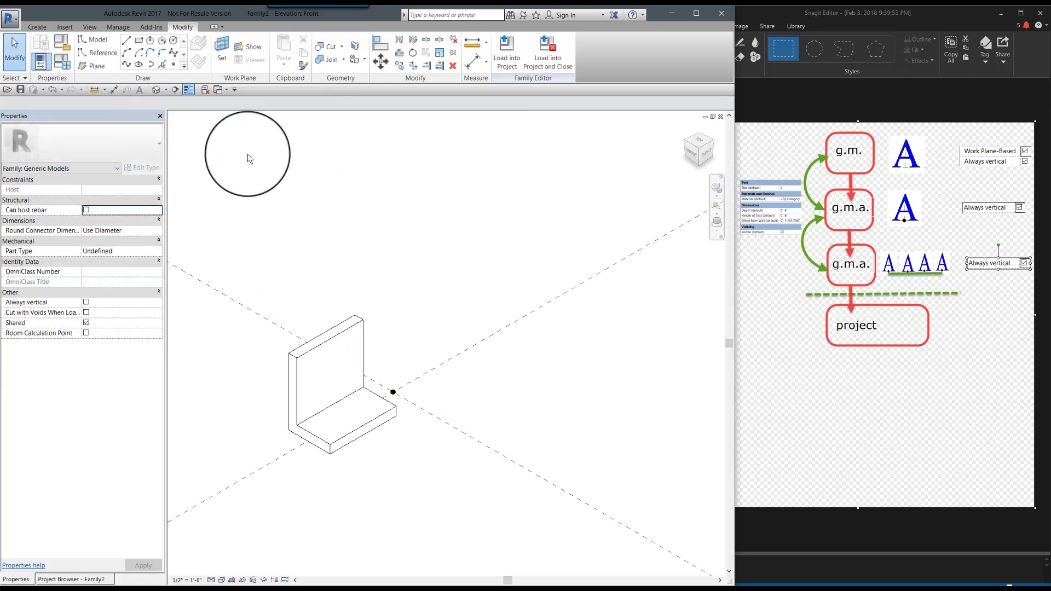
shift+middle_drag(276, 311, 342, 399)
scroll(342, 396, up, 1)
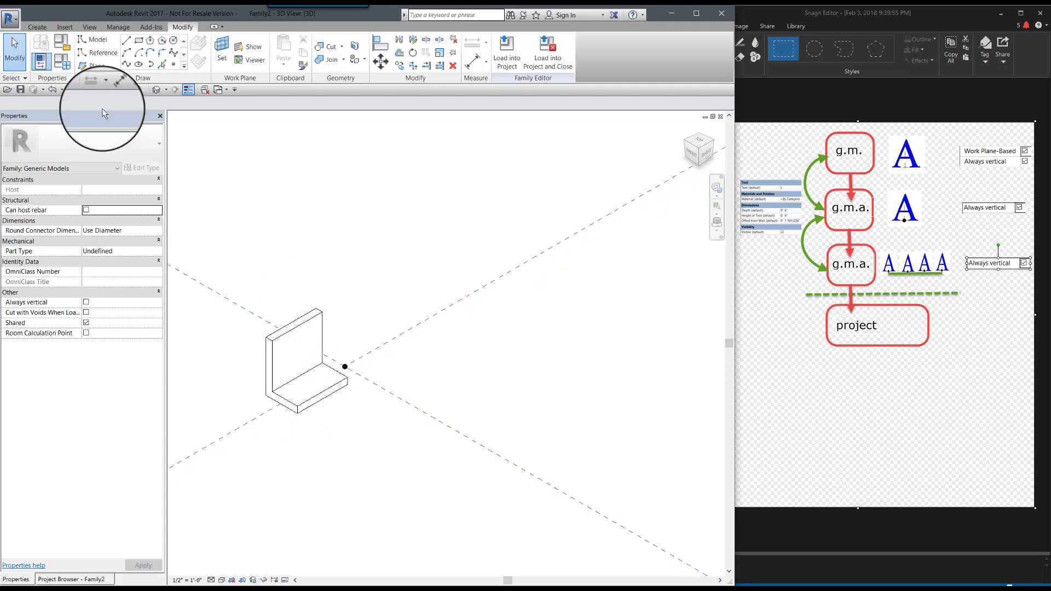
click(66, 66)
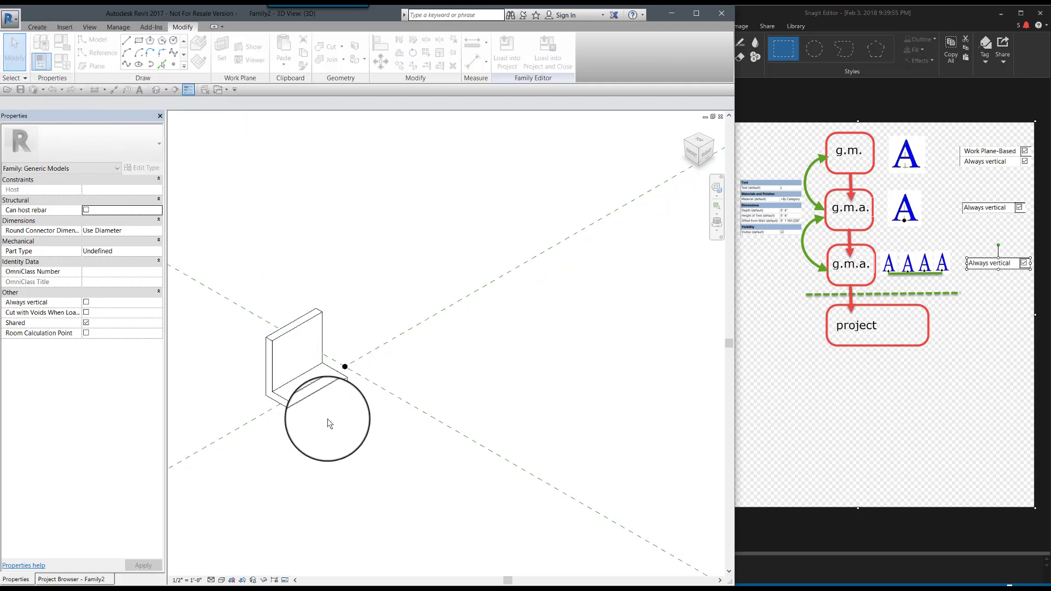
drag(264, 98, 642, 168)
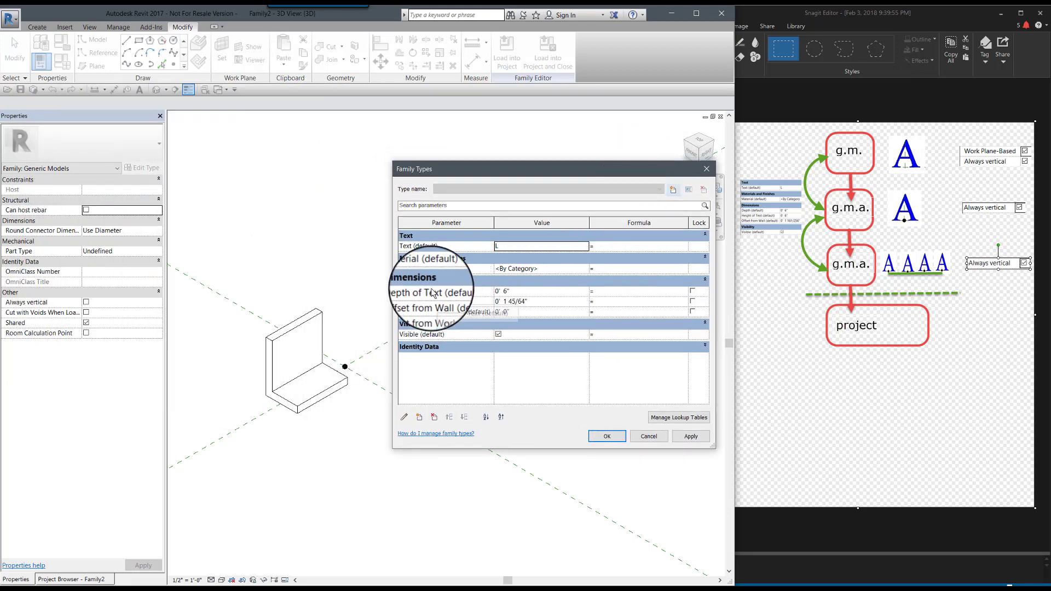
Set the Depth of Text parameter to 1' and apply it to flex the letter
double_click(518, 291)
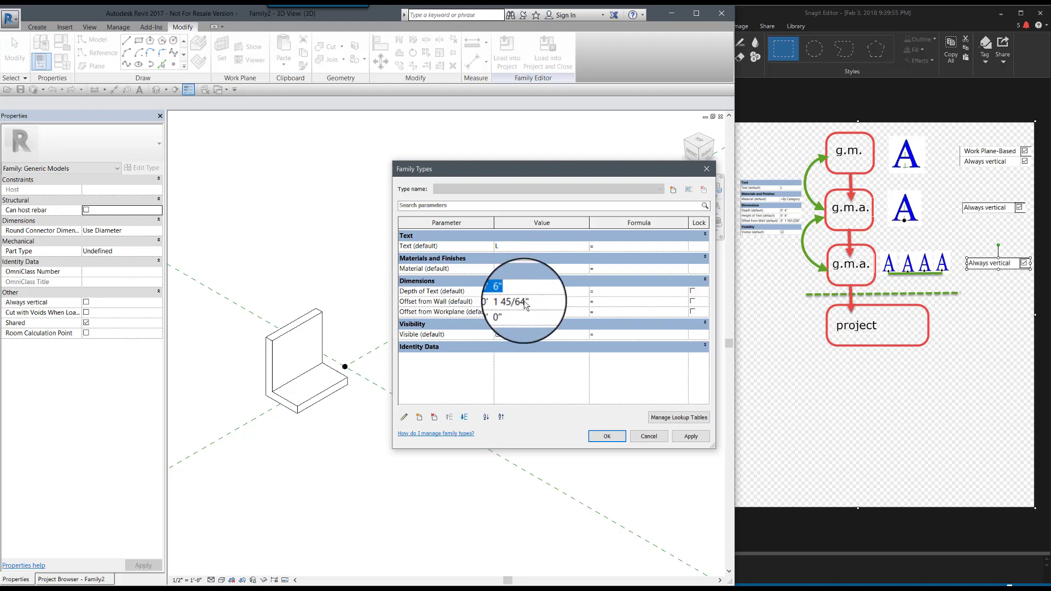
text(1)
click(694, 437)
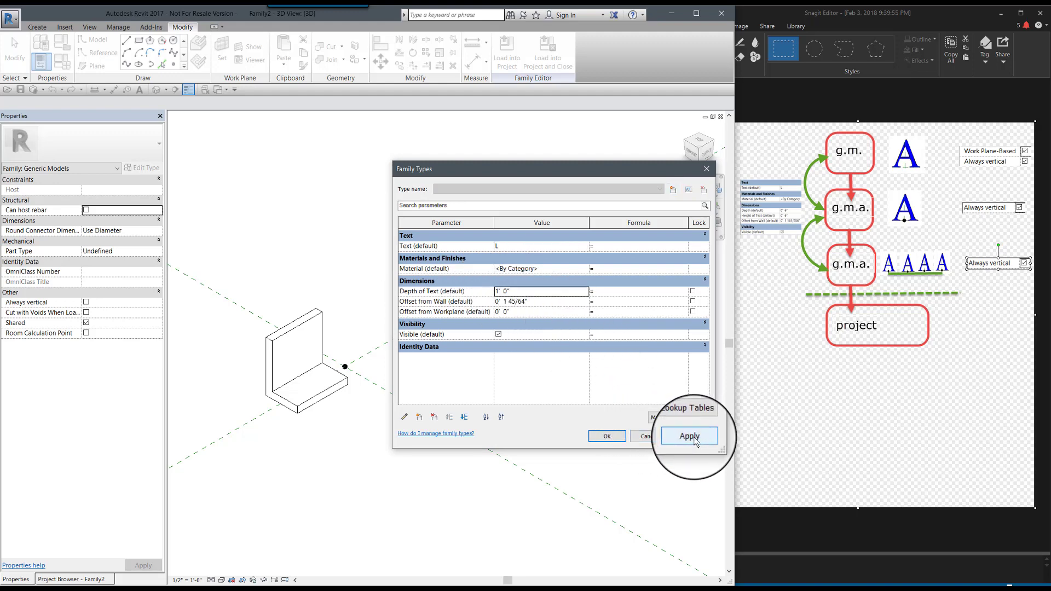
click(694, 438)
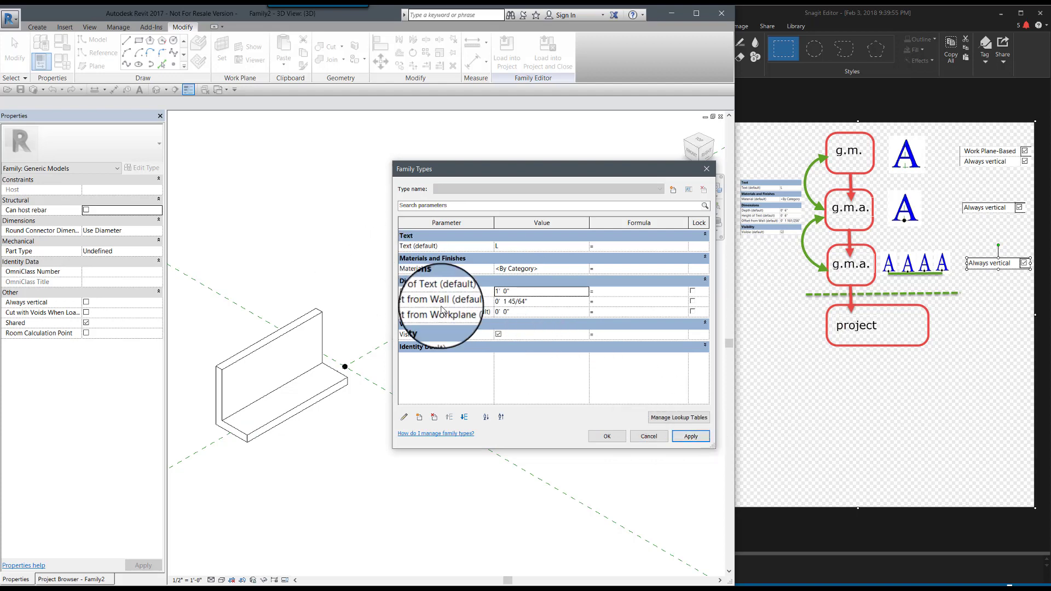
Set Depth of Text to 2" and Offset from Wall to 1", applying each value to the letter
click(509, 293)
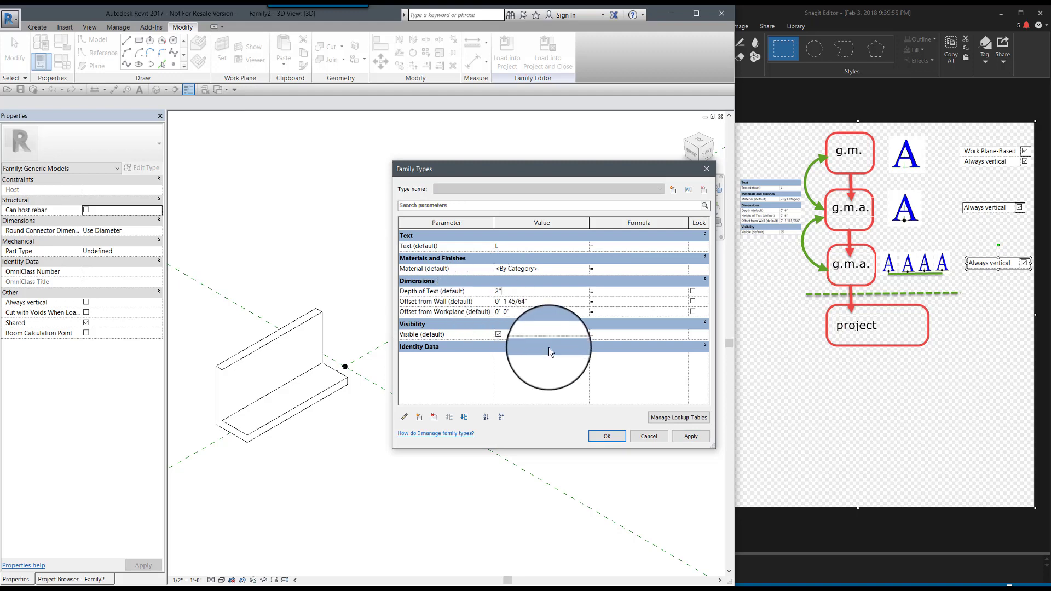
click(691, 437)
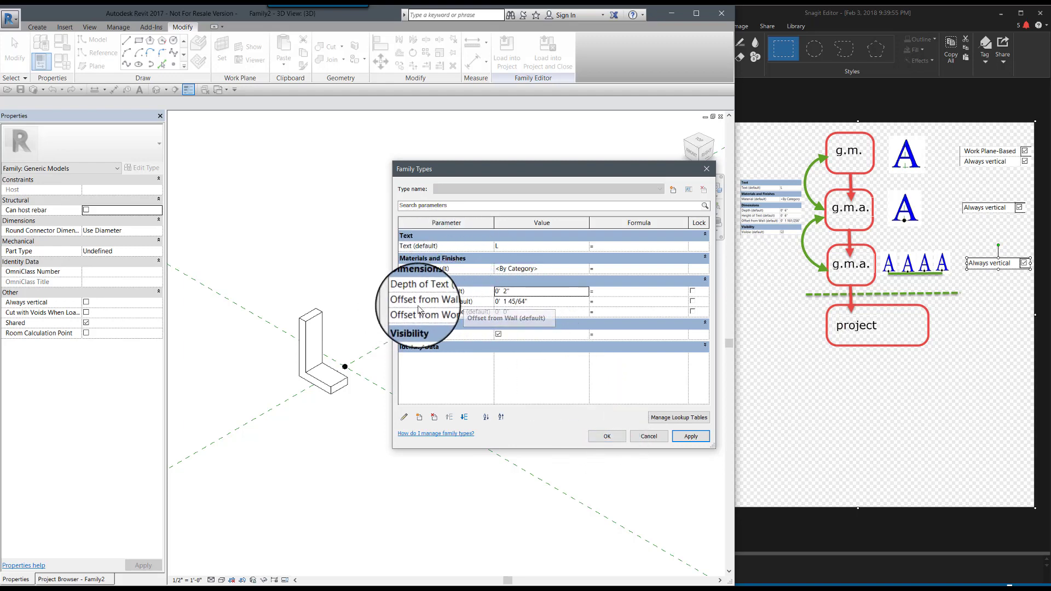
click(537, 303)
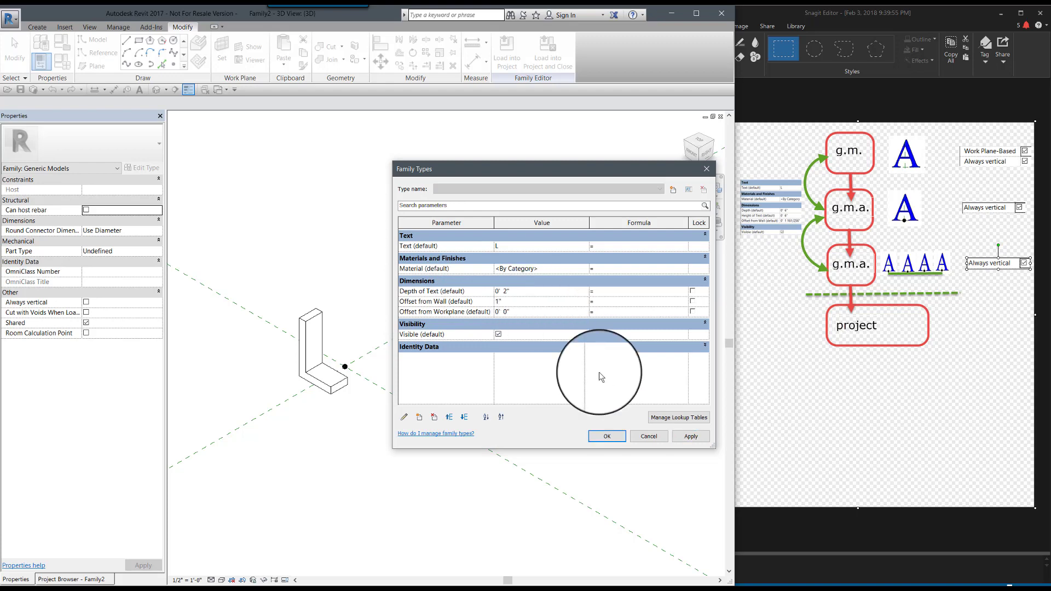
click(690, 436)
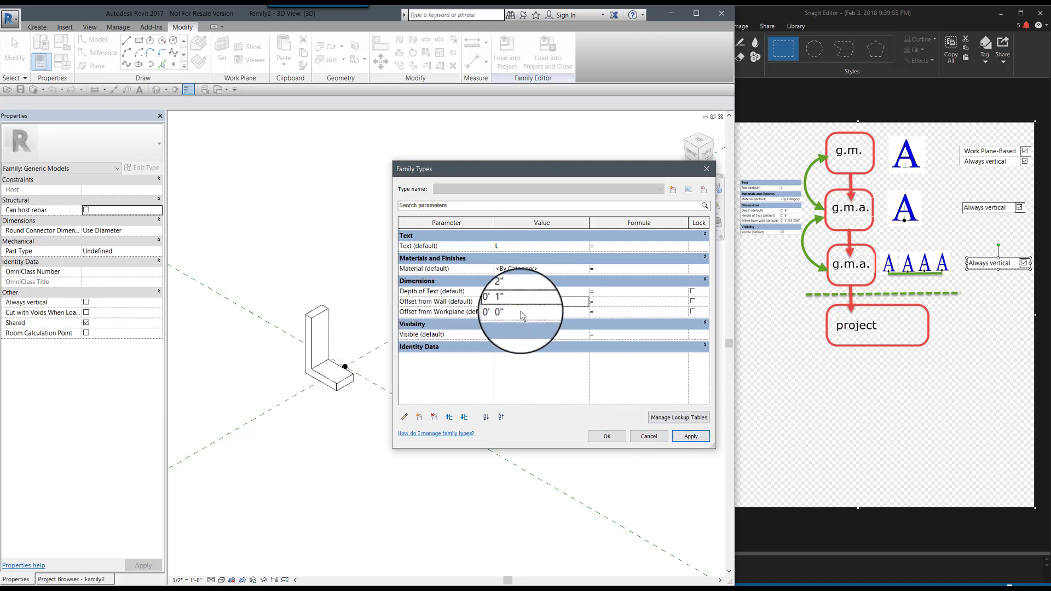
Set Offset from Workplane to 4', apply it and close the family types
text(4)
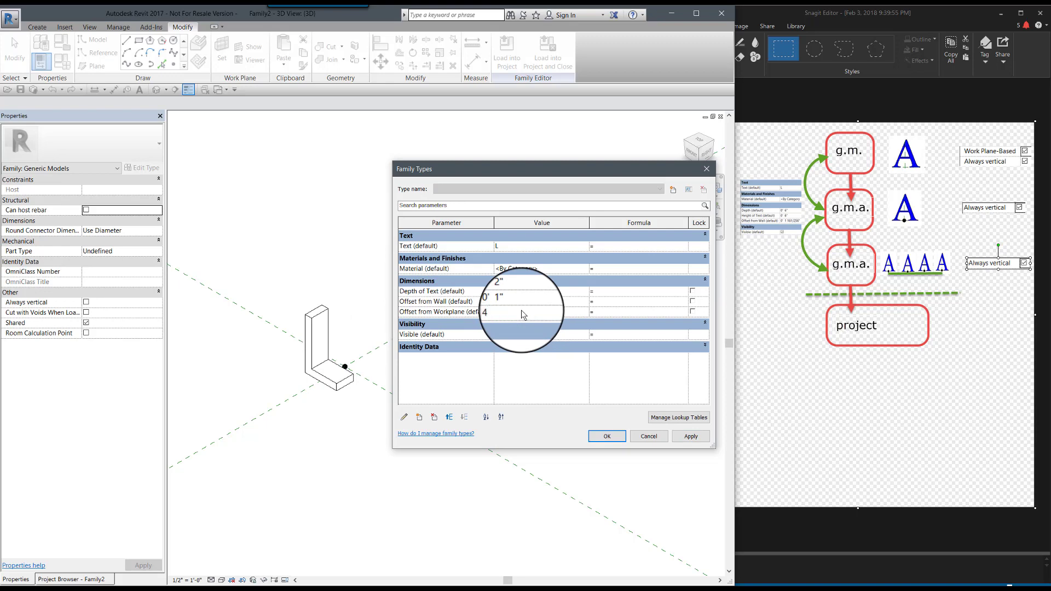
click(683, 436)
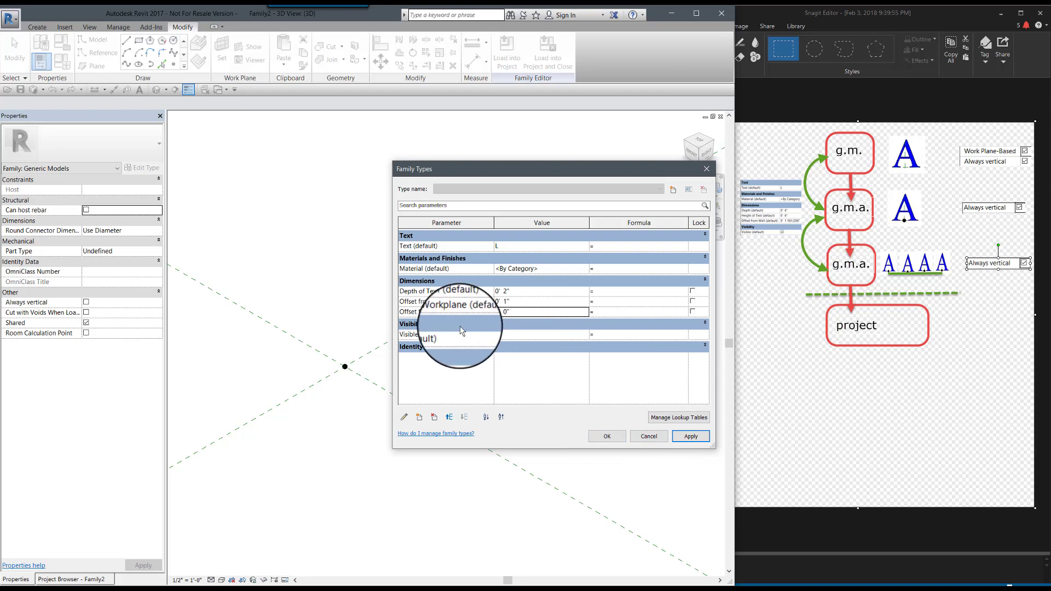
click(607, 437)
Select the nested gm_Model Text Unit - Arial letter in the 3D view and open its family for editing
scroll(391, 479, down, 4)
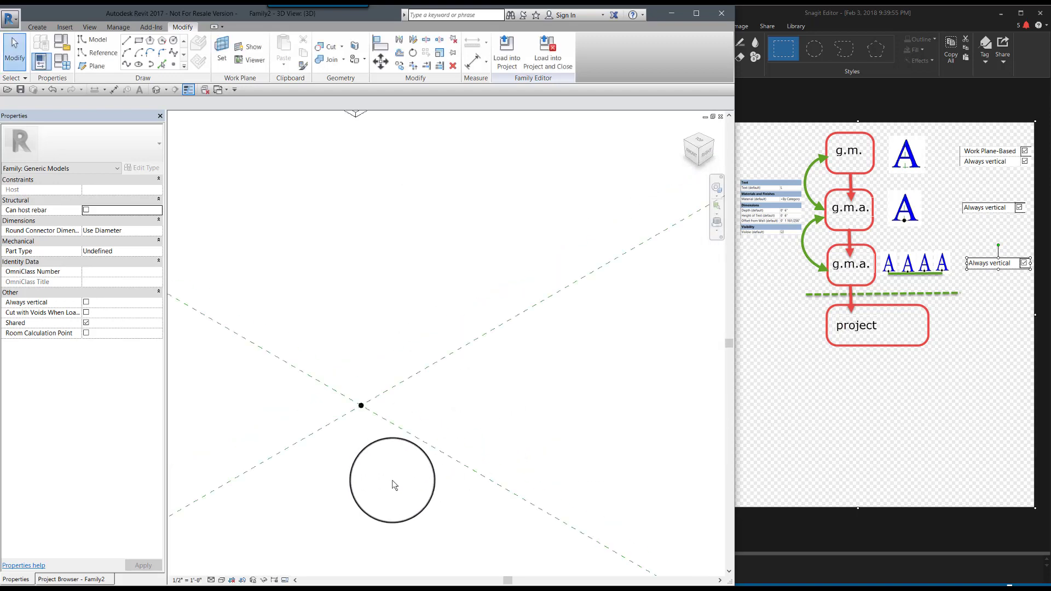
scroll(384, 252, up, 3)
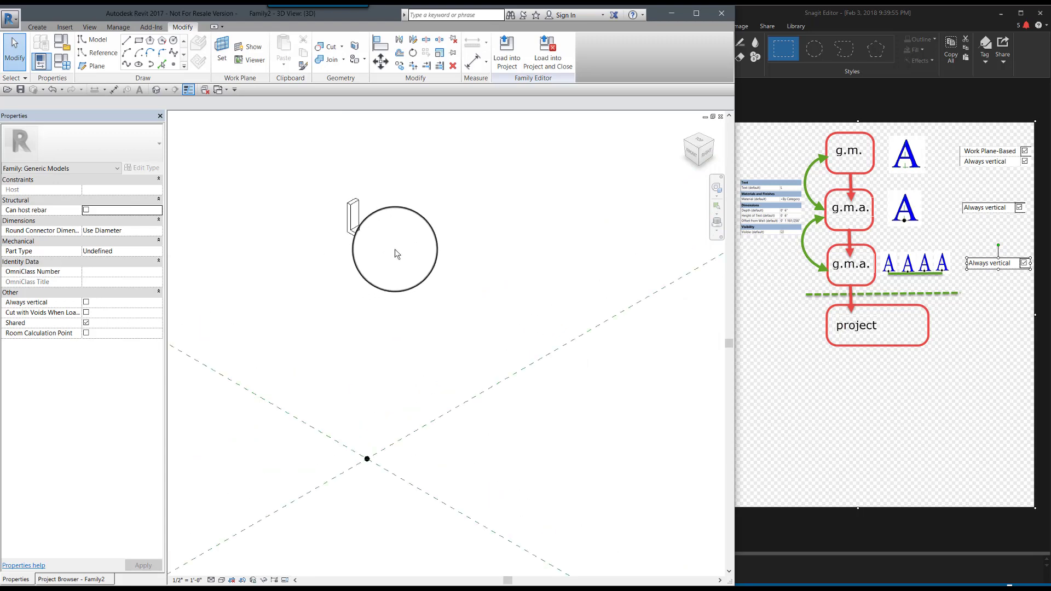
click(356, 232)
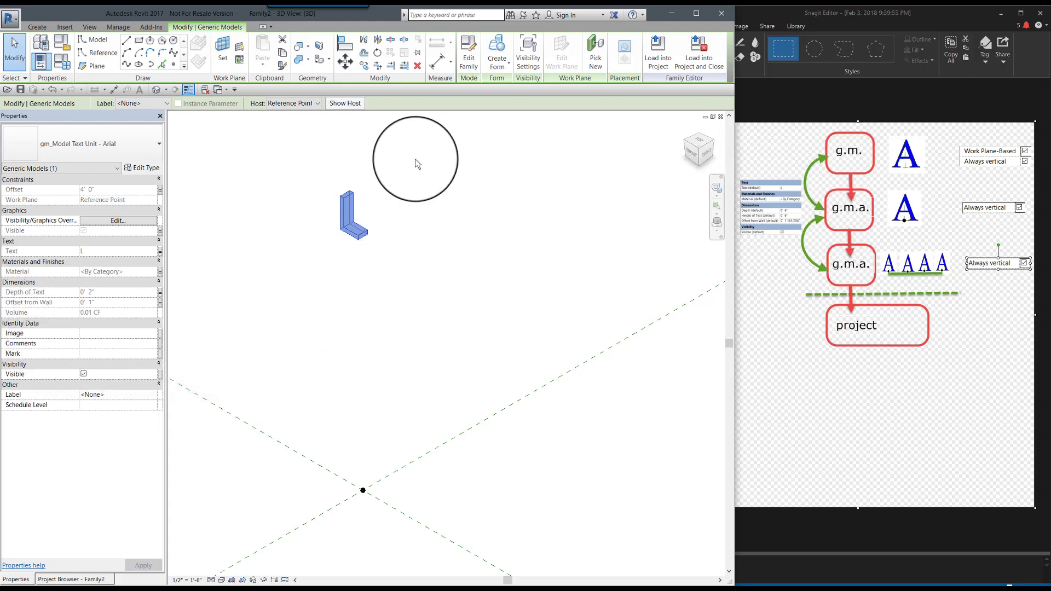
click(462, 68)
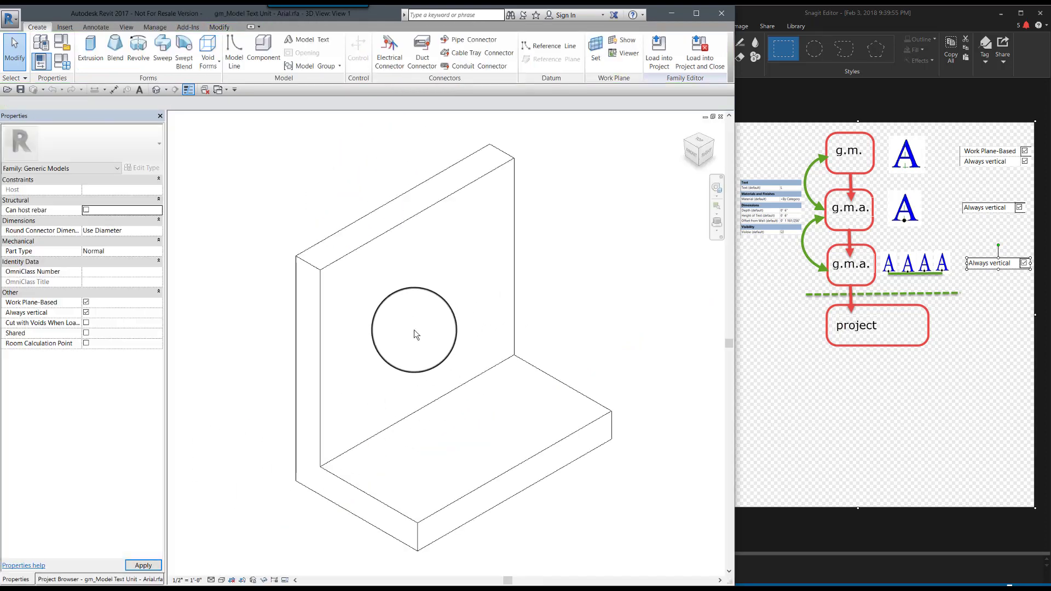
scroll(324, 282, down, 7)
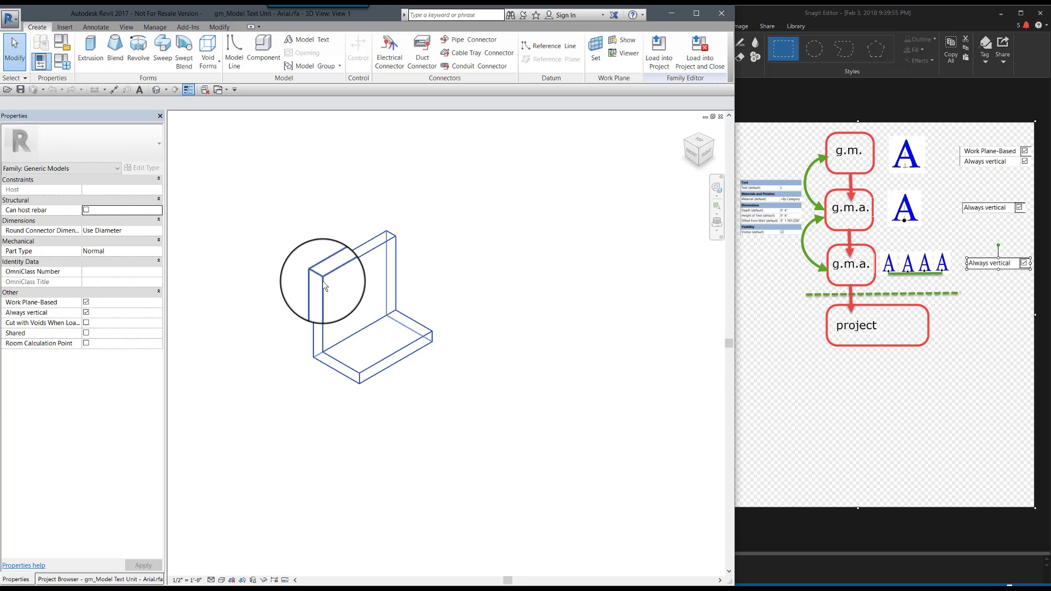
Link the model text type's Text Size to a new instance parameter named Height of Text, grouped under Dimensions
click(323, 281)
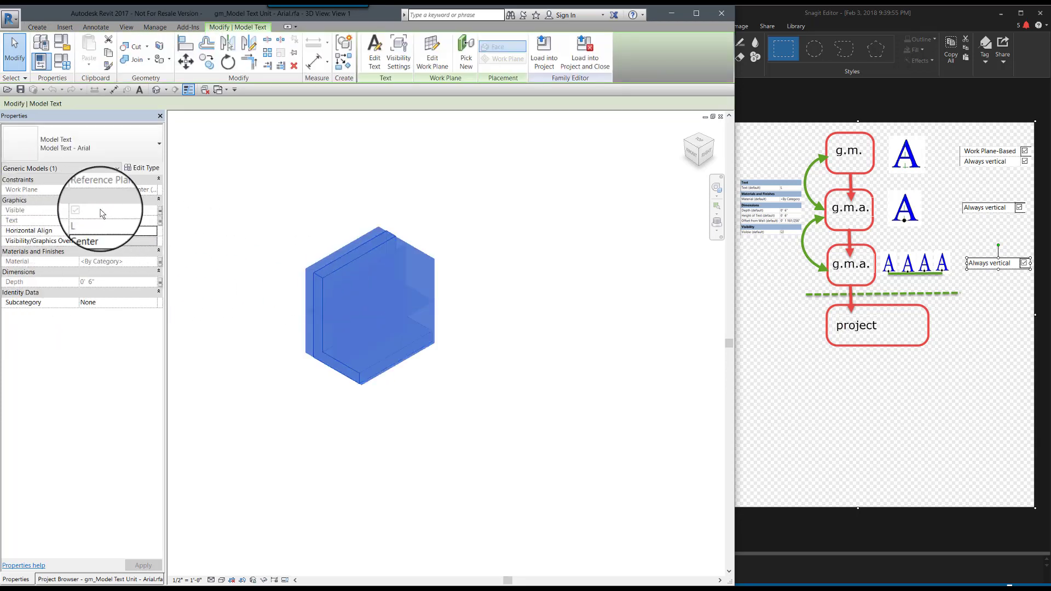
click(155, 171)
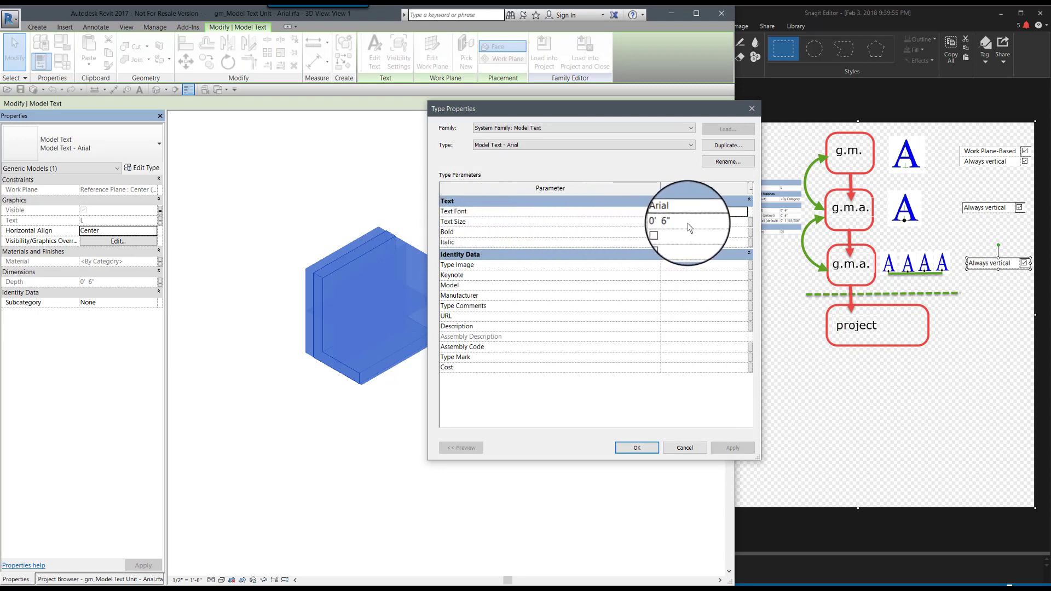
click(750, 224)
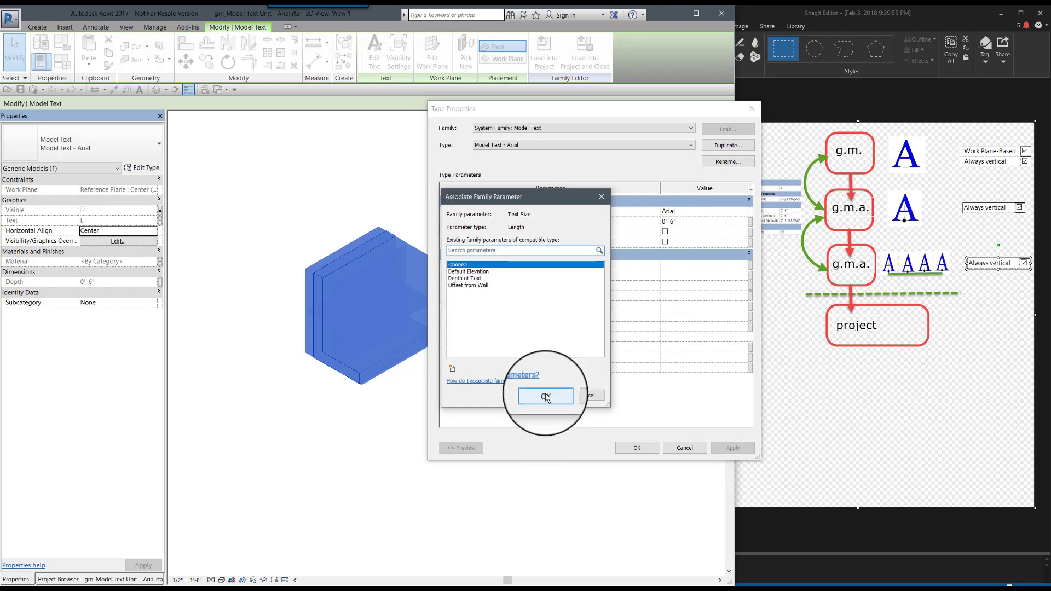
click(452, 370)
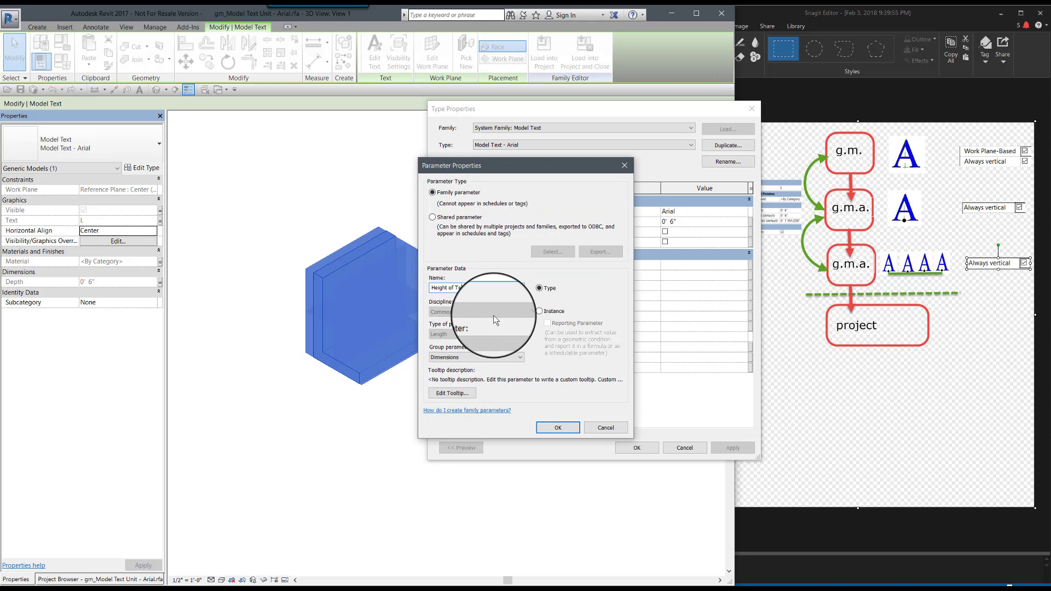
click(539, 311)
click(558, 427)
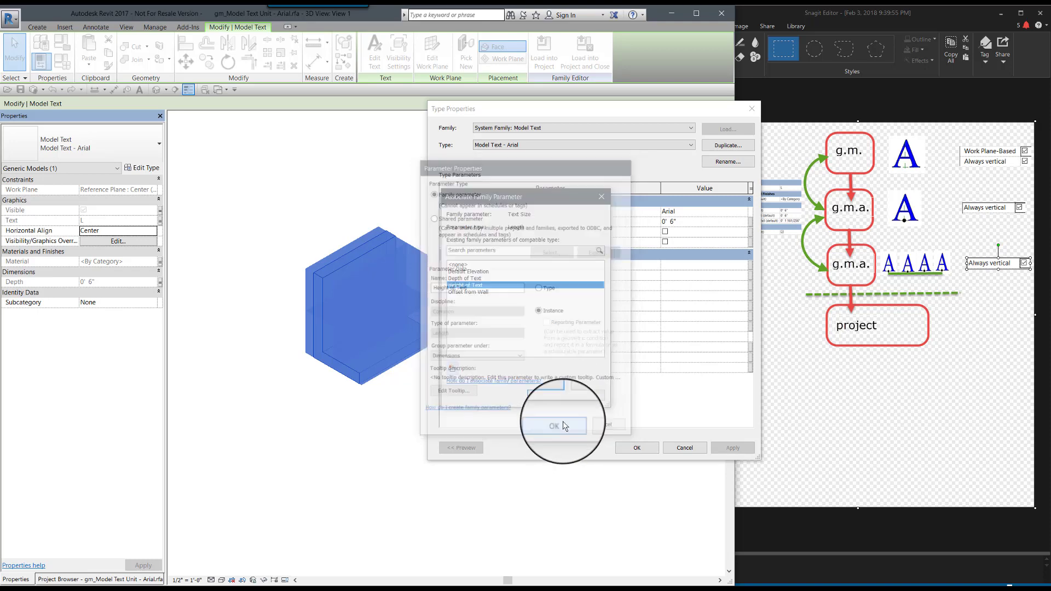
click(546, 396)
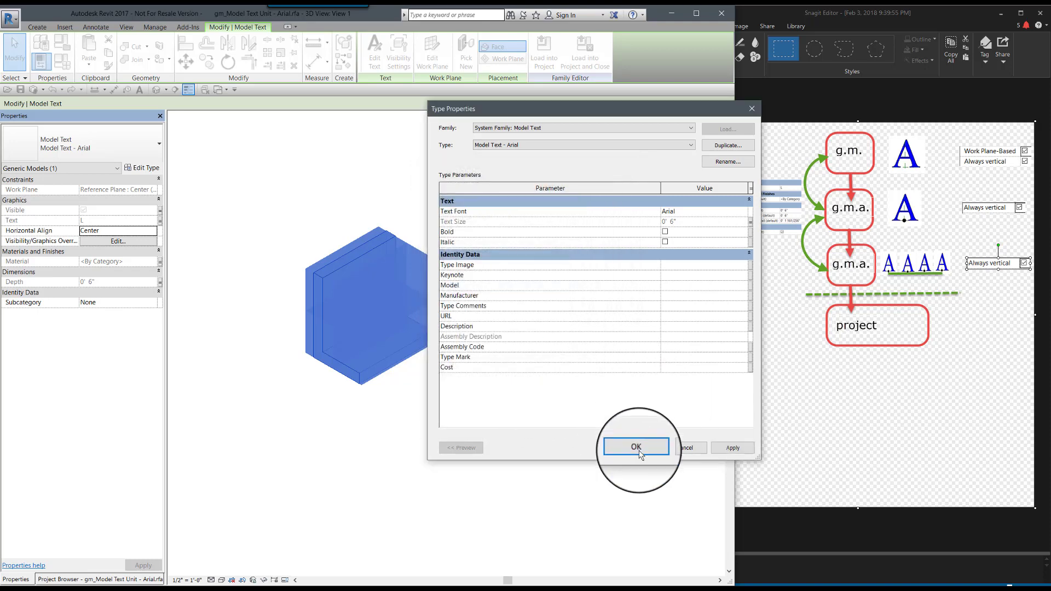
click(635, 449)
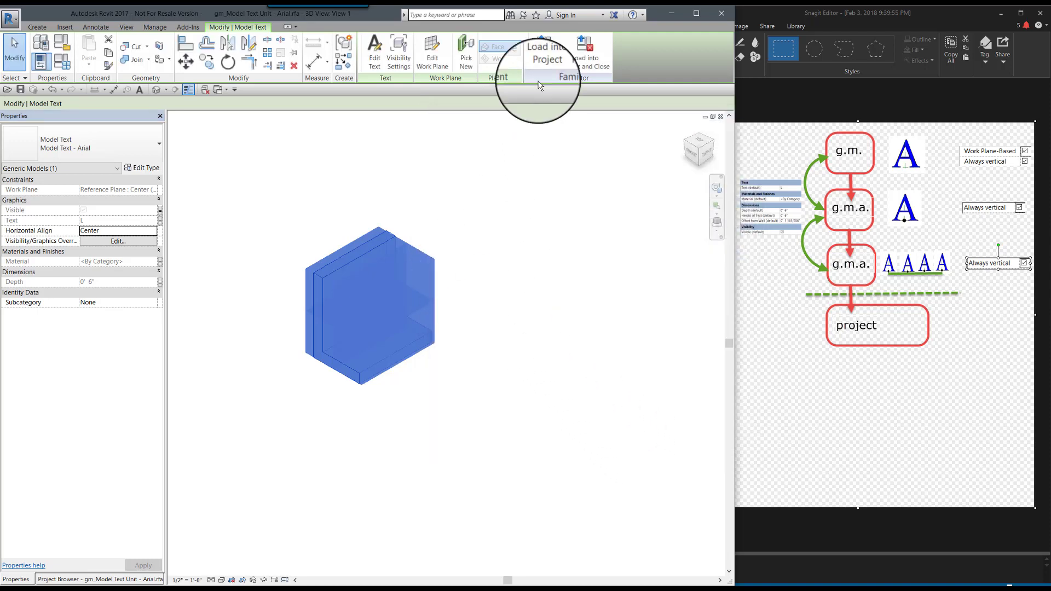
Save the gm_Model Text Unit - Arial family over its existing file, load it into Family2 and close it, overwriting only the existing version
click(583, 57)
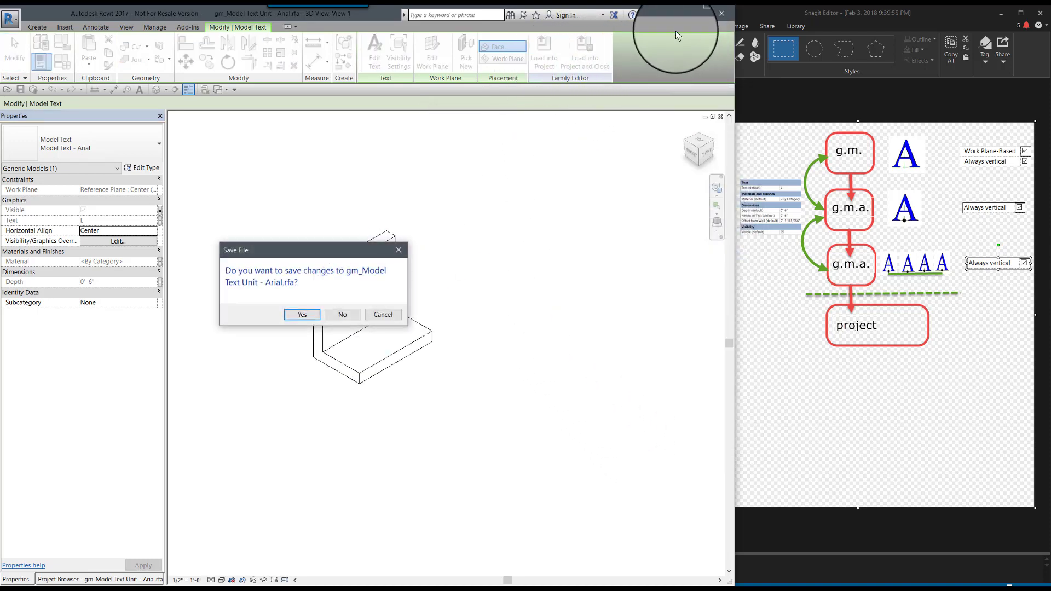
click(302, 314)
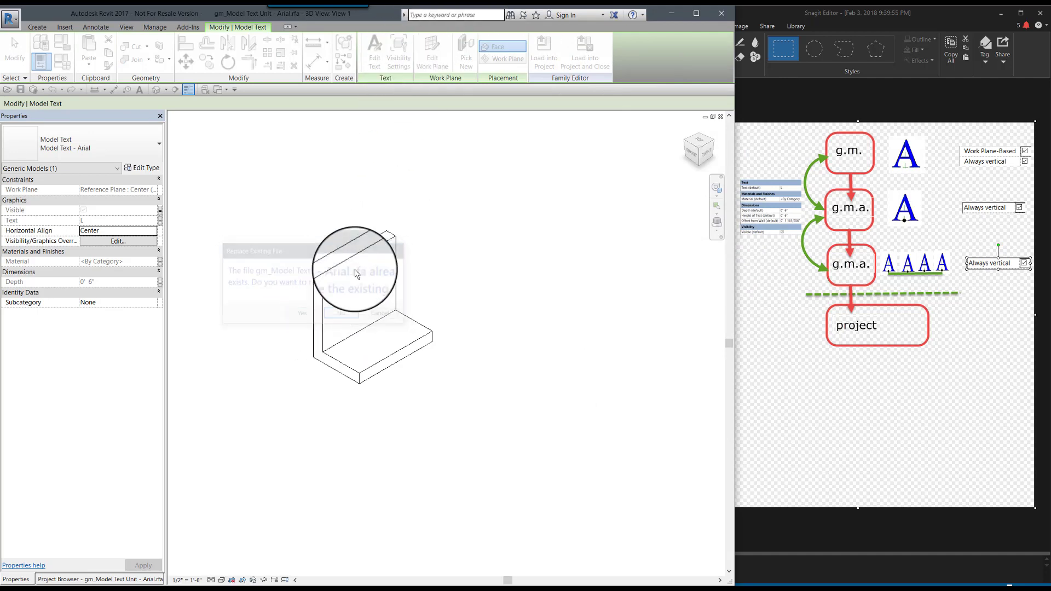
click(303, 320)
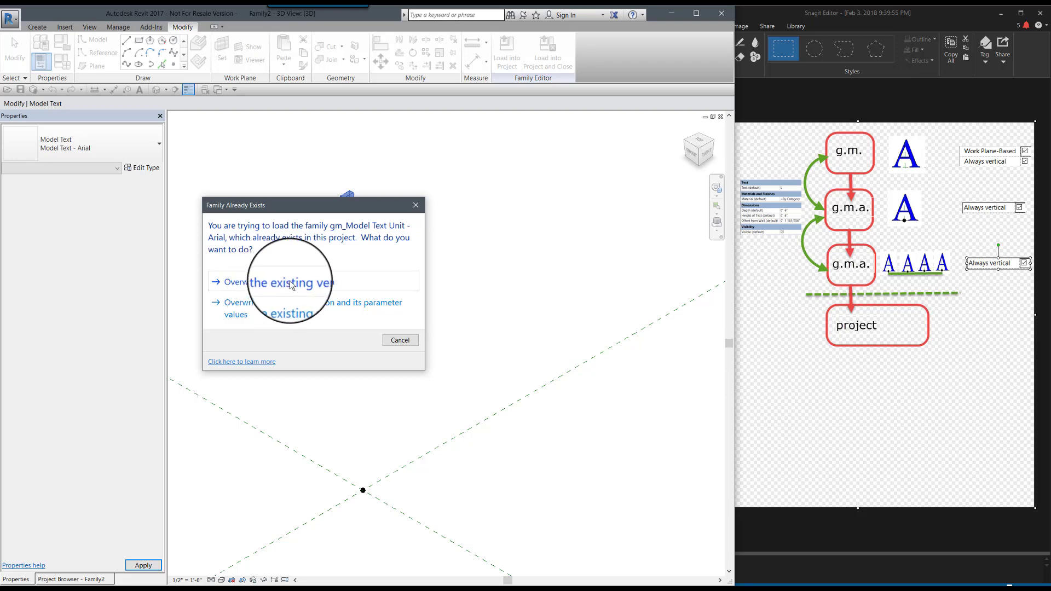
click(292, 285)
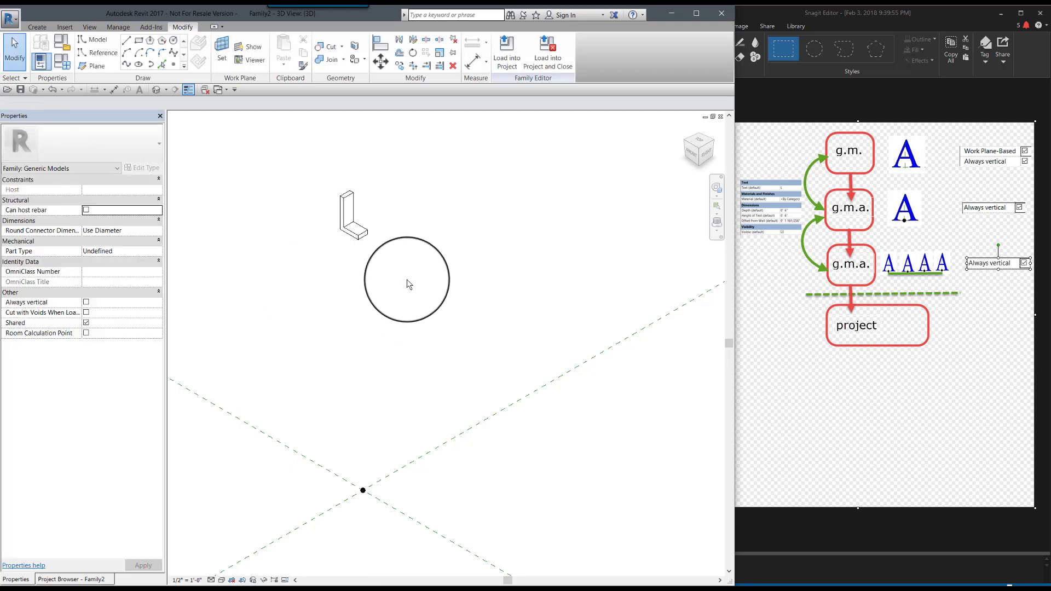
Link the nested letter's Height of Text to a new instance parameter named Height of Text, grouped under Dimensions
click(359, 241)
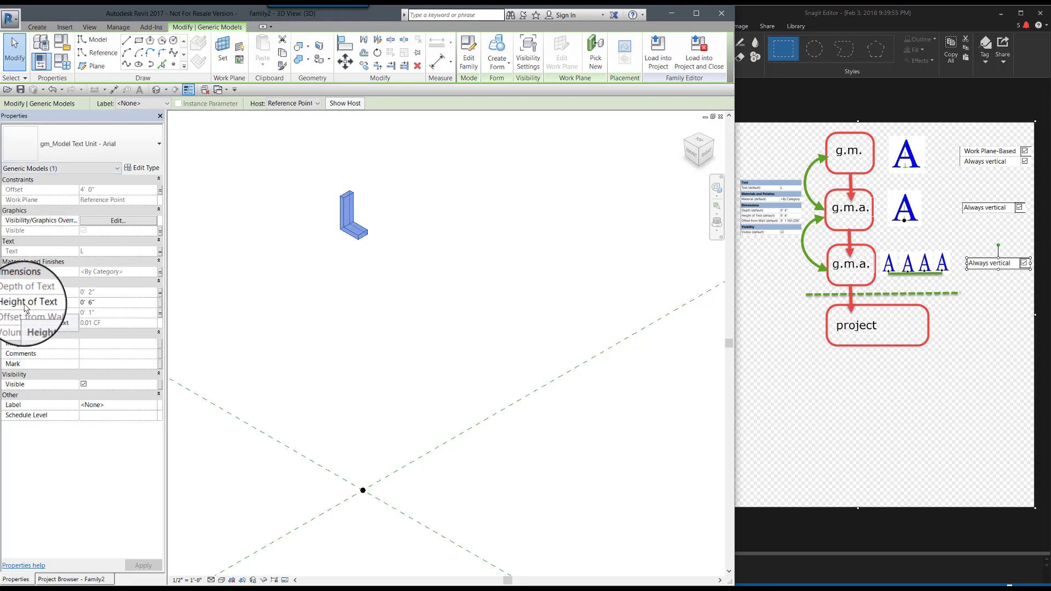
click(122, 302)
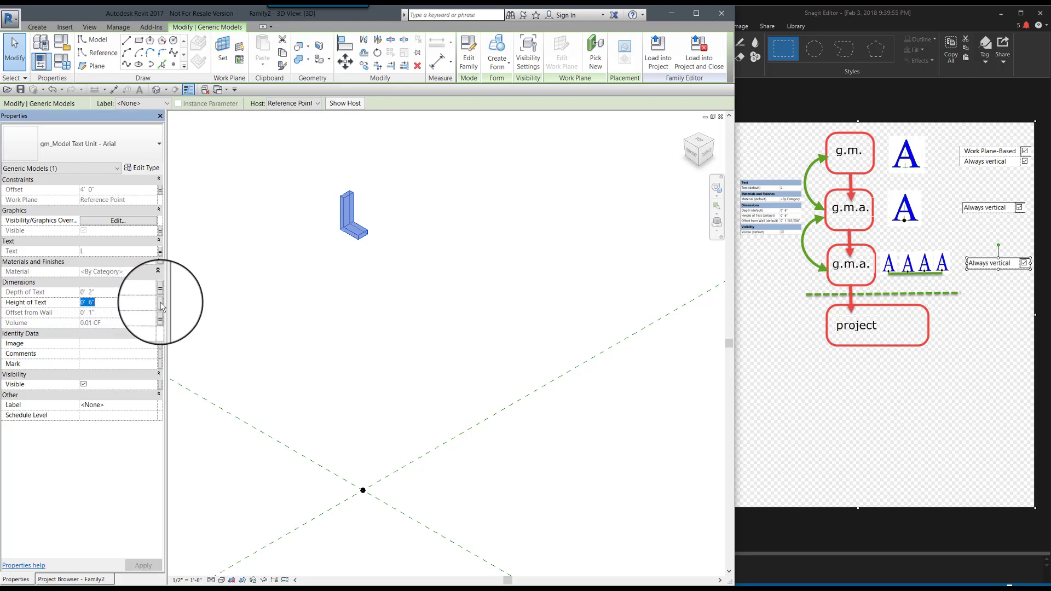
click(160, 304)
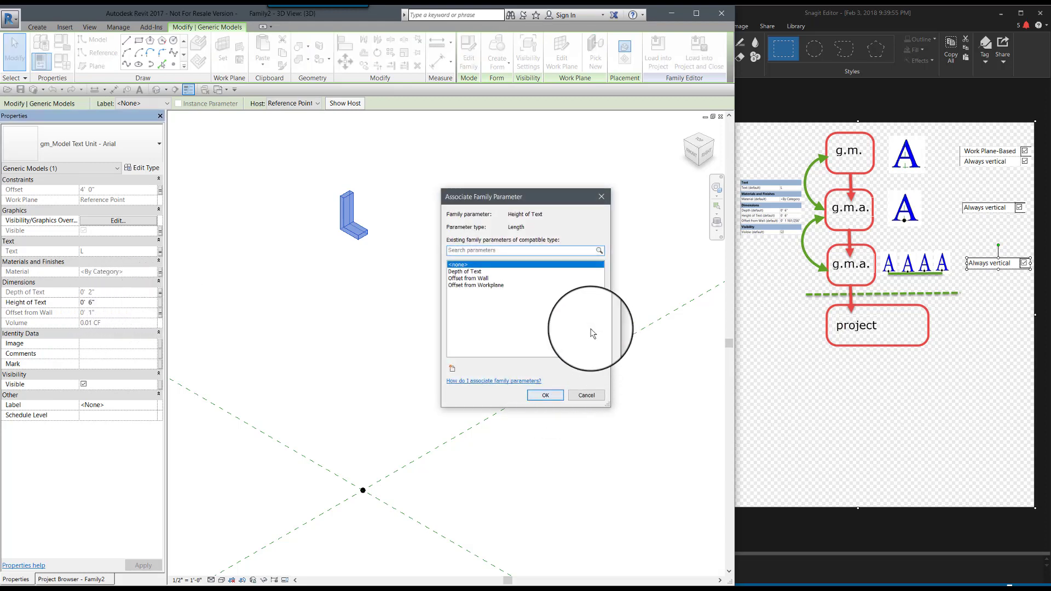
click(451, 369)
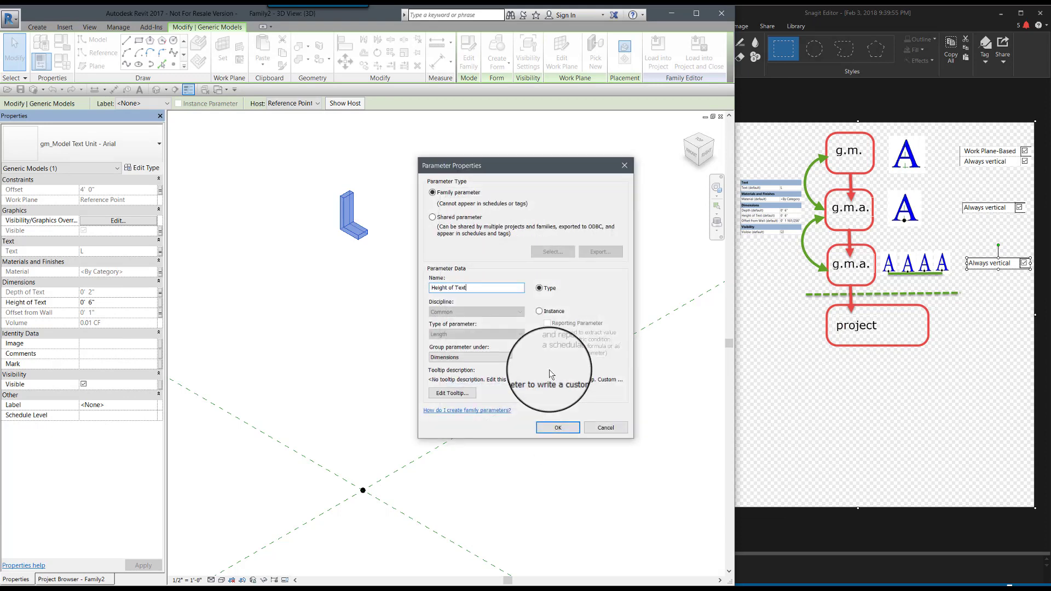
click(539, 312)
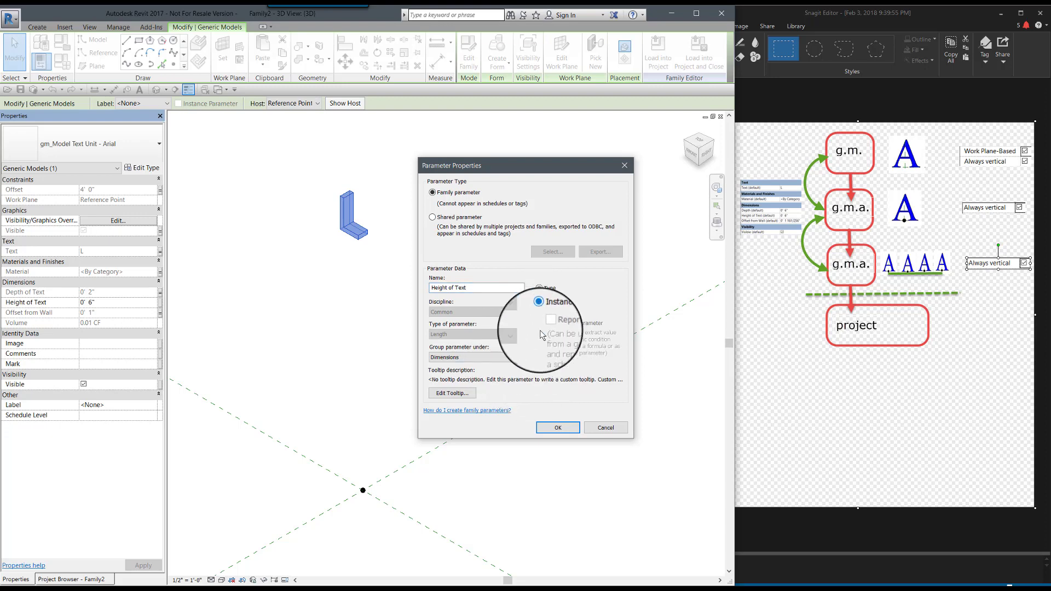
click(558, 427)
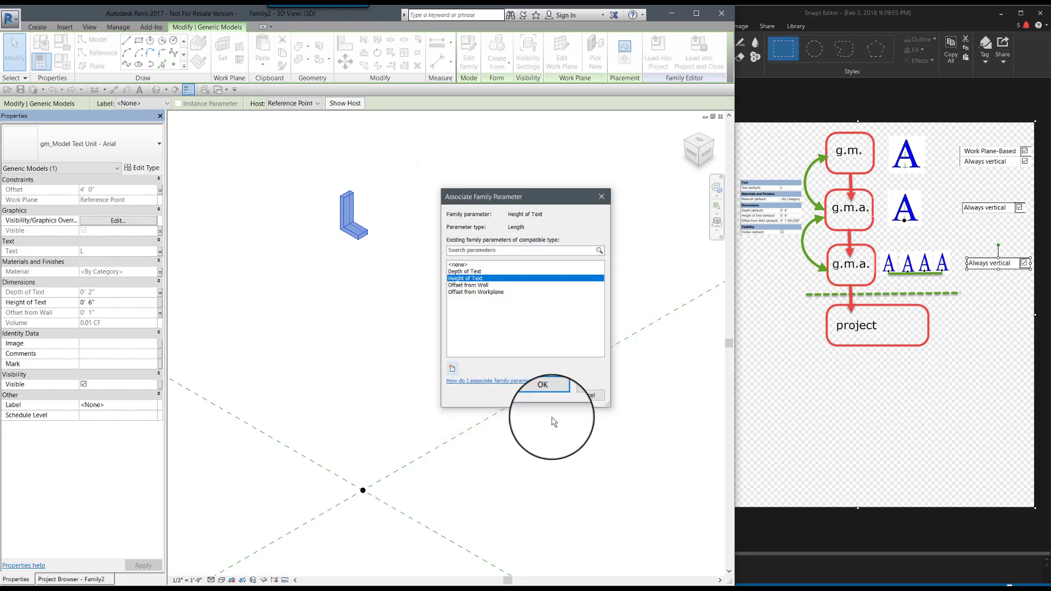
click(545, 394)
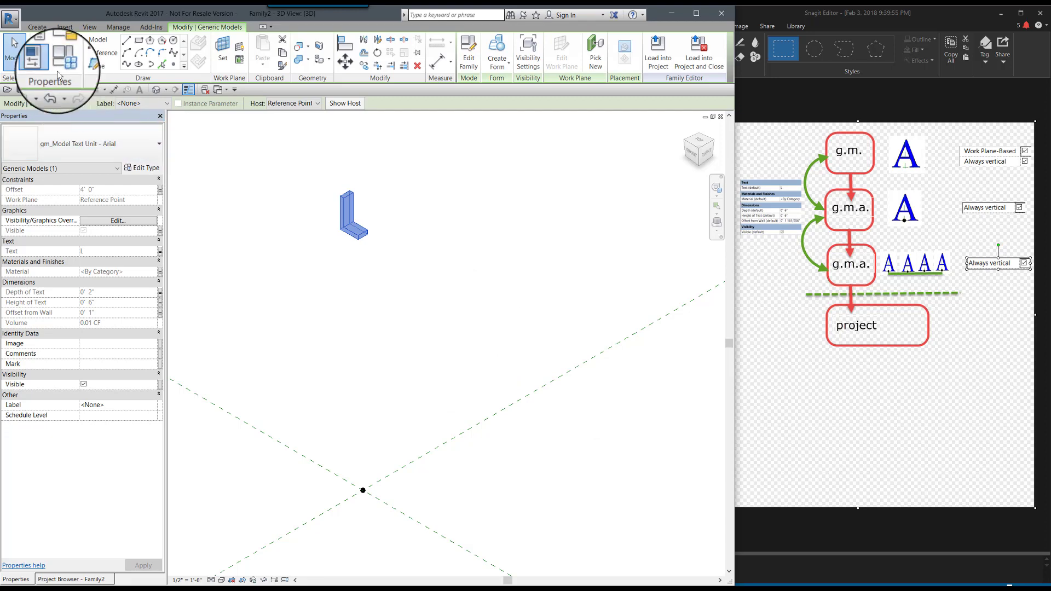
Set the Height of Text parameter to 1' in the family types, apply it and deselect the letter
click(62, 41)
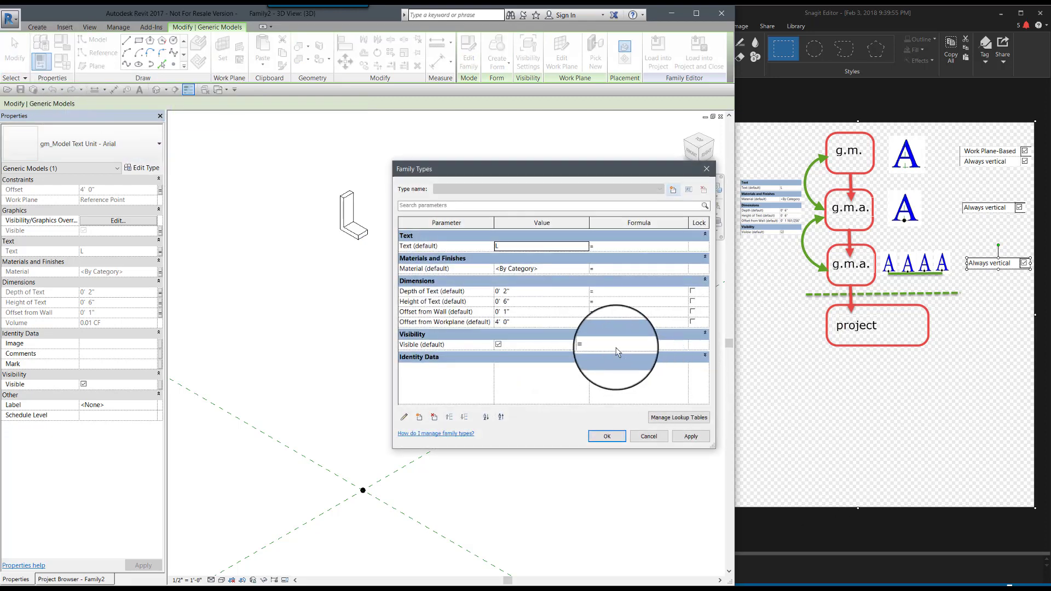
drag(546, 168, 586, 165)
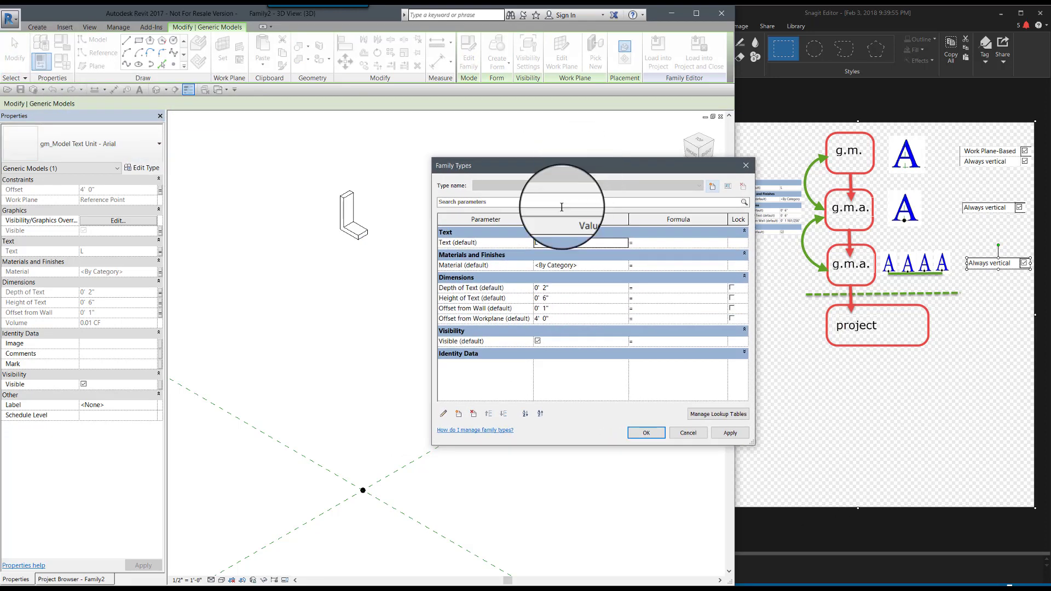
click(557, 297)
text(1)
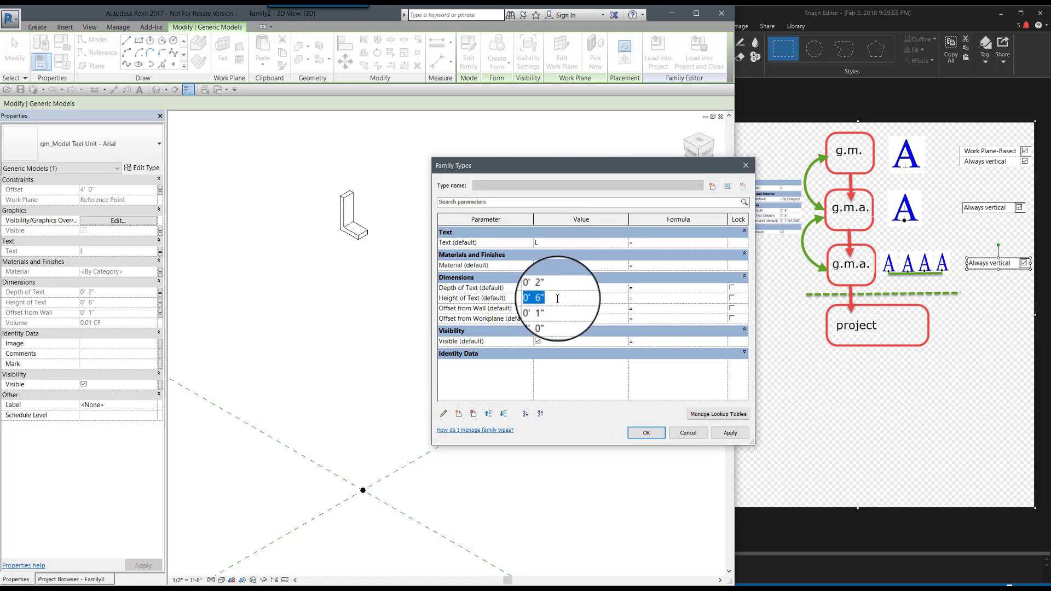
click(730, 432)
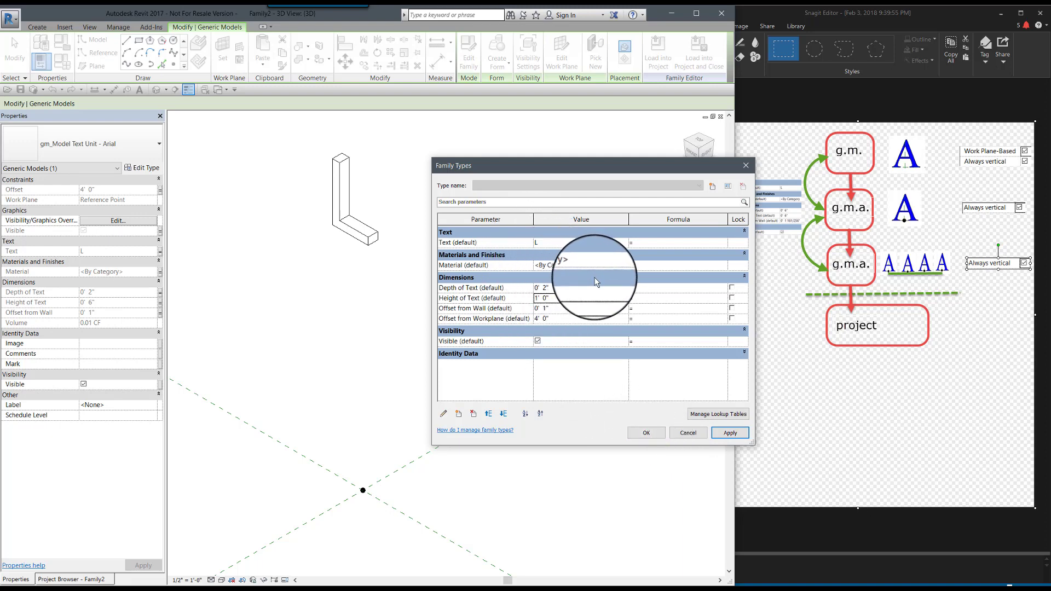
click(646, 434)
click(596, 450)
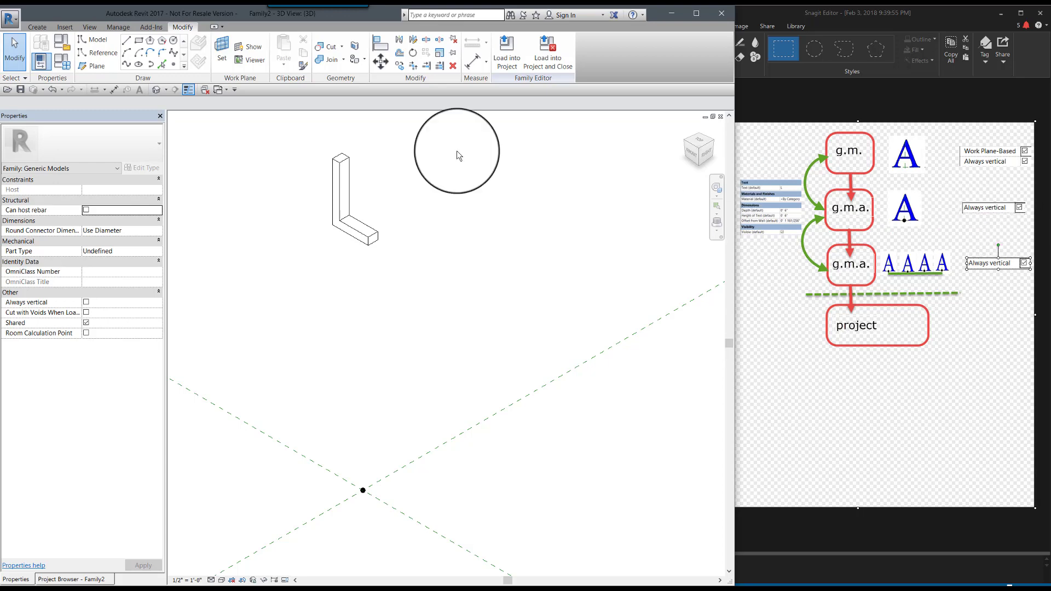
Enable Always vertical in the family category and parameters, keeping the Generic Models category
click(68, 48)
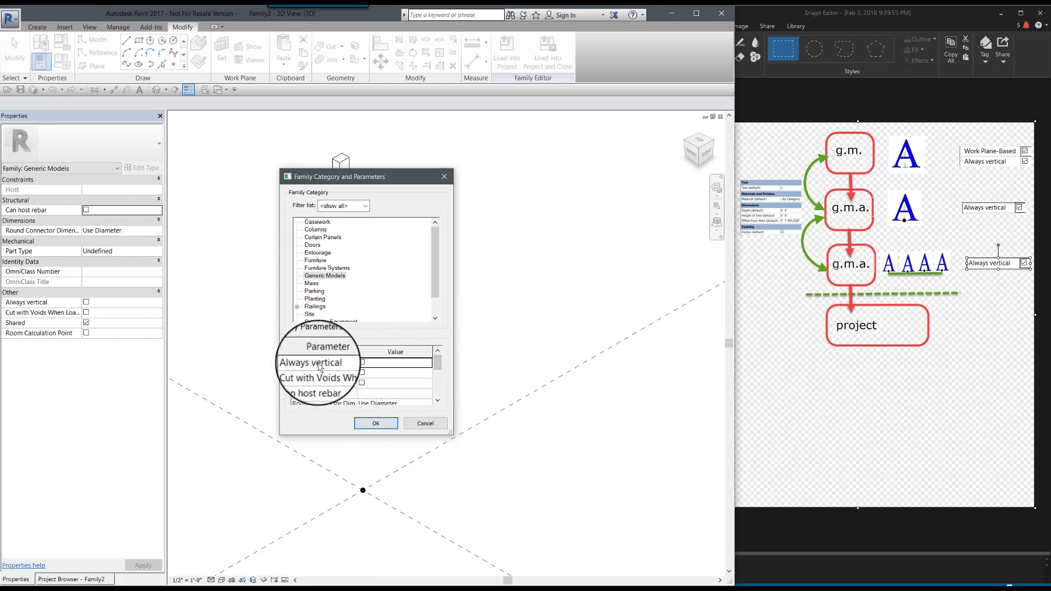
click(362, 362)
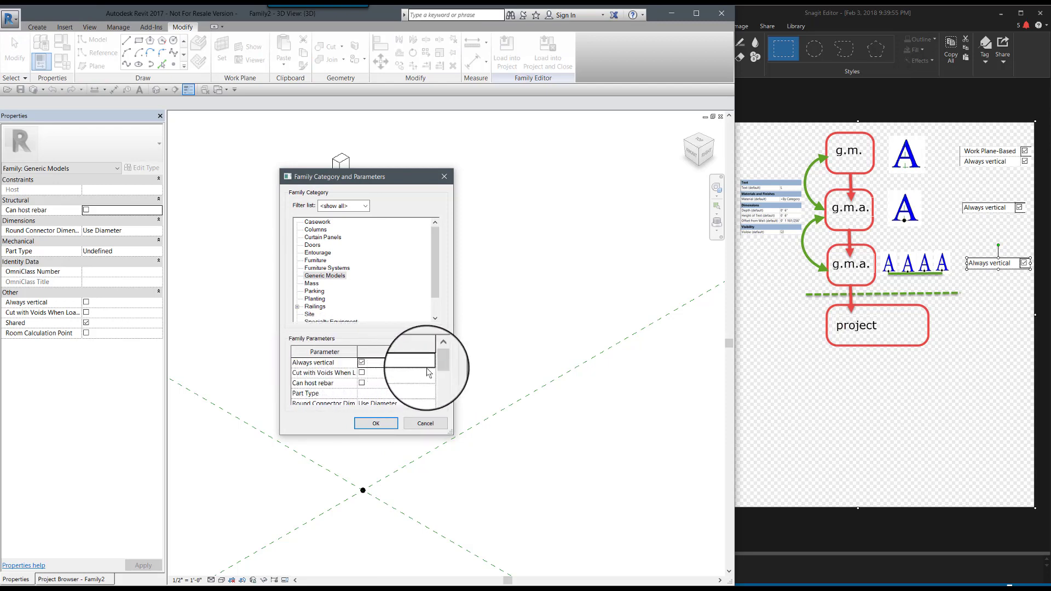
drag(439, 362, 440, 376)
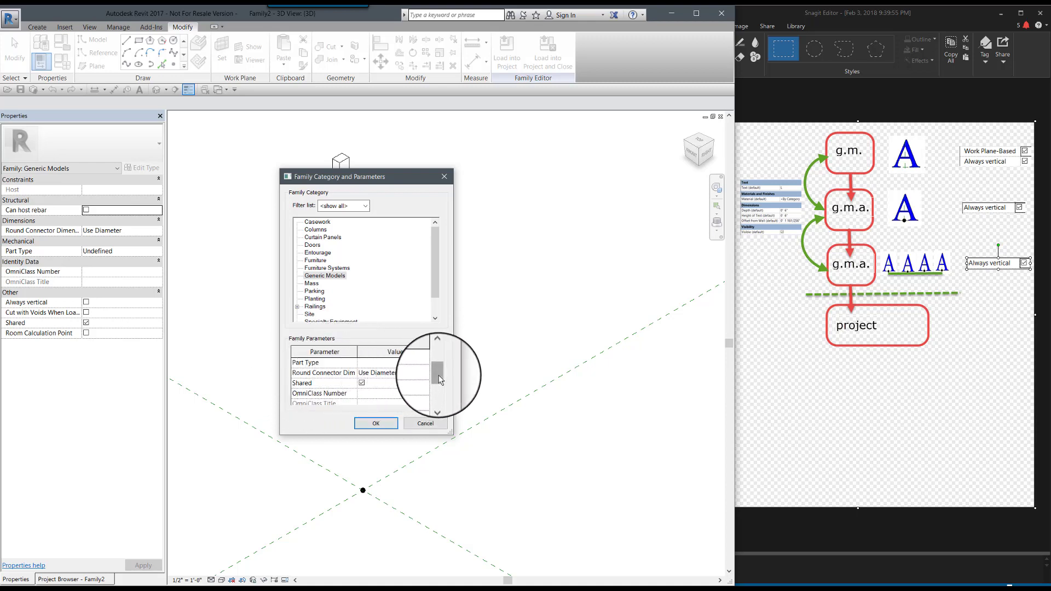
mouse_move(439, 375)
mouse_down()
mouse_move(440, 389)
mouse_move(438, 362)
mouse_up()
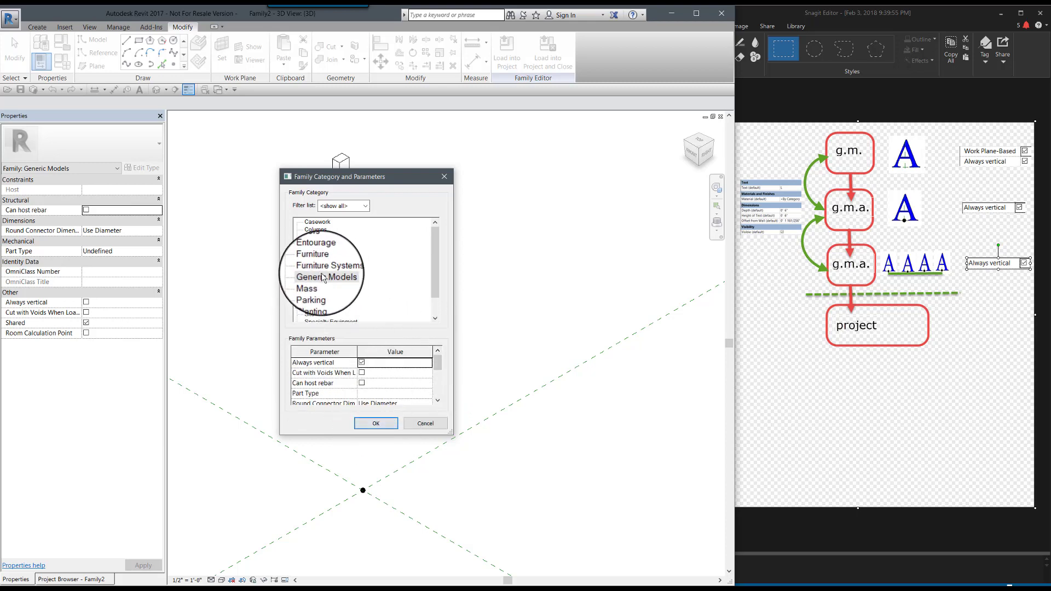
click(377, 425)
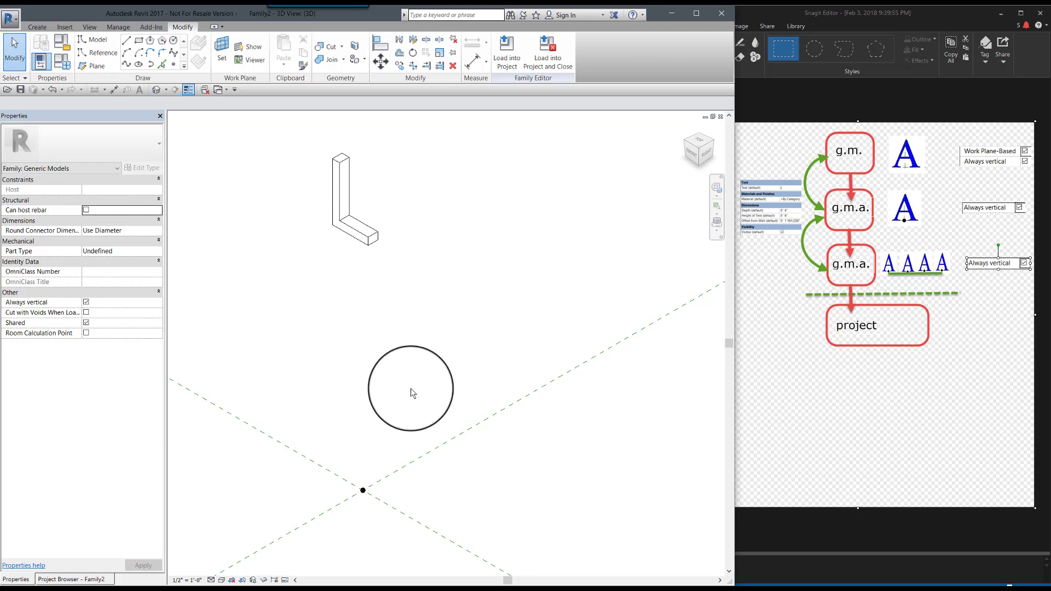
Save the adaptive family in Documents as gma_Model Text-Arial-repeater
click(16, 25)
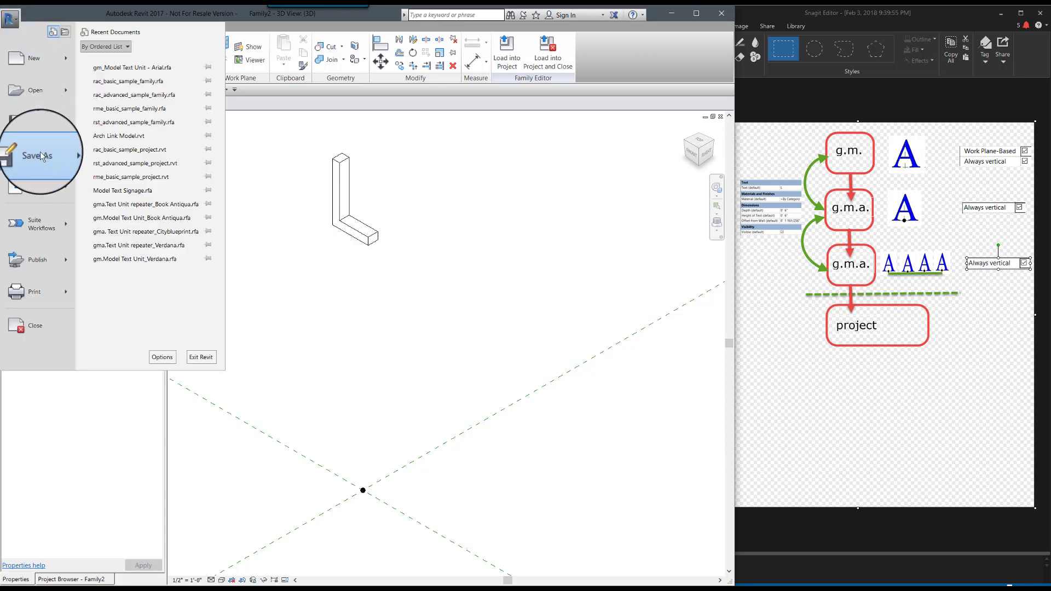
click(35, 133)
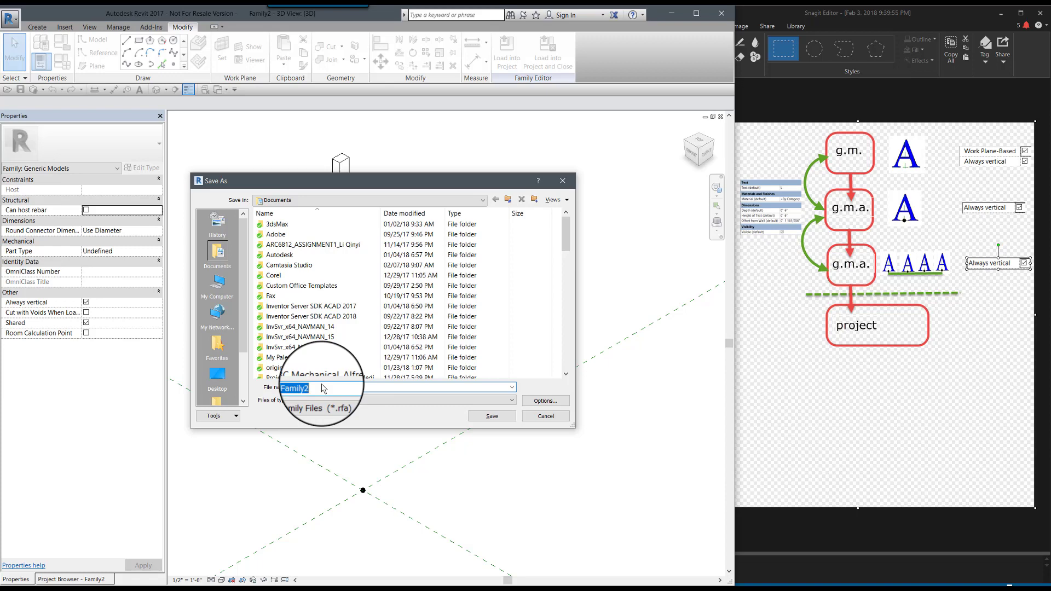
text(gma_Model Text-Arial-repeater)
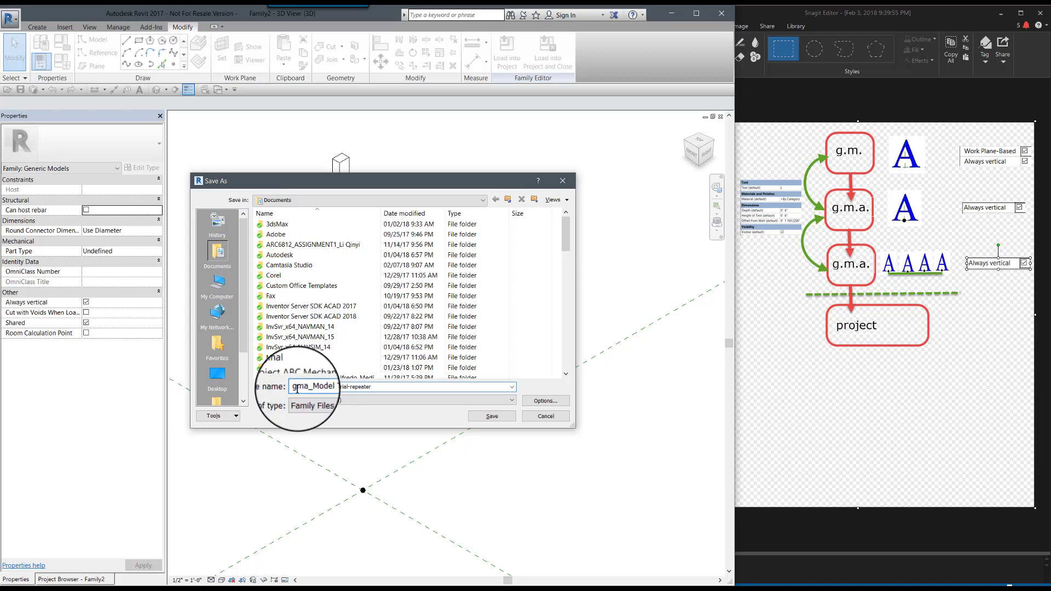
click(489, 417)
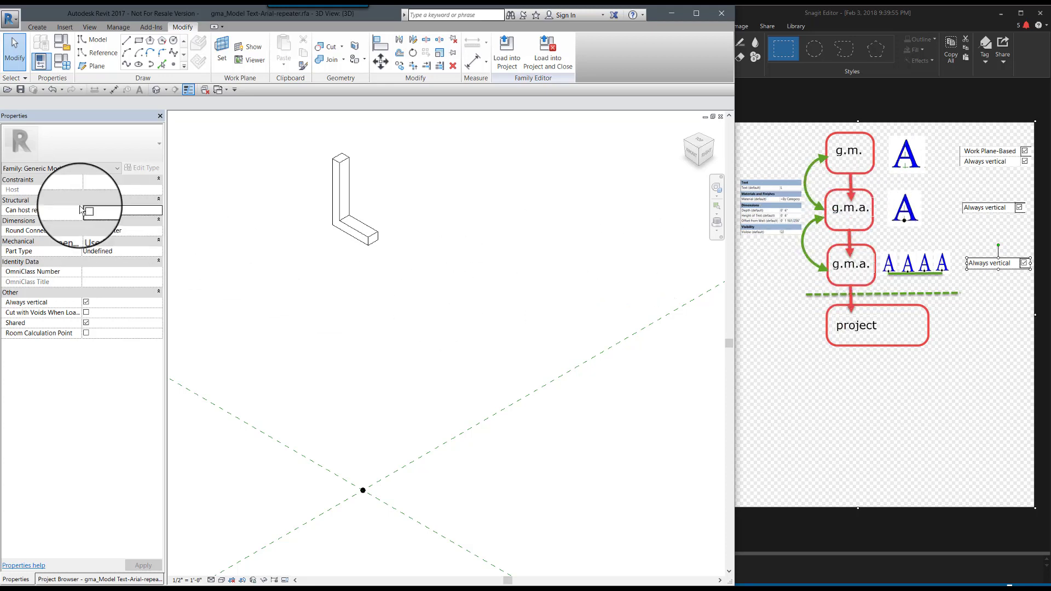
Create a new family from the Generic Model Adaptive.rft template
click(15, 24)
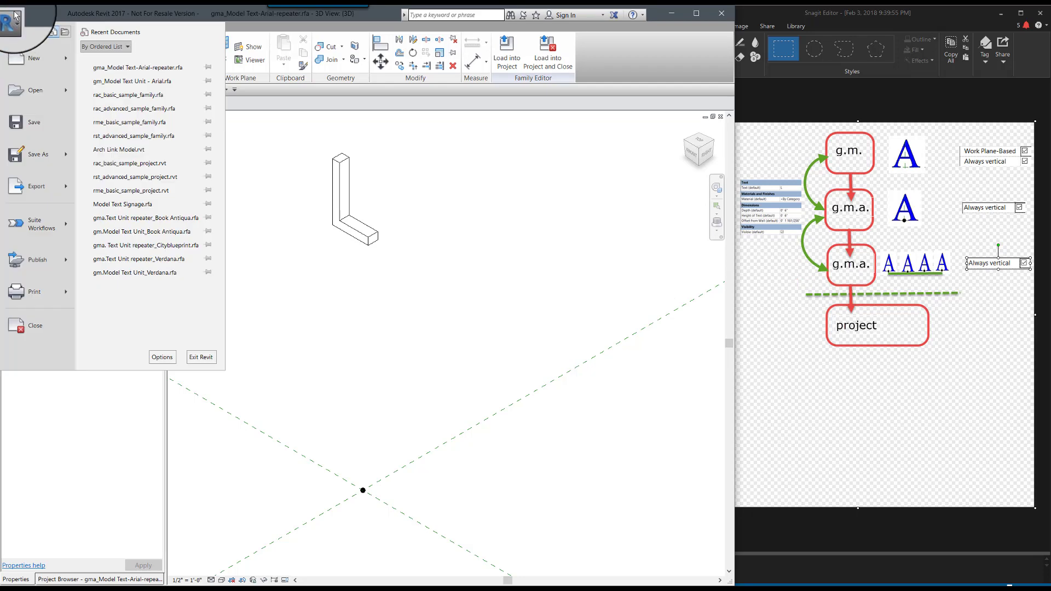
mouse_move(51, 71)
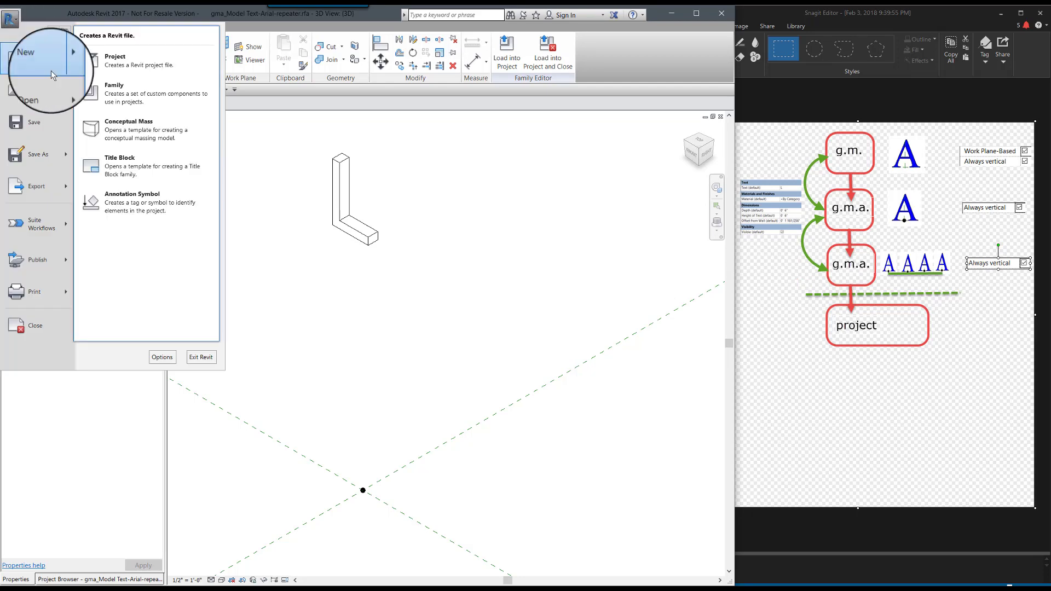
click(124, 96)
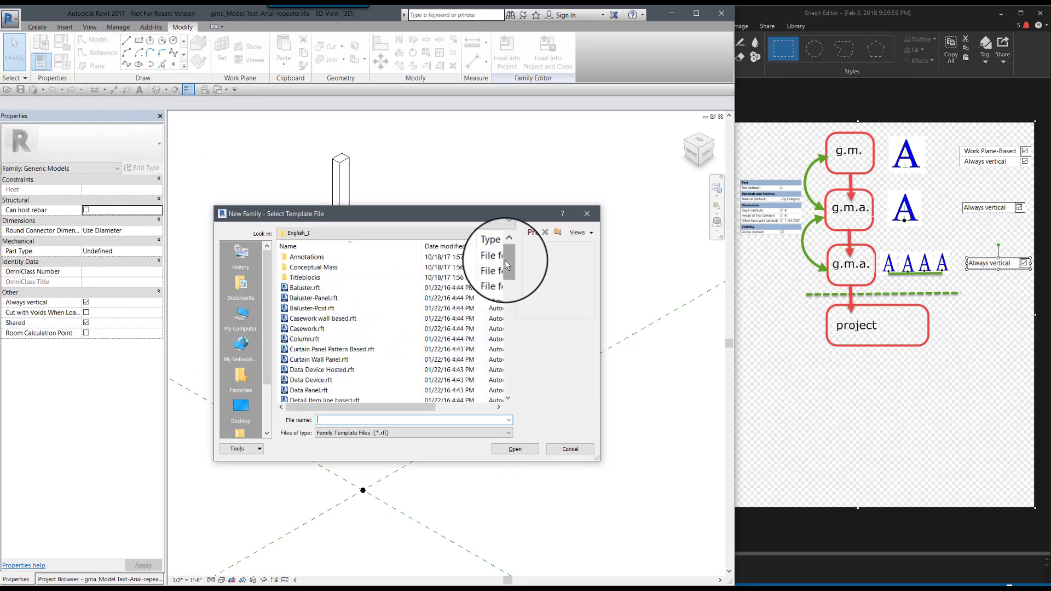
drag(505, 261, 517, 306)
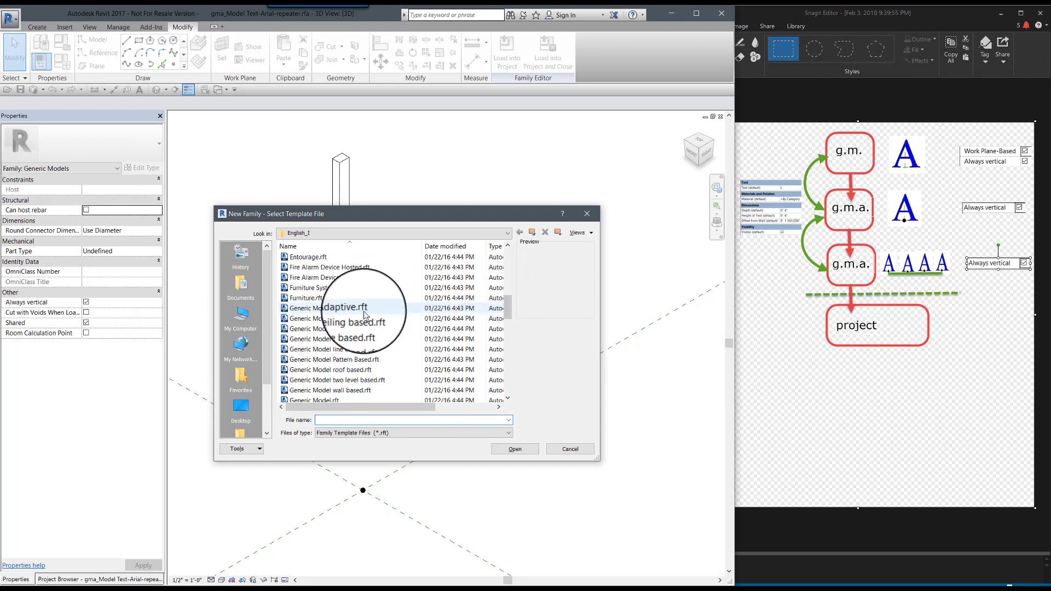
click(336, 308)
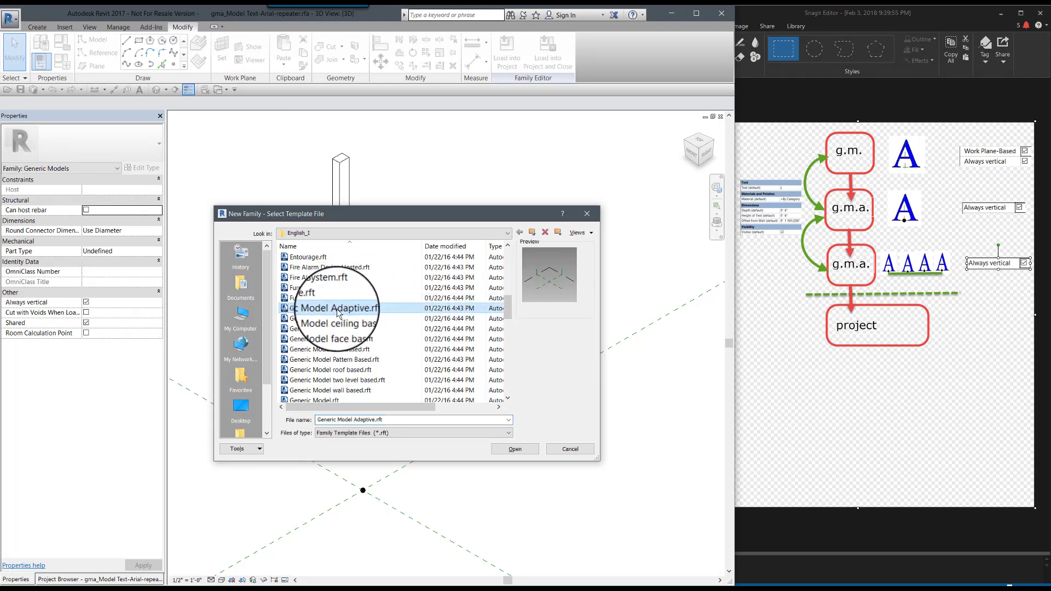
click(513, 452)
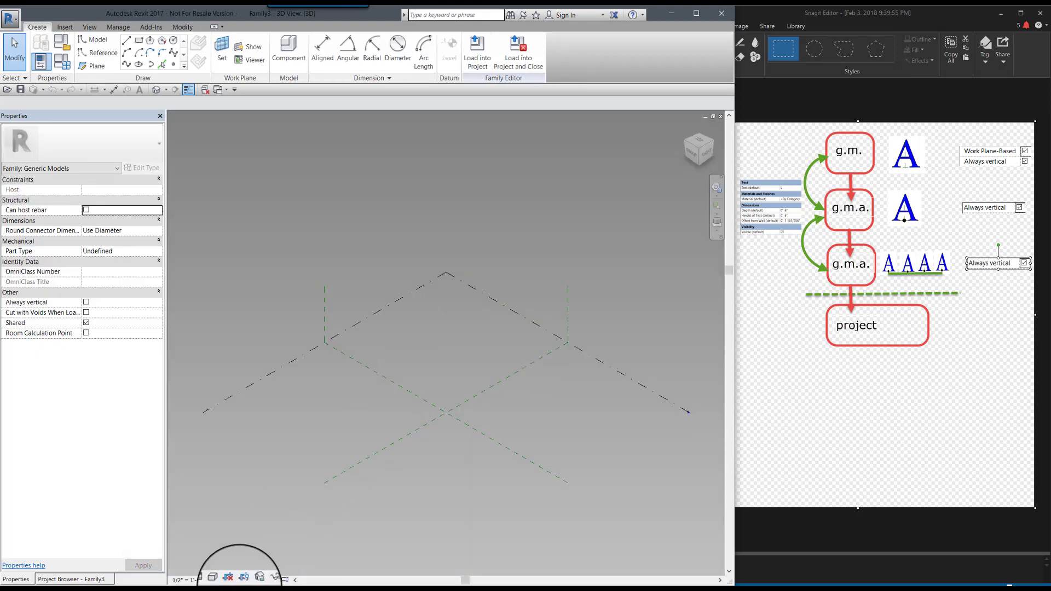
Remove the gradient background from the new family's 3D view through its graphic display options
click(222, 581)
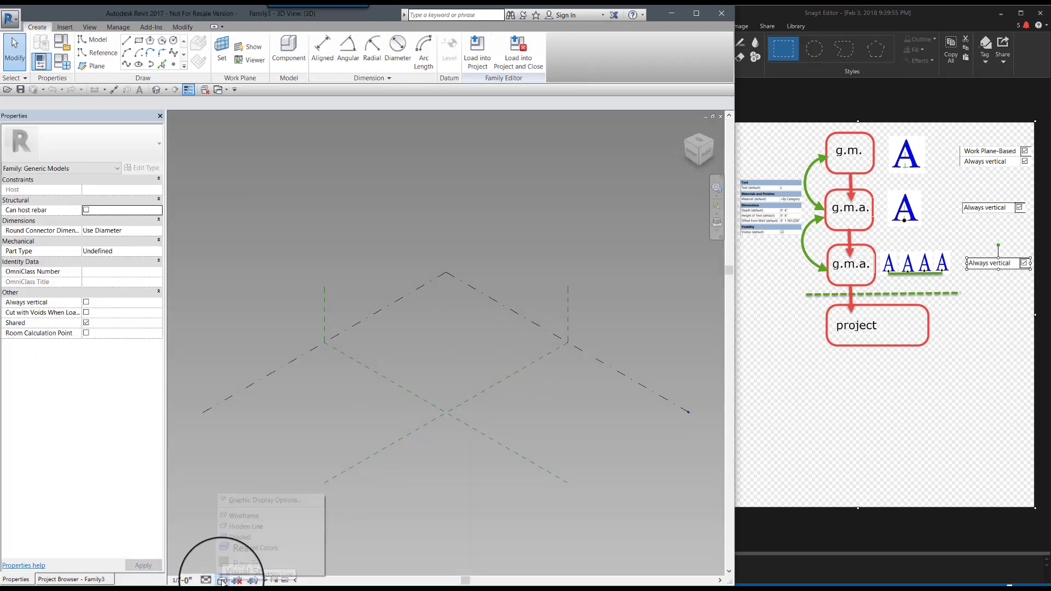
click(252, 500)
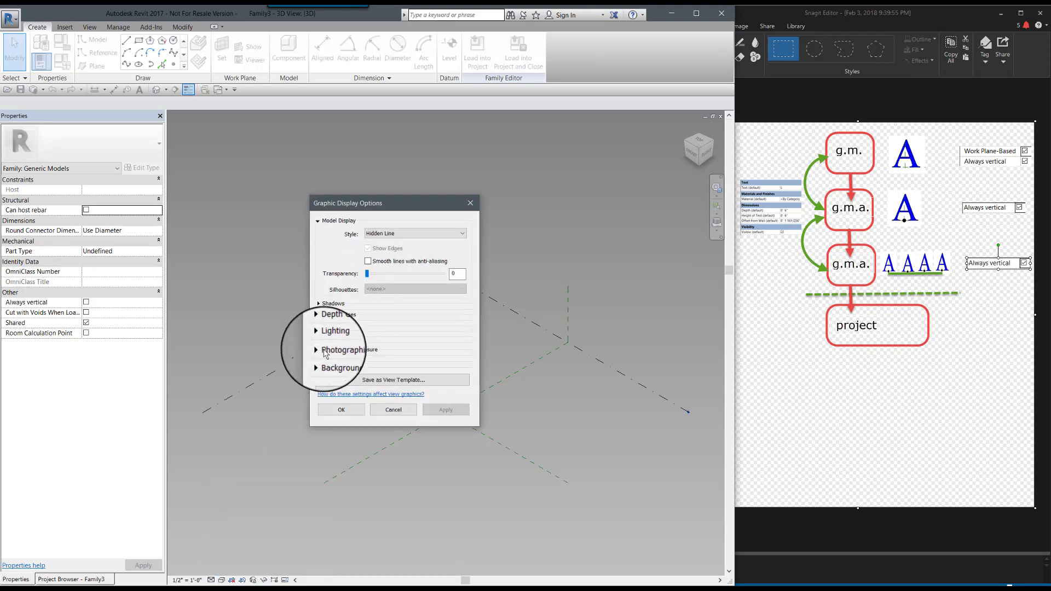
click(322, 361)
click(362, 381)
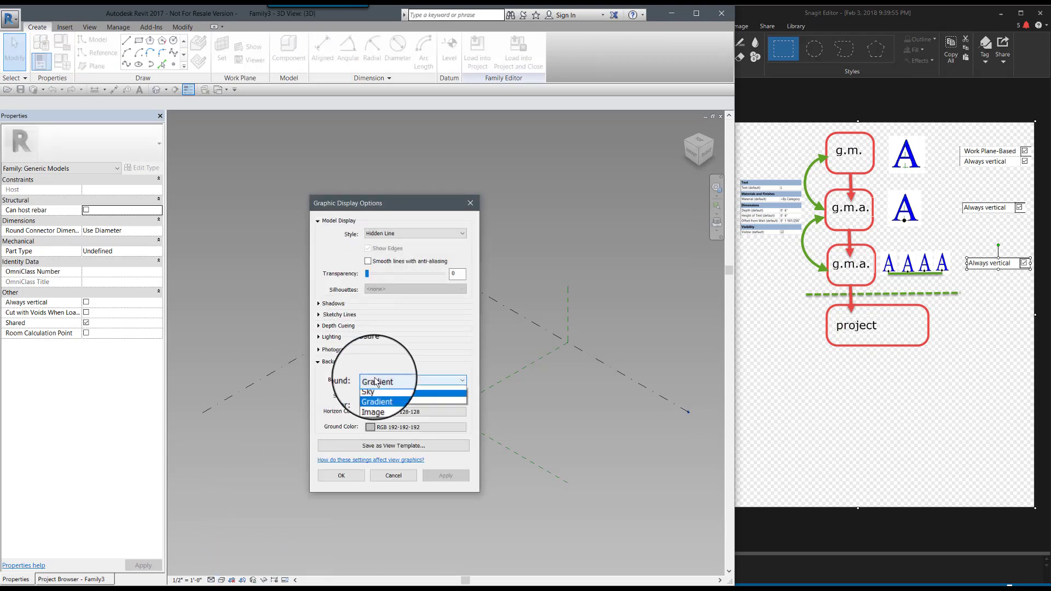
click(377, 388)
click(348, 477)
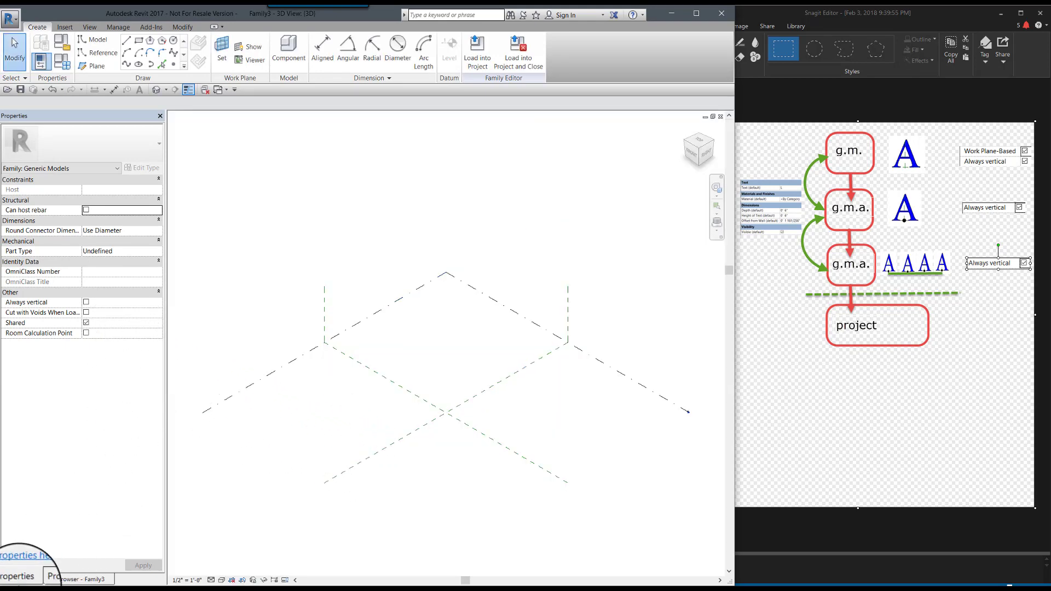
Rename the Back elevation view as True Front
click(63, 581)
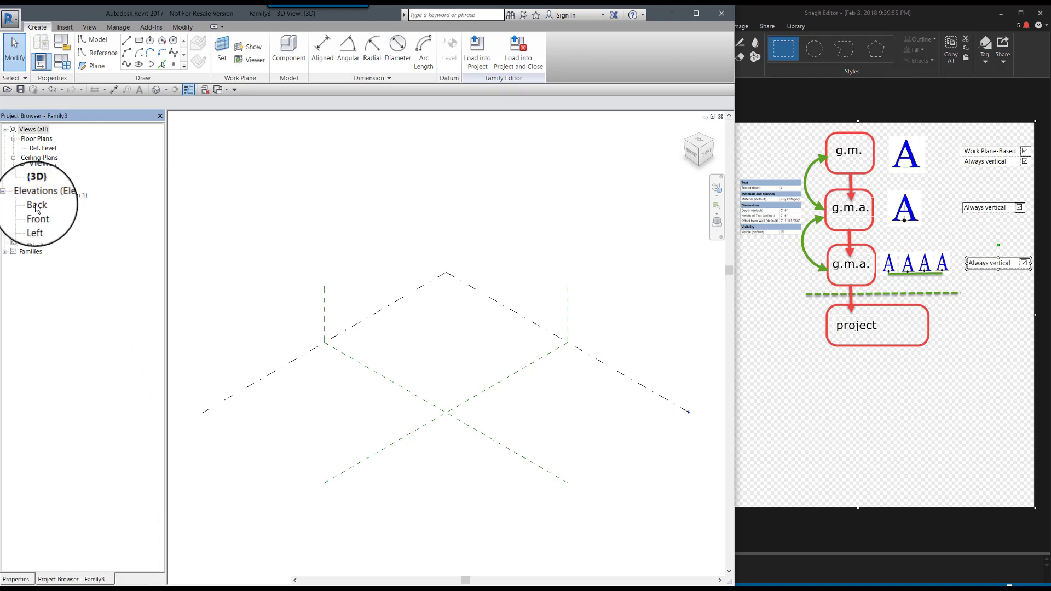
right_click(35, 204)
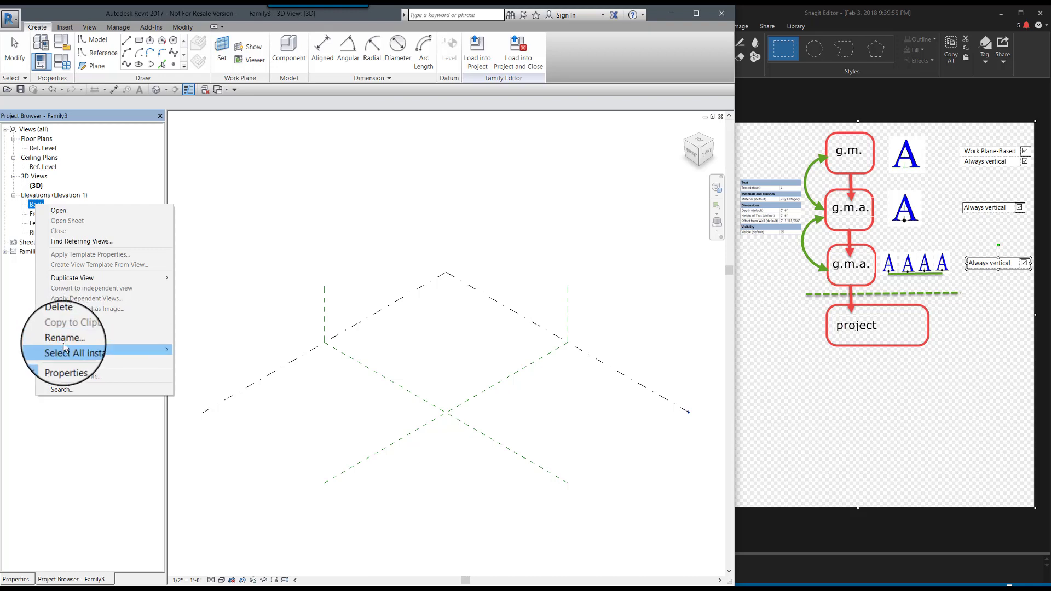
click(62, 339)
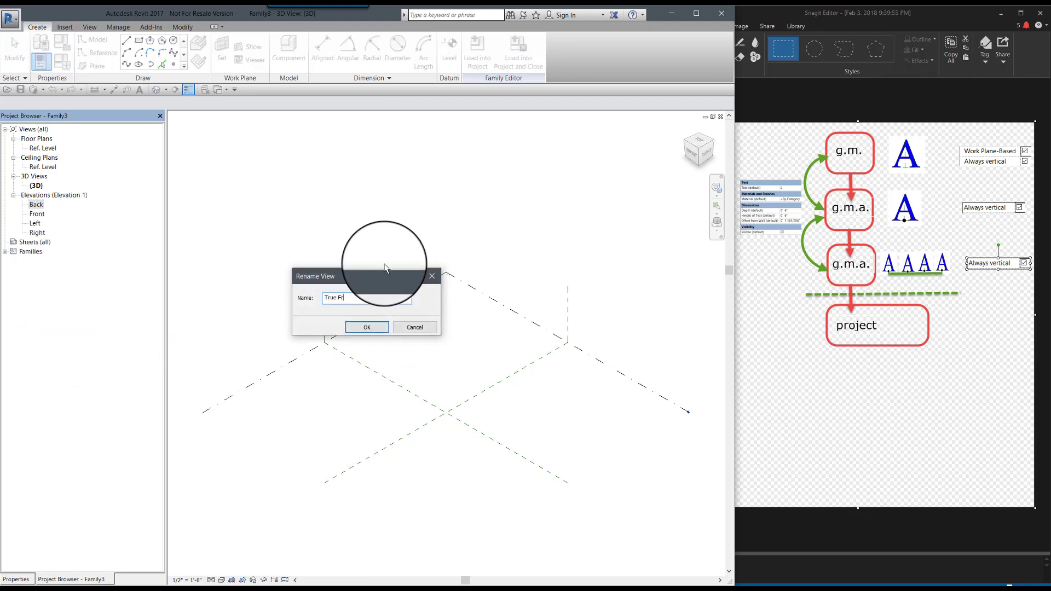
click(366, 326)
Rename the original Front elevation view as Back
right_click(37, 206)
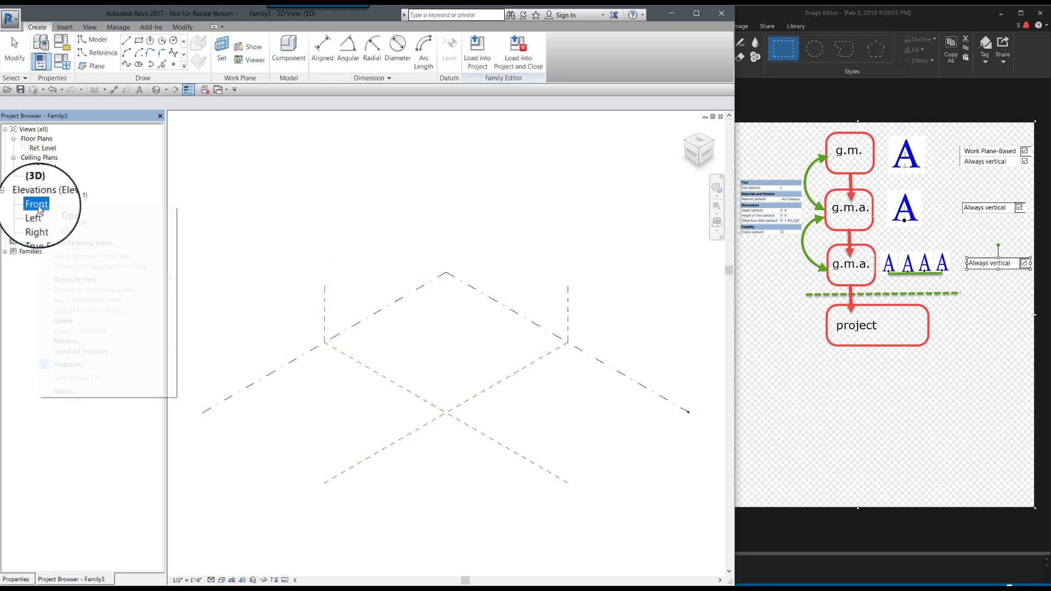
click(64, 340)
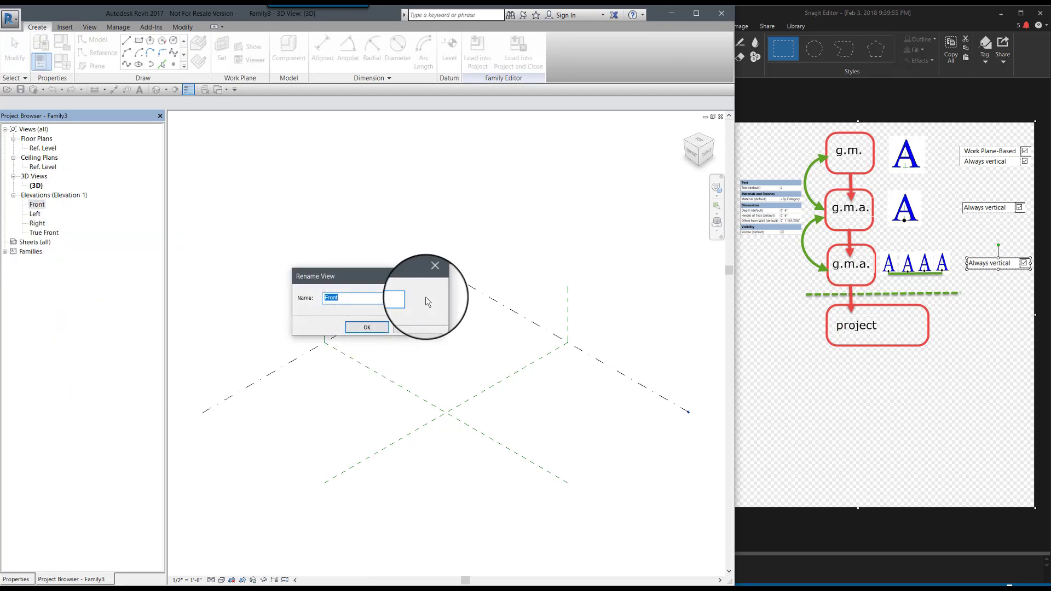
text(Back)
click(370, 328)
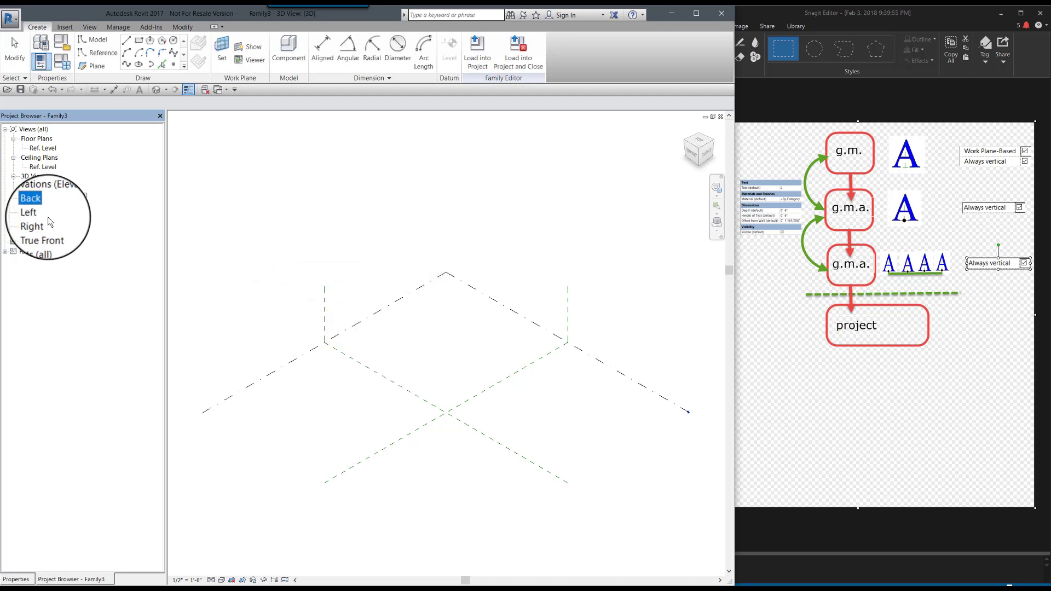
Rename the True Front elevation view as Front
click(43, 232)
right_click(42, 233)
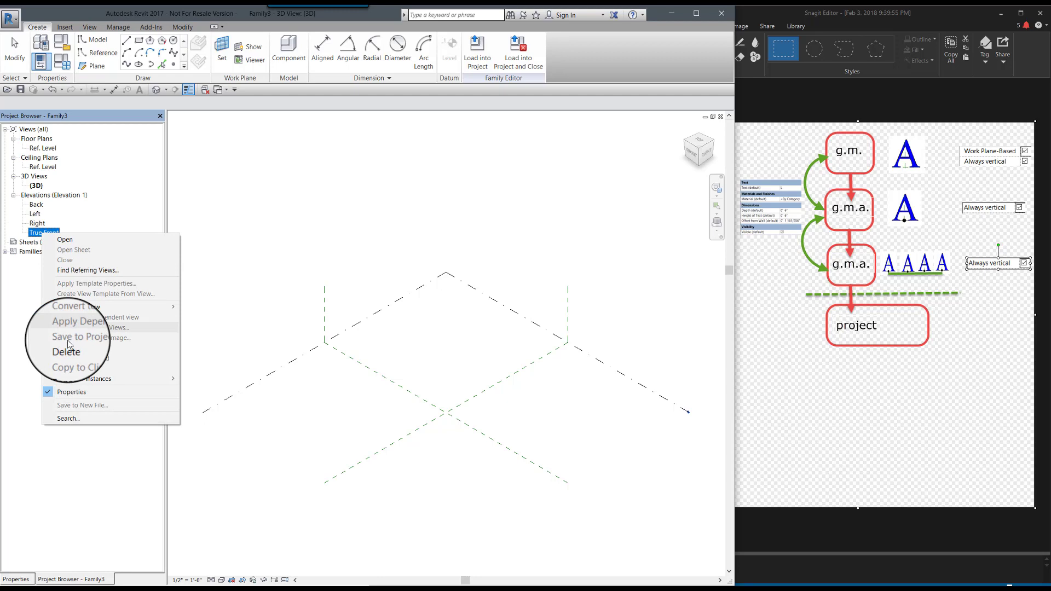
click(75, 370)
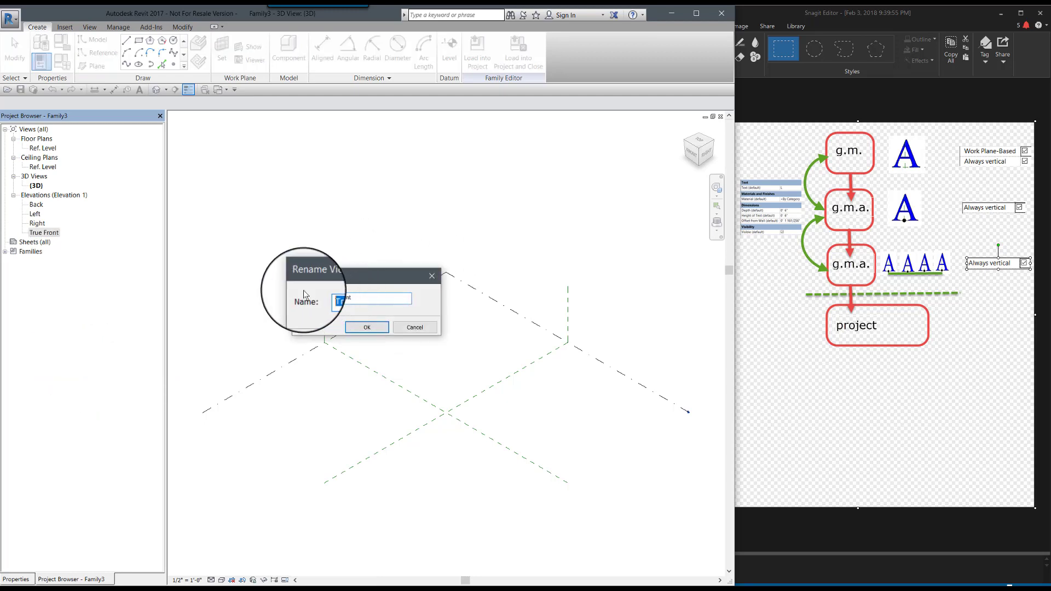
text(Front)
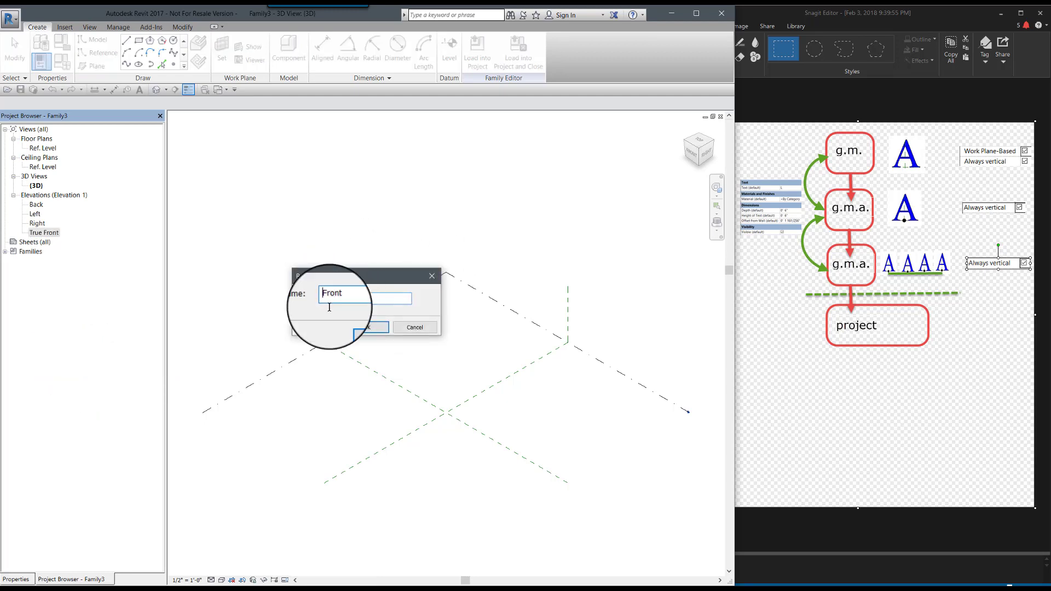
click(363, 327)
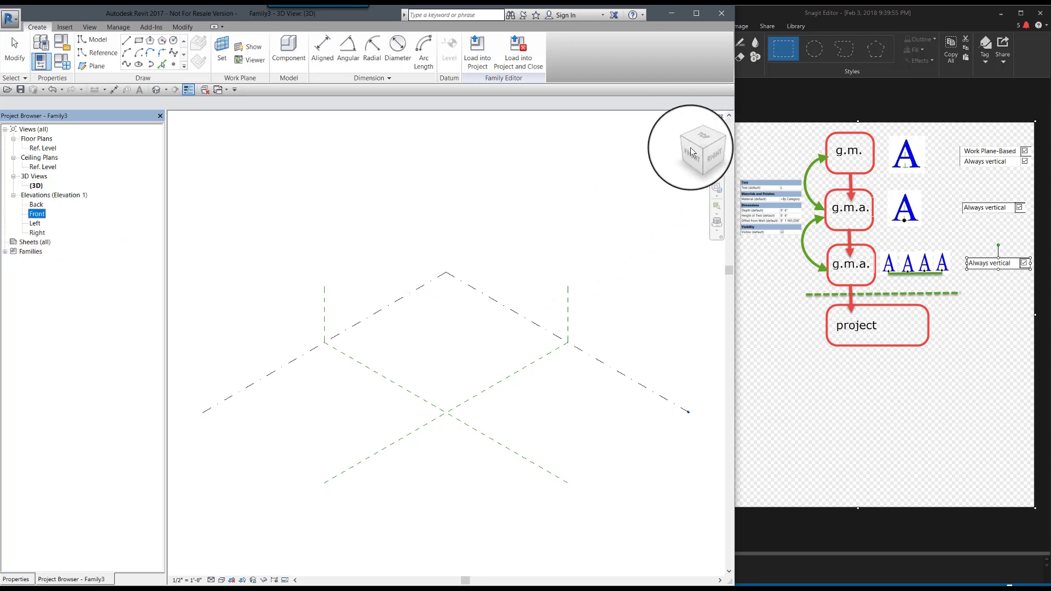
click(506, 418)
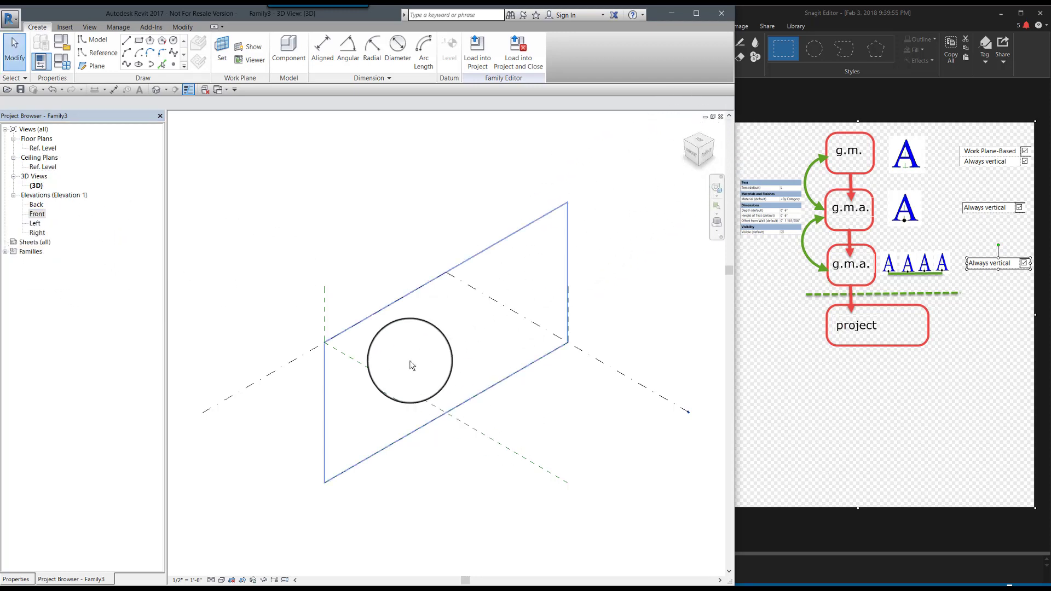
In the Ref. Level floor plan, place three reference points along the horizontal reference plane, starting at the intersection of the two planes
double_click(41, 149)
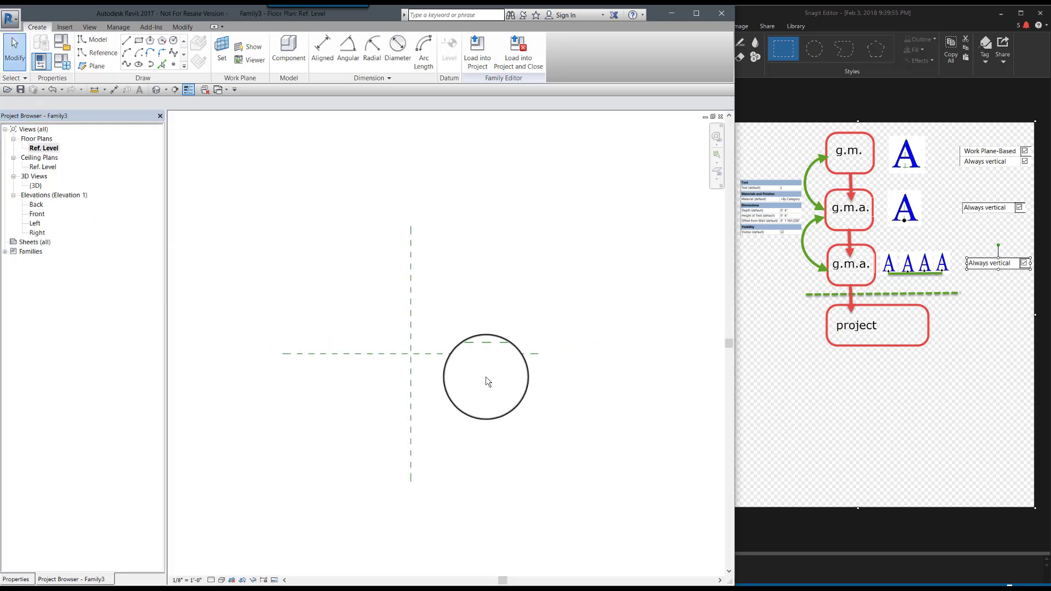
click(173, 64)
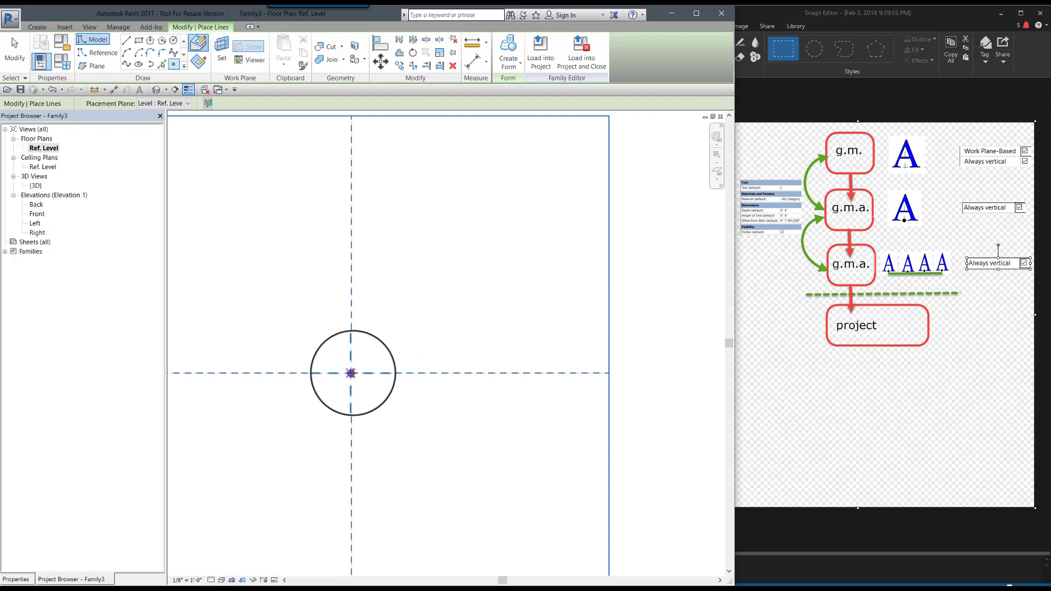
click(351, 372)
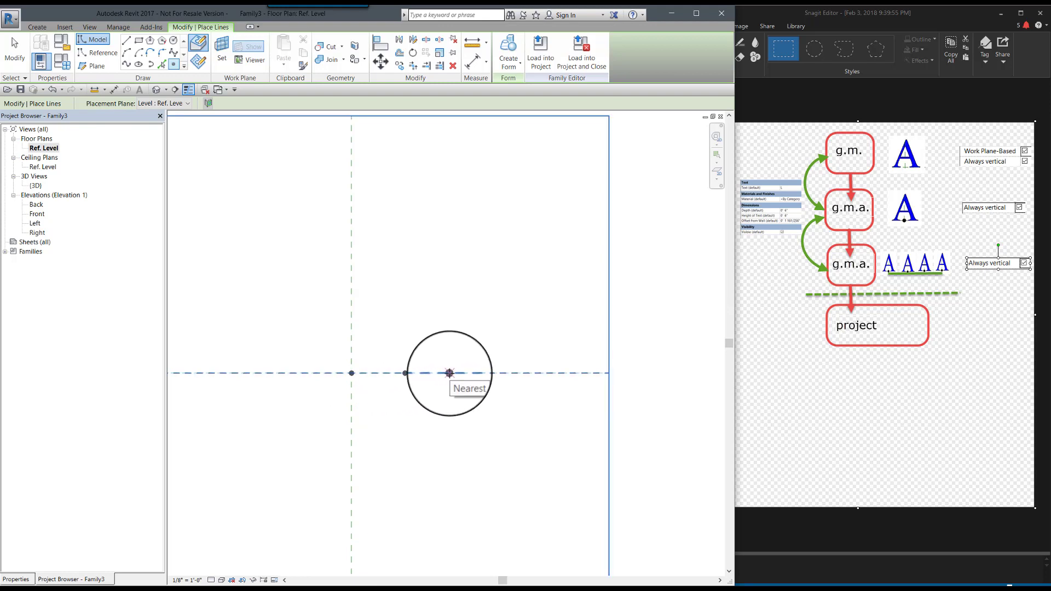
click(449, 373)
click(187, 234)
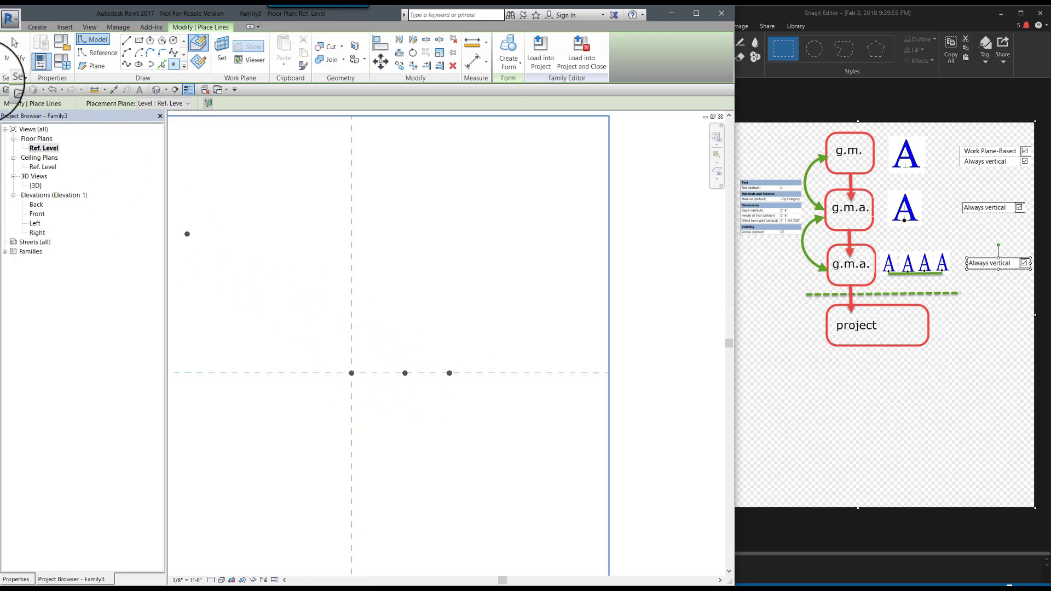
click(11, 57)
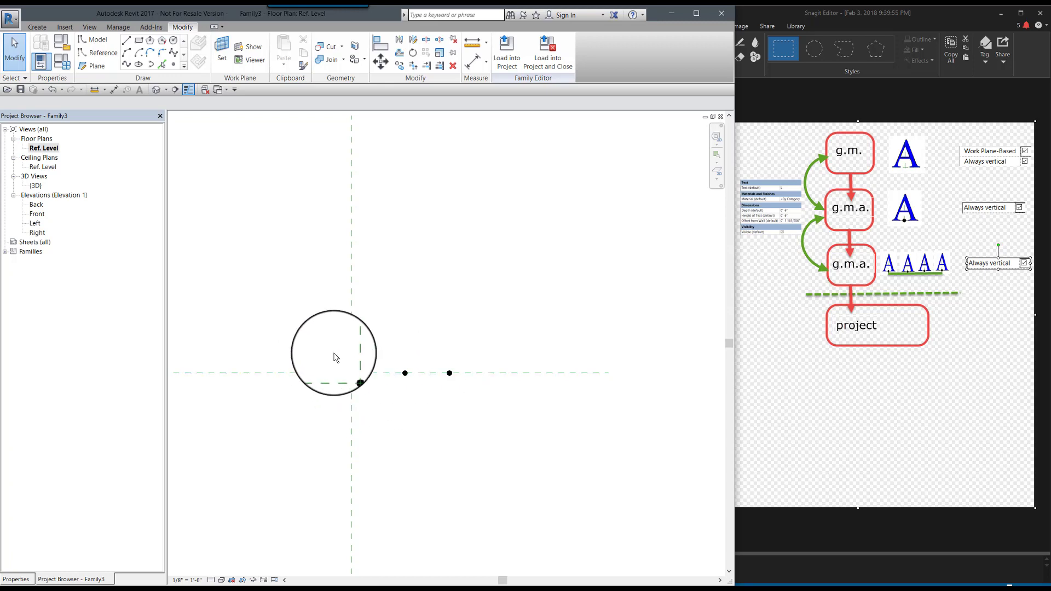
Connect the three reference points with a Spline Through Points and turn the spline into a reference line
drag(334, 353, 479, 404)
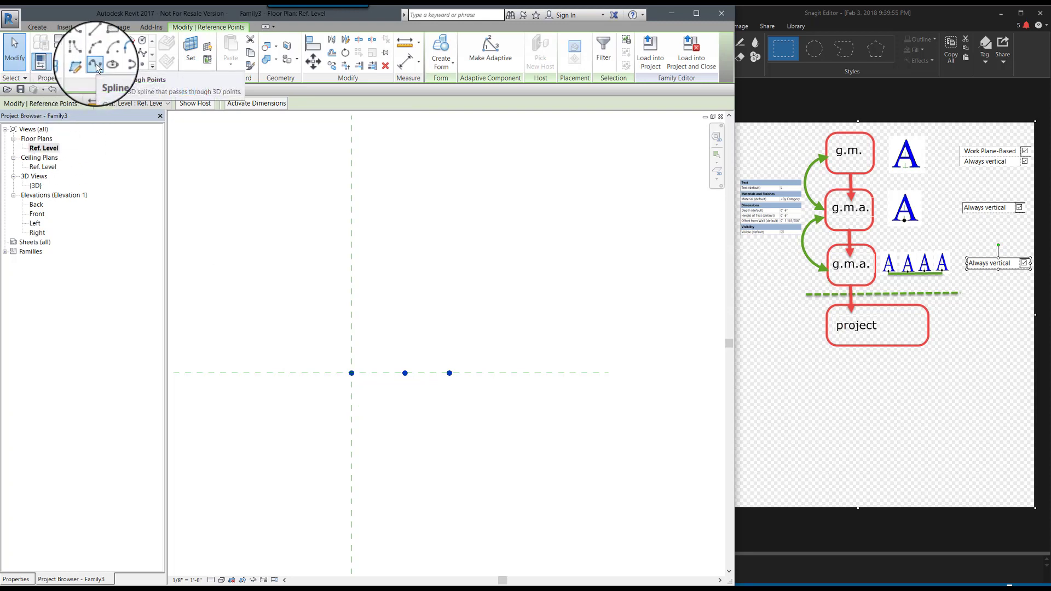
click(96, 63)
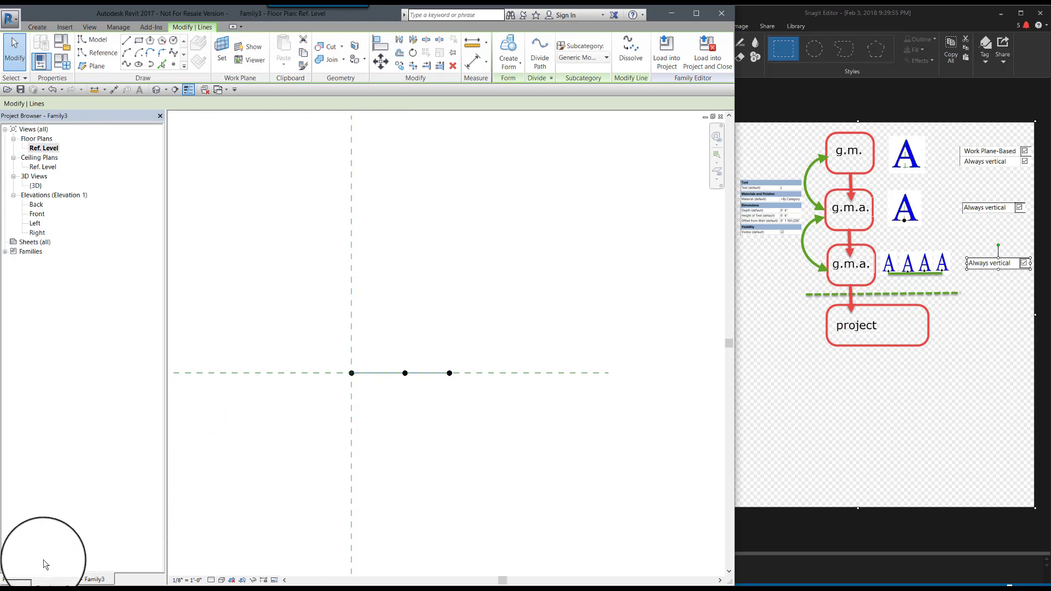
click(23, 580)
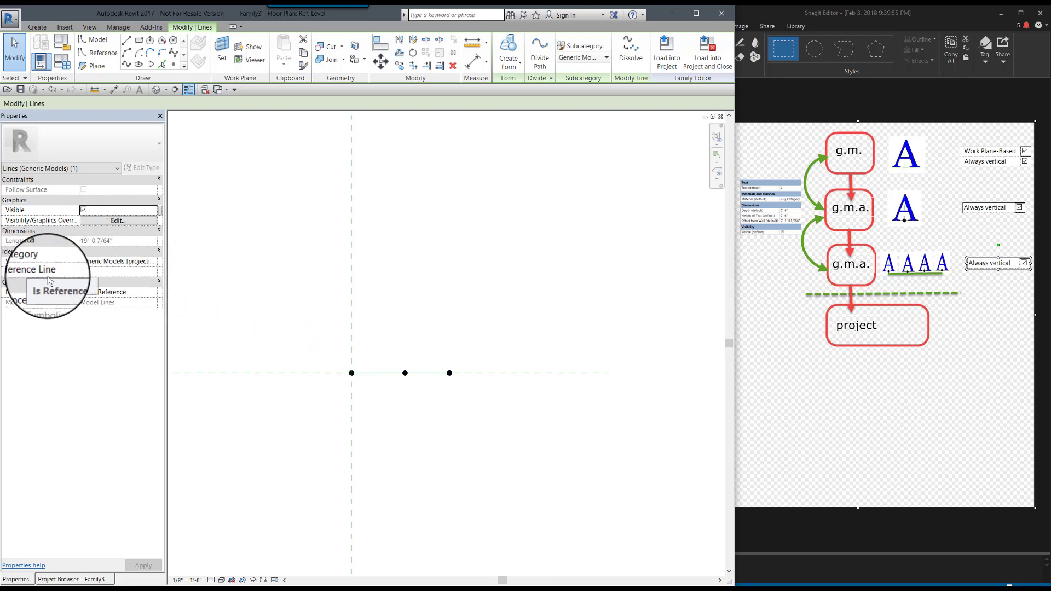
click(84, 271)
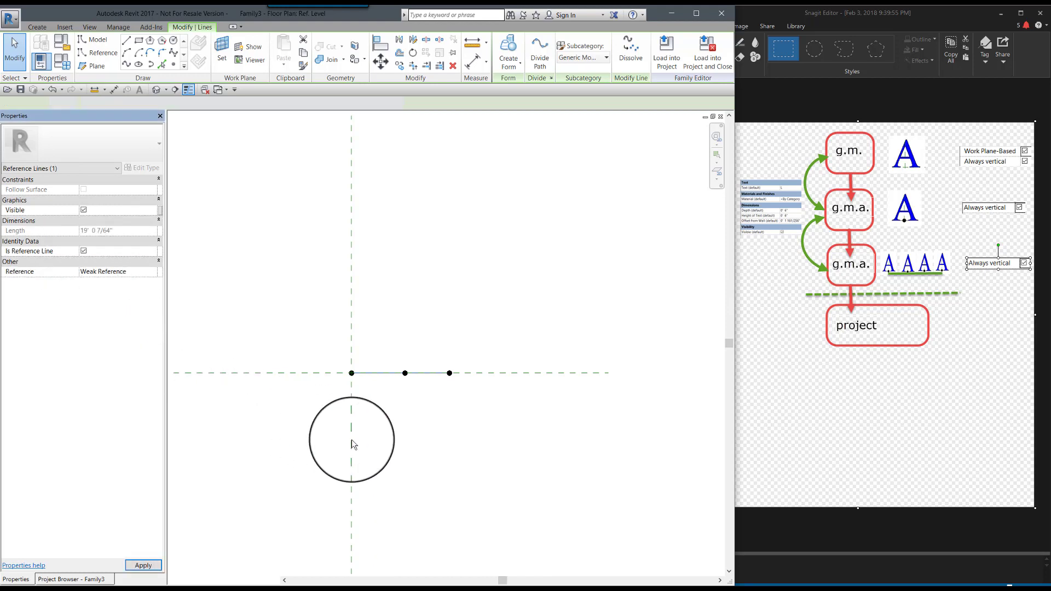
click(418, 426)
Filter the selection of the spline and its points to only the three reference points and make them adaptive
scroll(376, 385, up, 5)
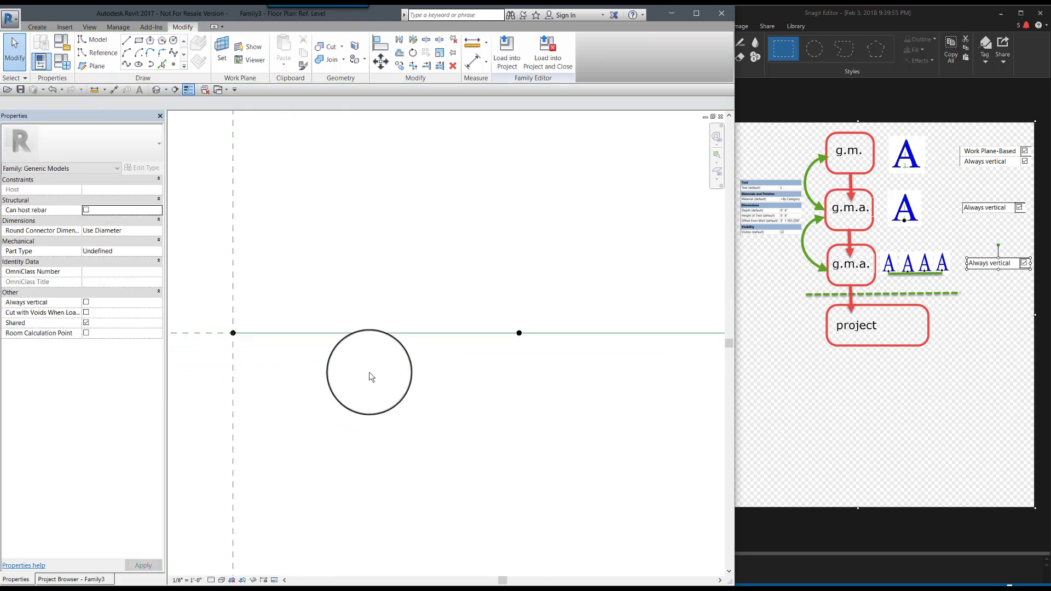
scroll(362, 392, down, 9)
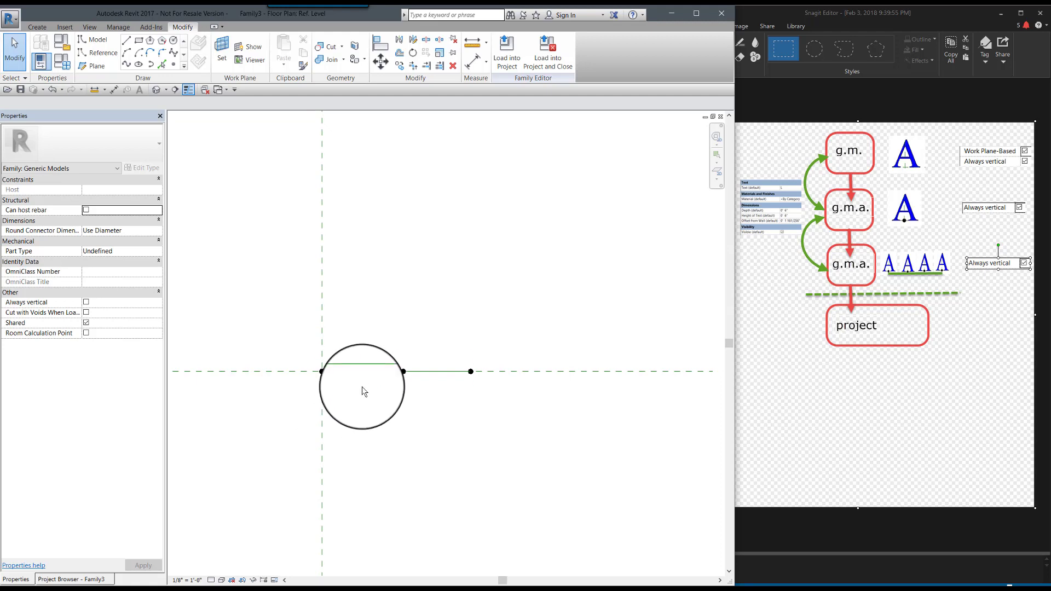
scroll(415, 416, up, 1)
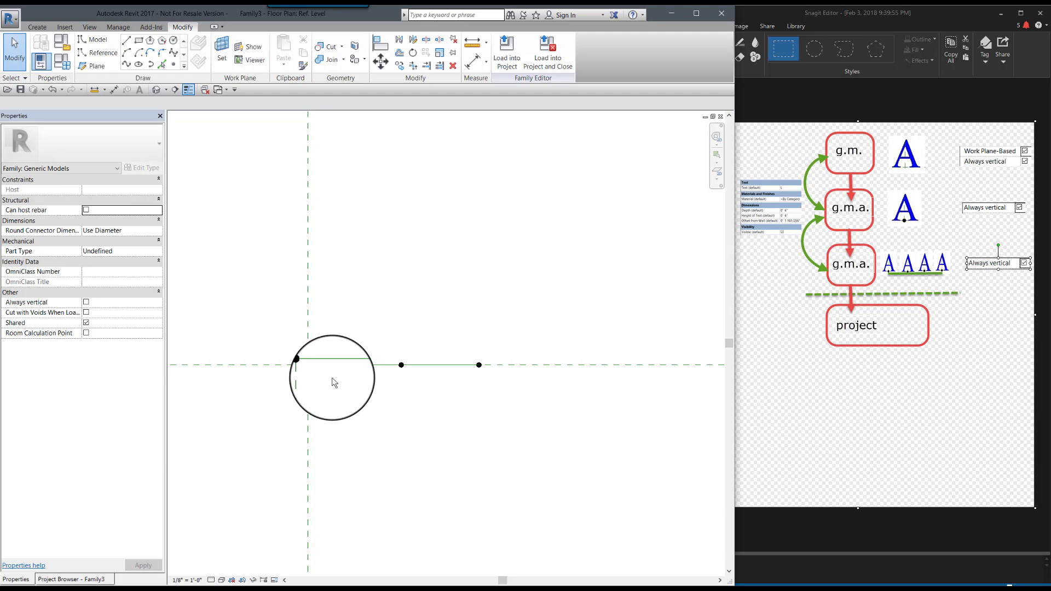
drag(285, 335, 506, 411)
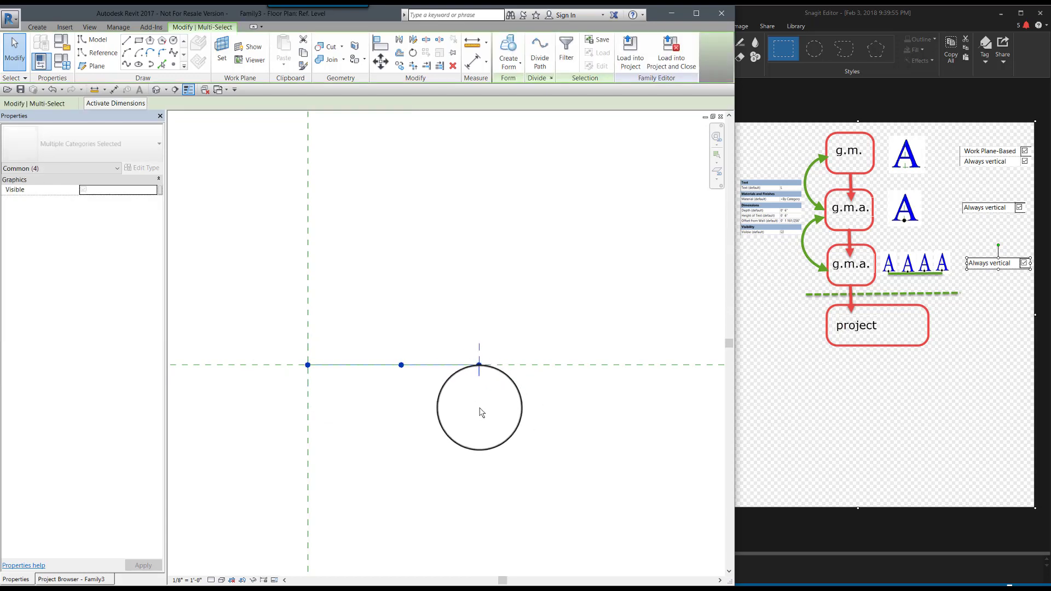
click(572, 58)
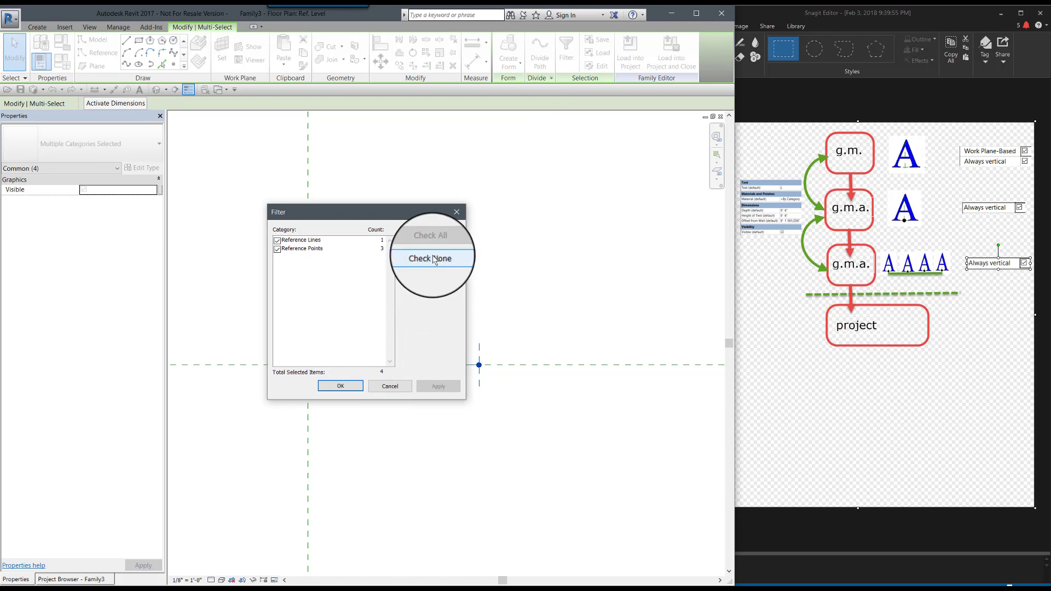
click(439, 261)
click(275, 249)
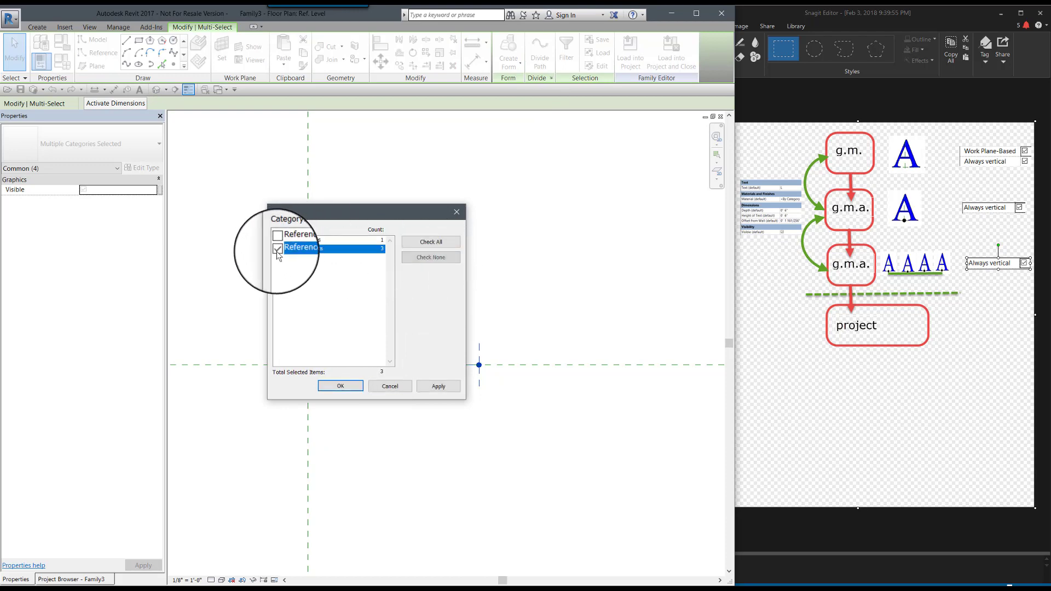
click(348, 390)
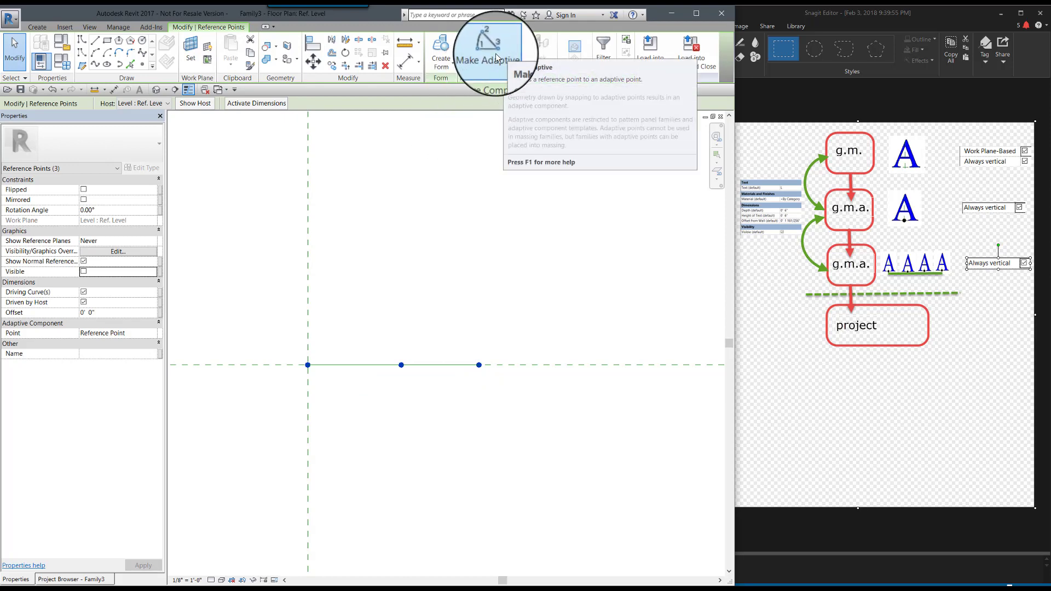
click(495, 55)
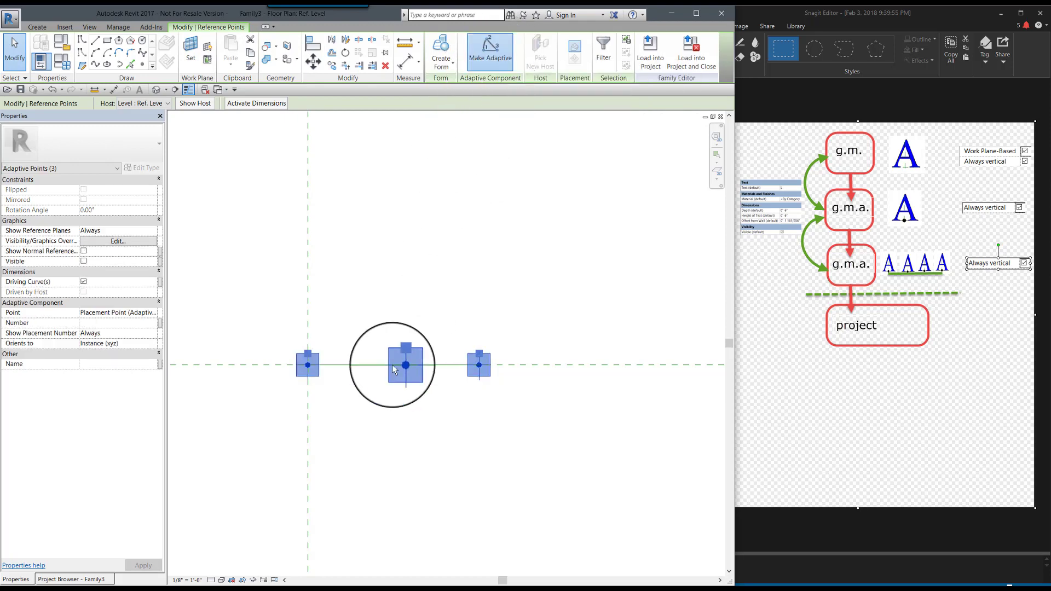
Divide the reference line running through the three adaptive points into a divided path
click(377, 414)
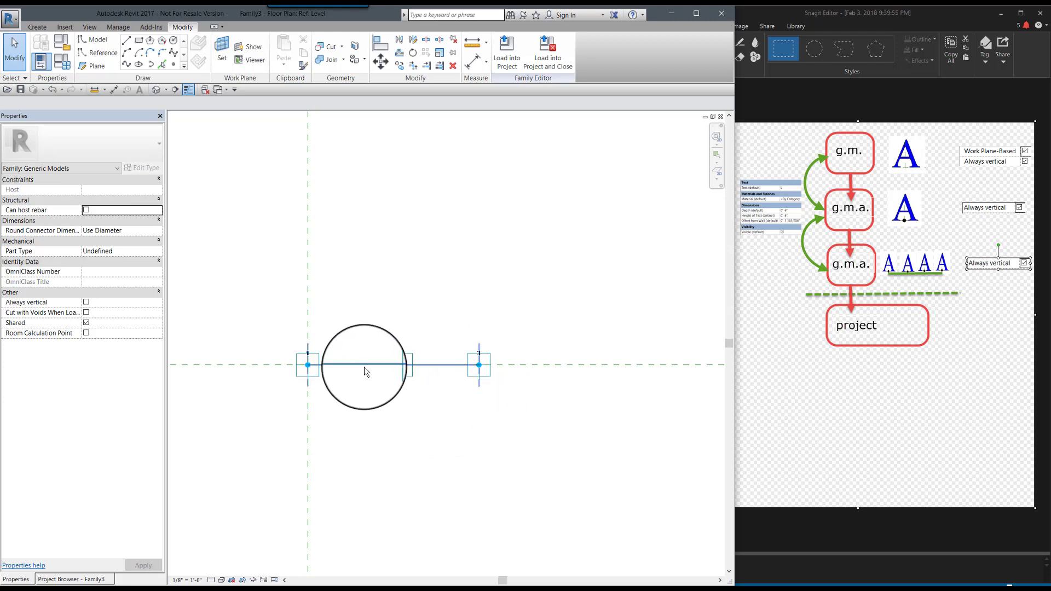
click(364, 371)
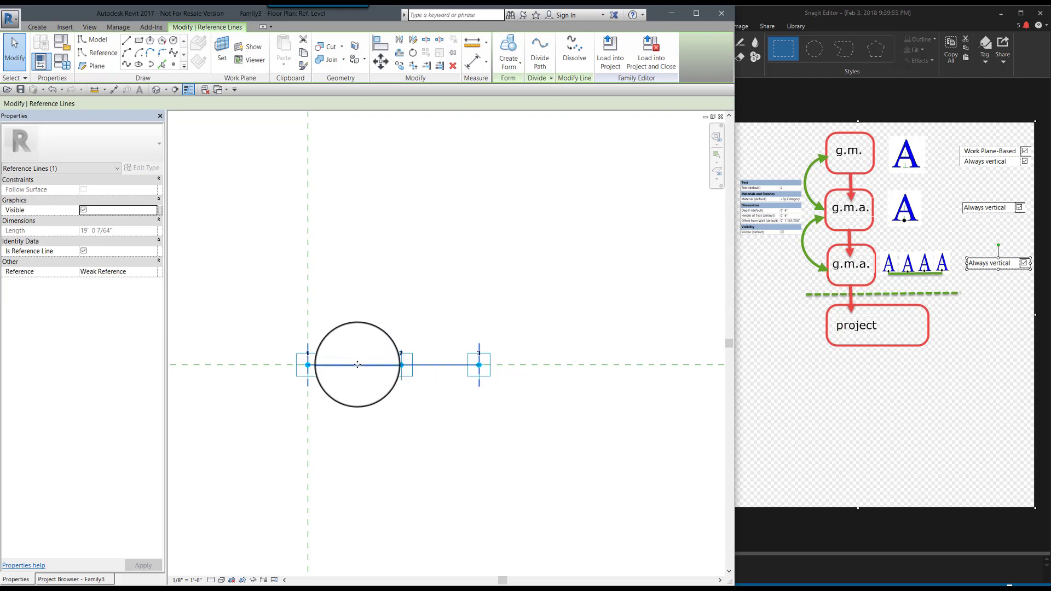
click(539, 58)
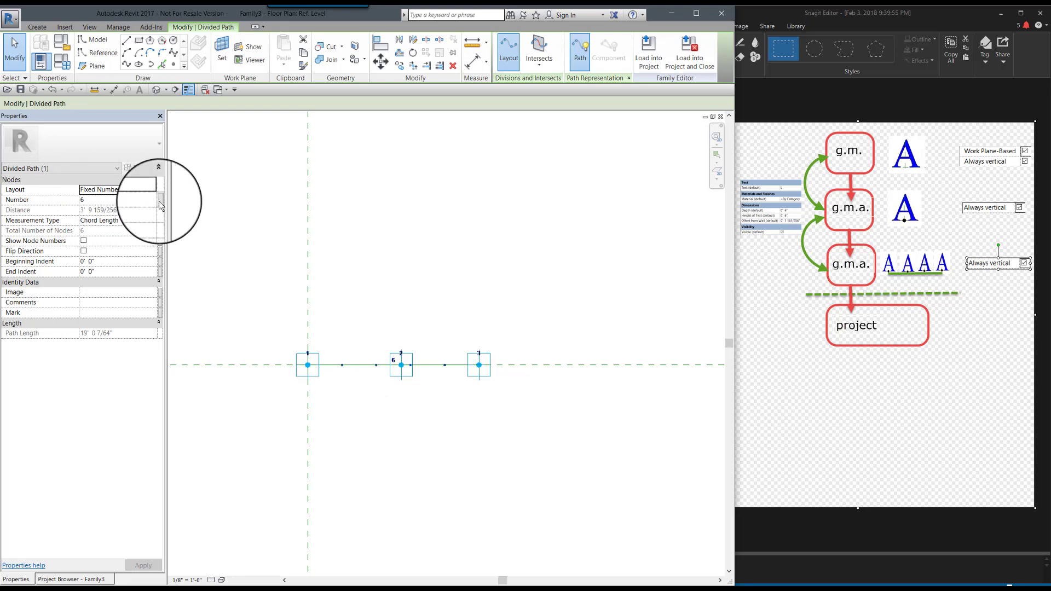
Link the divided path's number of nodes to a new instance family parameter called "# of Nodes"
click(159, 200)
click(453, 368)
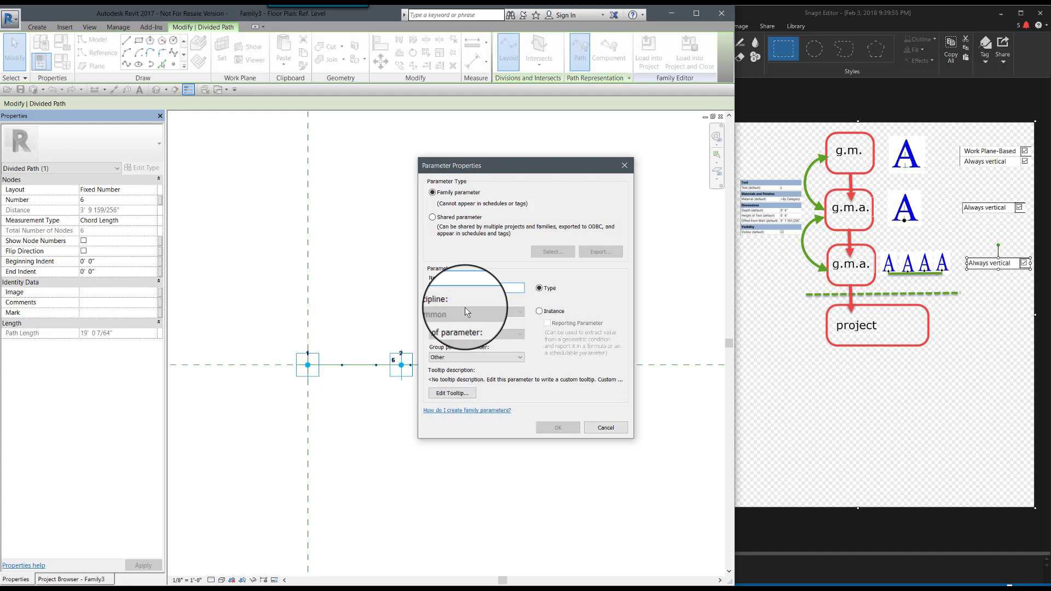
text(Nodes)
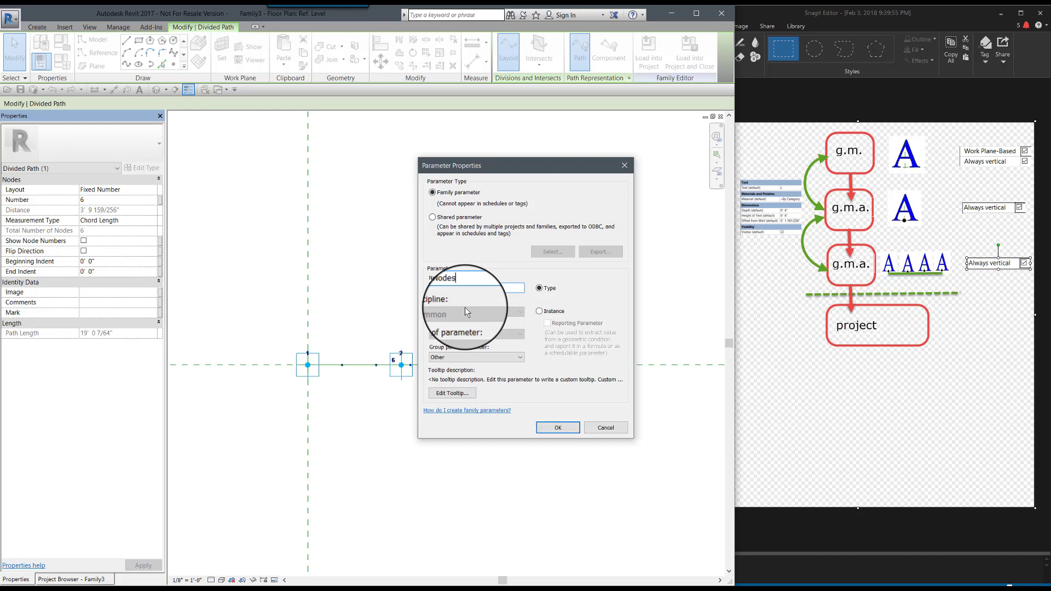
click(538, 311)
click(557, 429)
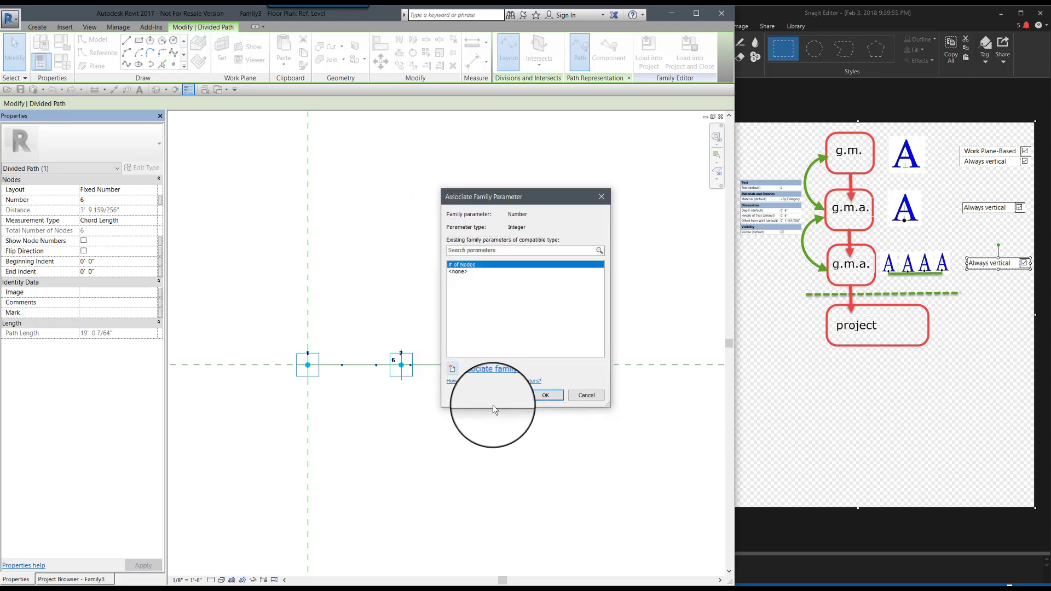
click(538, 395)
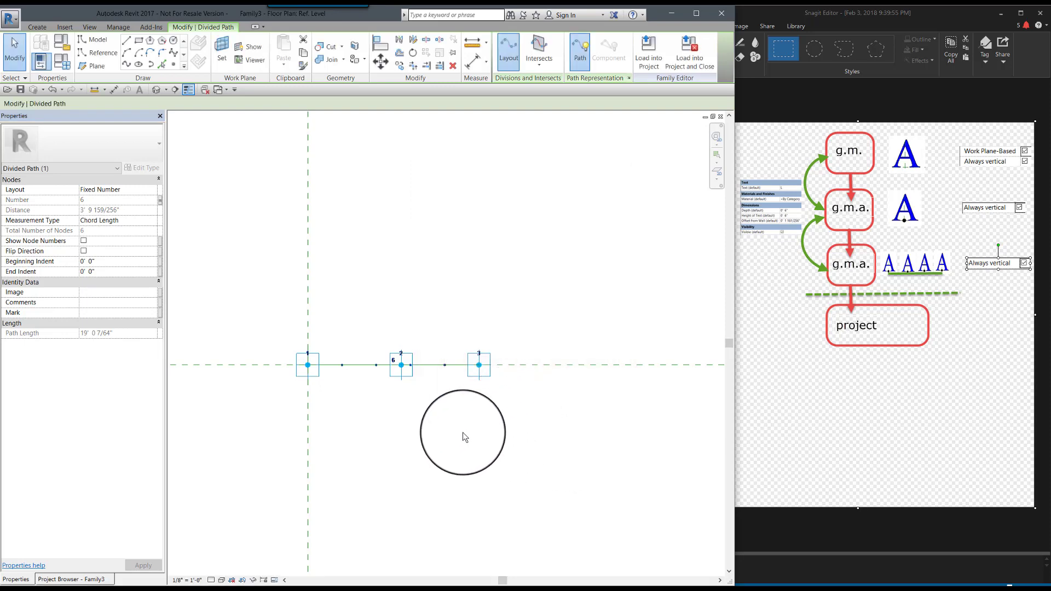
click(482, 444)
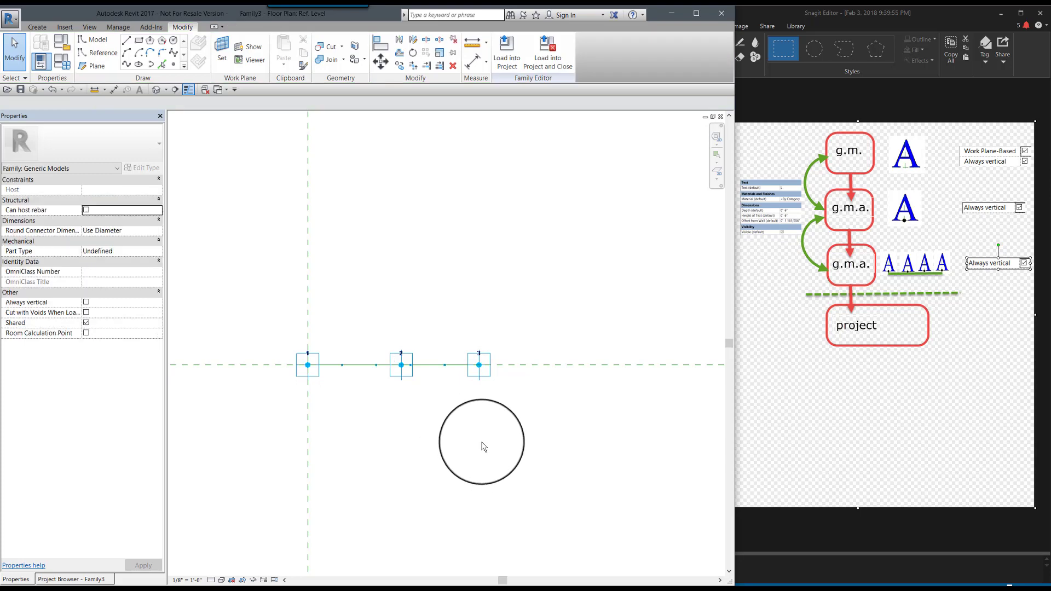
Switch to the open gma_Model Text-Arial-repeater family and load it into Family3
click(156, 90)
scroll(492, 424, up, 5)
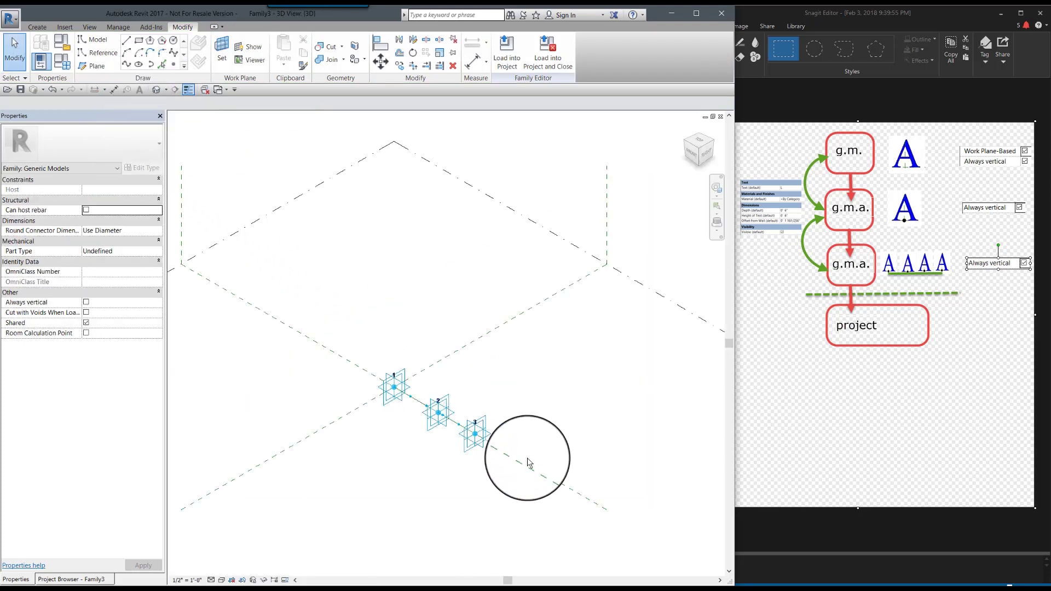
scroll(432, 452, up, 2)
scroll(422, 452, down, 1)
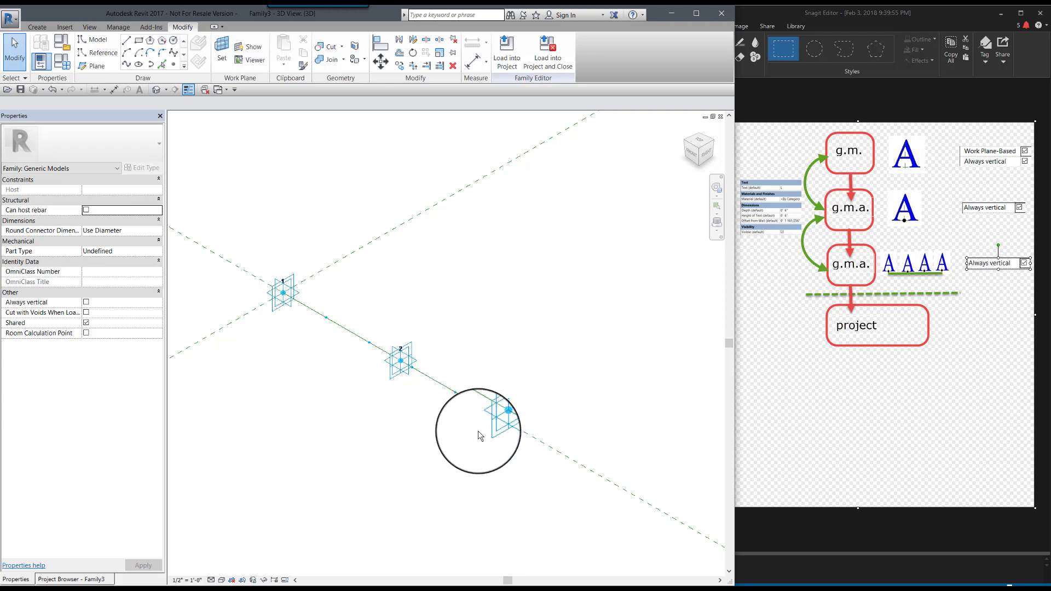
click(221, 90)
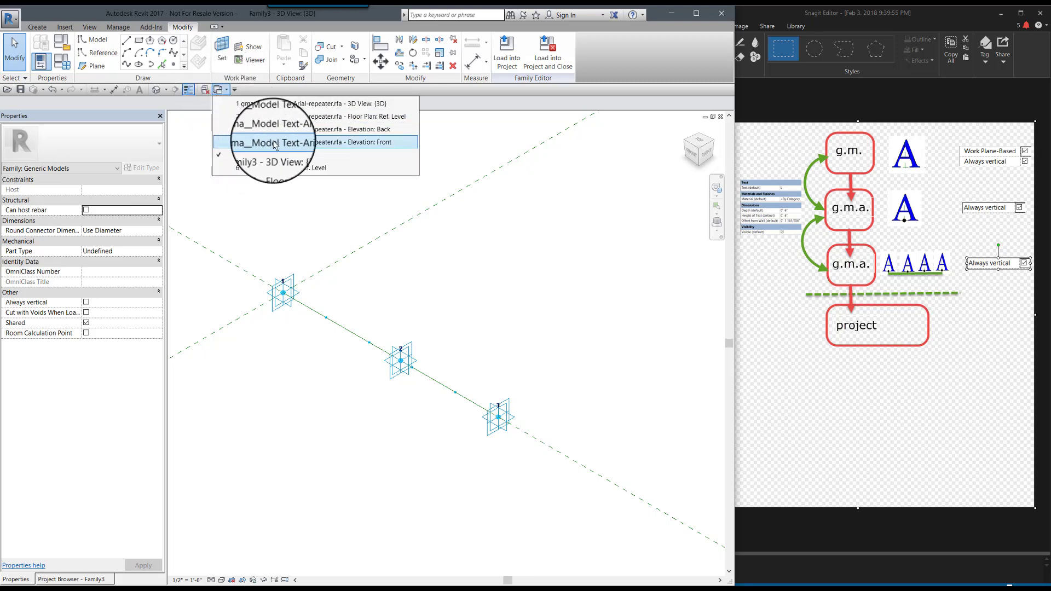
click(307, 142)
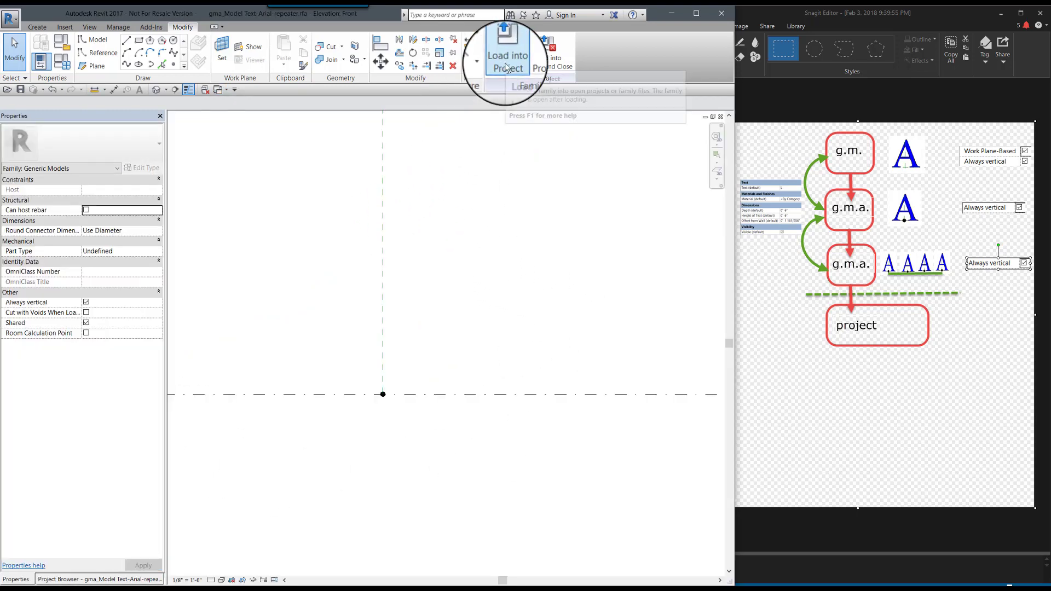
click(547, 65)
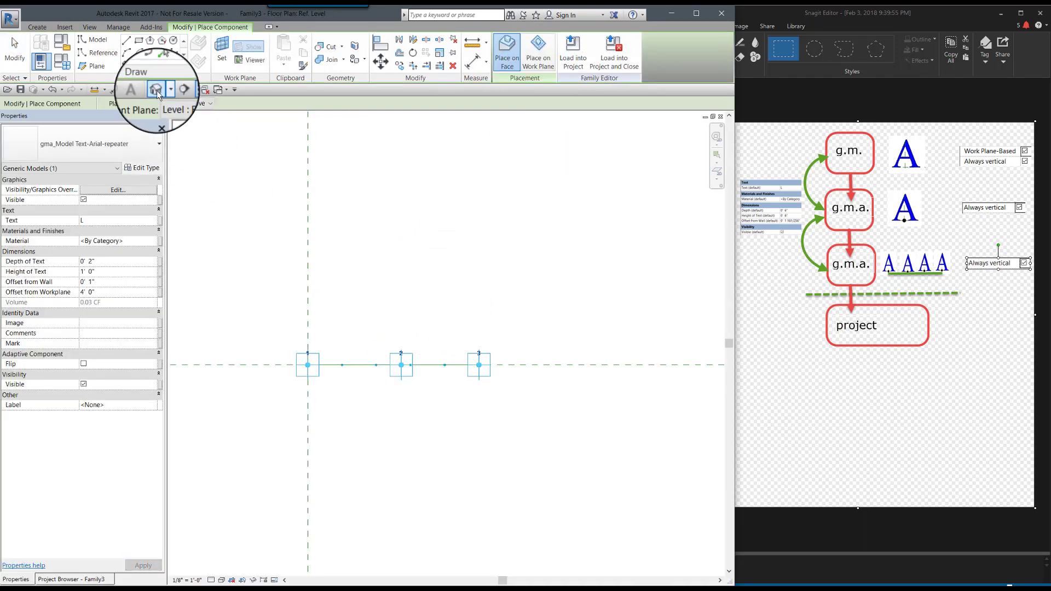
Place one gma_Model Text-Arial-repeater component on the path's second node, just after adaptive point 1, in the 3D view
click(156, 90)
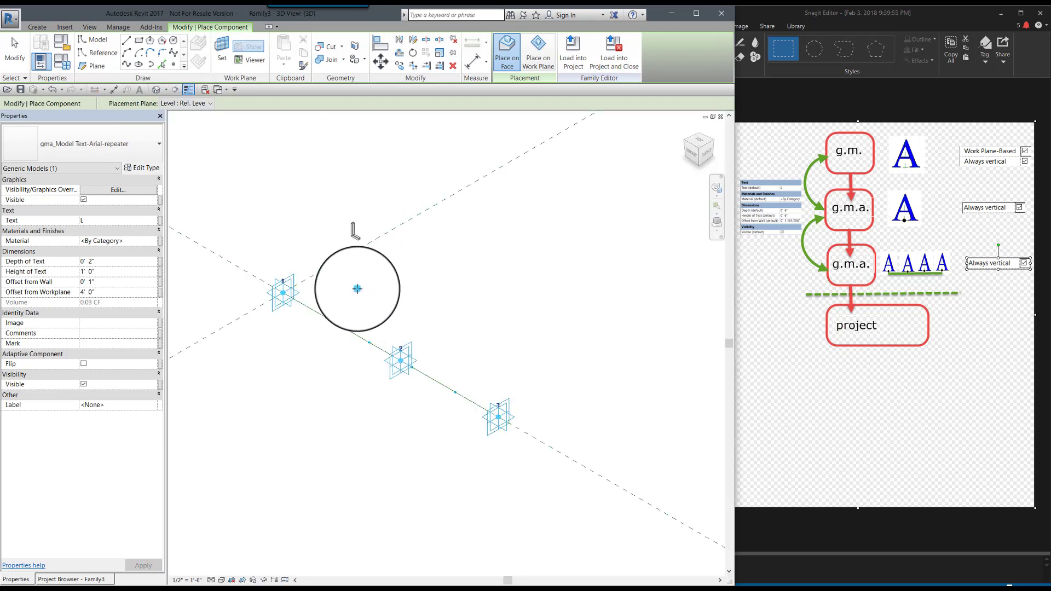
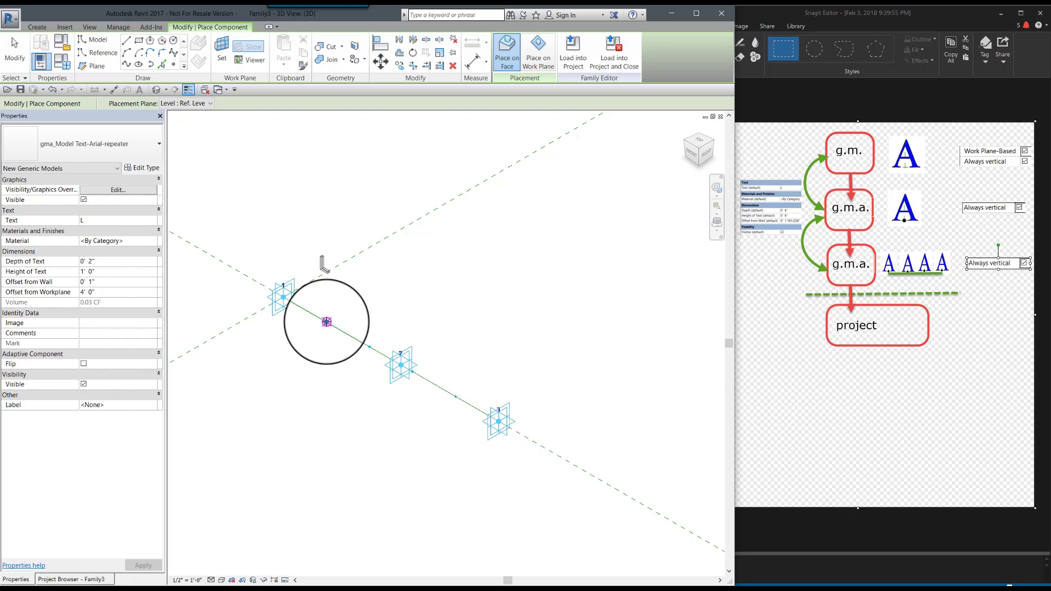
click(326, 321)
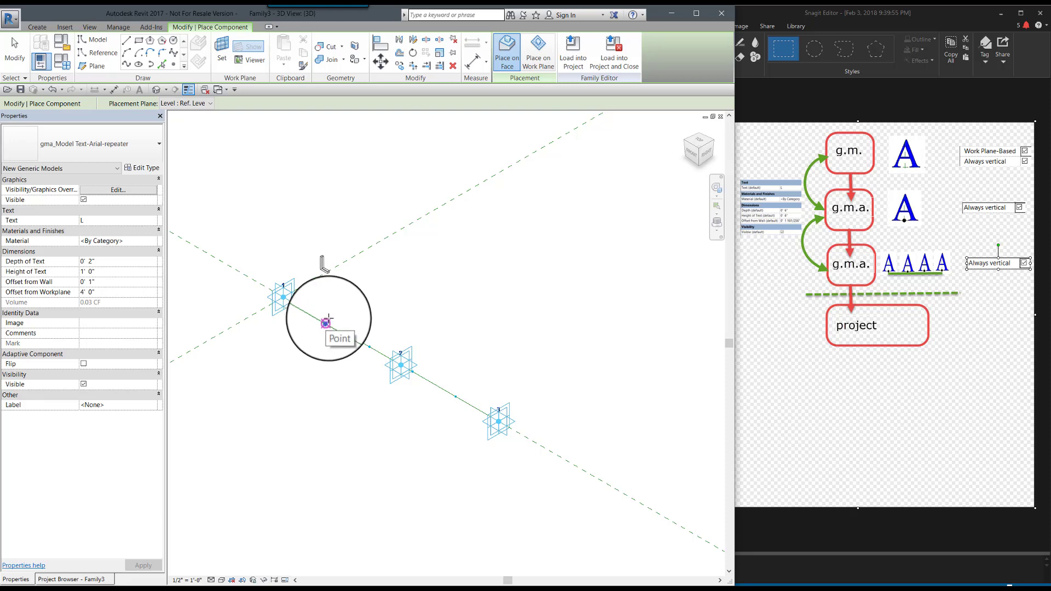
click(19, 58)
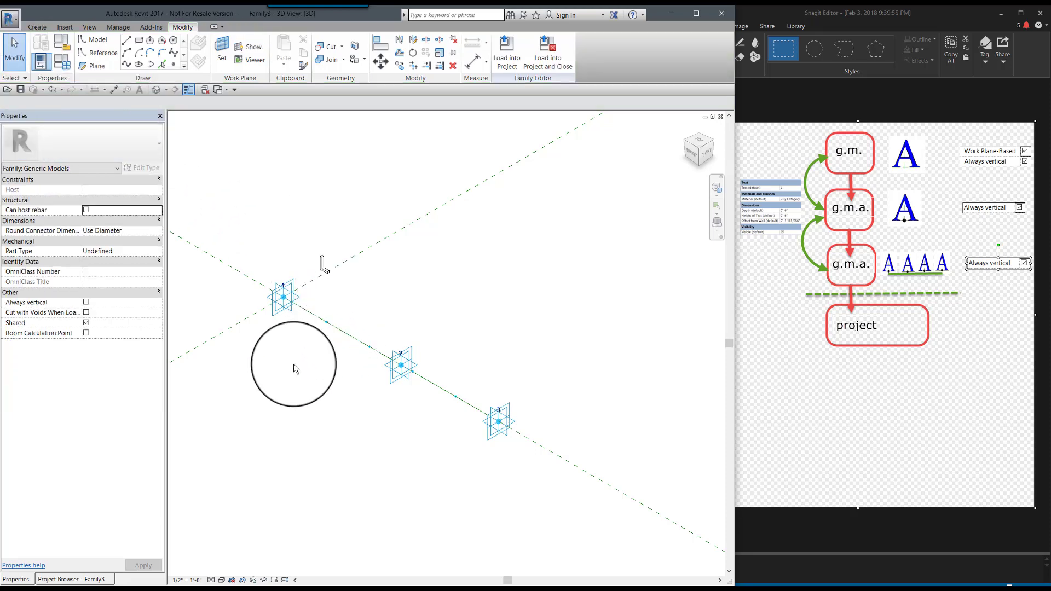
Repeat the placed letter component along all nodes of the divided path
scroll(293, 364, down, 1)
scroll(313, 330, up, 1)
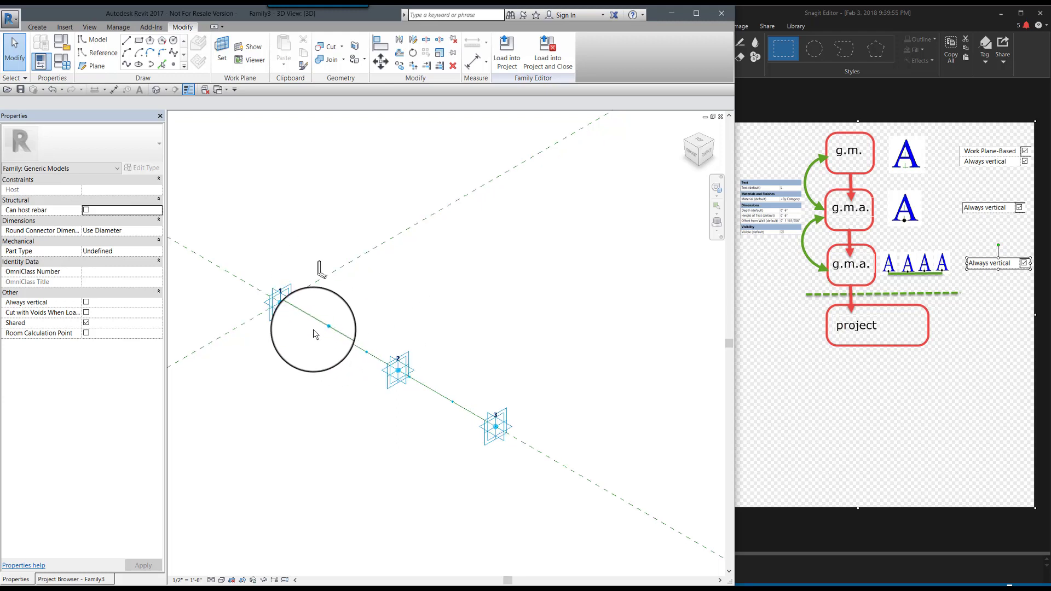
scroll(315, 334, up, 1)
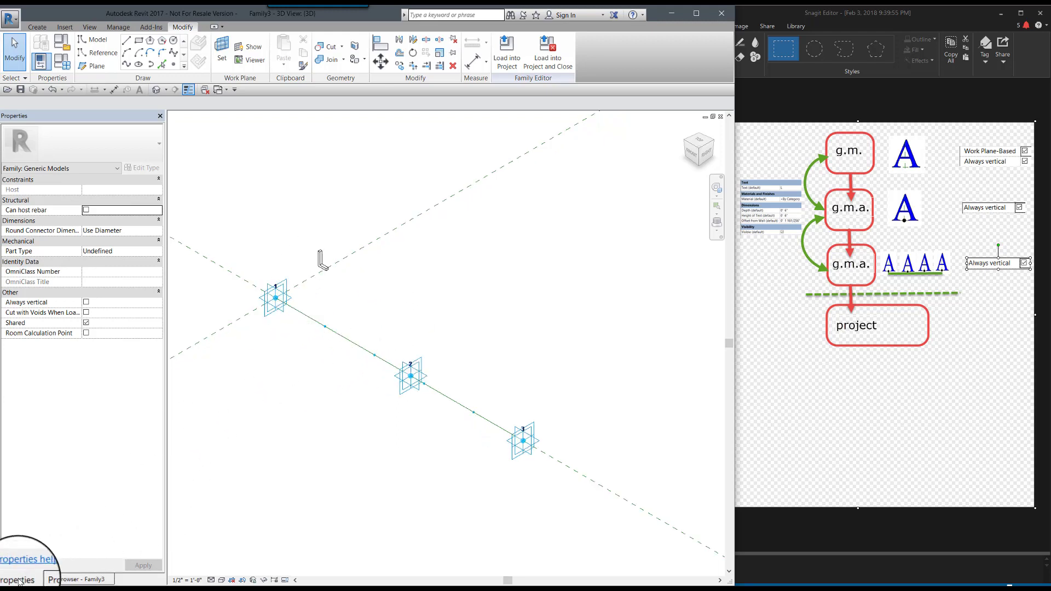
scroll(334, 424, down, 1)
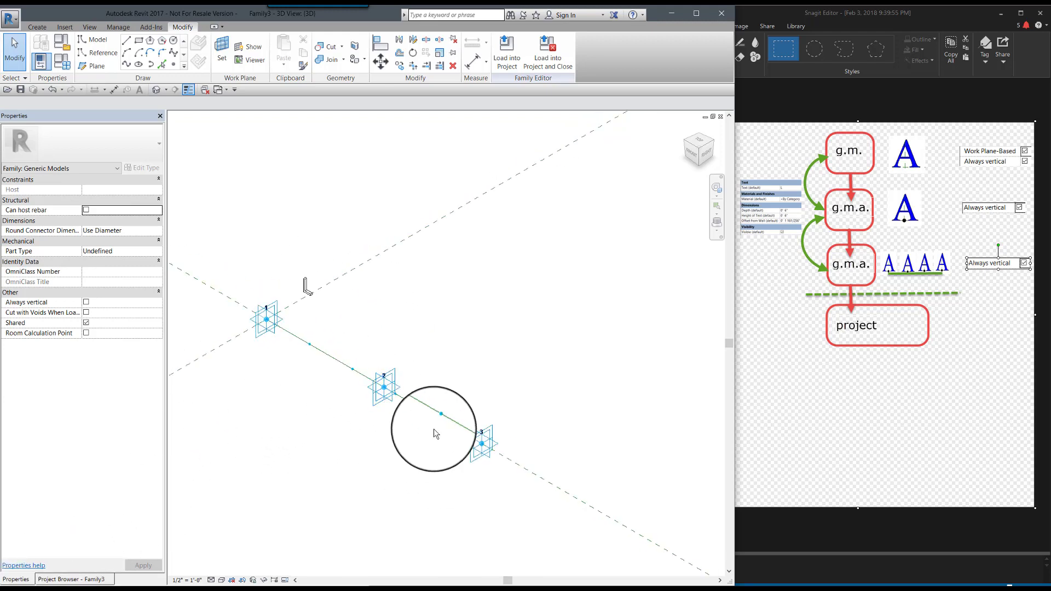
click(306, 287)
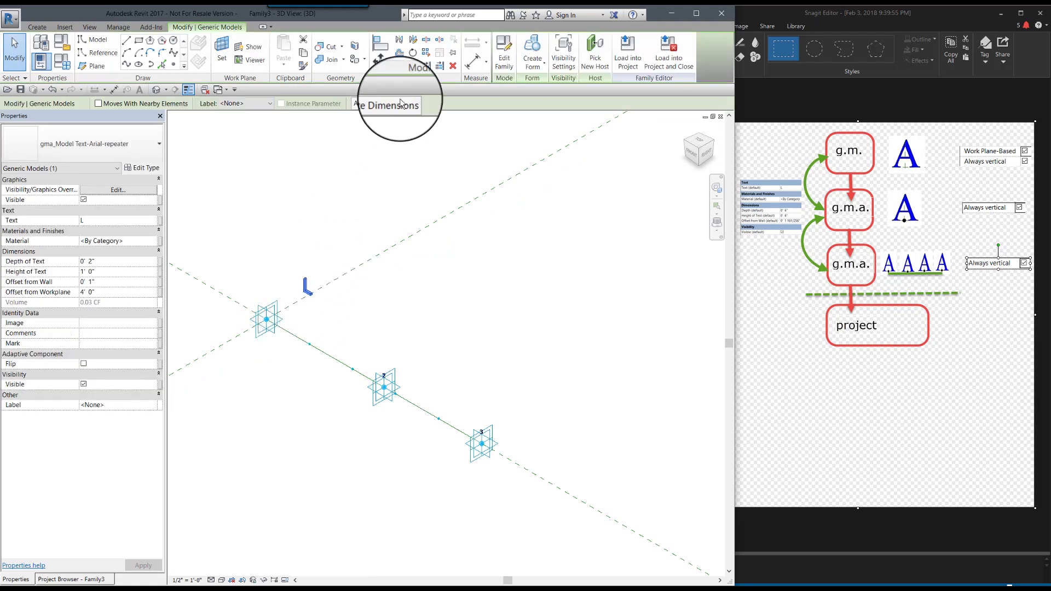
click(426, 54)
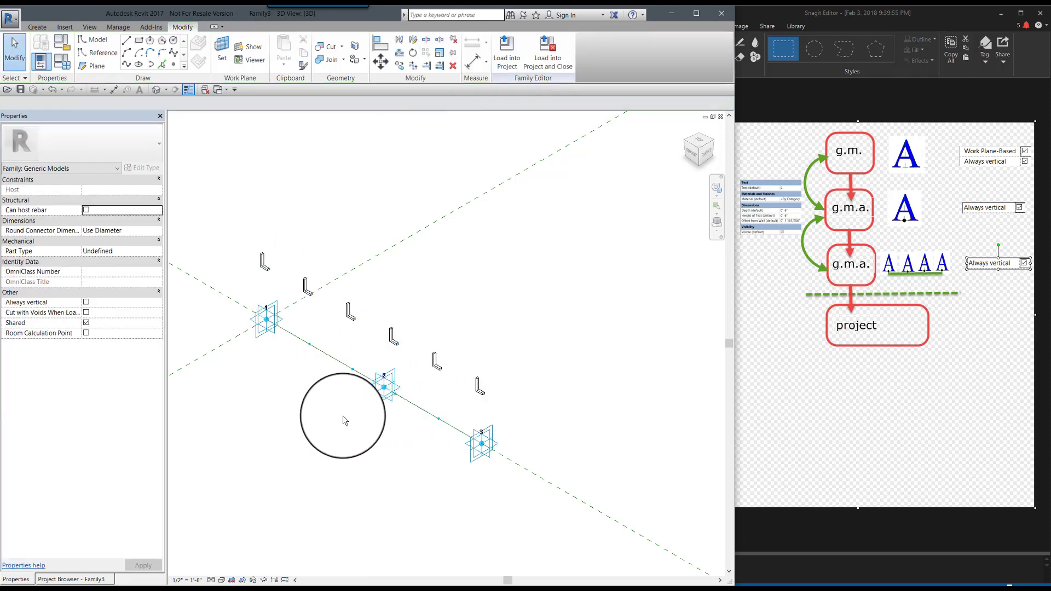
Set the "# of Nodes" parameter to 12 in the family types
scroll(343, 416, down, 1)
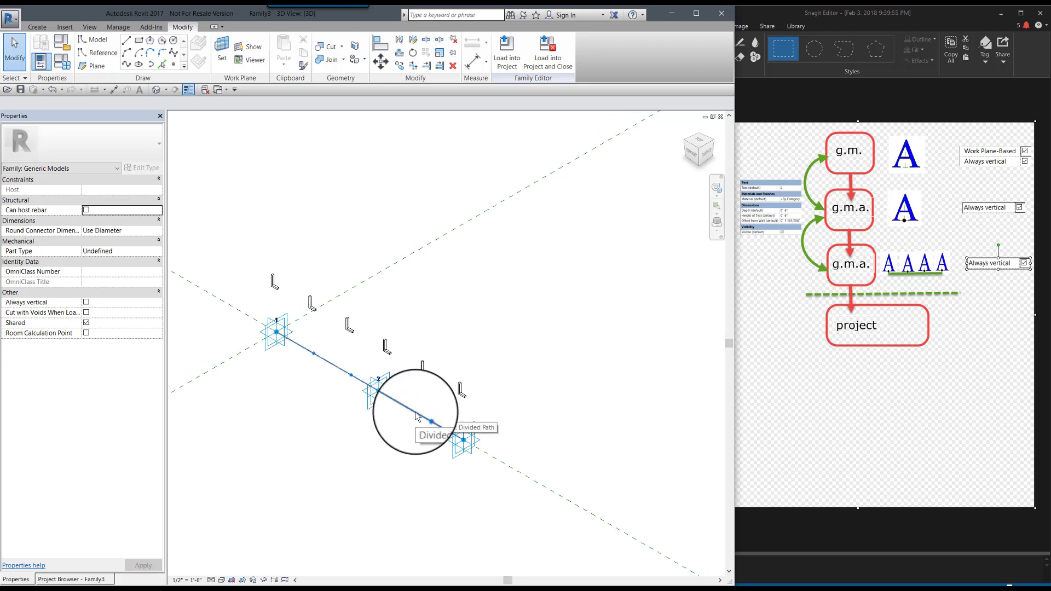
click(64, 63)
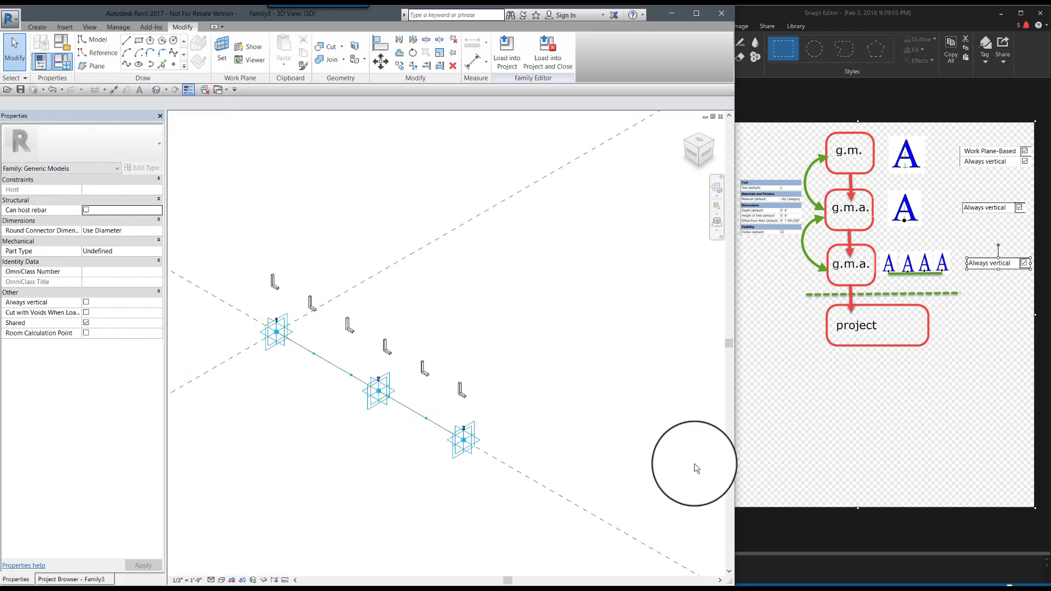
click(546, 244)
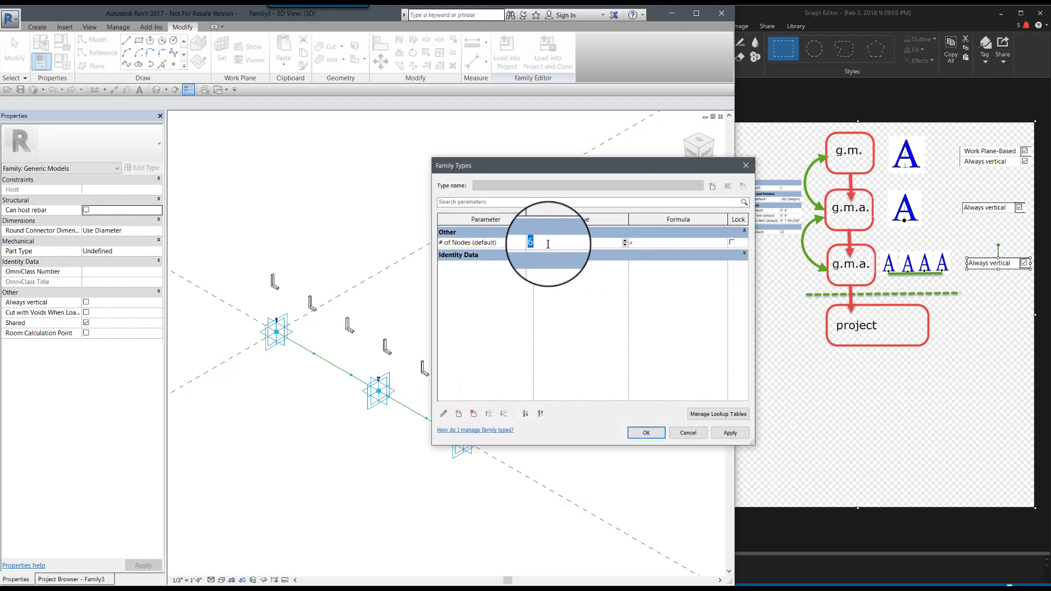
click(646, 433)
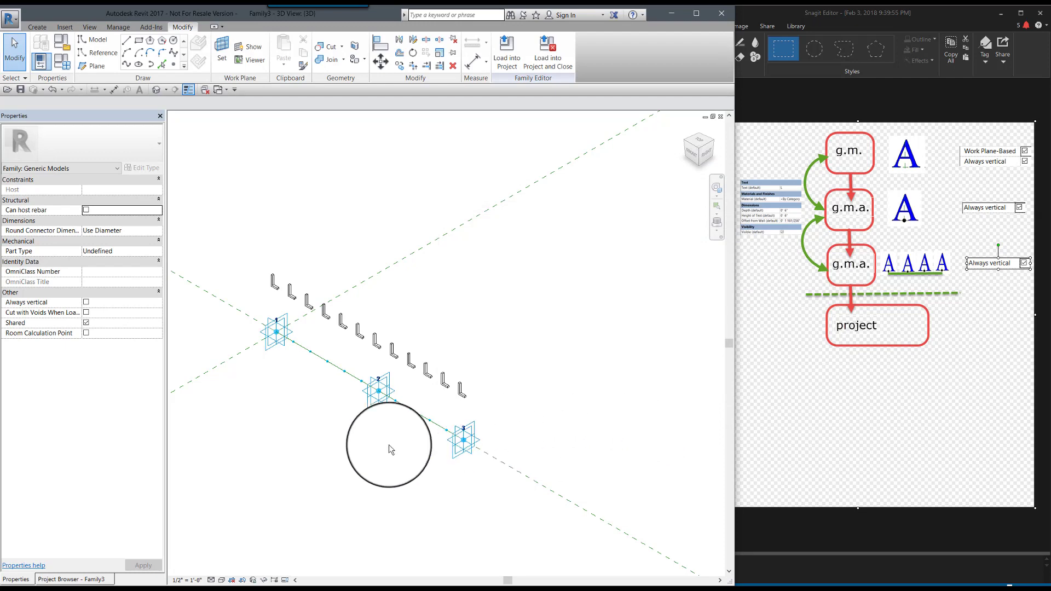
scroll(385, 449, up, 2)
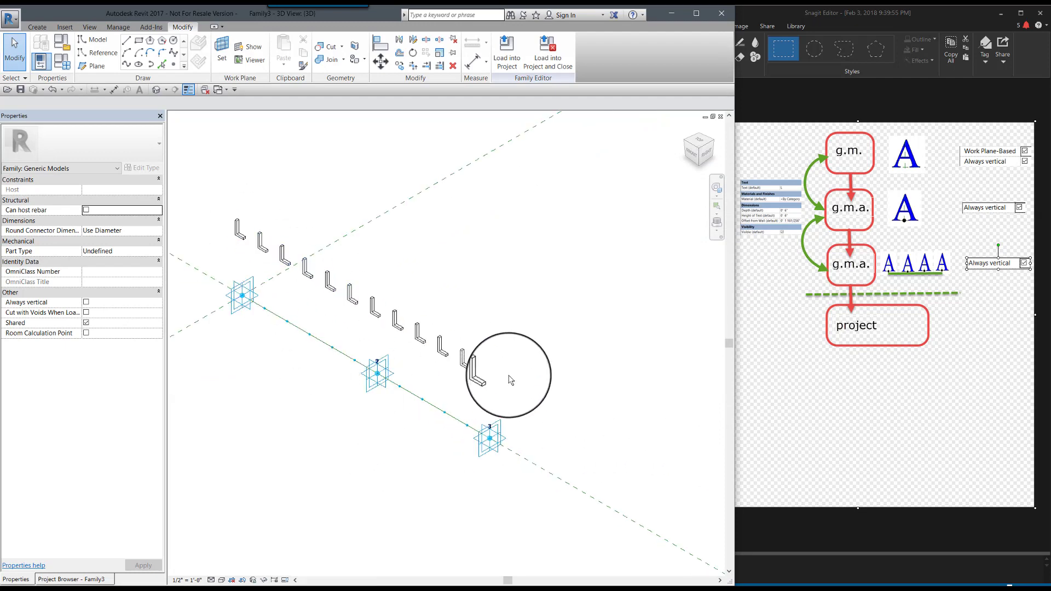
scroll(410, 464, down, 1)
scroll(320, 385, up, 1)
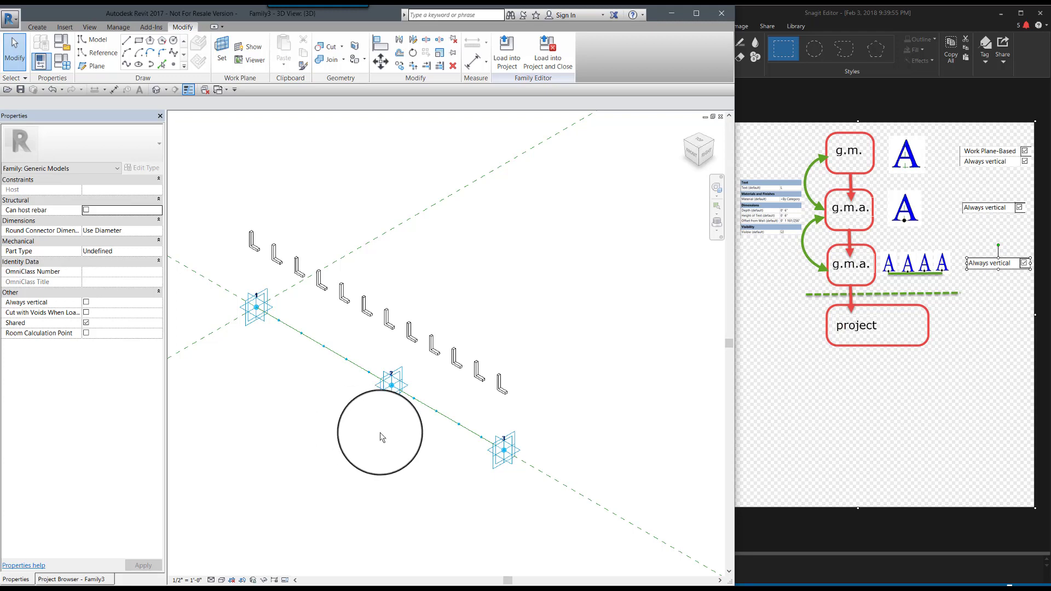
In the Front elevation, set the distance between adaptive points 1 and 3 to 12 feet
click(504, 470)
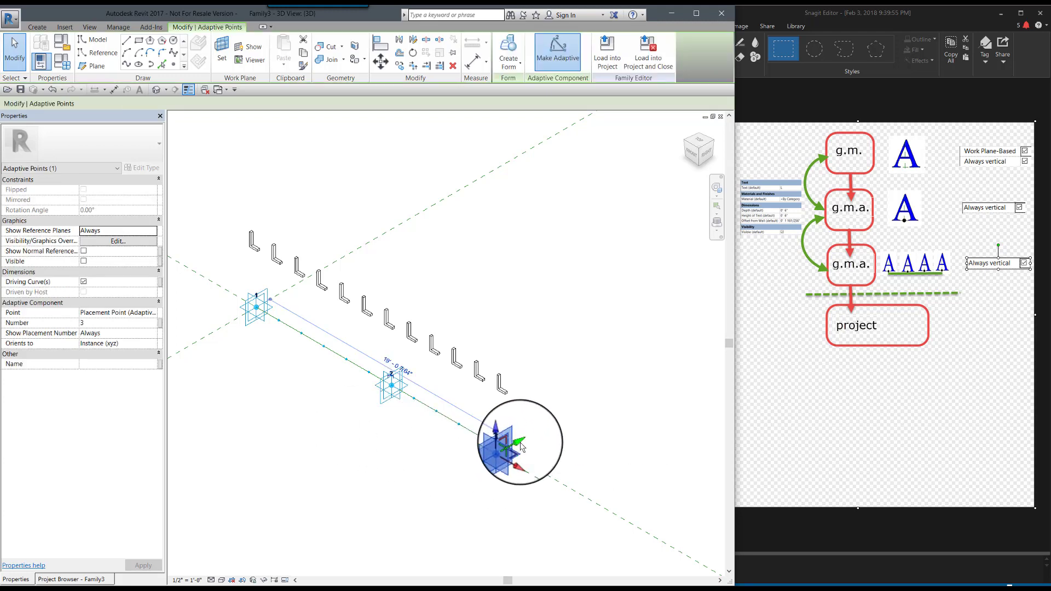
mouse_move(523, 443)
mouse_down()
mouse_move(441, 517)
mouse_move(405, 514)
mouse_move(359, 532)
mouse_move(288, 528)
mouse_move(404, 499)
mouse_move(497, 447)
mouse_move(659, 298)
mouse_move(679, 296)
mouse_move(503, 442)
mouse_move(521, 441)
mouse_up()
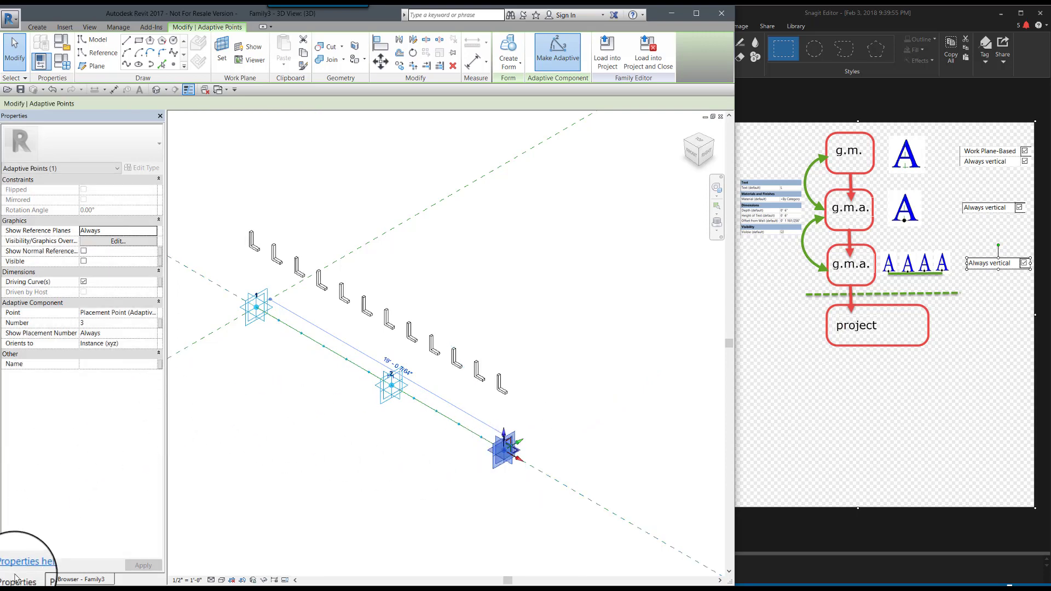
click(71, 579)
double_click(36, 213)
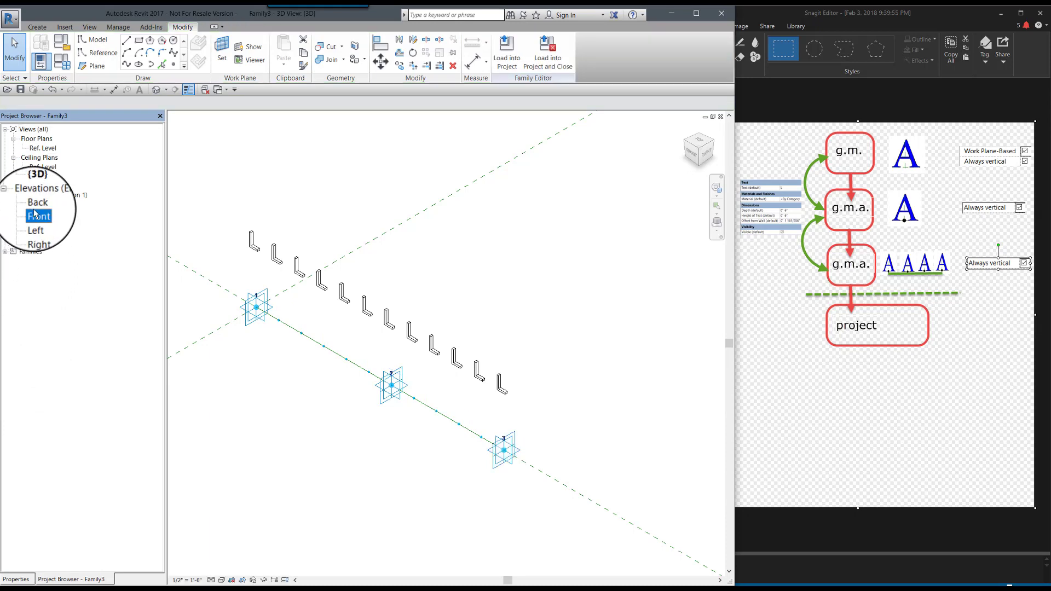
scroll(506, 504, up, 5)
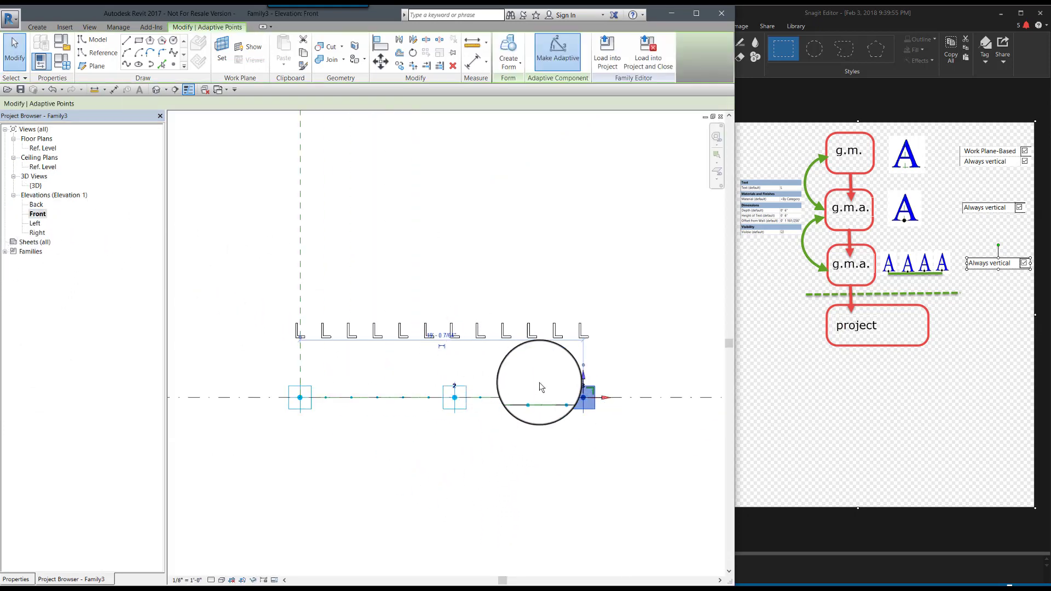
scroll(574, 396, up, 2)
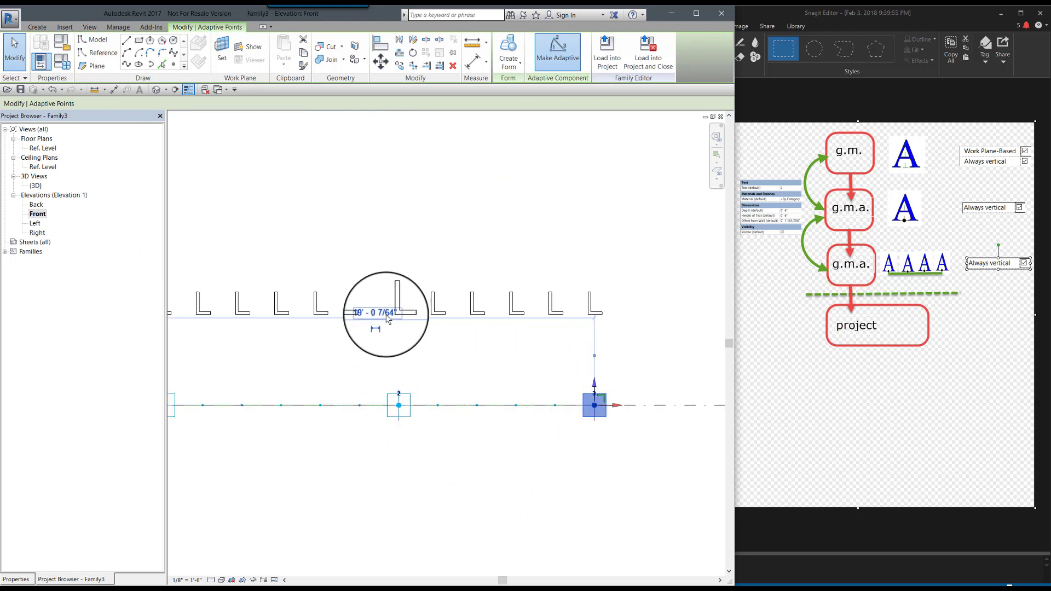
scroll(521, 431, down, 1)
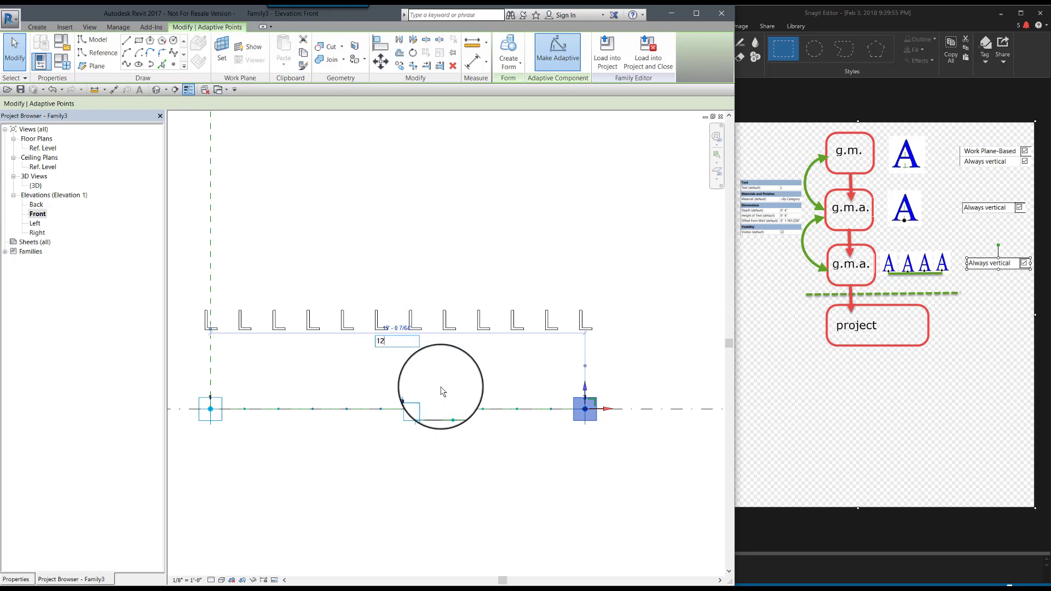
key(Return)
click(409, 432)
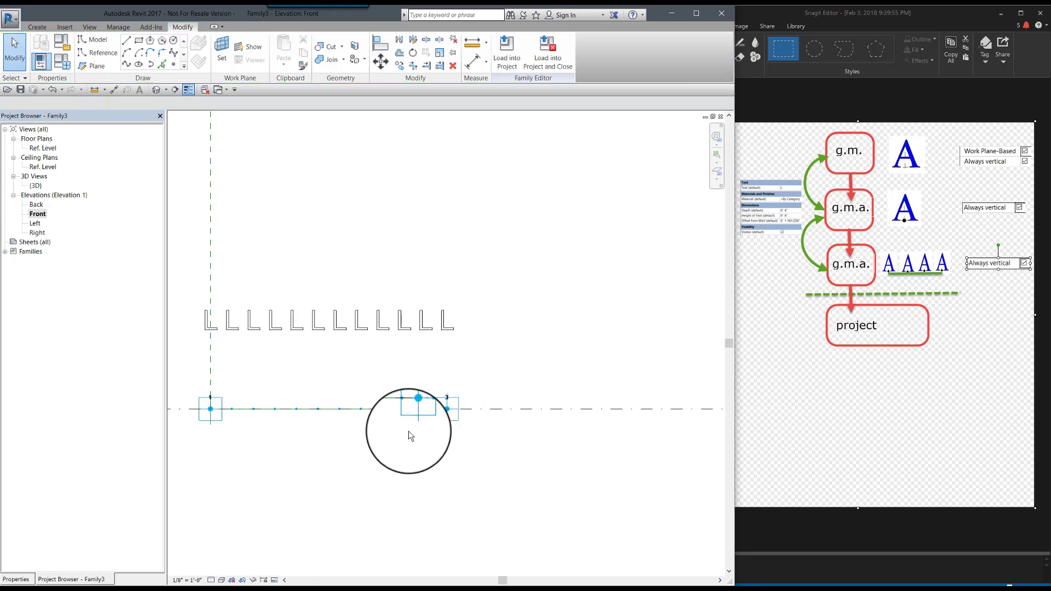
Set the distance between adaptive points 1 and 2 to 6 feet in the Front elevation
click(413, 422)
click(303, 387)
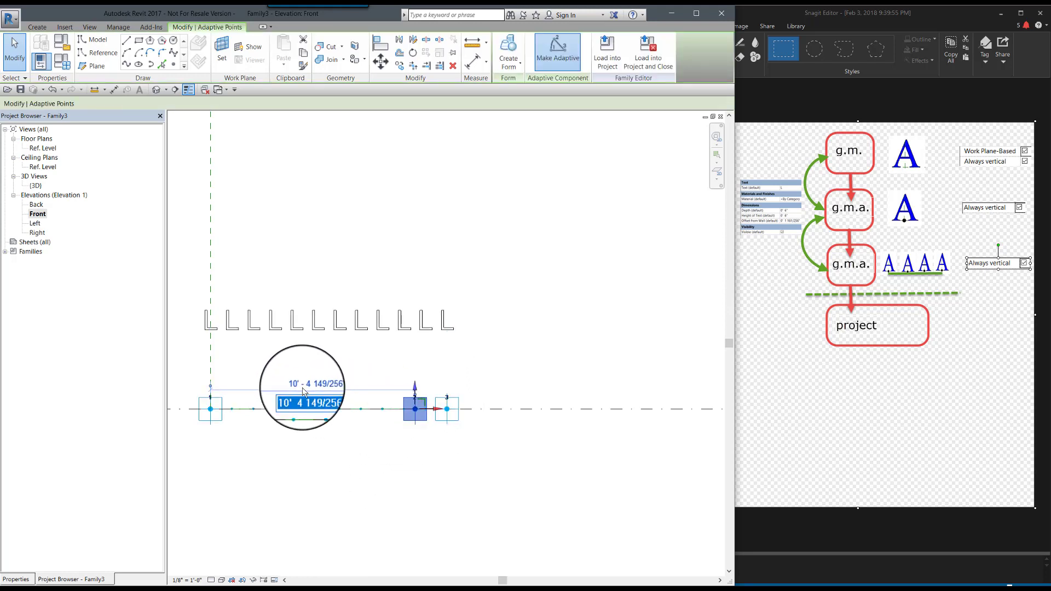
text(6)
key(Return)
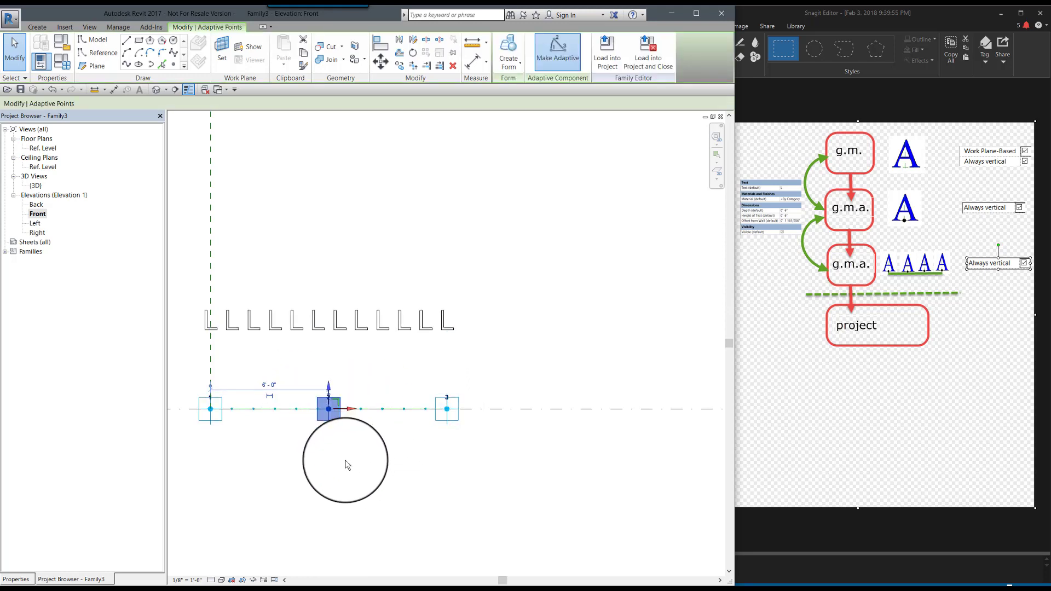
click(389, 483)
scroll(188, 321, up, 3)
scroll(220, 360, up, 1)
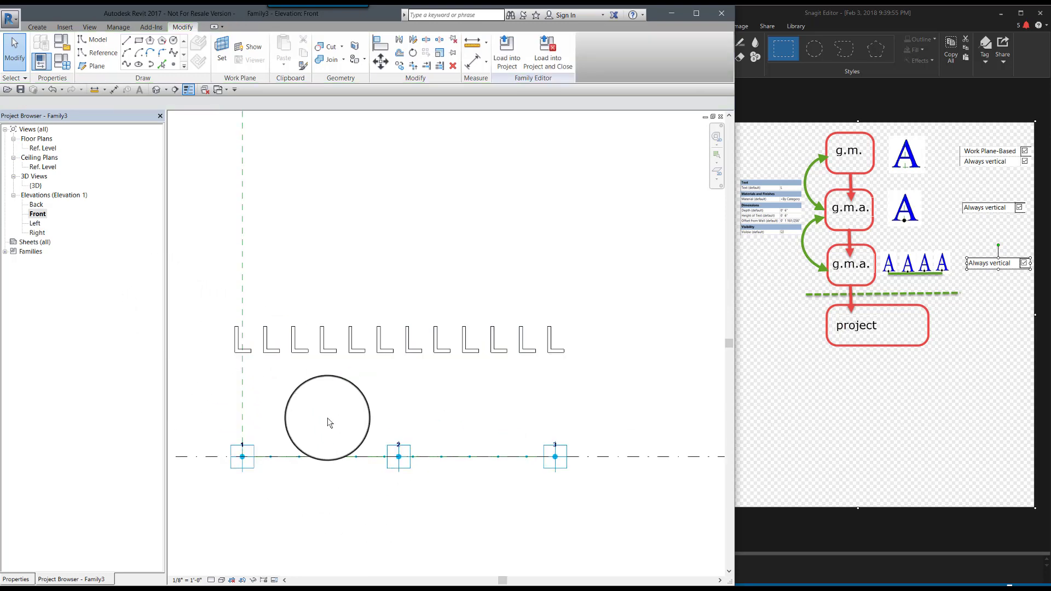
Remove the repeater from the row of letters so each becomes an individual component
drag(409, 439, 341, 359)
scroll(392, 411, down, 1)
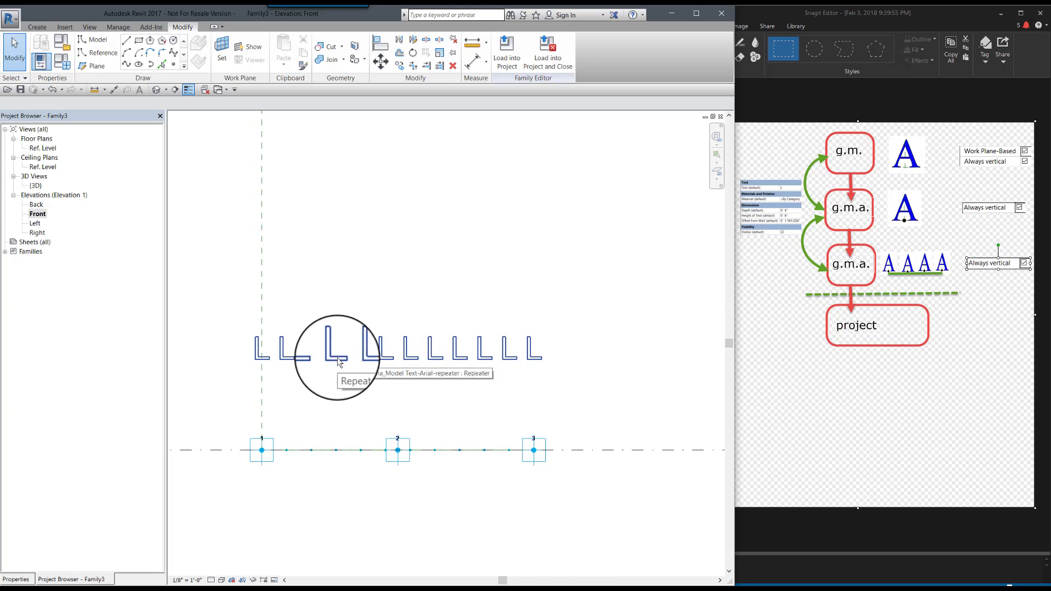
click(340, 362)
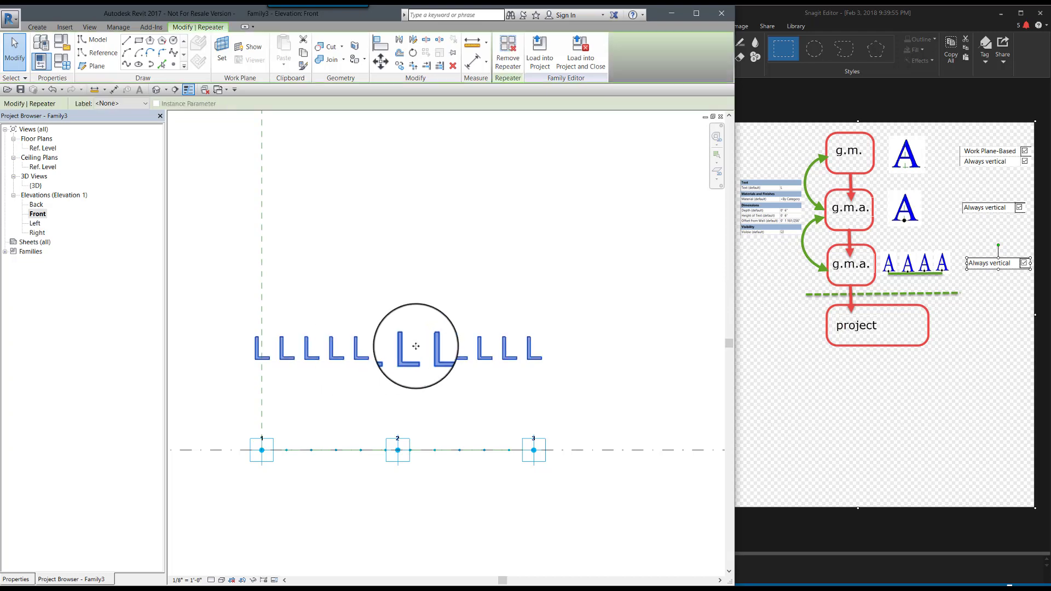
click(509, 60)
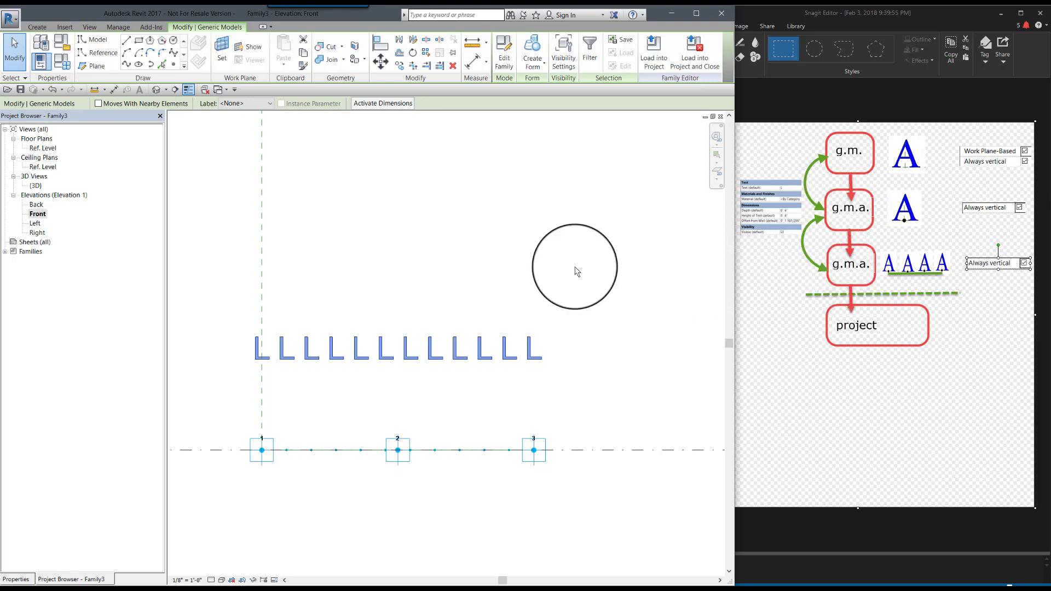
Associate the Visible graphics property of all the letters with a new instance parameter named Visible, grouped under Visibility
click(22, 579)
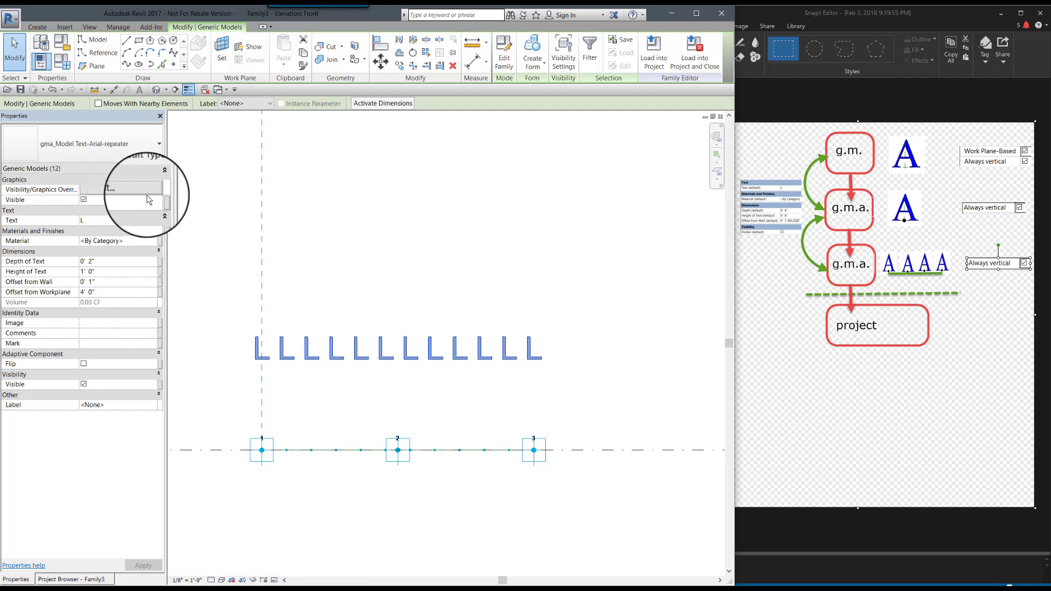
click(160, 200)
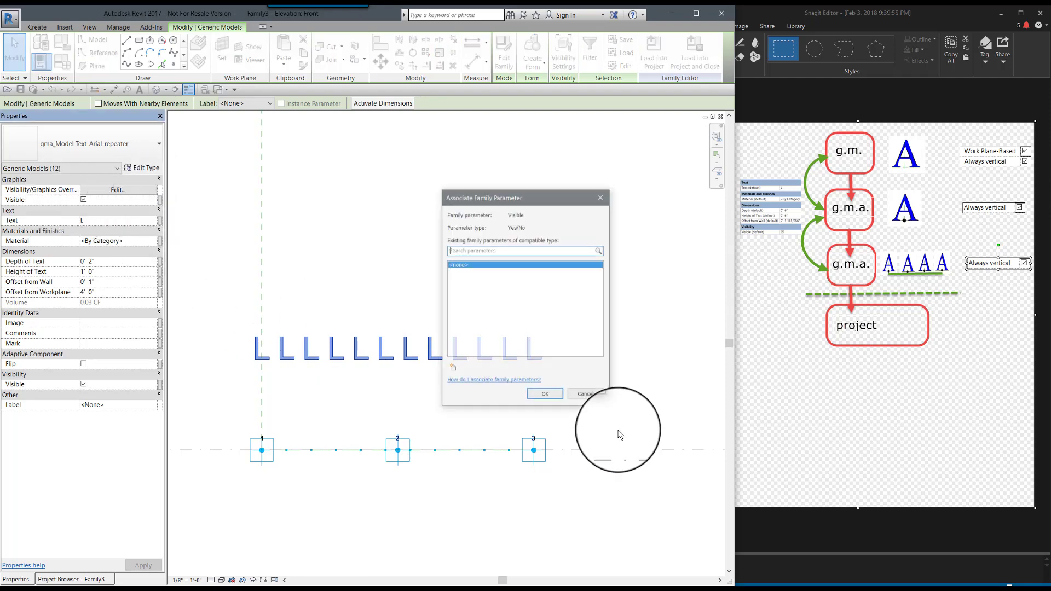
click(451, 369)
text(V)
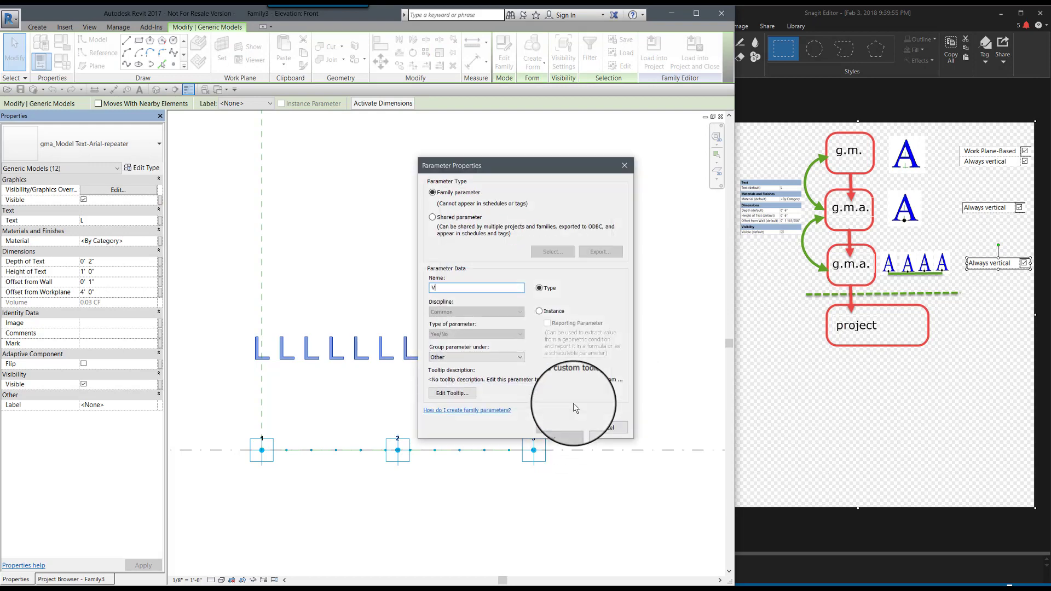
text(isible)
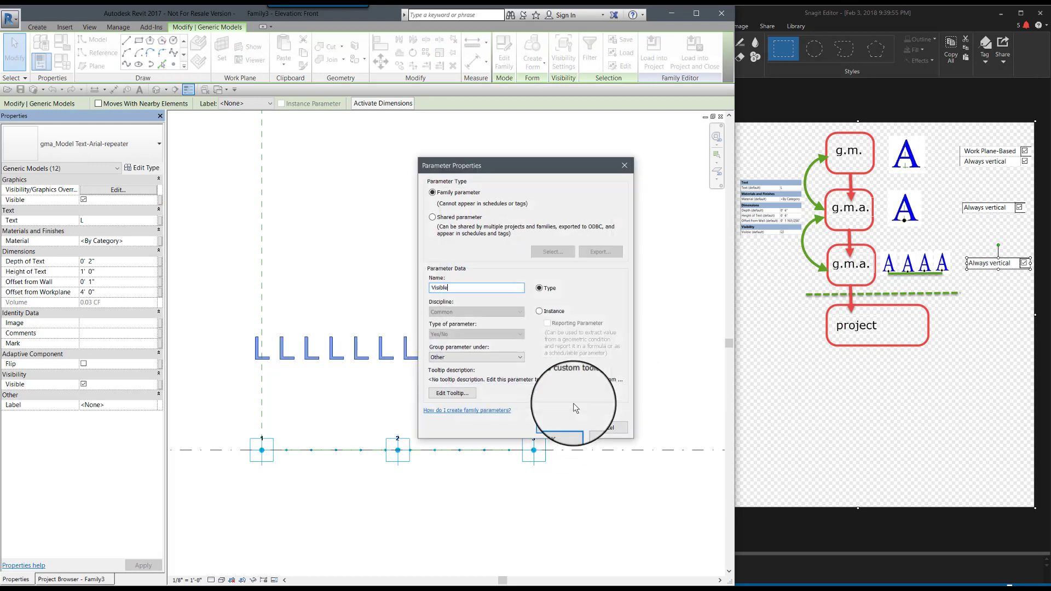
click(540, 314)
click(511, 357)
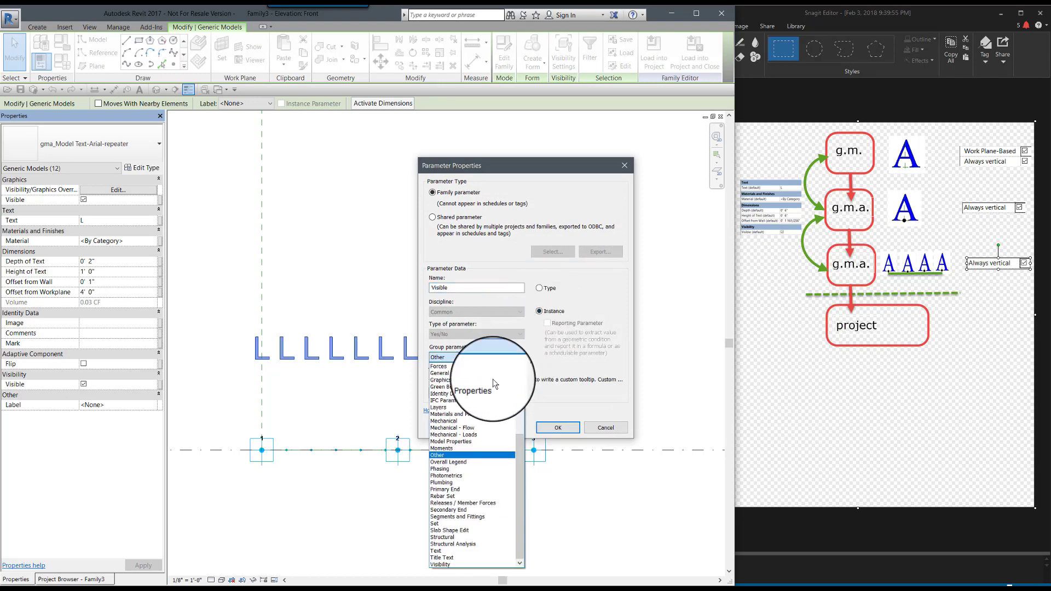
click(440, 564)
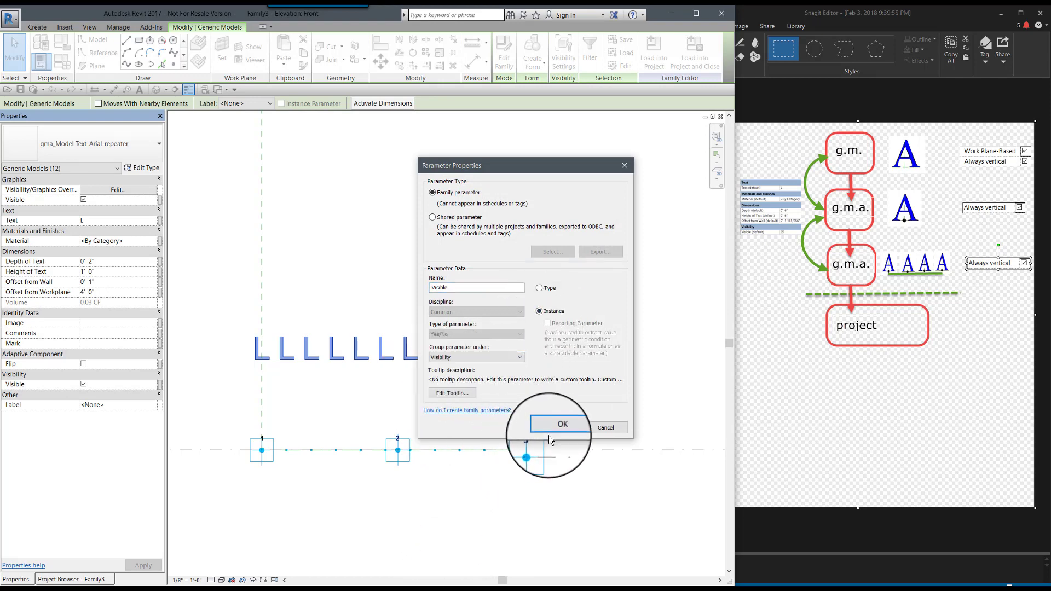
click(549, 426)
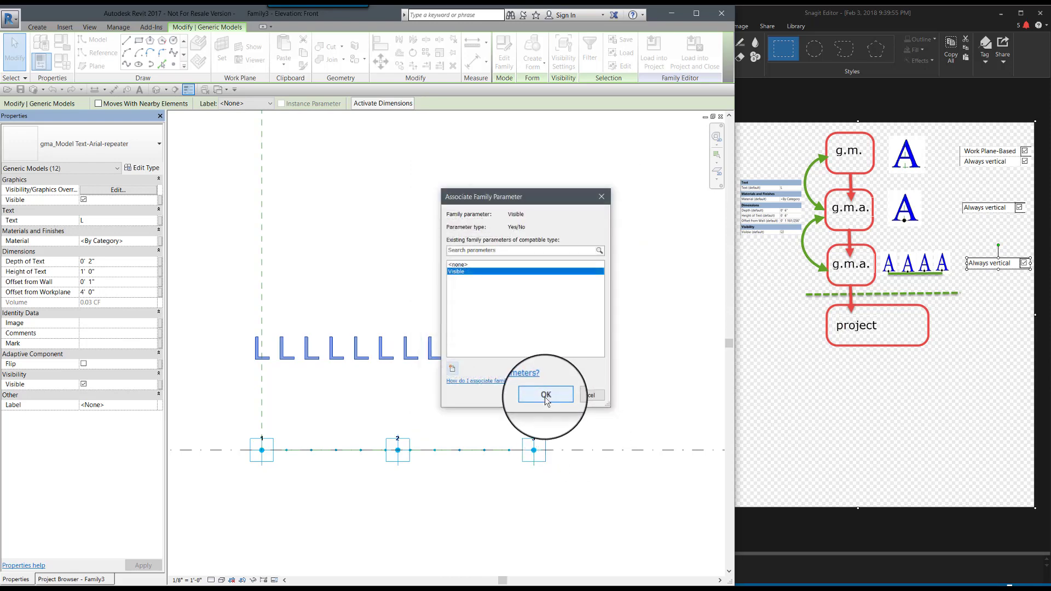
click(547, 396)
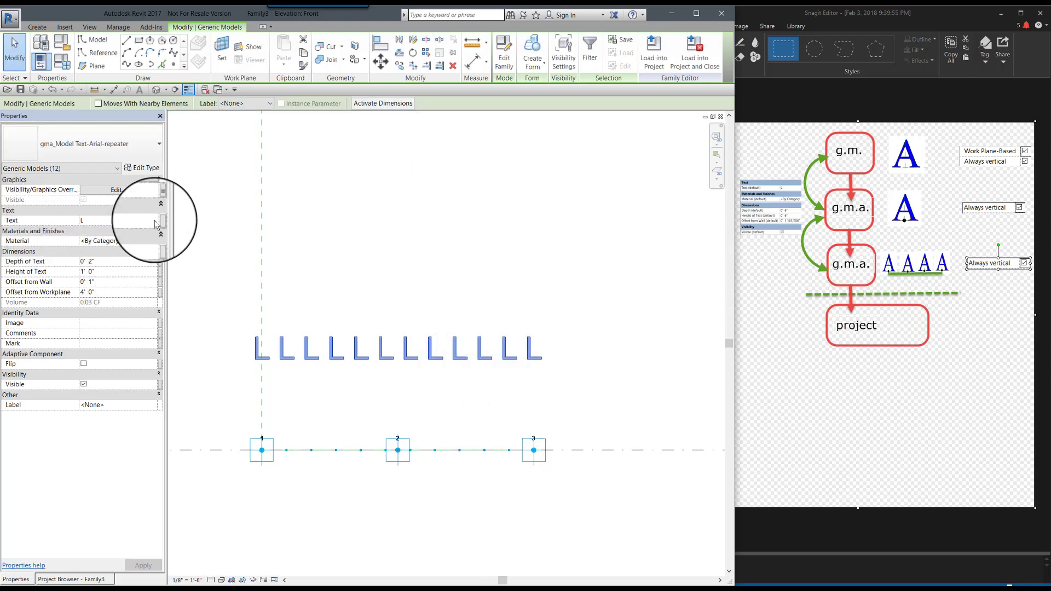
Associate the Text property of all the letters with a new instance parameter named Text, then deselect them
click(160, 221)
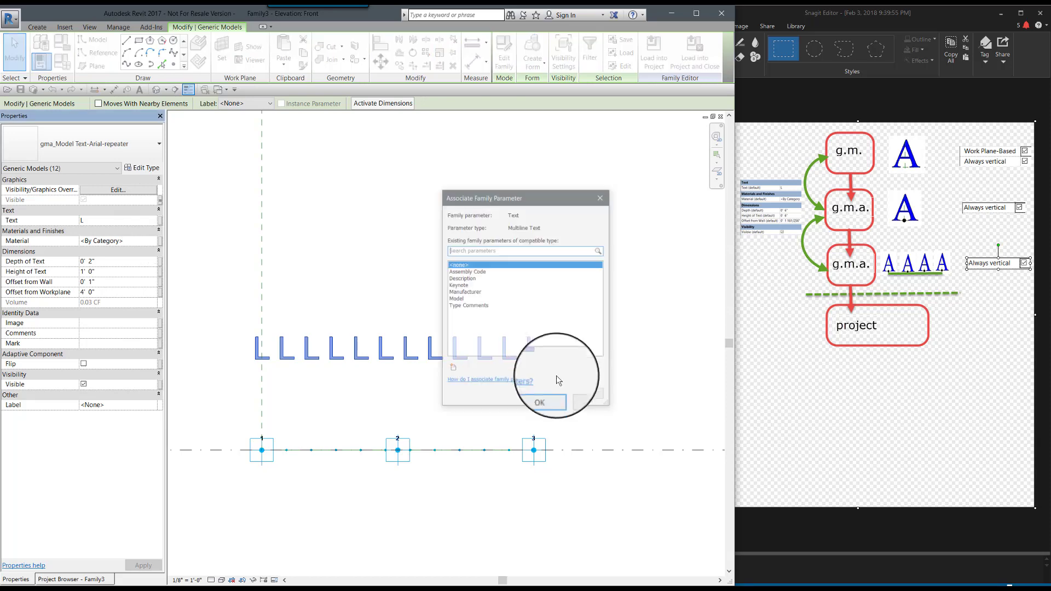
click(452, 368)
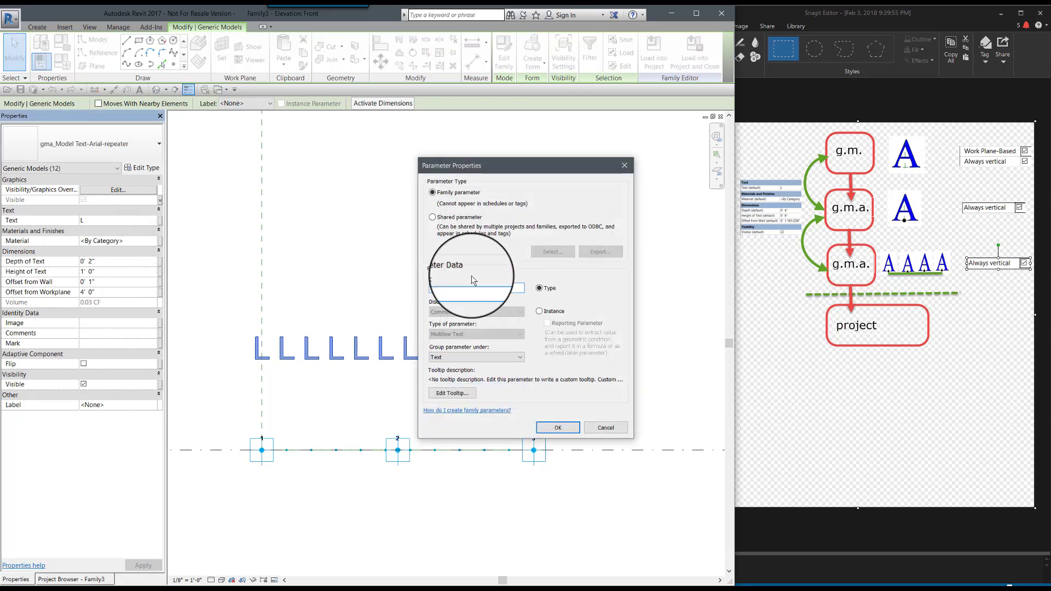
text(Text)
click(541, 311)
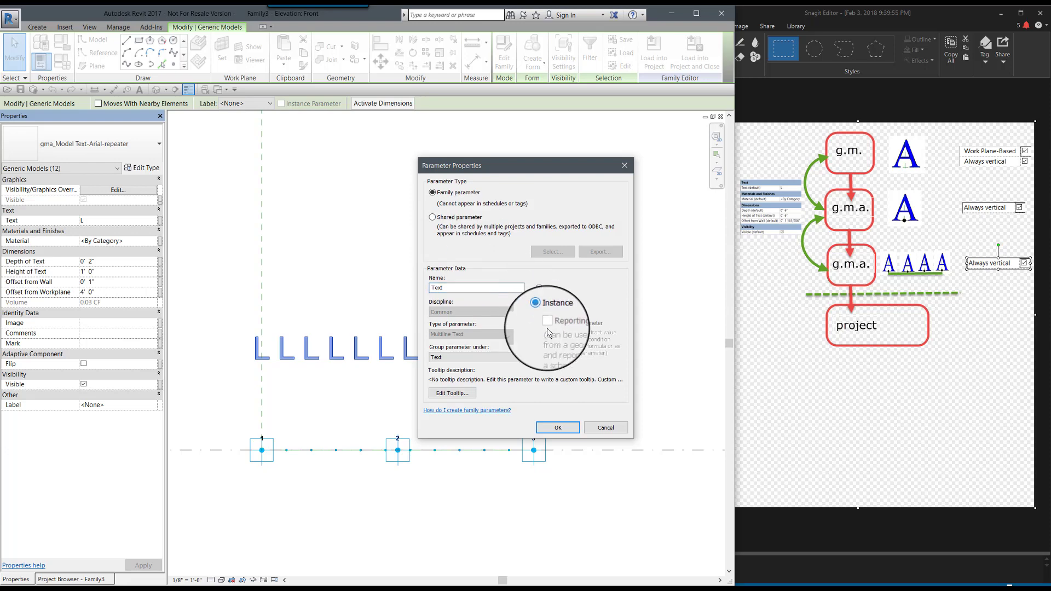
click(558, 428)
click(542, 396)
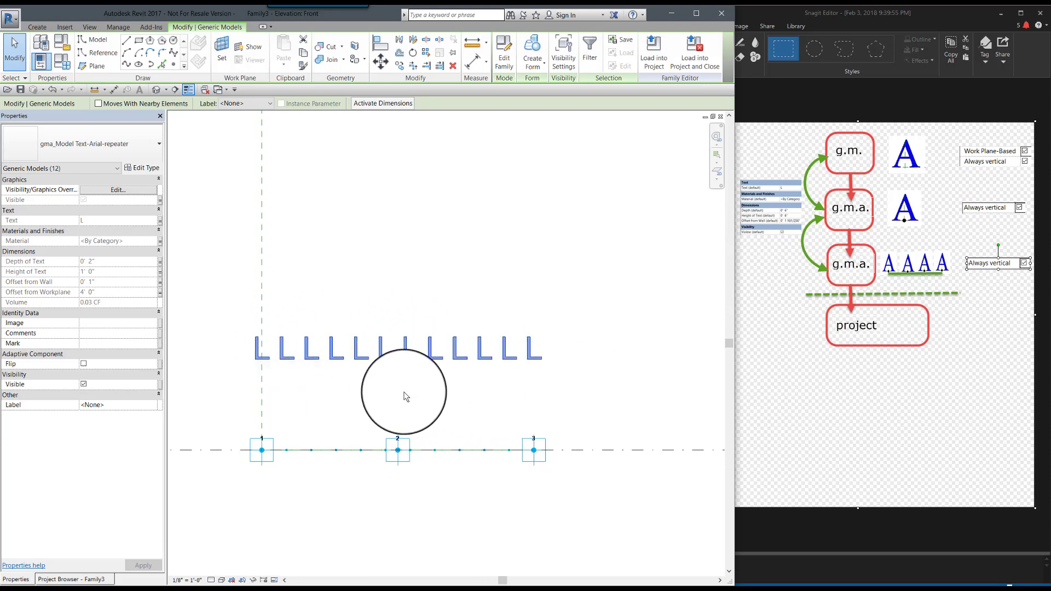
key(Escape)
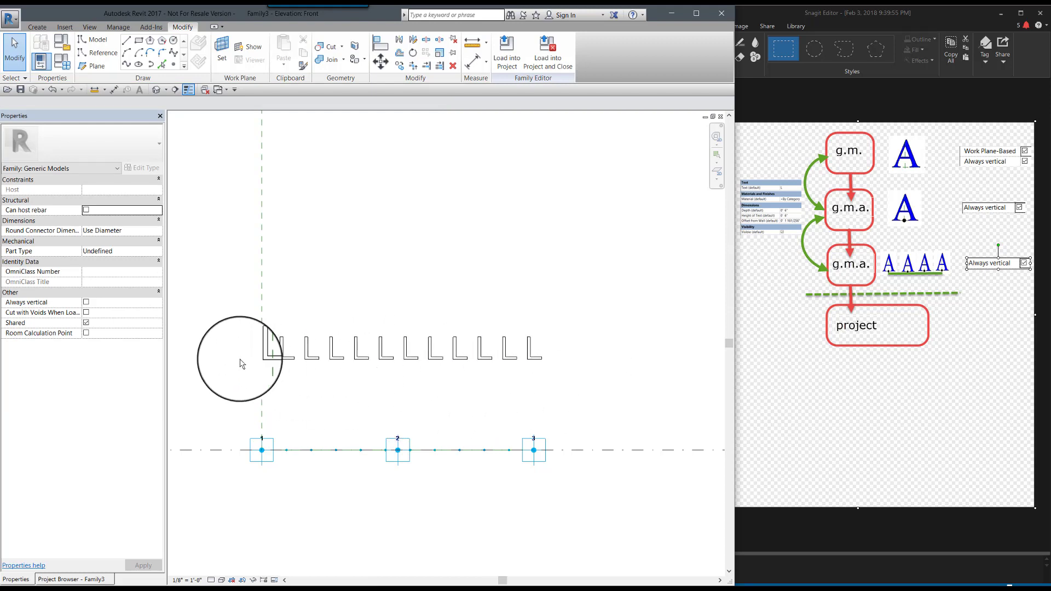
Associate the Text property of the first letter in the row with a new instance parameter named Text_01
click(260, 355)
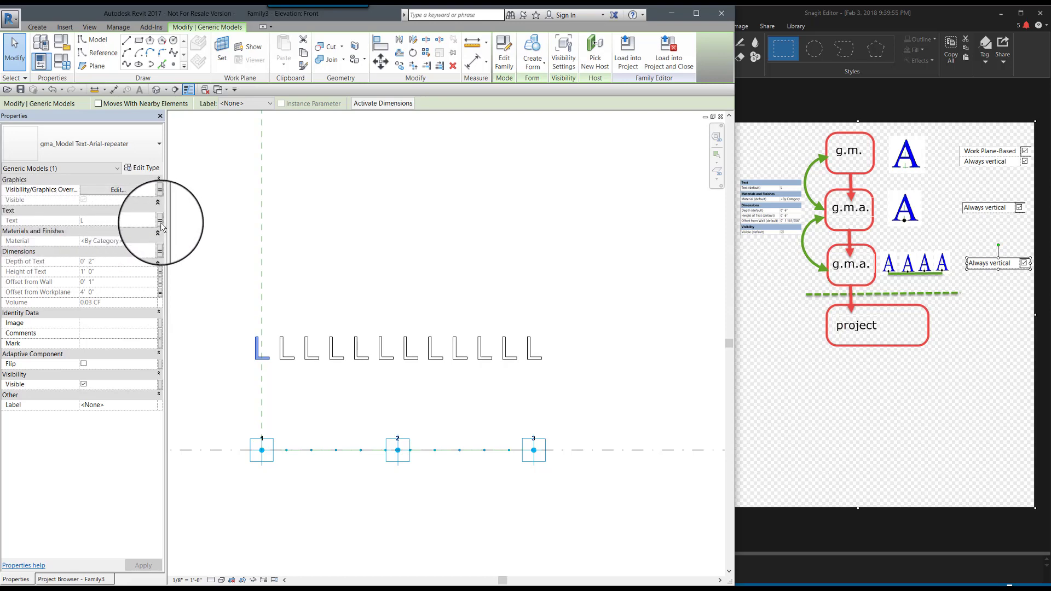
click(161, 223)
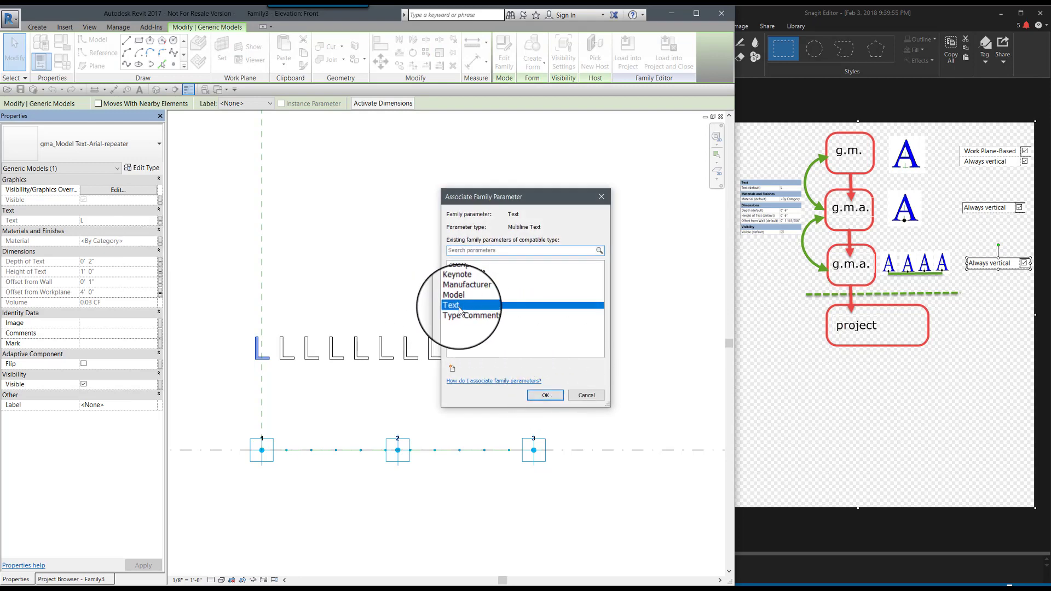
click(453, 370)
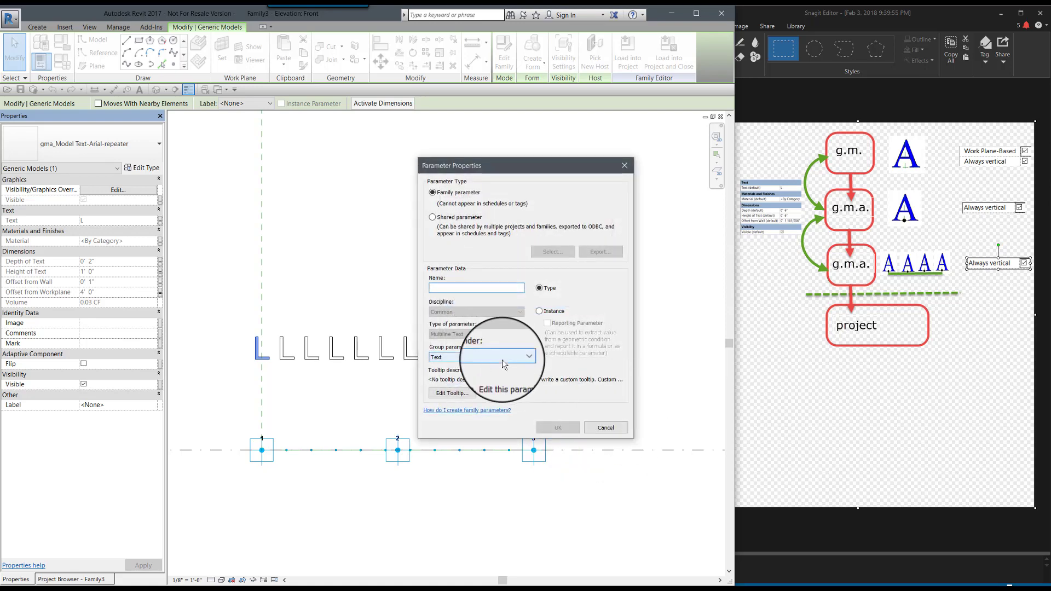
text(Tex)
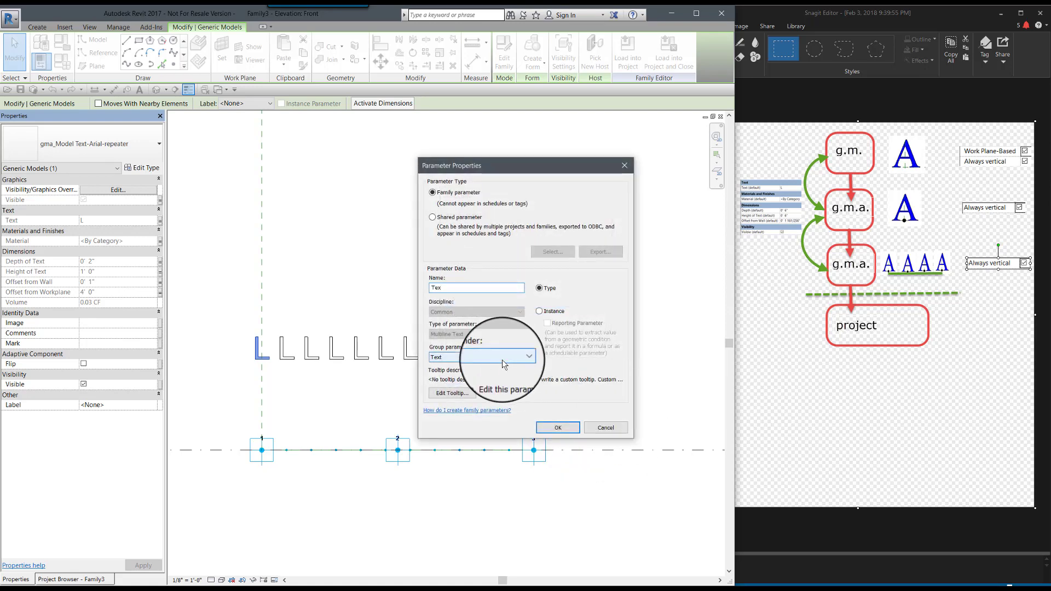
text(t_01)
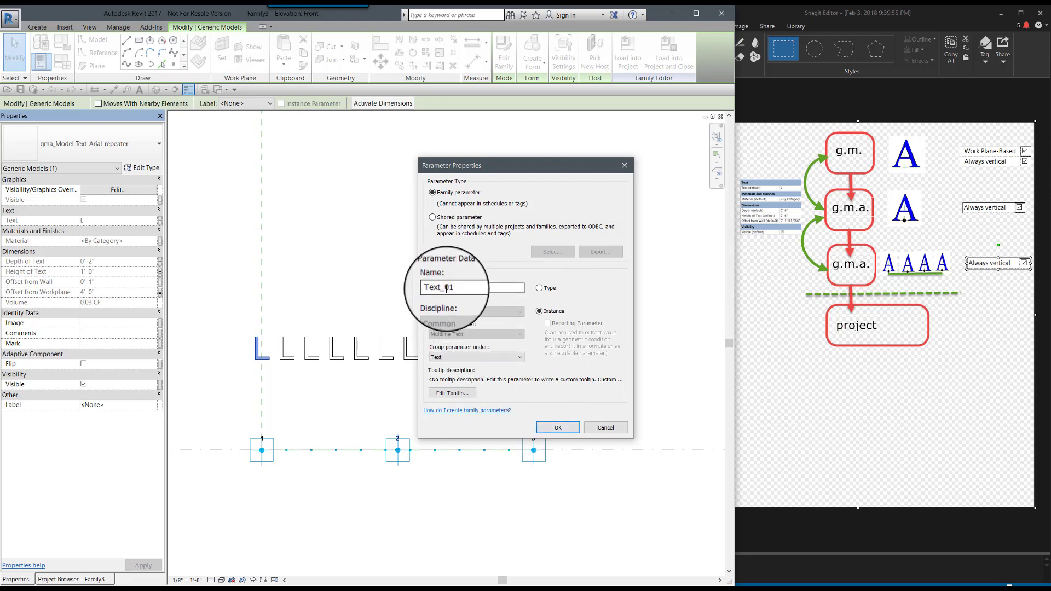
drag(449, 288, 421, 293)
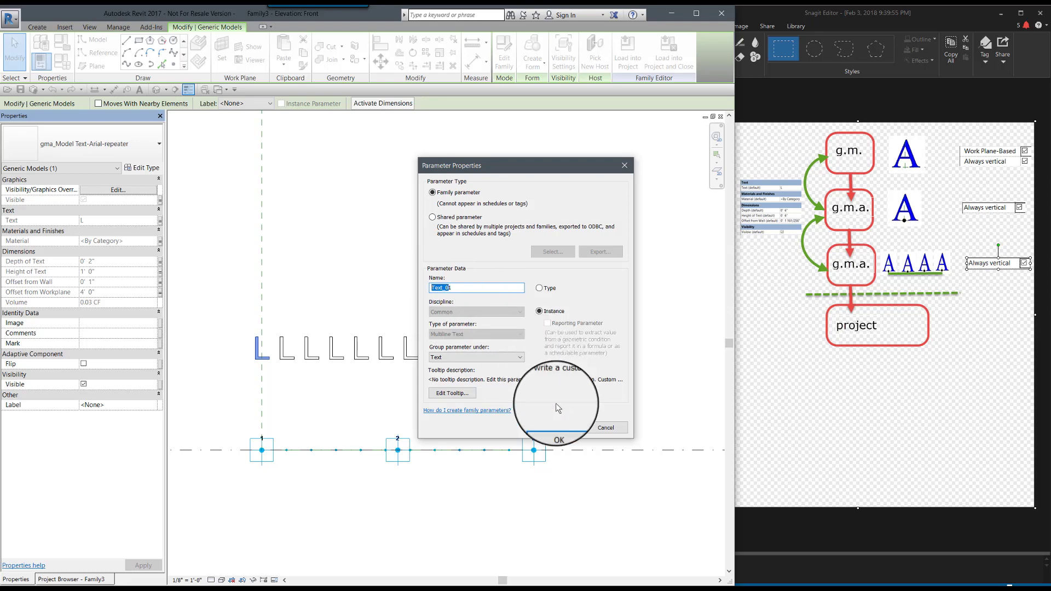
click(558, 427)
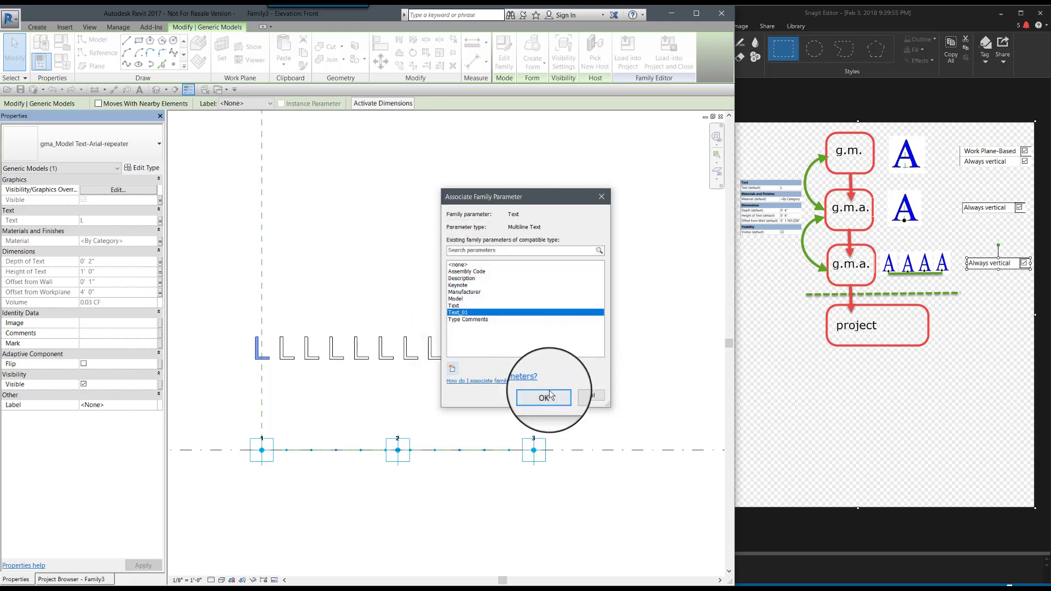
click(544, 395)
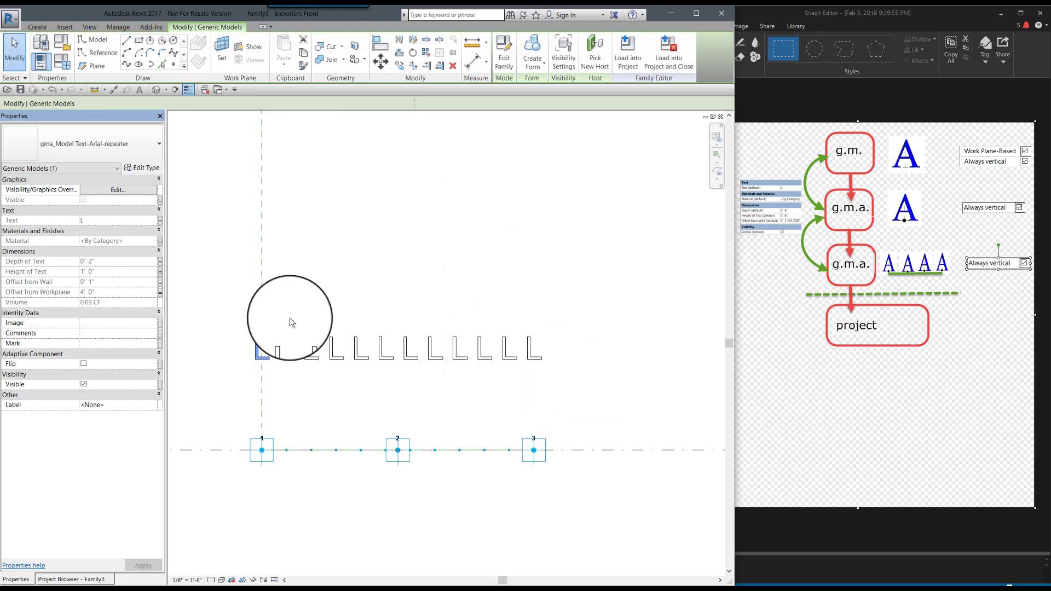
Associate the Text property of the second letter in the row with a new parameter named Text_02
click(280, 359)
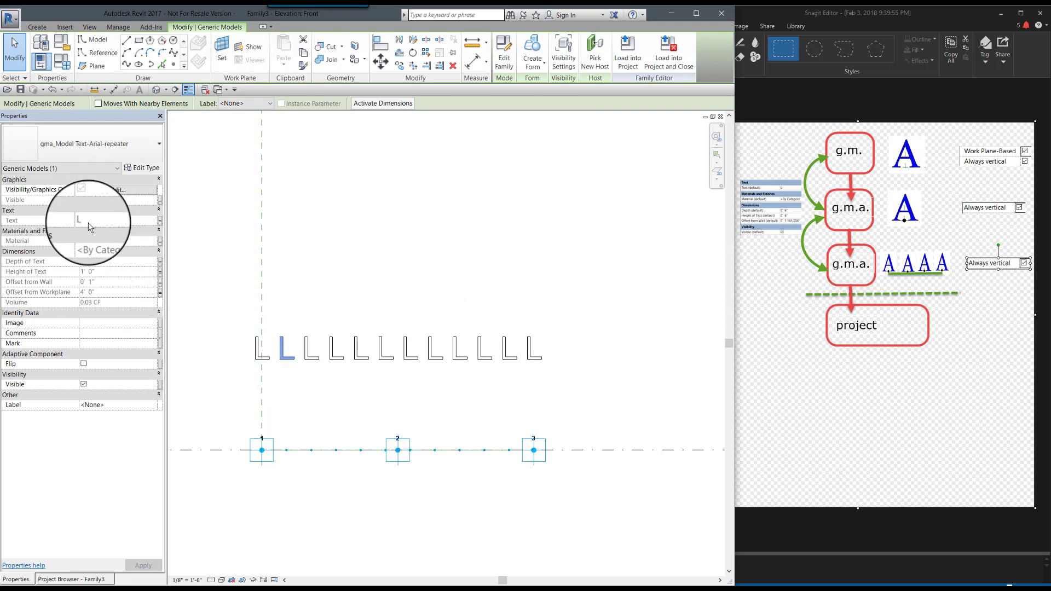
click(160, 222)
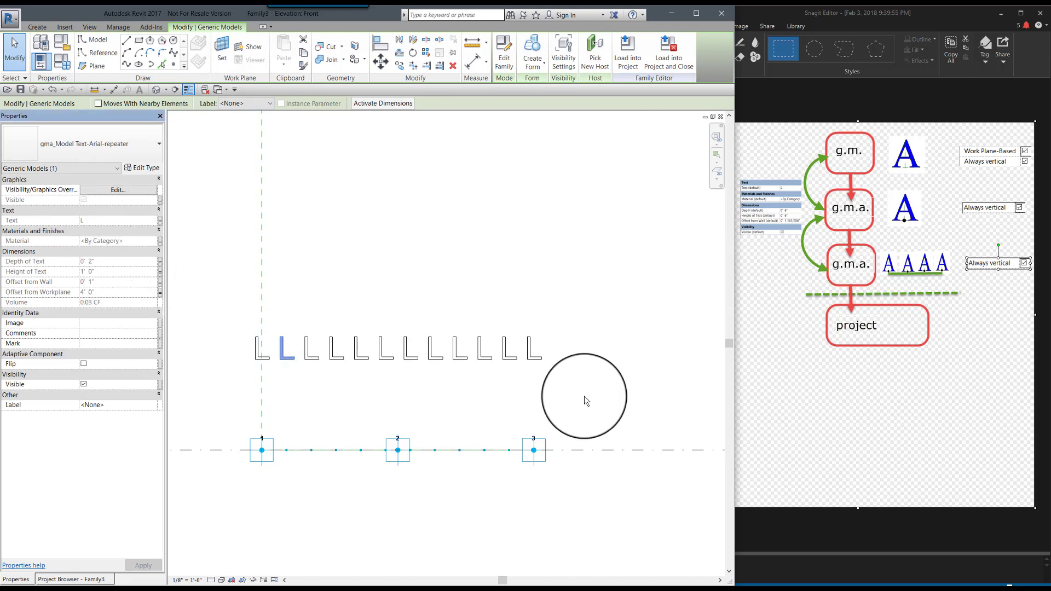
click(452, 370)
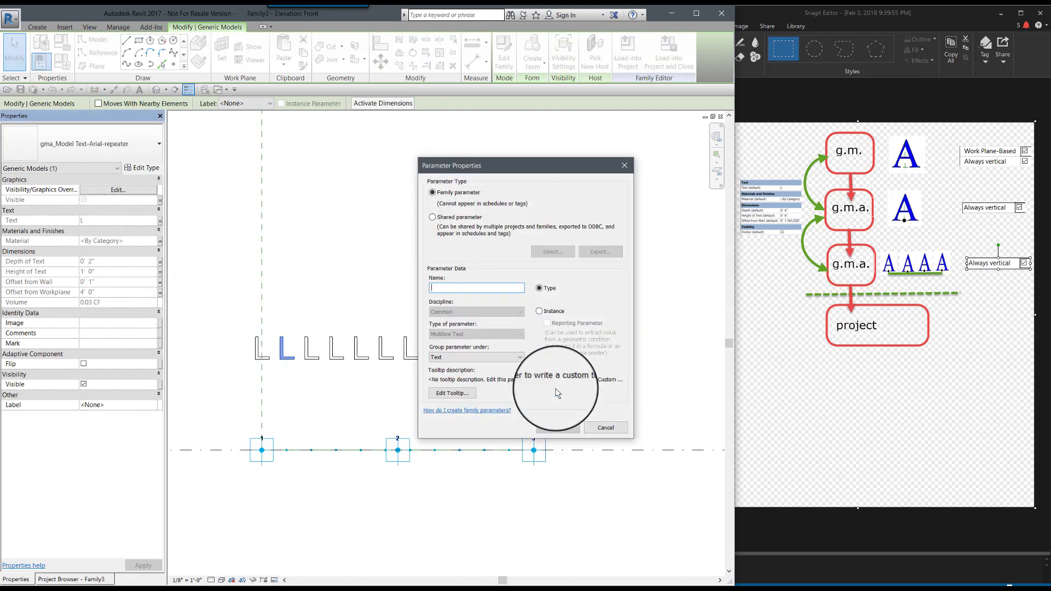
text(Text_02)
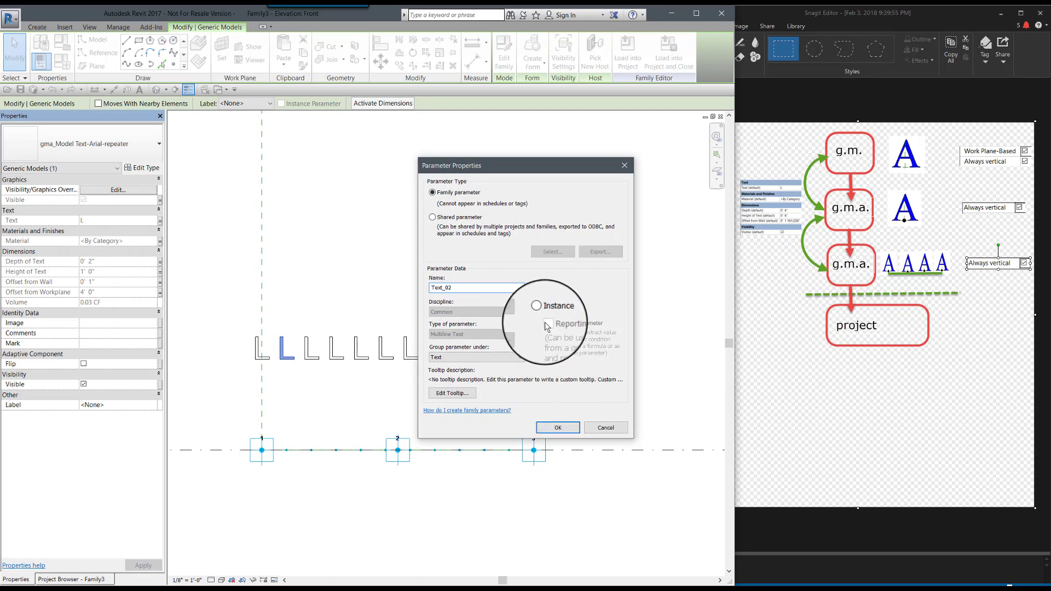
click(554, 427)
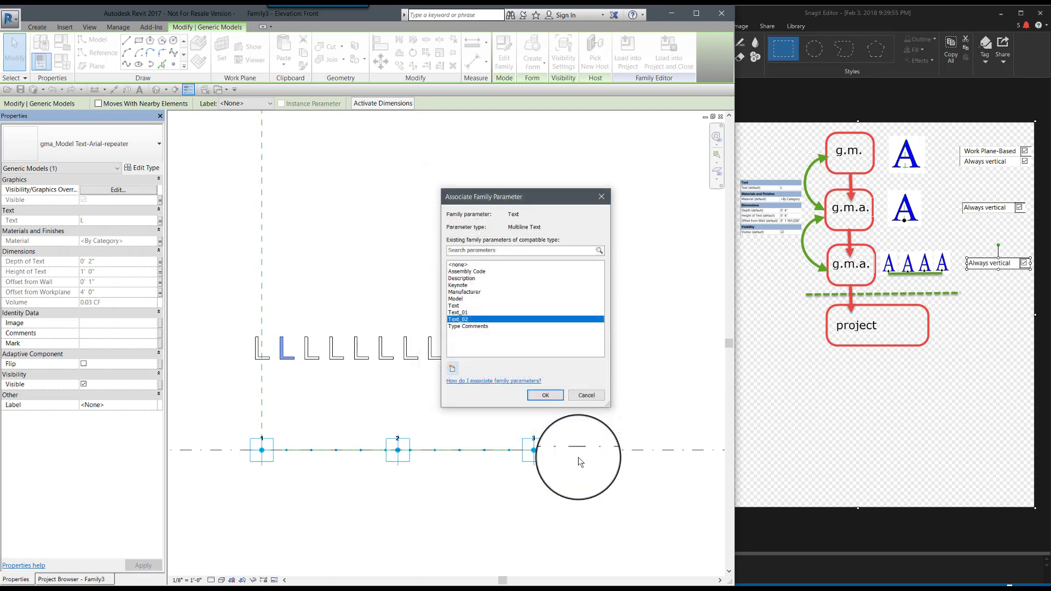
click(543, 394)
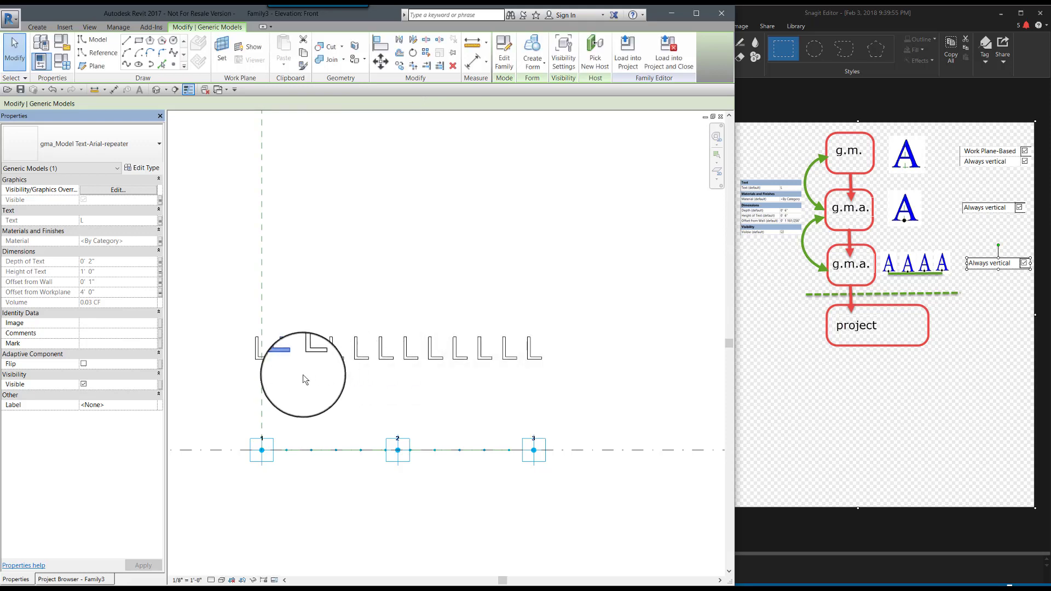
Associate the Text property of the third letter in the row with a new parameter named Text_03
click(304, 377)
click(310, 358)
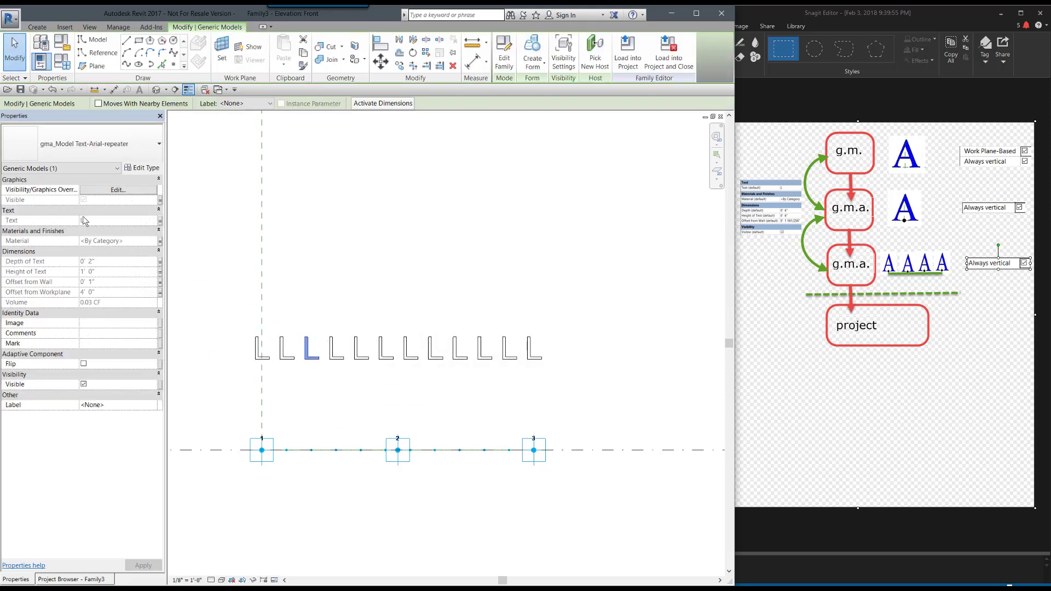
click(160, 220)
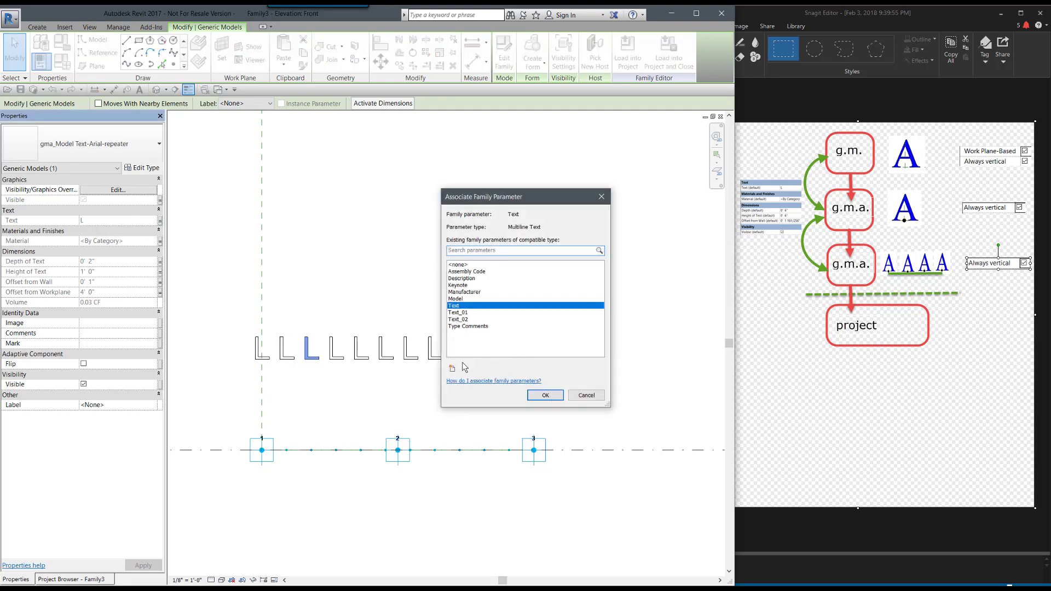
click(545, 395)
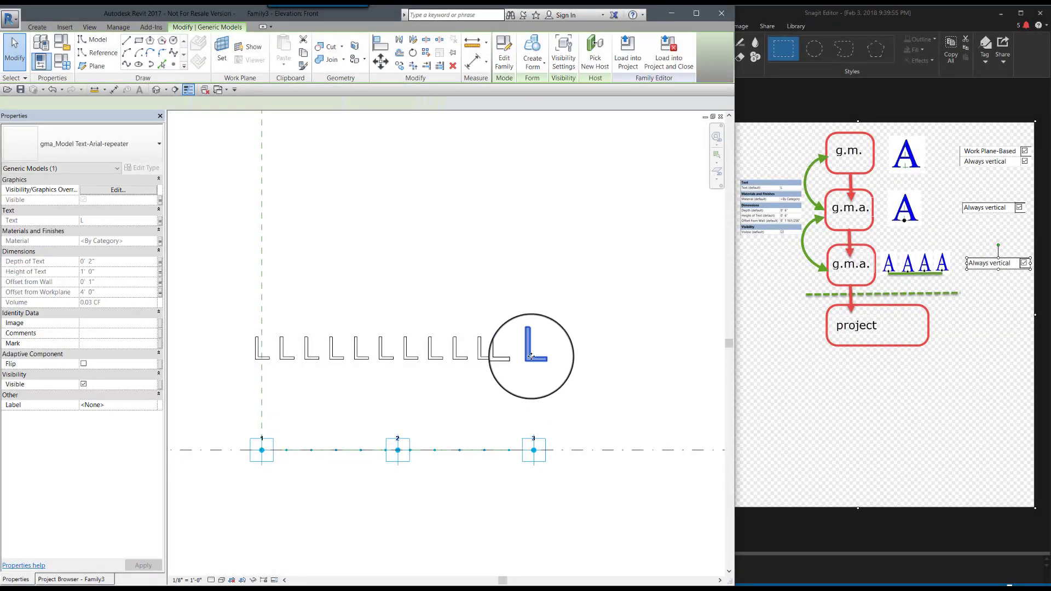
Associate the Text property of the last letter in the row with a new instance parameter named Text_12
click(531, 356)
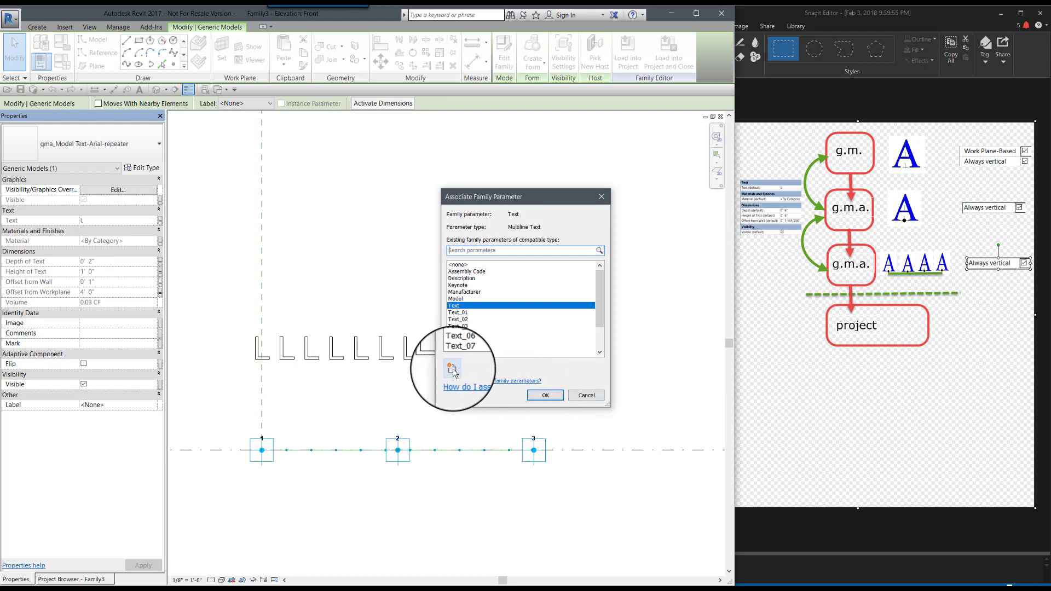
click(452, 368)
text(Text_0)
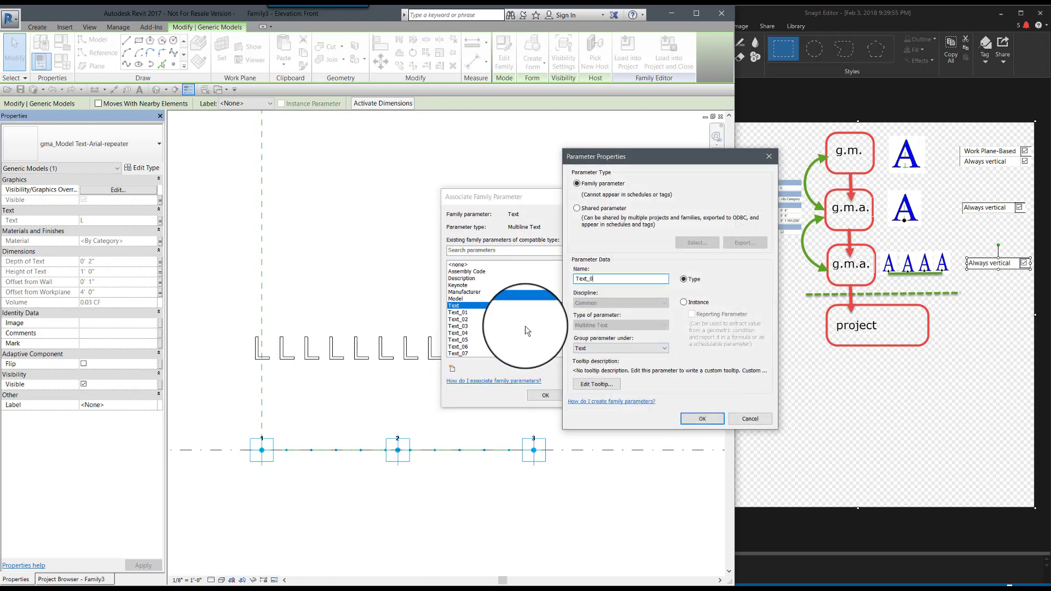
key(BackSpace)
text(12)
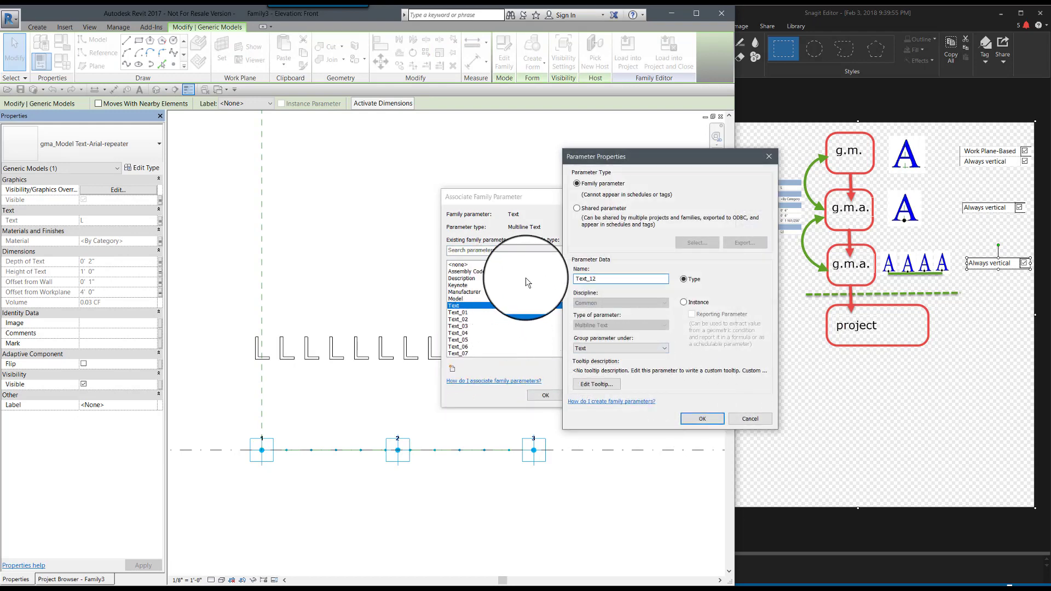
click(696, 304)
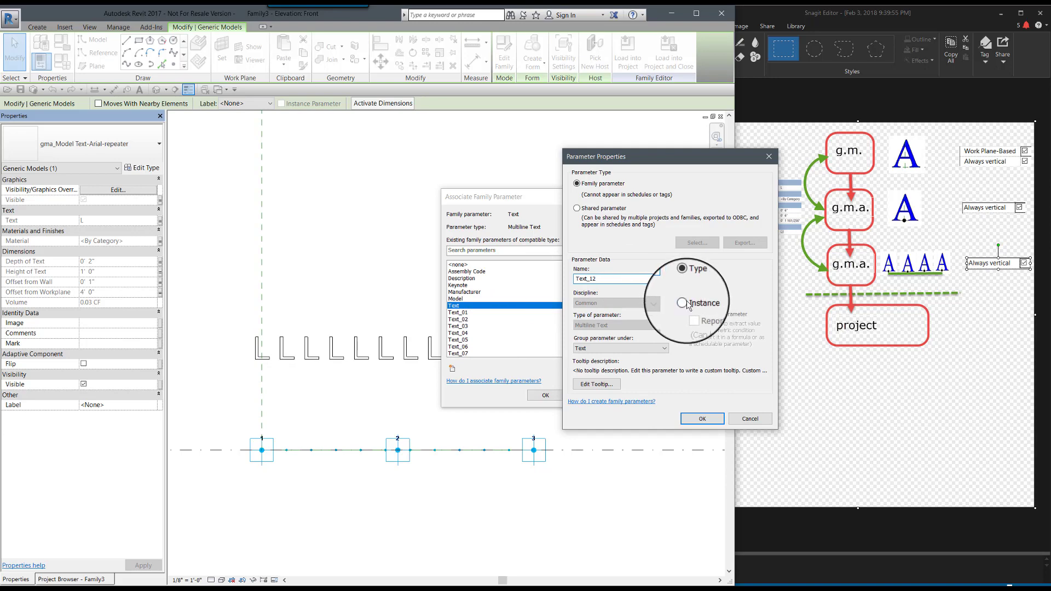
click(692, 419)
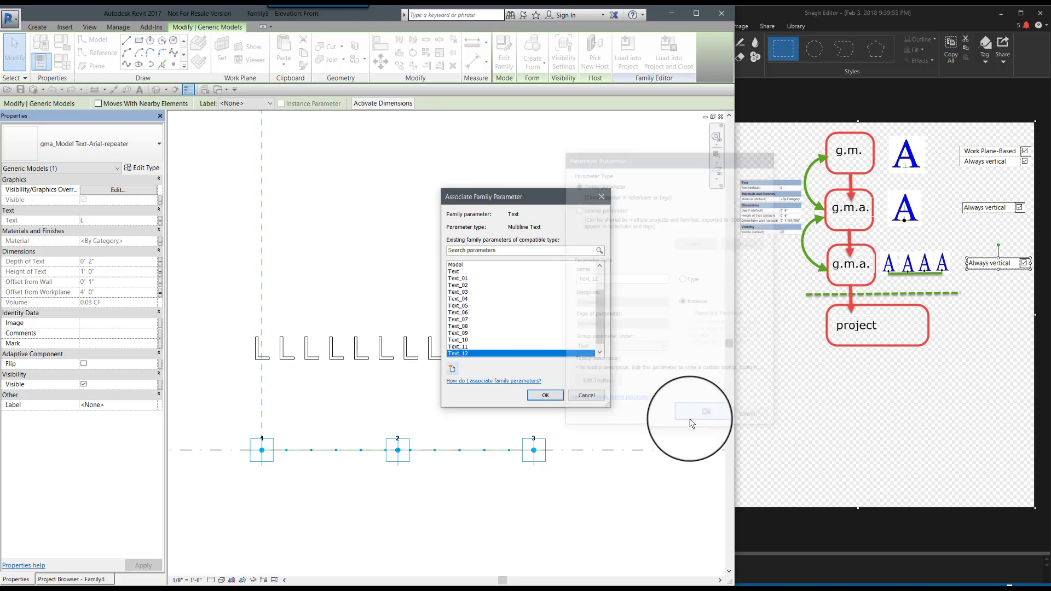
click(547, 395)
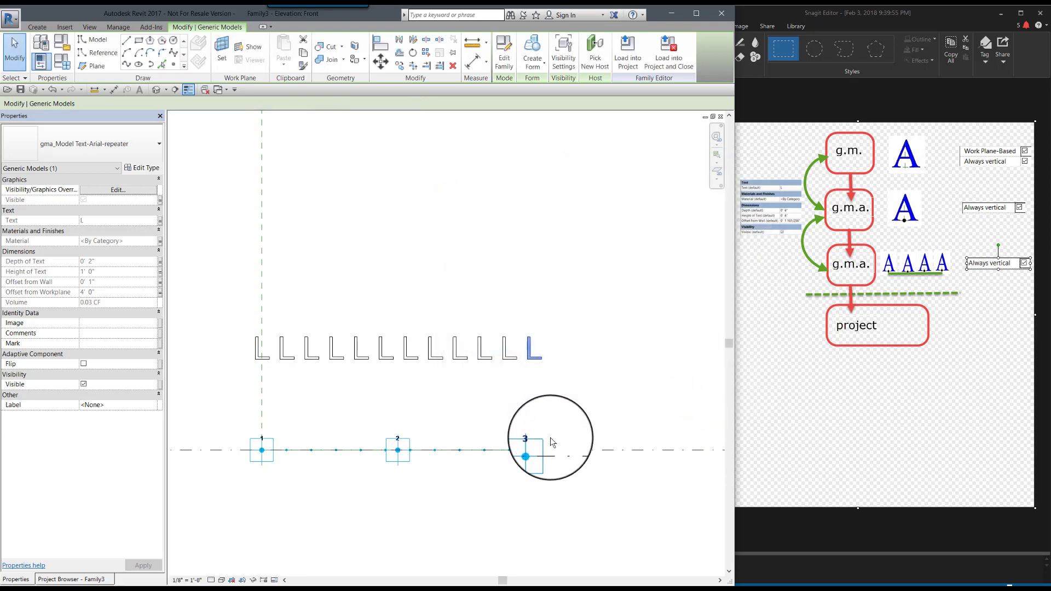
Delete the unnumbered Text parameter from the family types
click(67, 64)
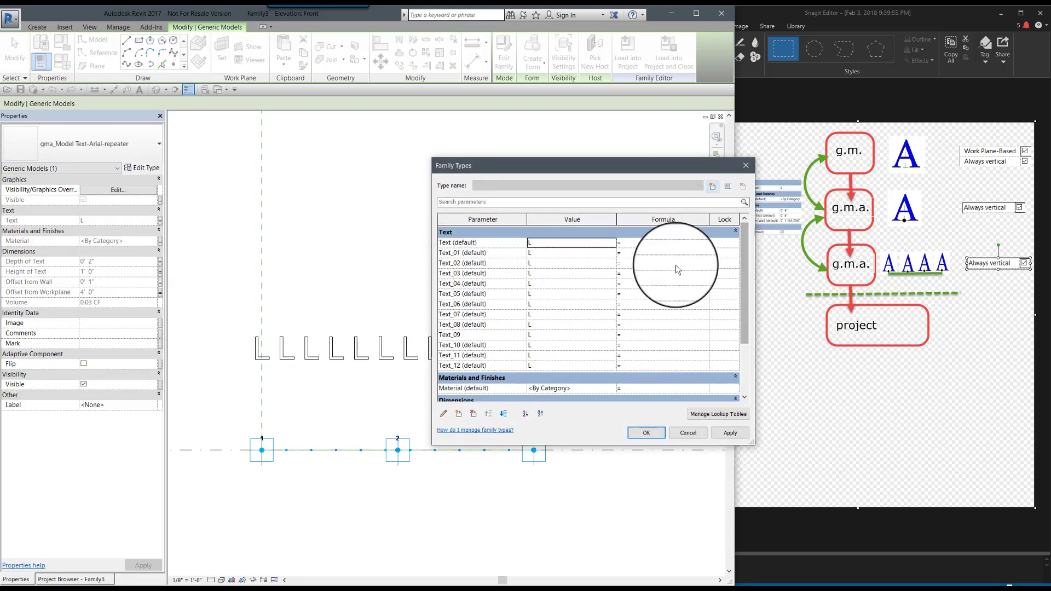
click(446, 243)
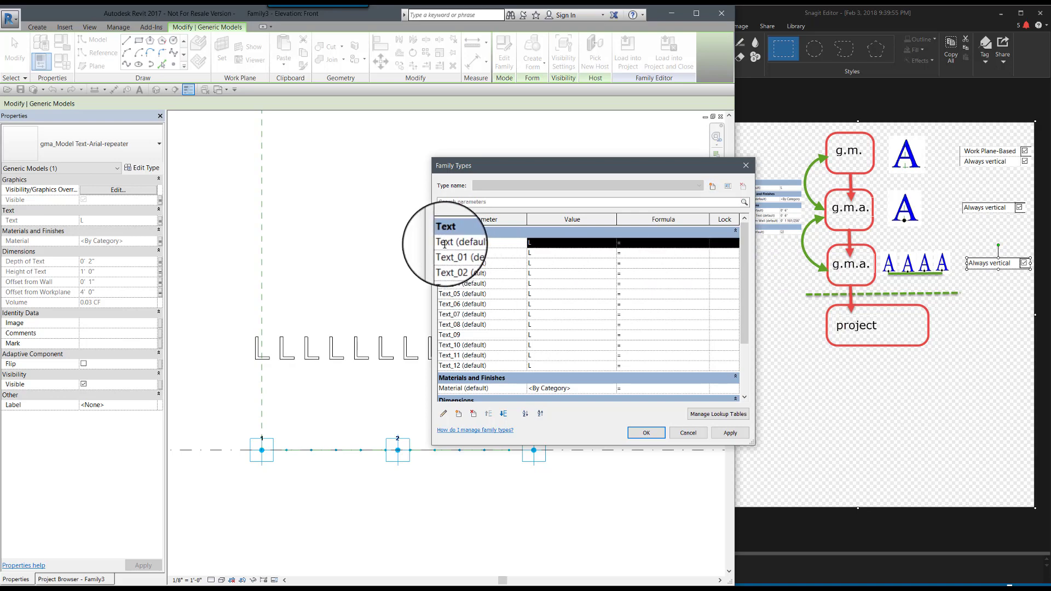
click(473, 415)
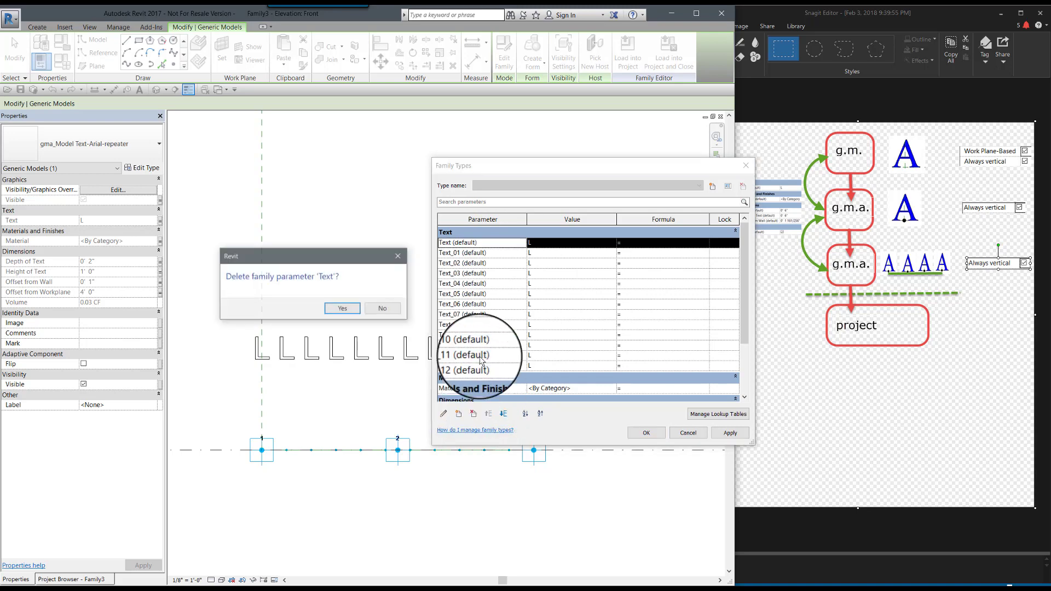
click(350, 306)
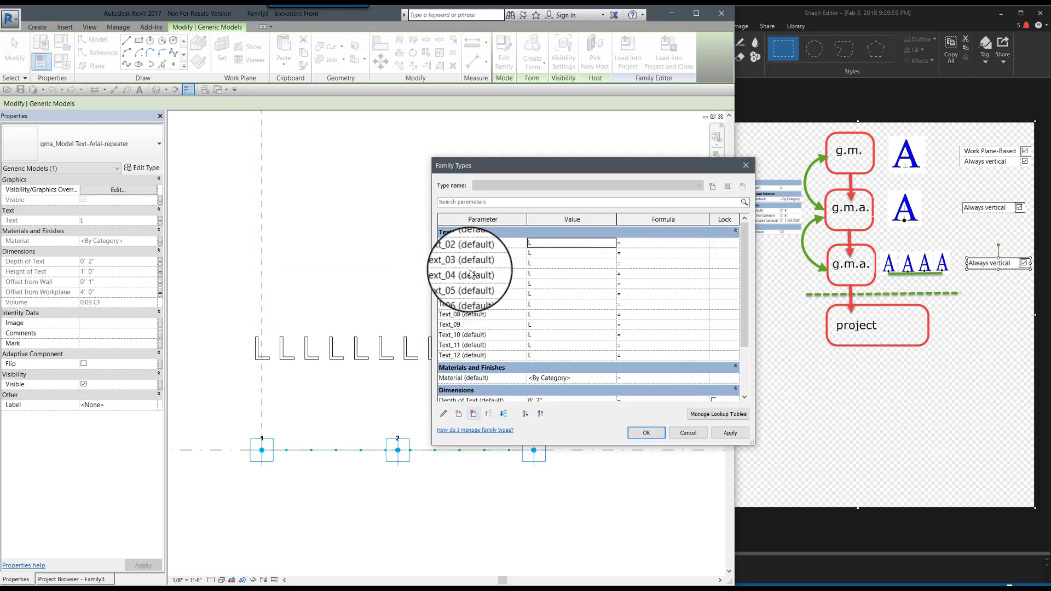
Change the Text_09 parameter to an instance parameter and apply the family types
click(462, 327)
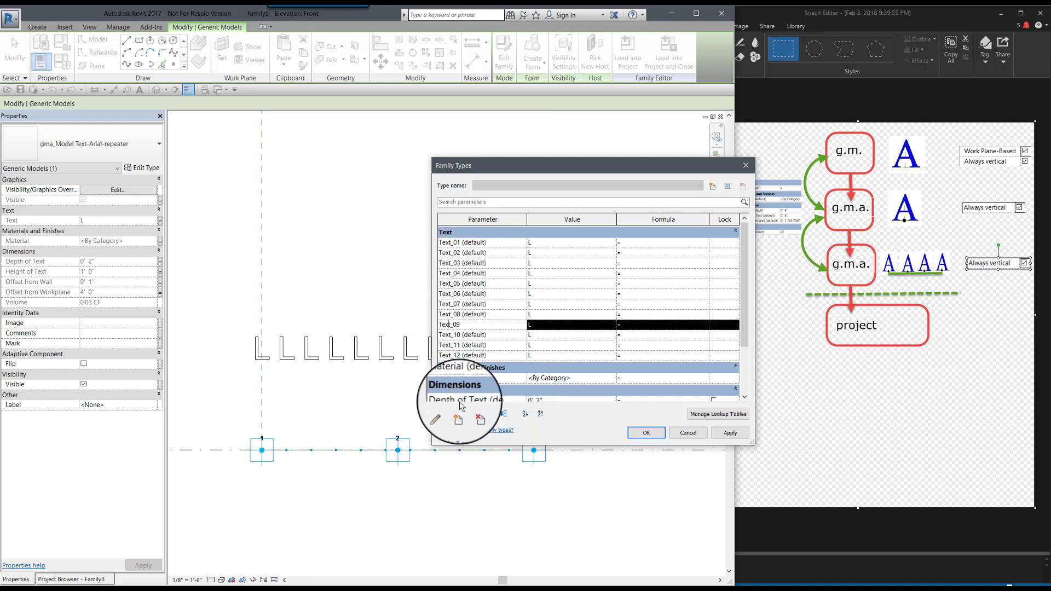
click(443, 414)
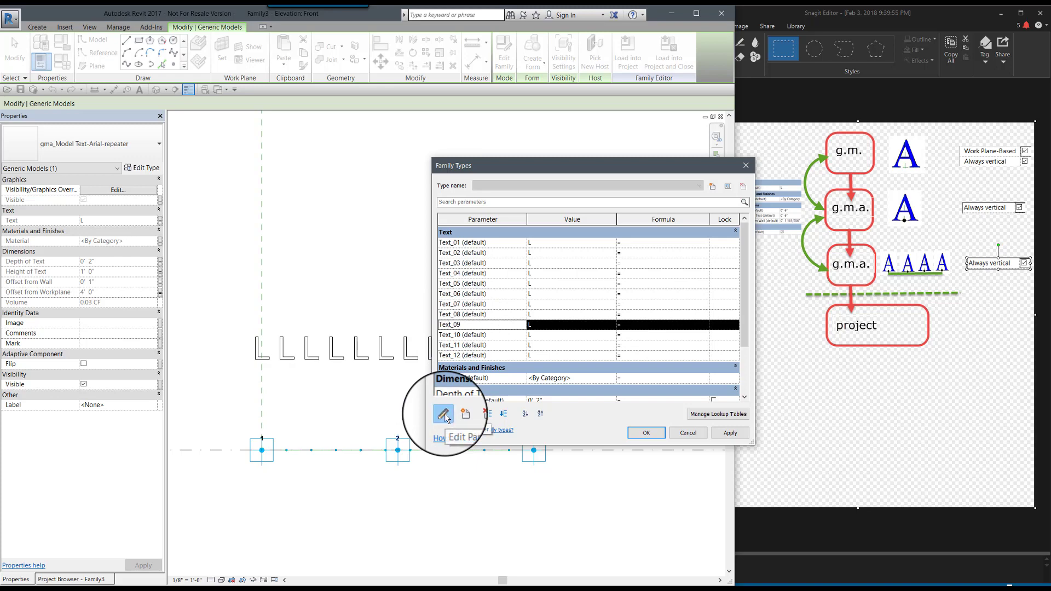
click(695, 305)
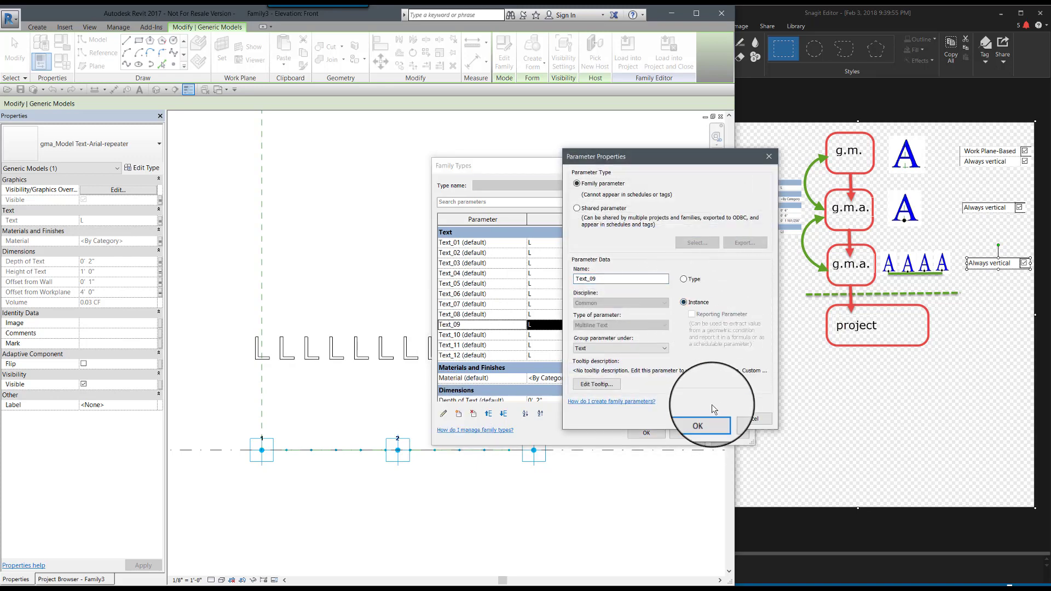
click(703, 419)
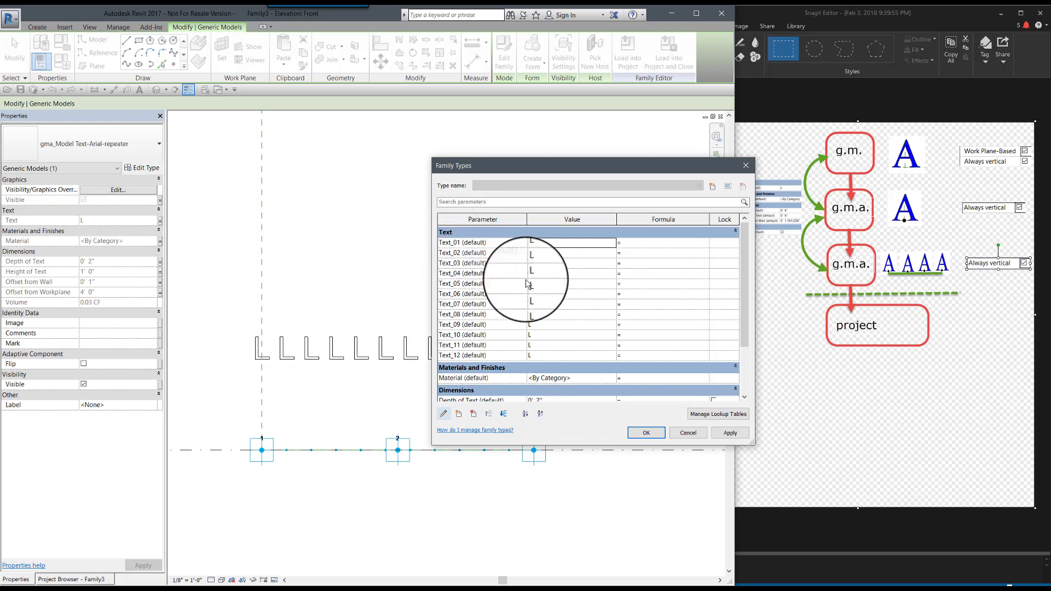
click(646, 434)
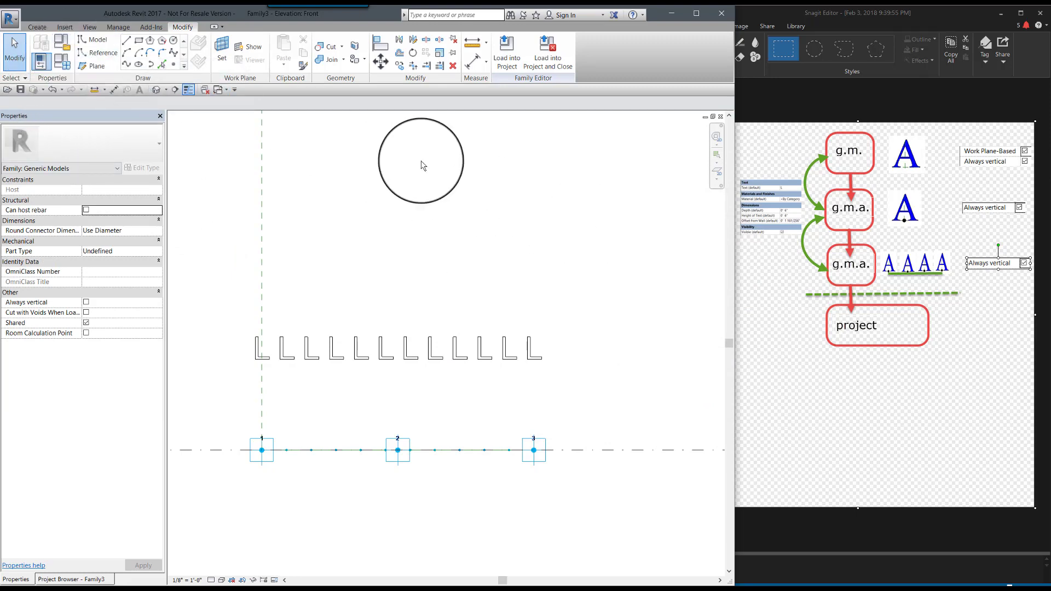
Turn on Always vertical and turn off Shared in the family category and parameters
click(41, 61)
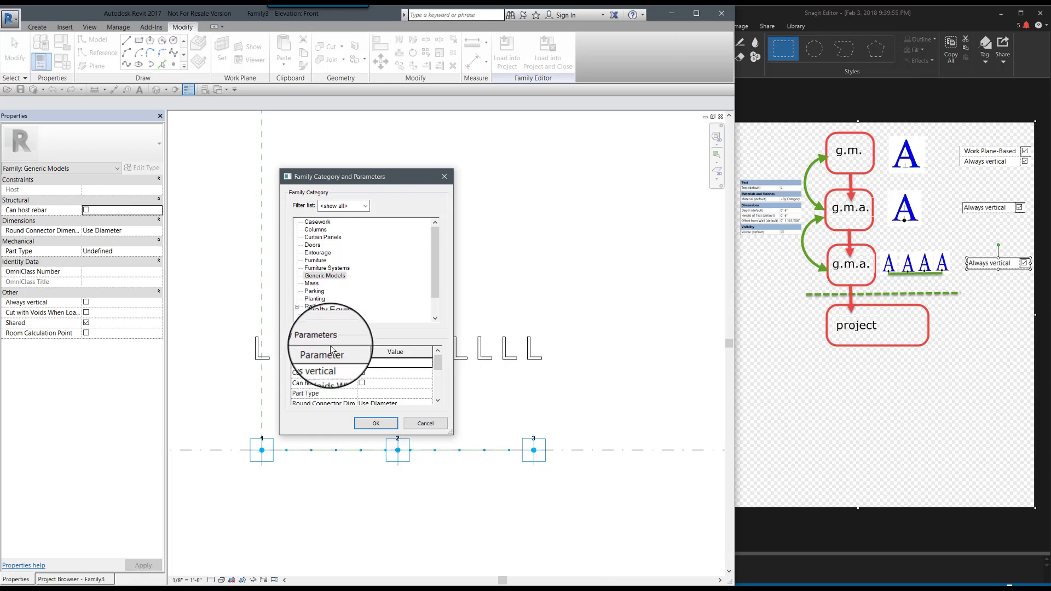
click(361, 362)
mouse_move(435, 362)
mouse_down()
mouse_move(440, 382)
mouse_move(441, 372)
mouse_up()
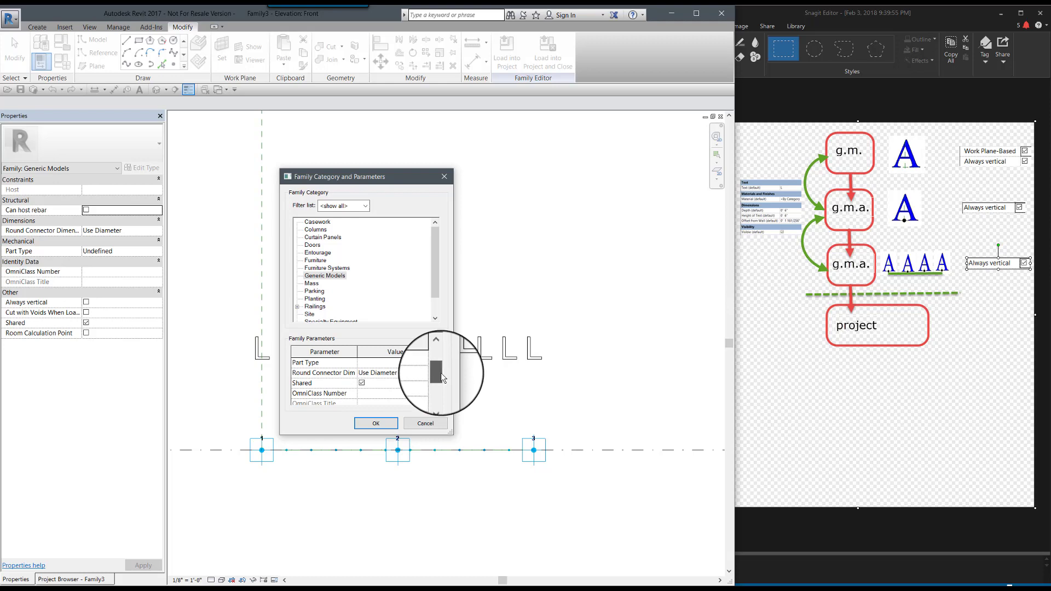
click(361, 382)
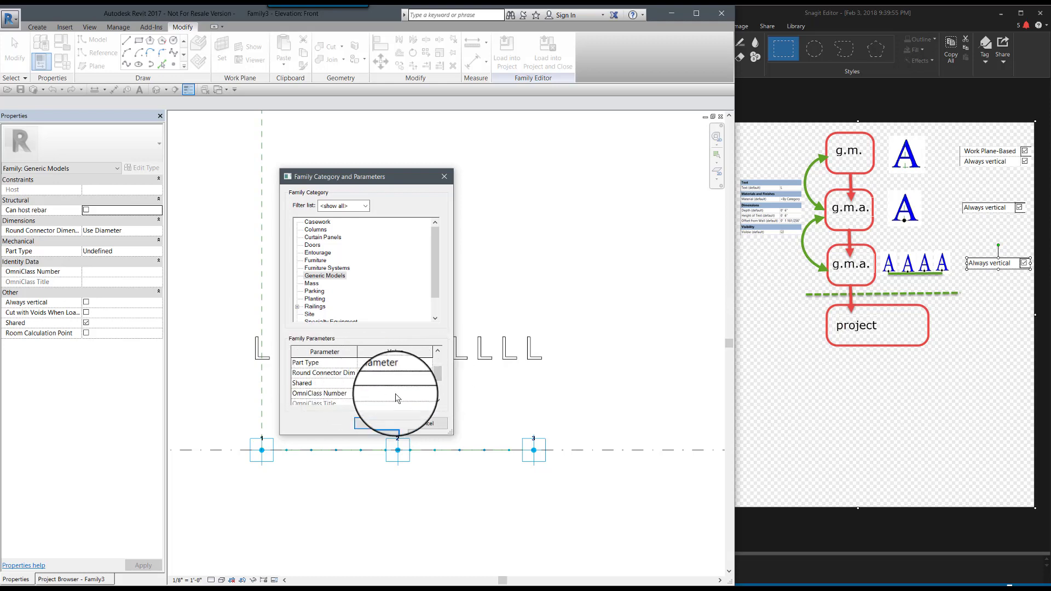
click(382, 424)
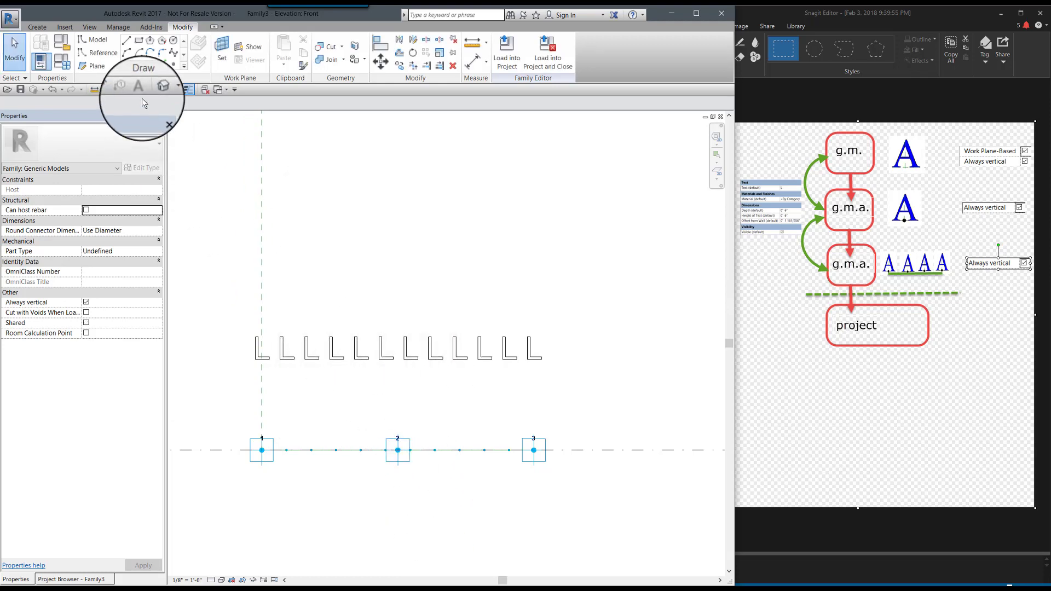
Open the default 3D view of the letters and save the family as Signage-Model Text in Documents
click(156, 89)
scroll(537, 443, down, 2)
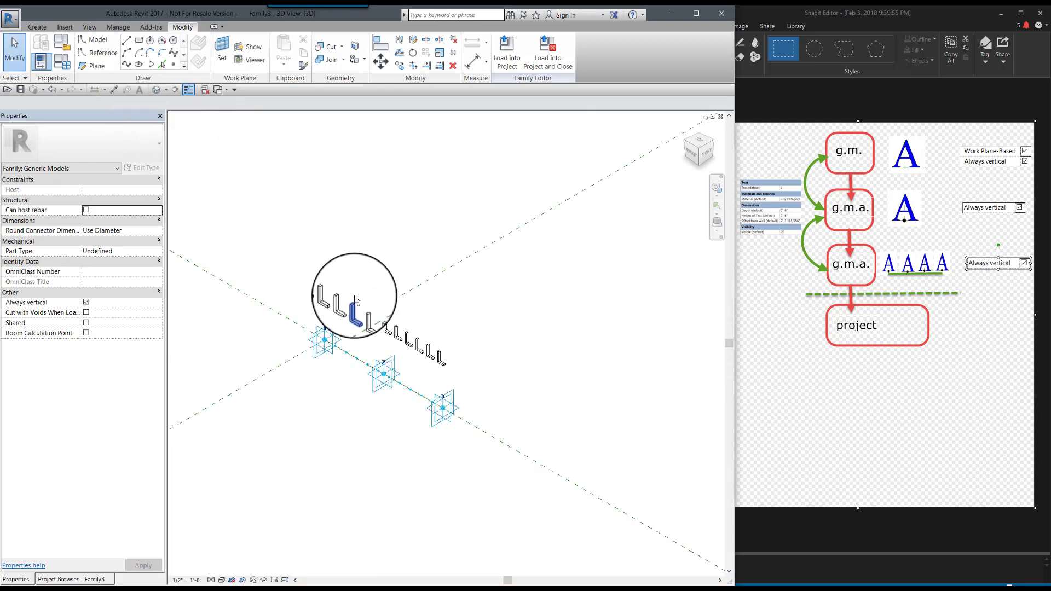
scroll(399, 305, up, 2)
scroll(431, 337, up, 2)
scroll(459, 360, up, 1)
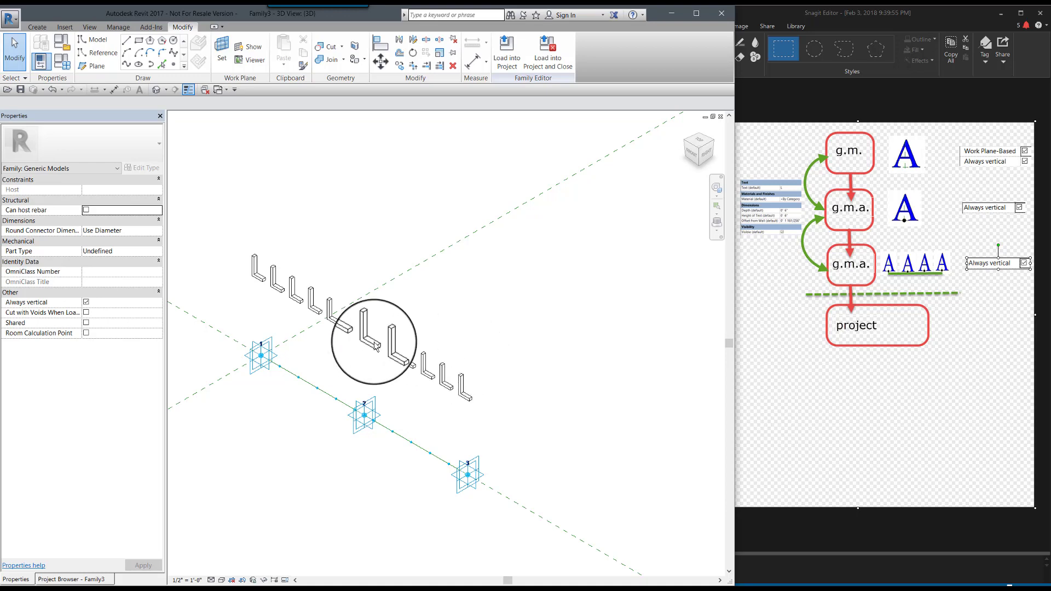
click(20, 88)
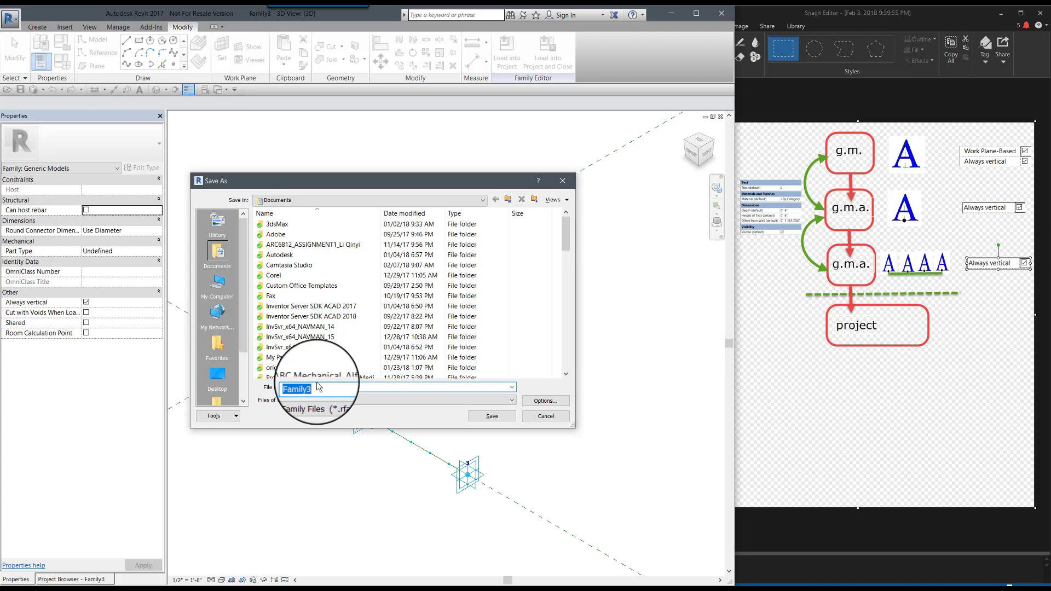
text(M)
text(ode)
text(Signa)
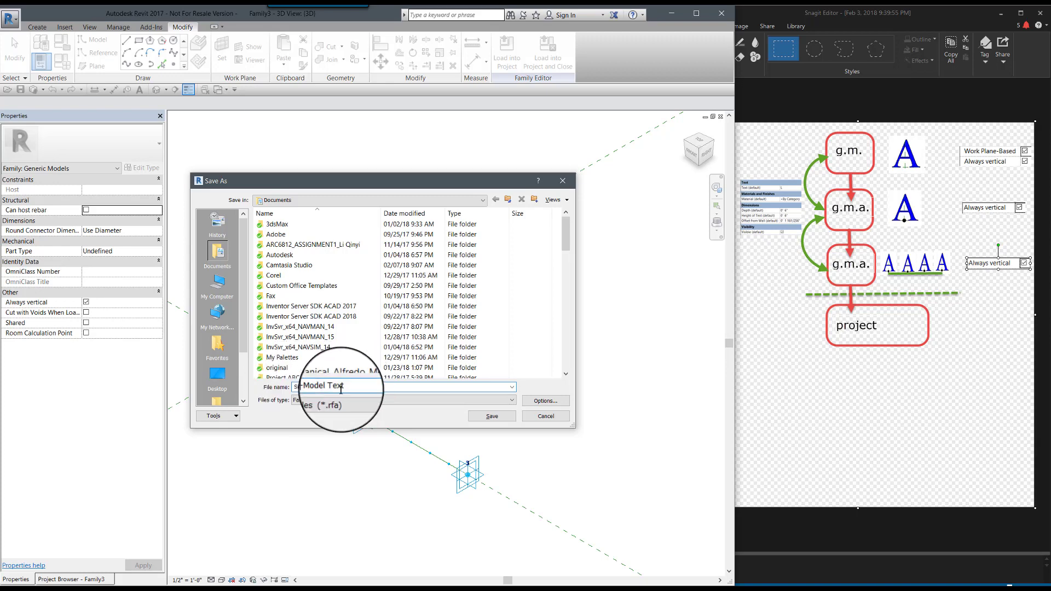
click(492, 416)
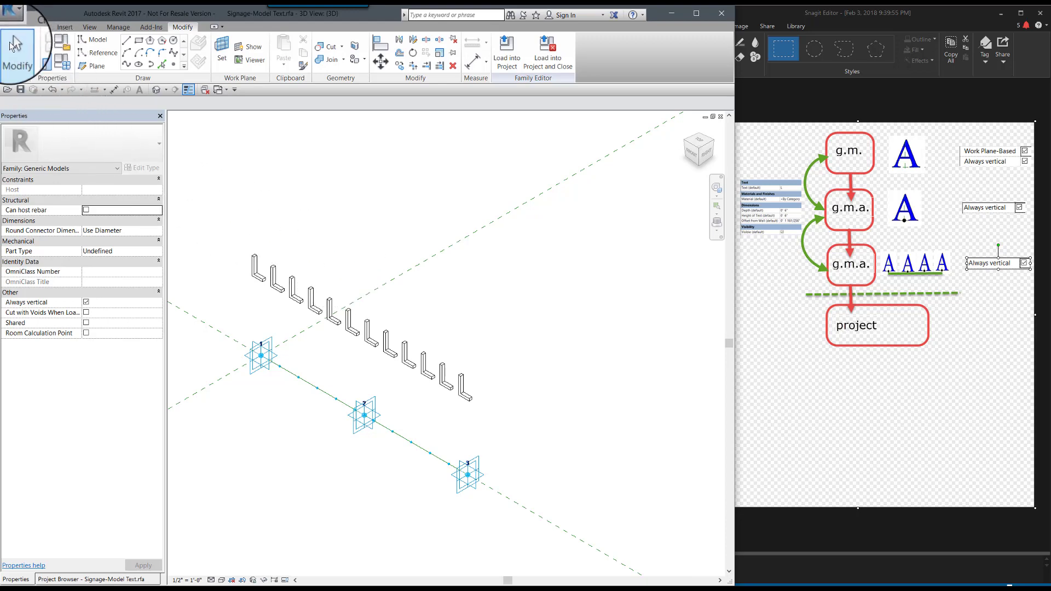
Create a new project from the Architectural Template
click(13, 20)
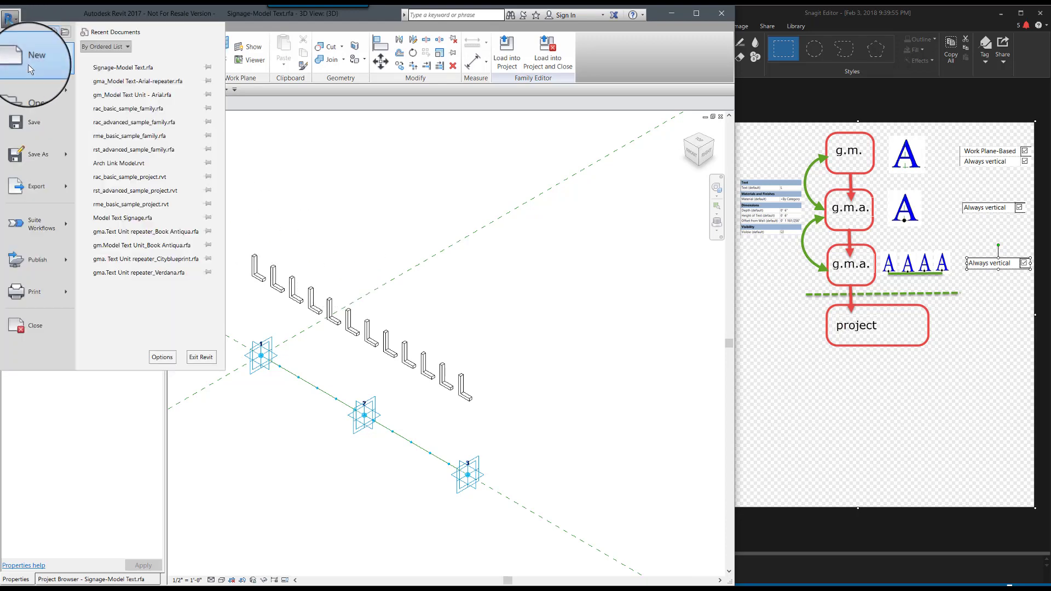
mouse_move(31, 62)
click(116, 60)
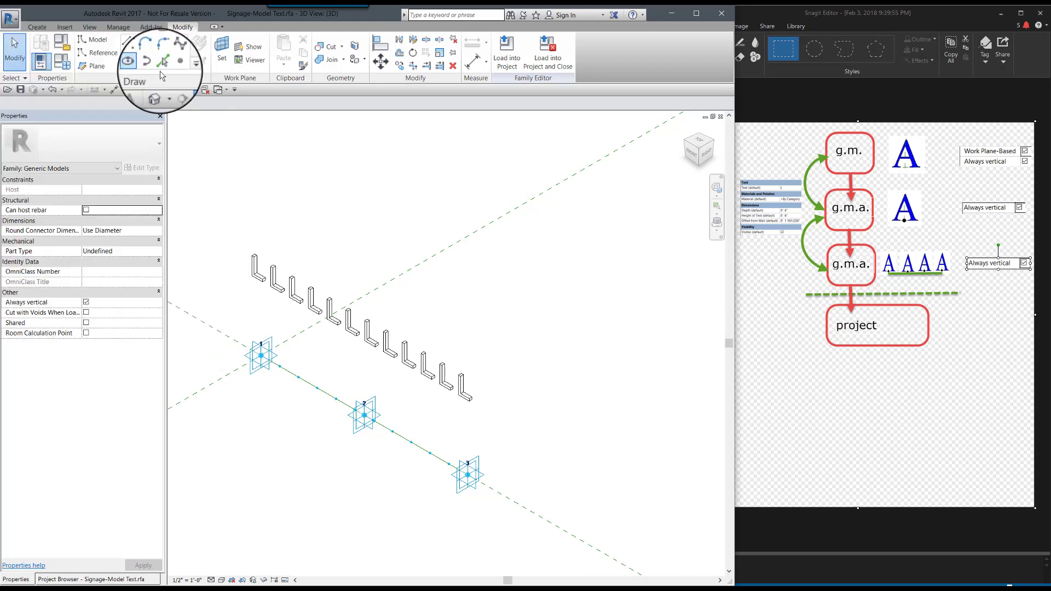
click(386, 286)
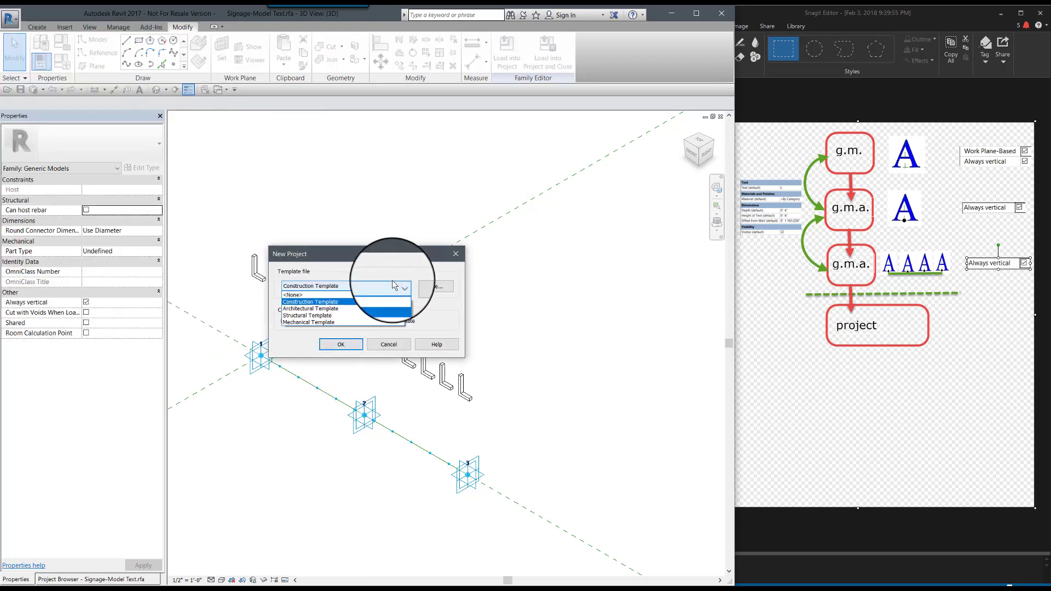
click(296, 315)
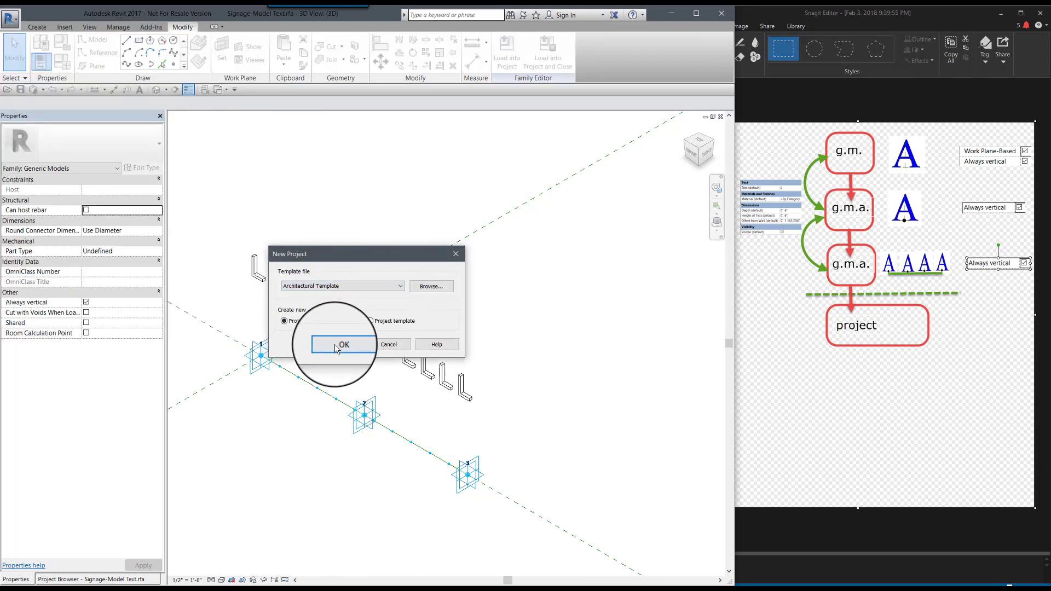
click(336, 344)
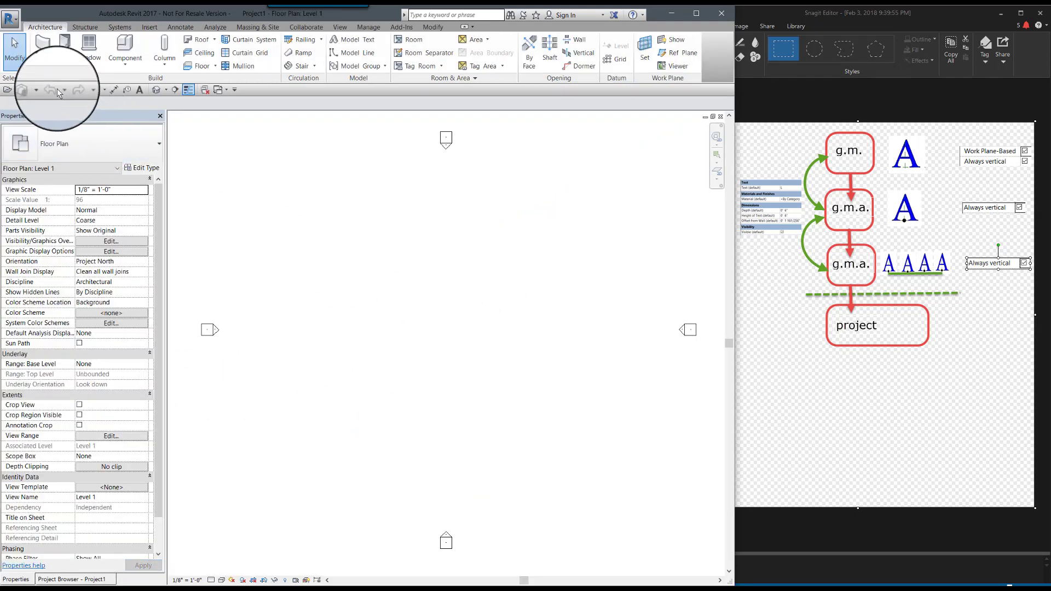
Set up an architectural wall of type Generic - 6" Masonry, 10' high, drawn as a start-end-radius arc
click(43, 64)
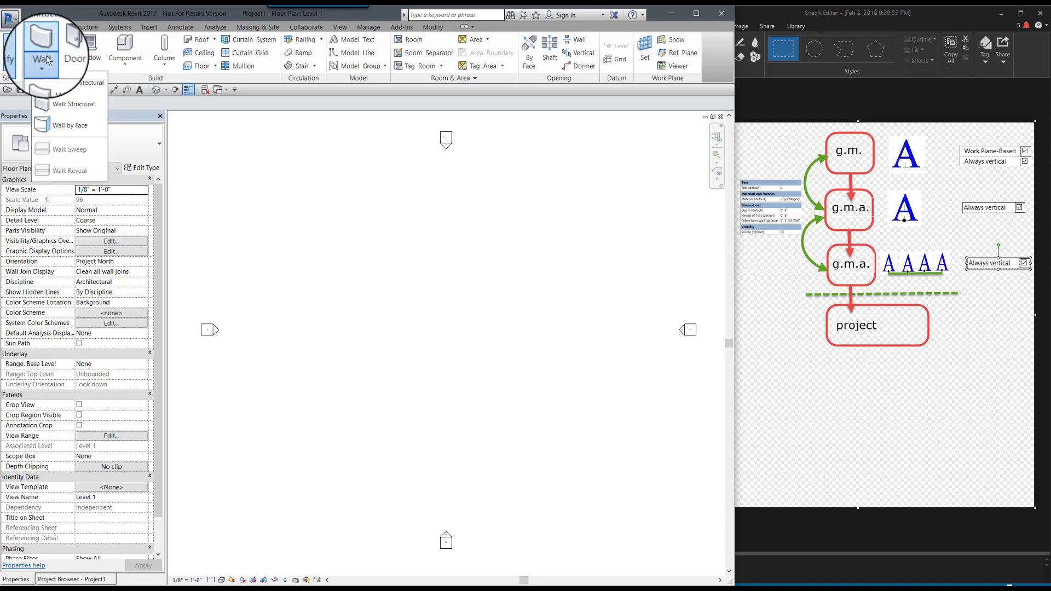
click(67, 83)
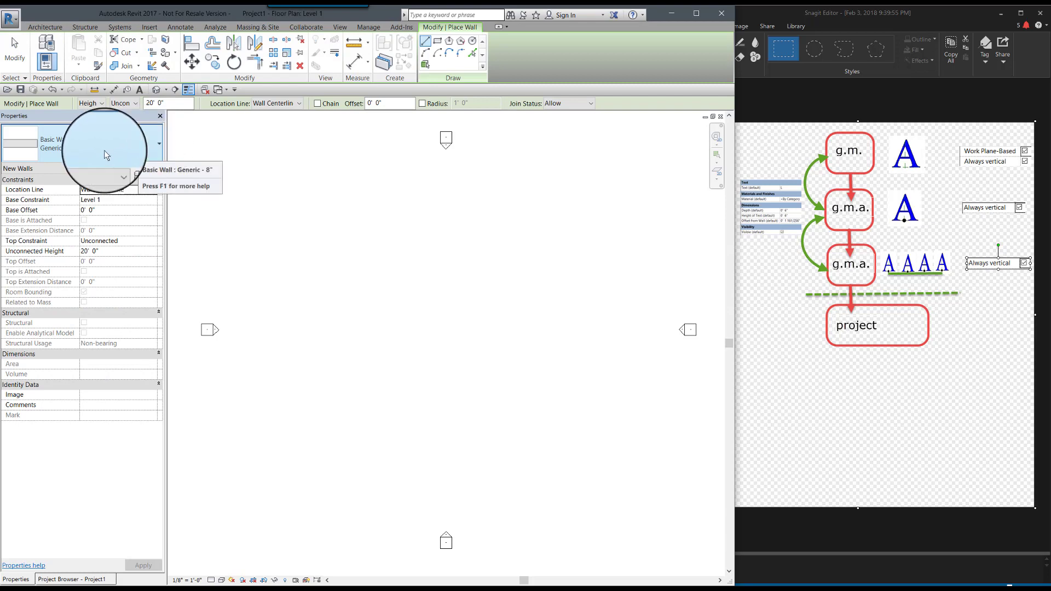
click(133, 146)
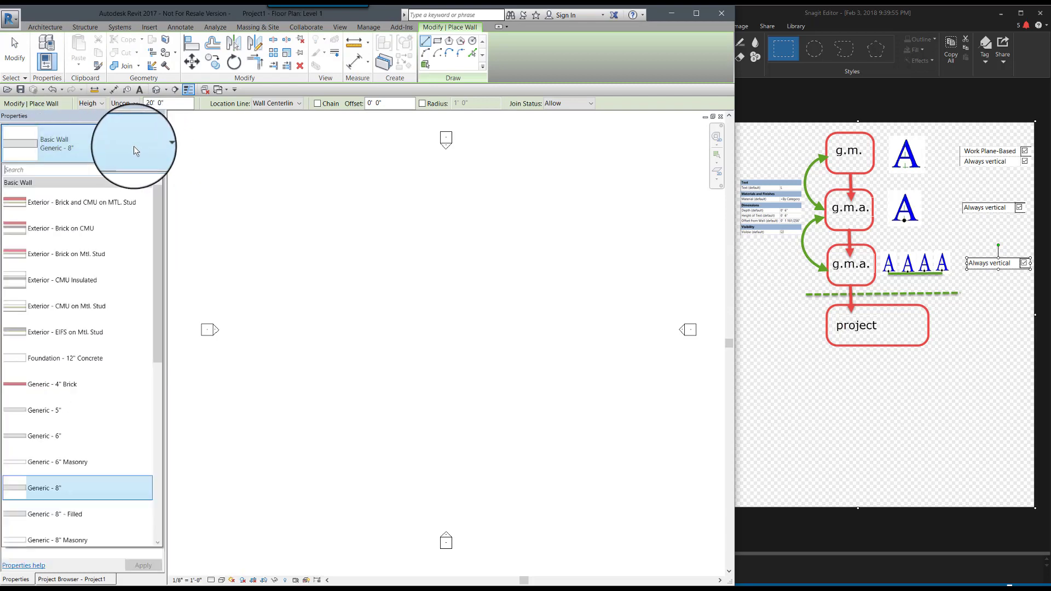
click(55, 462)
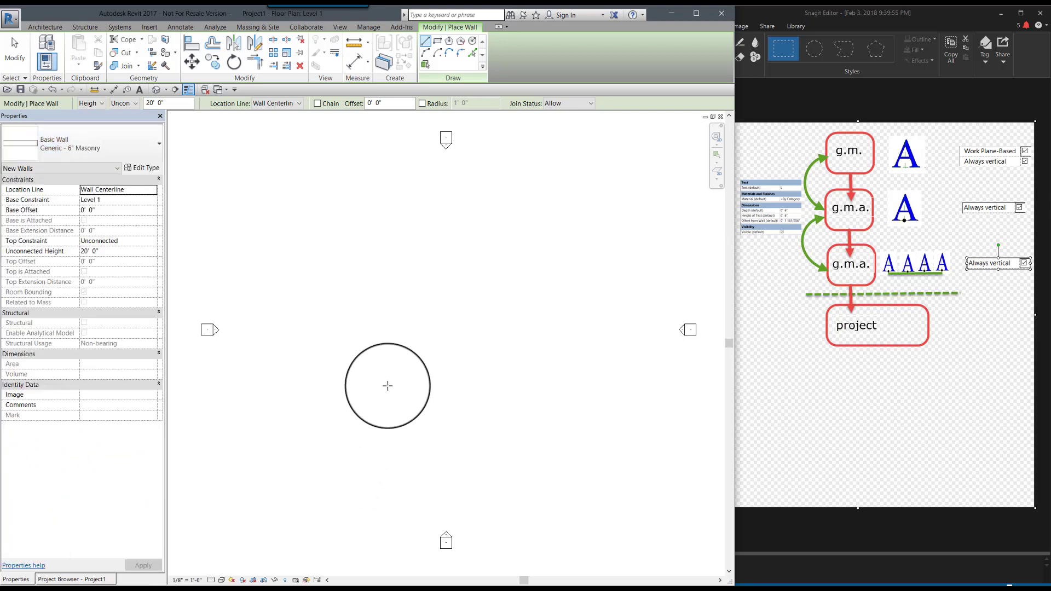
click(426, 54)
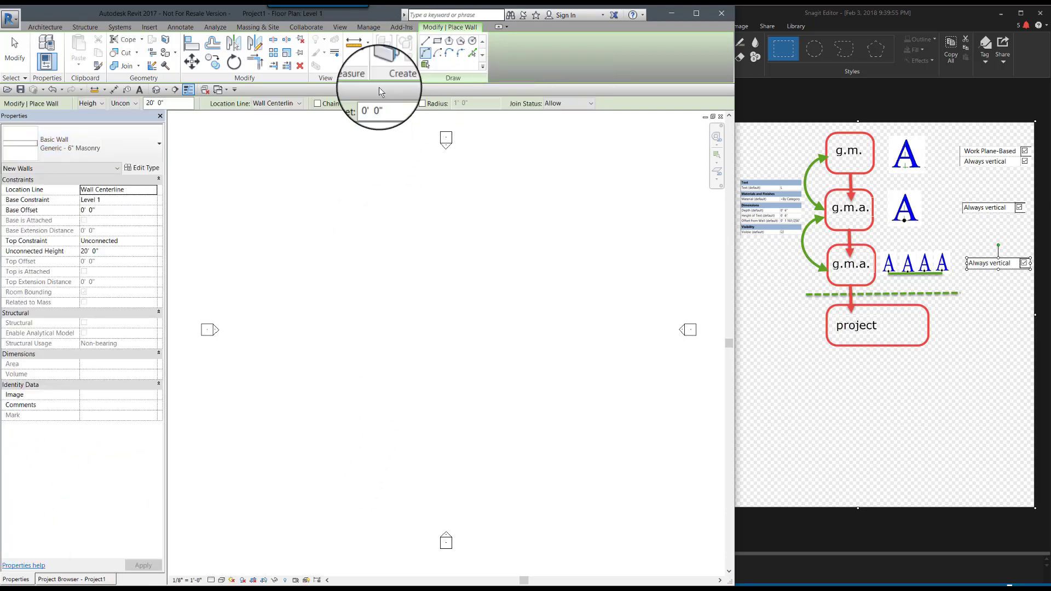
click(149, 104)
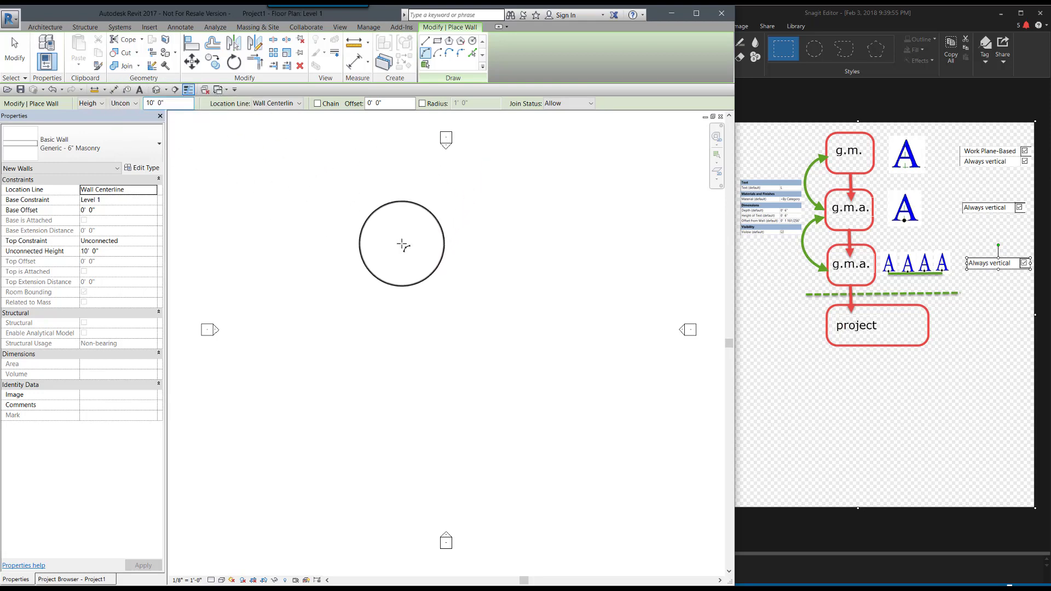
Draw a curved wall bulging south on Level 1, with ends about 40' apart and a radius of about 24' 4"
click(358, 352)
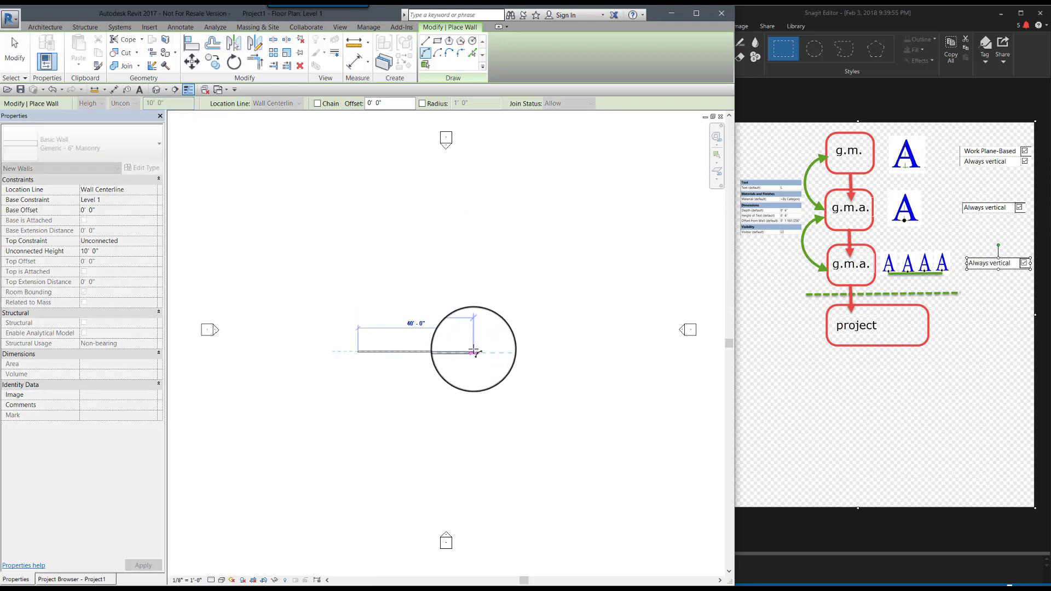
click(474, 352)
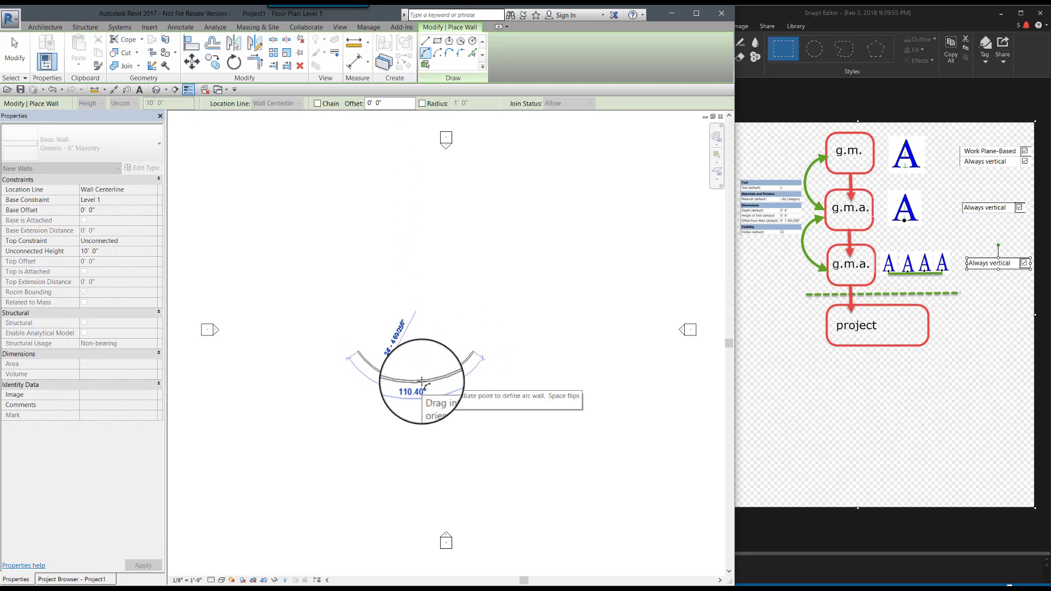
click(422, 382)
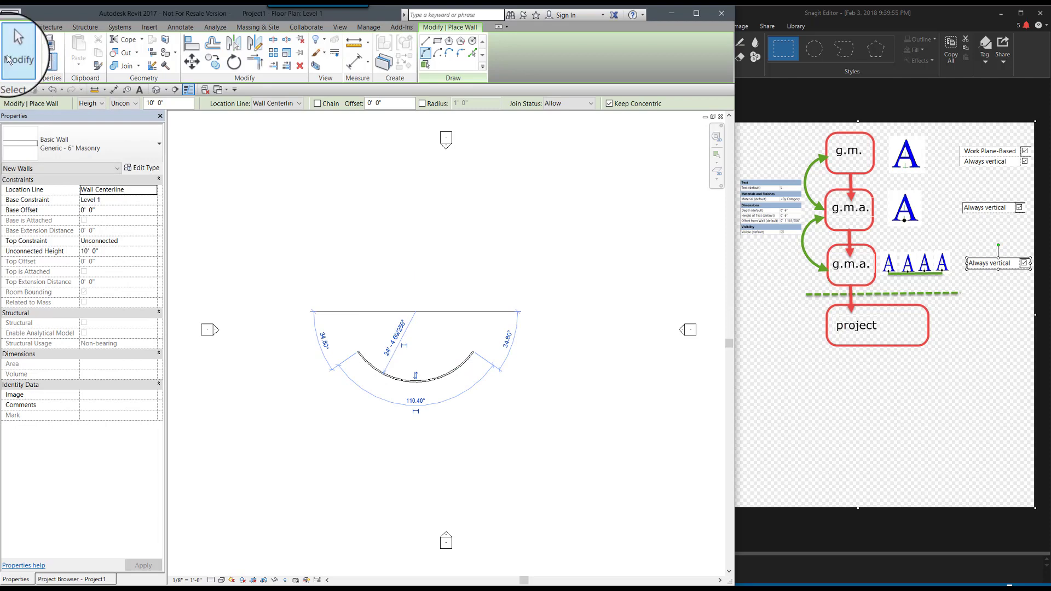
click(15, 55)
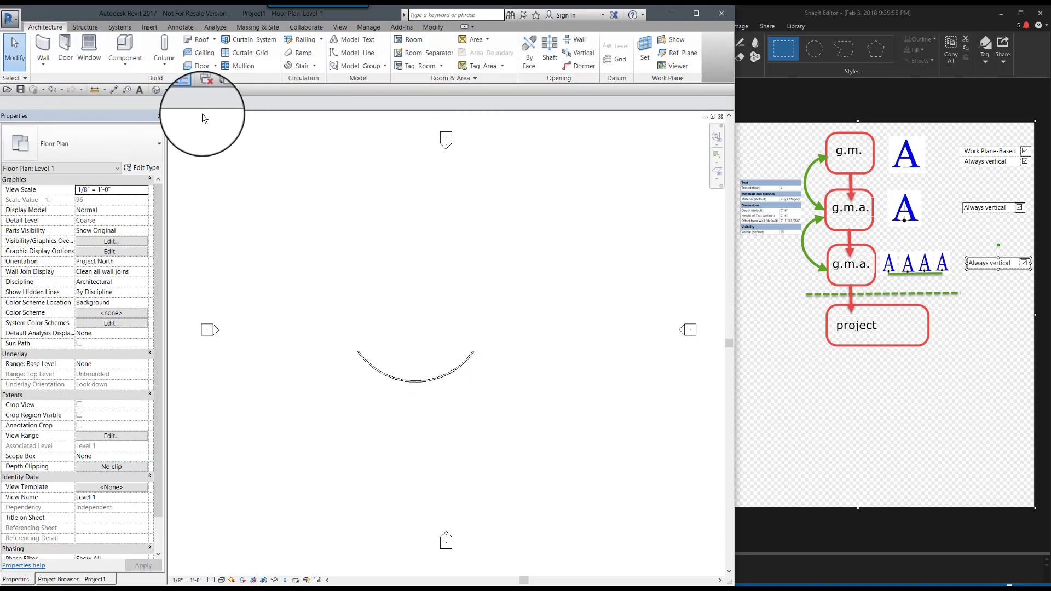
Open the project's default 3D view and orbit to face the outer, convex side of the curved wall
click(154, 90)
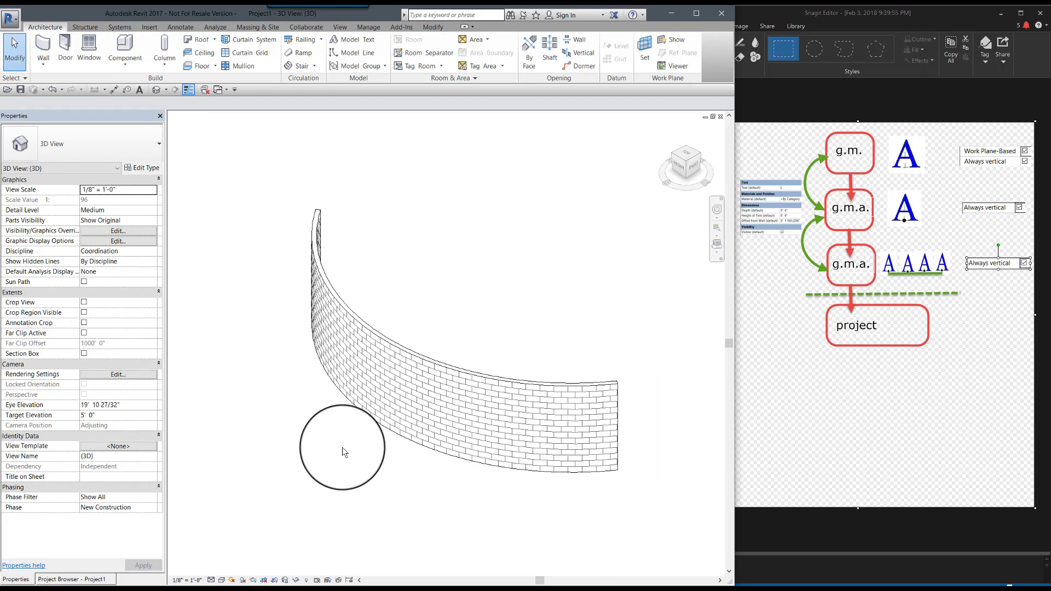
mouse_move(343, 448)
shift+middle_down()
mouse_move(306, 490)
mouse_move(292, 477)
mouse_move(342, 444)
mouse_move(401, 468)
mouse_move(445, 460)
mouse_move(436, 446)
mouse_move(460, 415)
shift+middle_up()
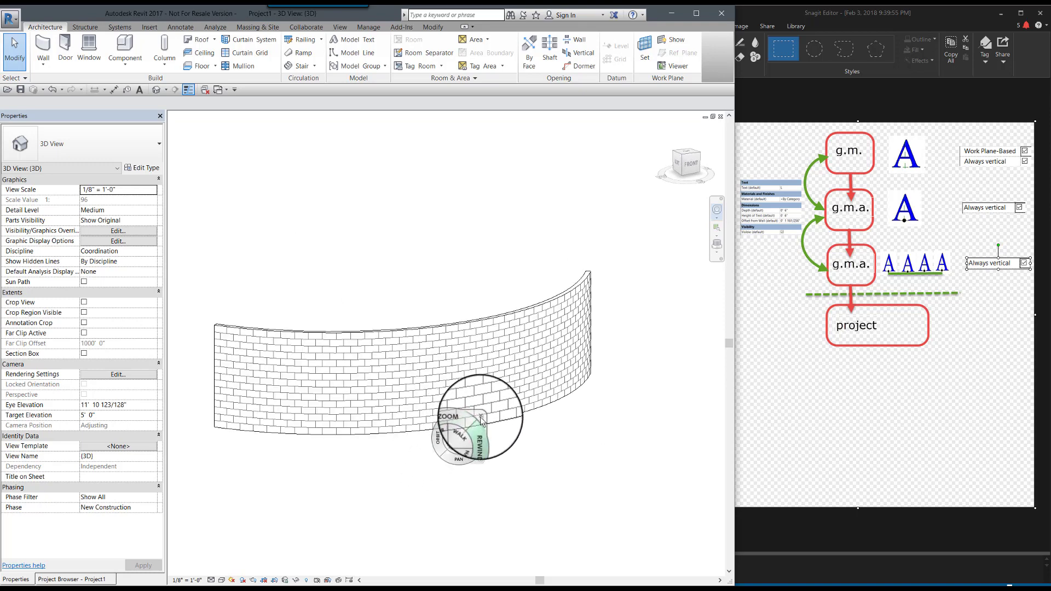
key(shift+w)
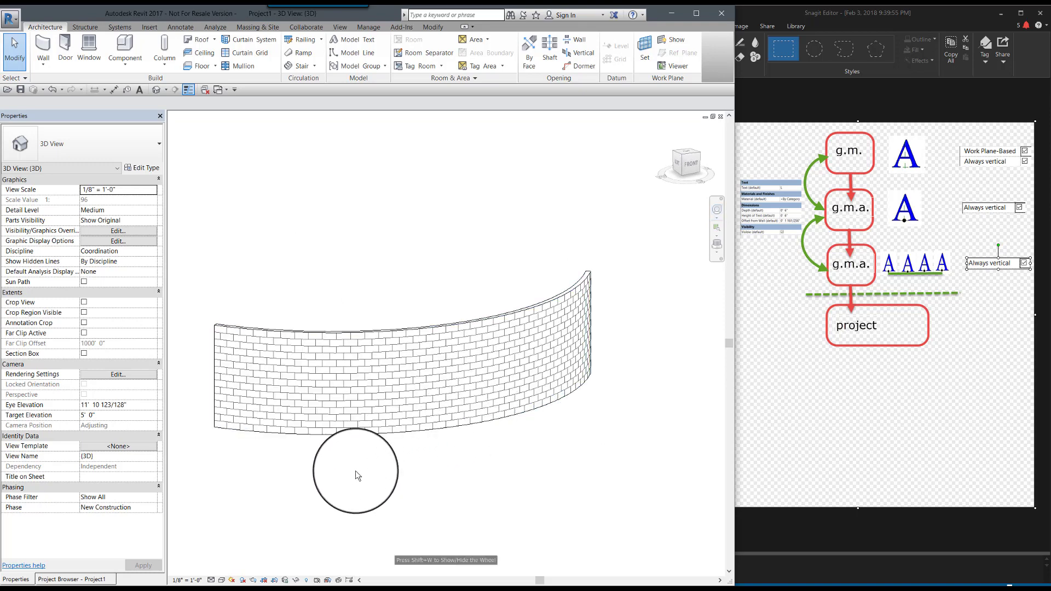
scroll(355, 471, down, 1)
scroll(318, 457, up, 1)
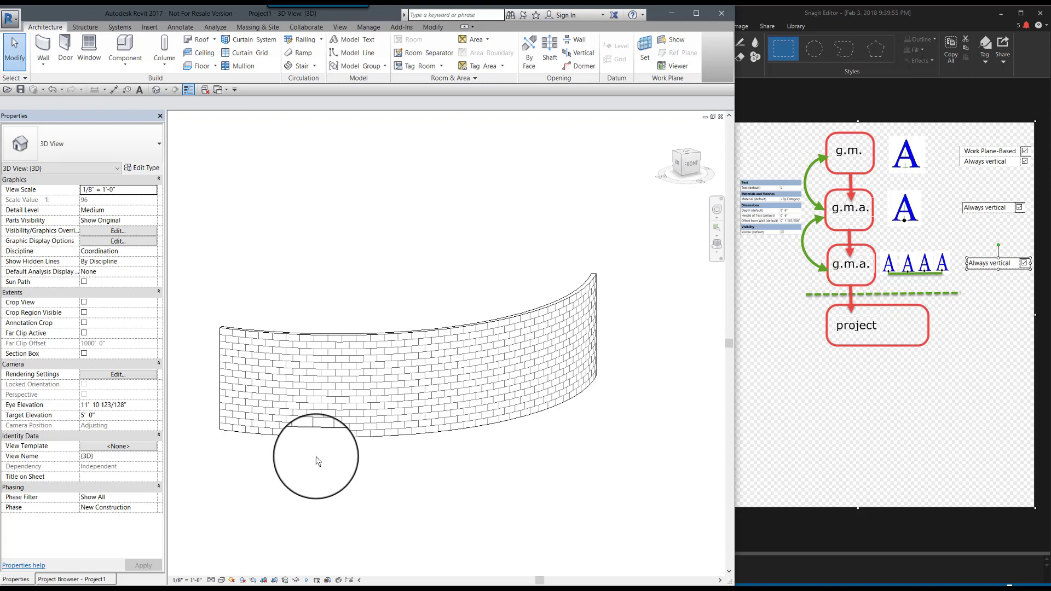
Load the Signage-Model Text family into the project and bring up the 3D view for placing it
click(219, 89)
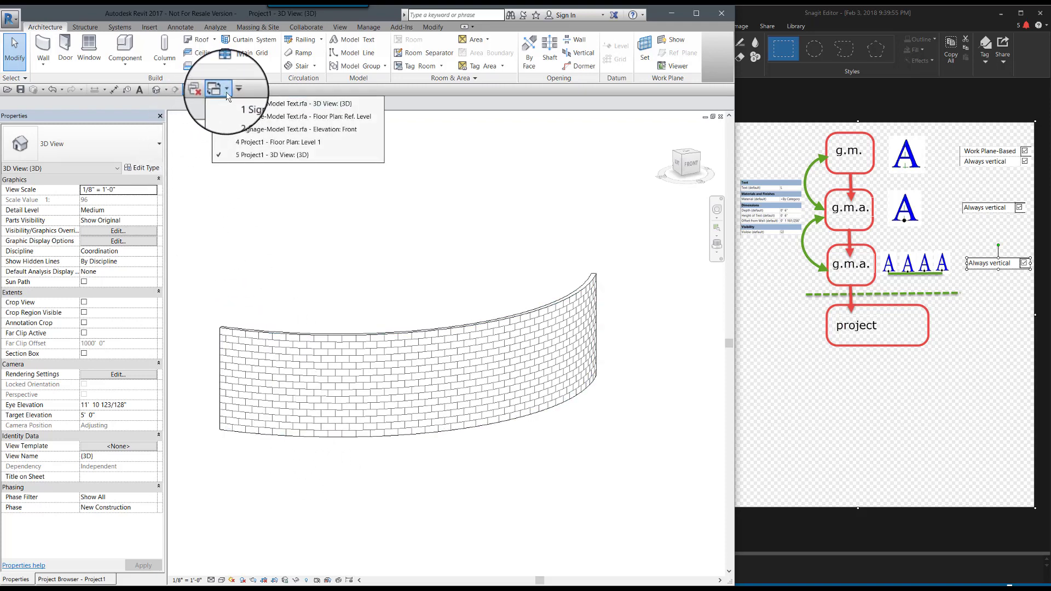
click(268, 116)
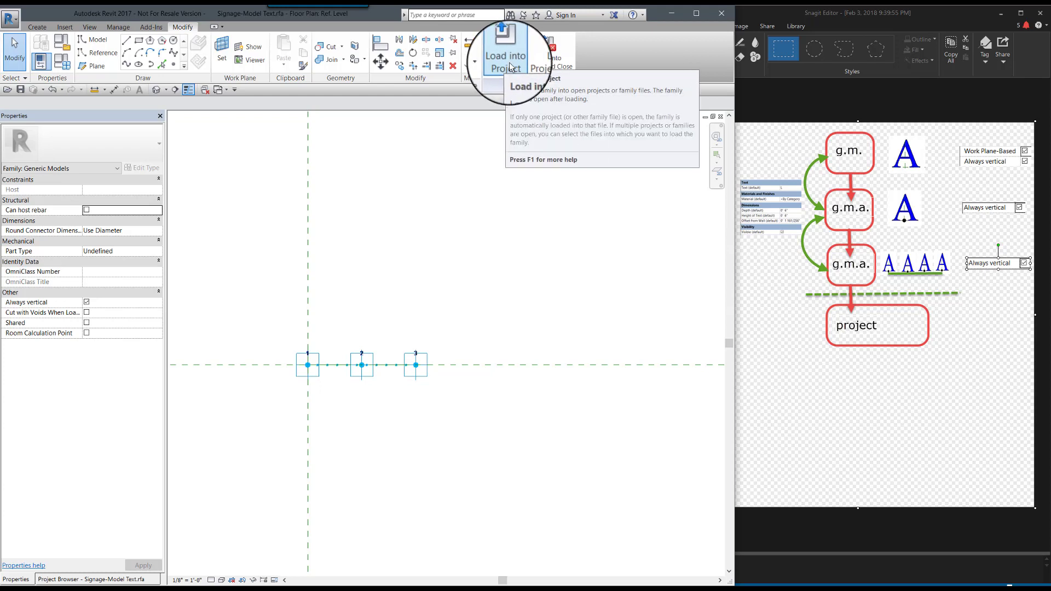
click(507, 59)
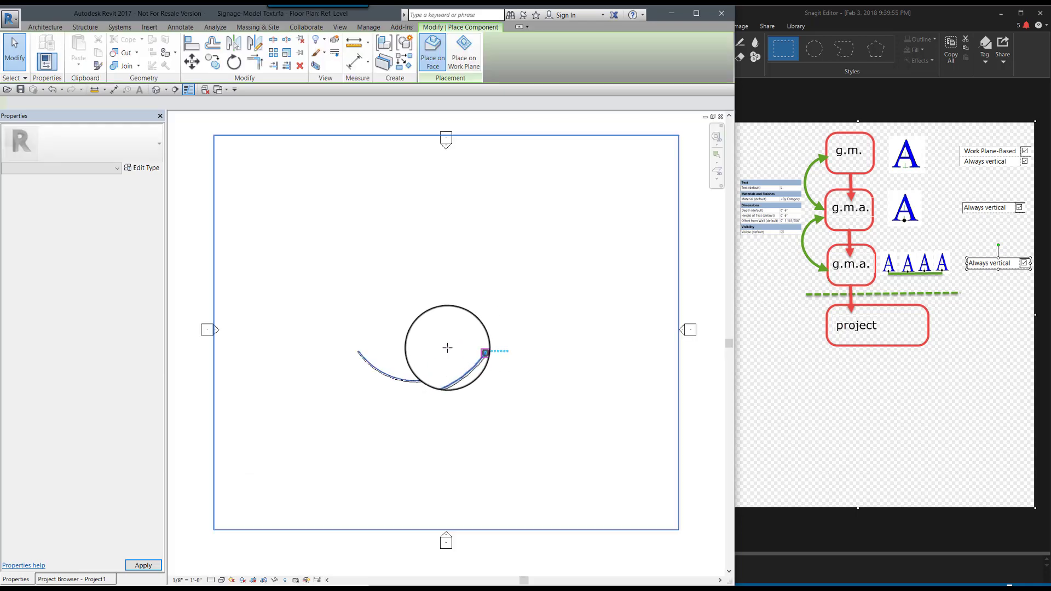
click(156, 89)
scroll(565, 361, down, 1)
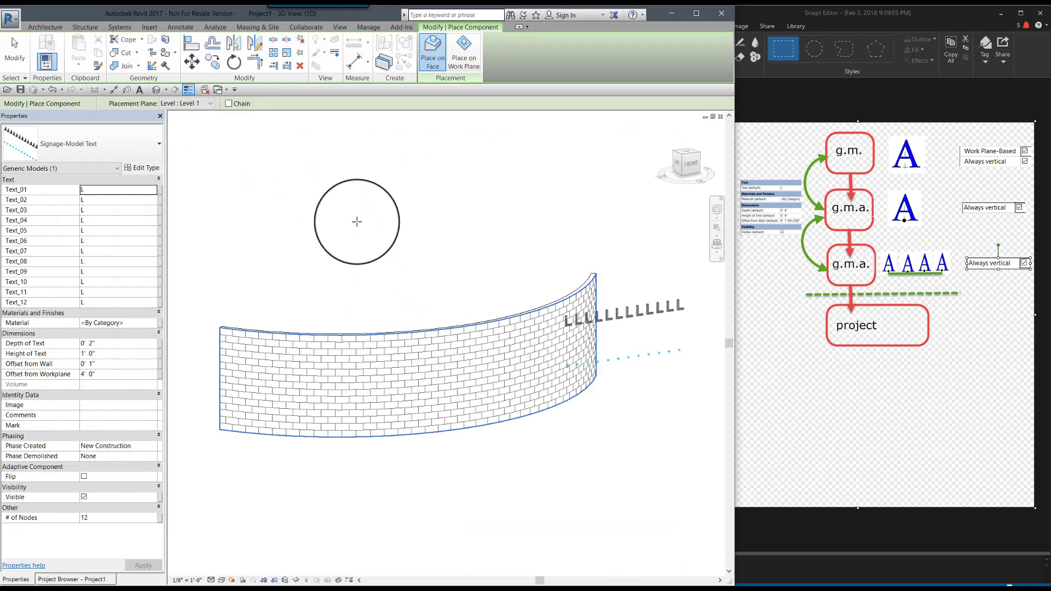
Place the Signage-Model Text family on face, with its two adaptive points on the bottom edge of the wall's convex side
click(430, 64)
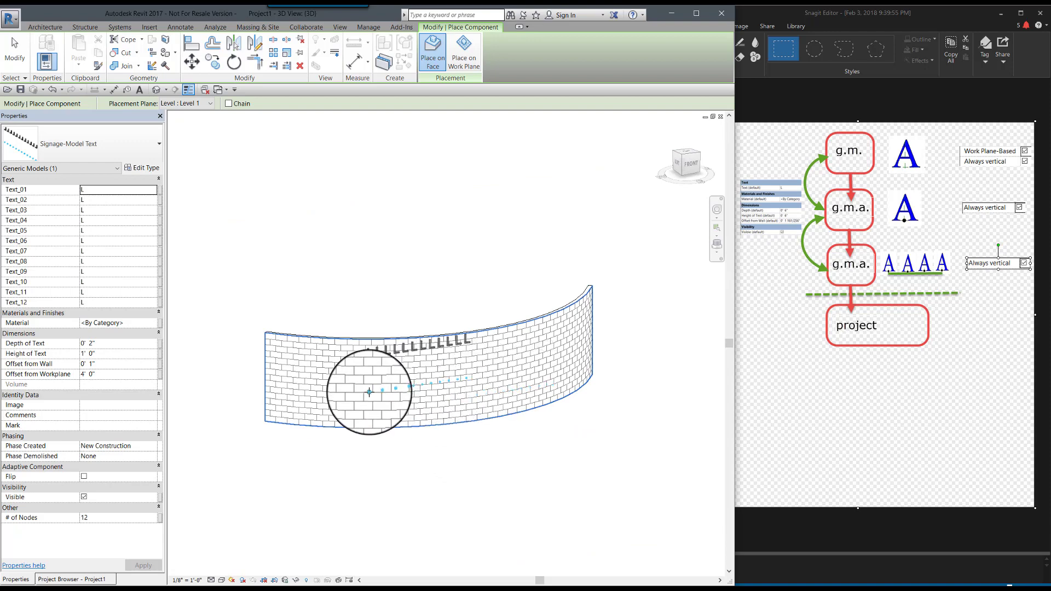
scroll(369, 392, up, 1)
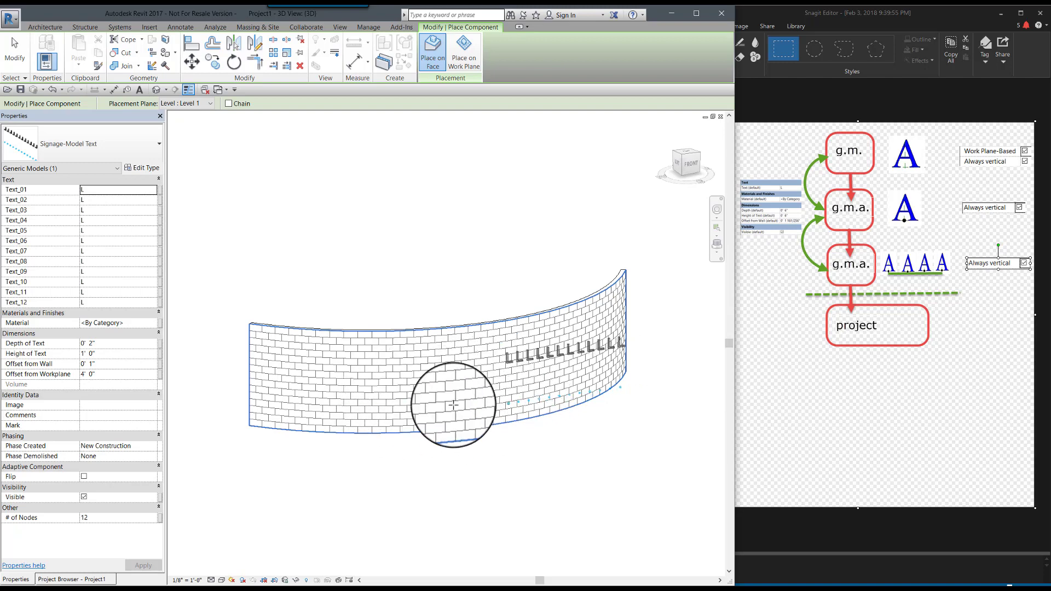
scroll(409, 406, up, 1)
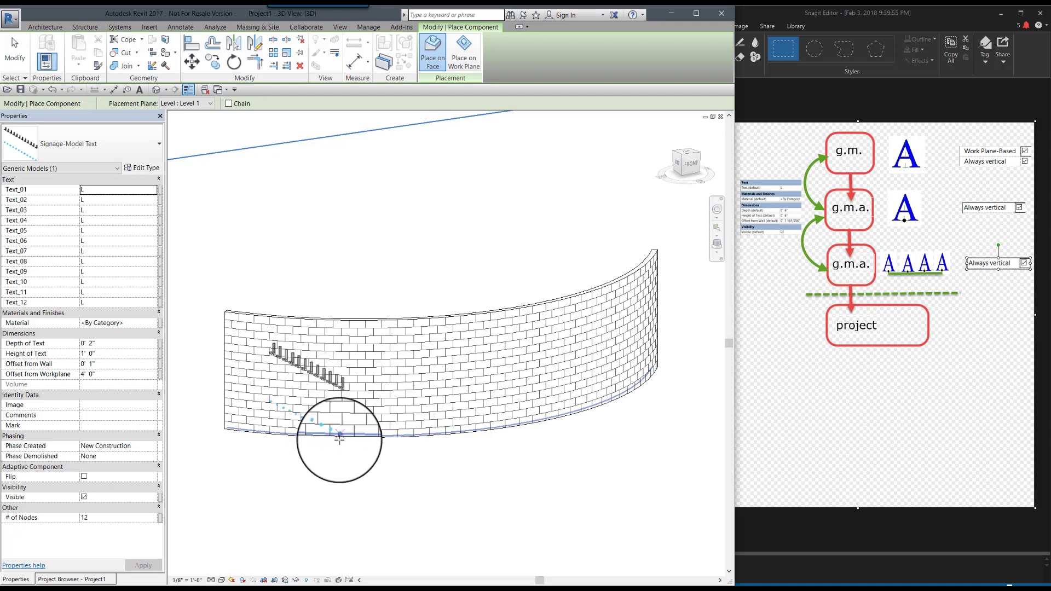
scroll(333, 443, up, 2)
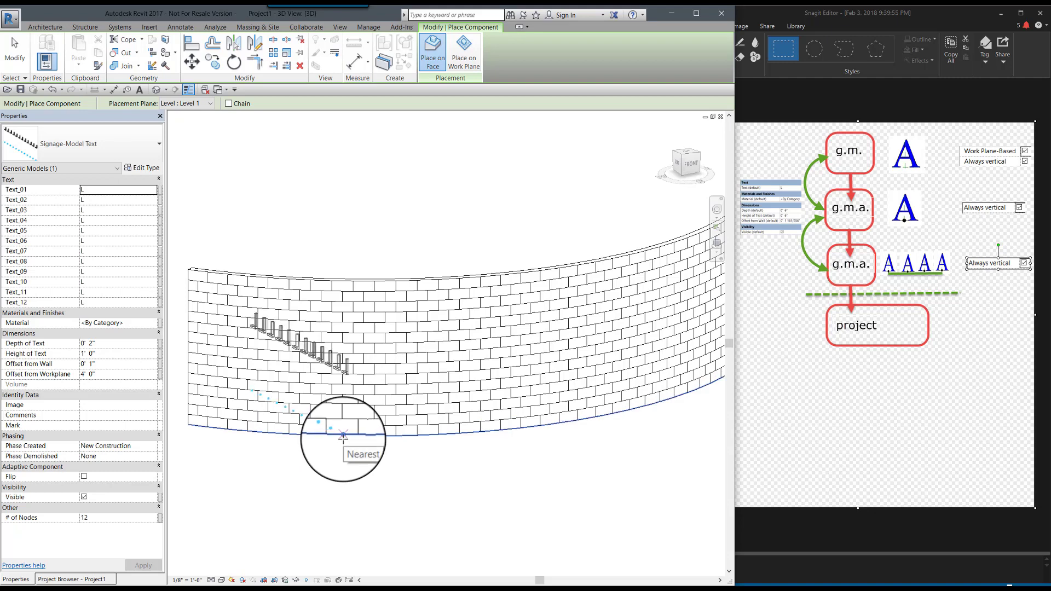
scroll(343, 438, down, 1)
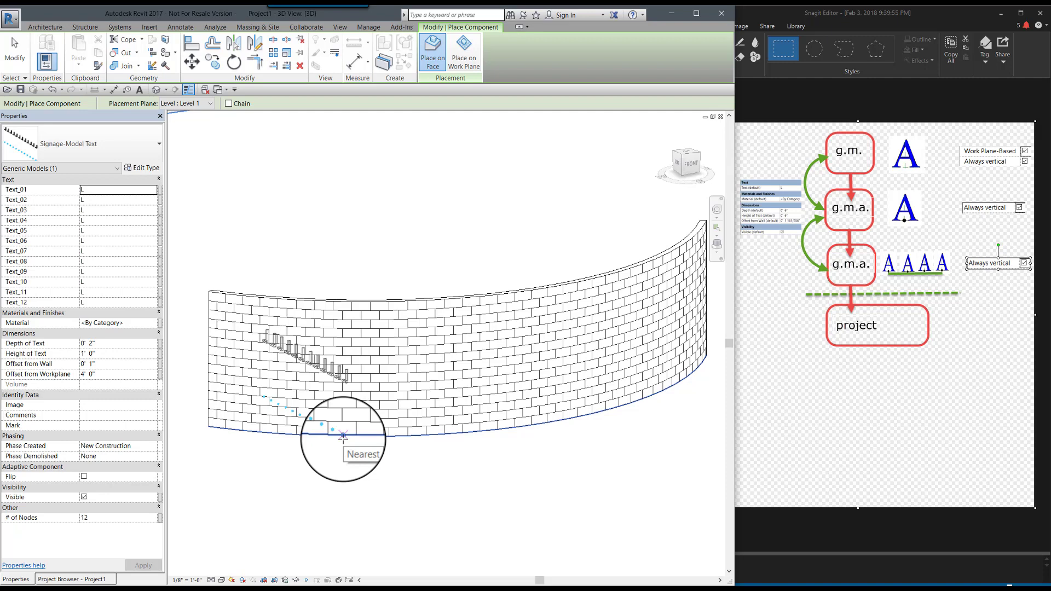
click(343, 439)
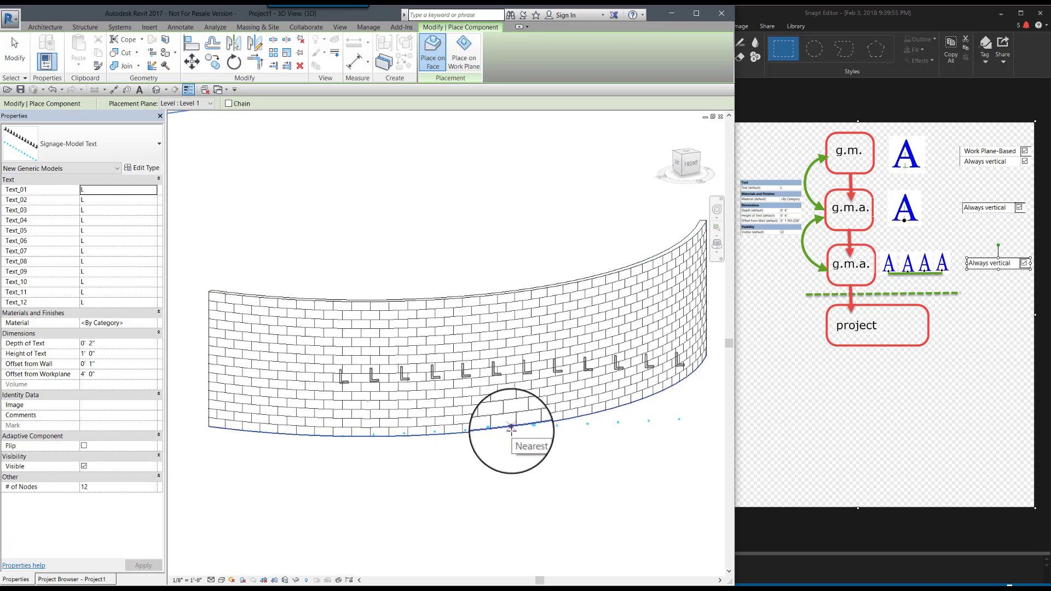
click(510, 428)
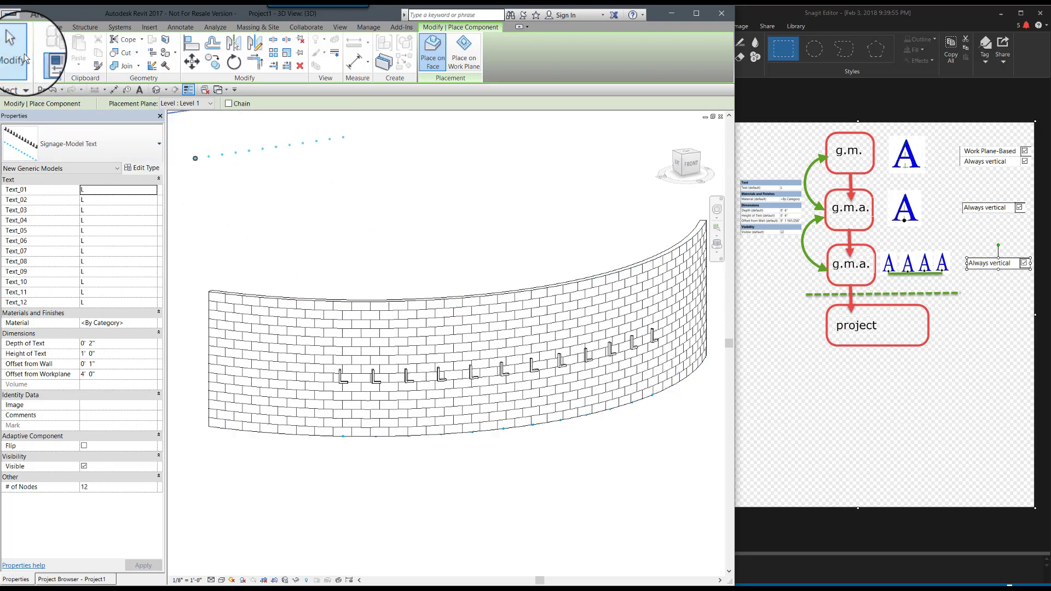
key(Escape)
key(Escape)
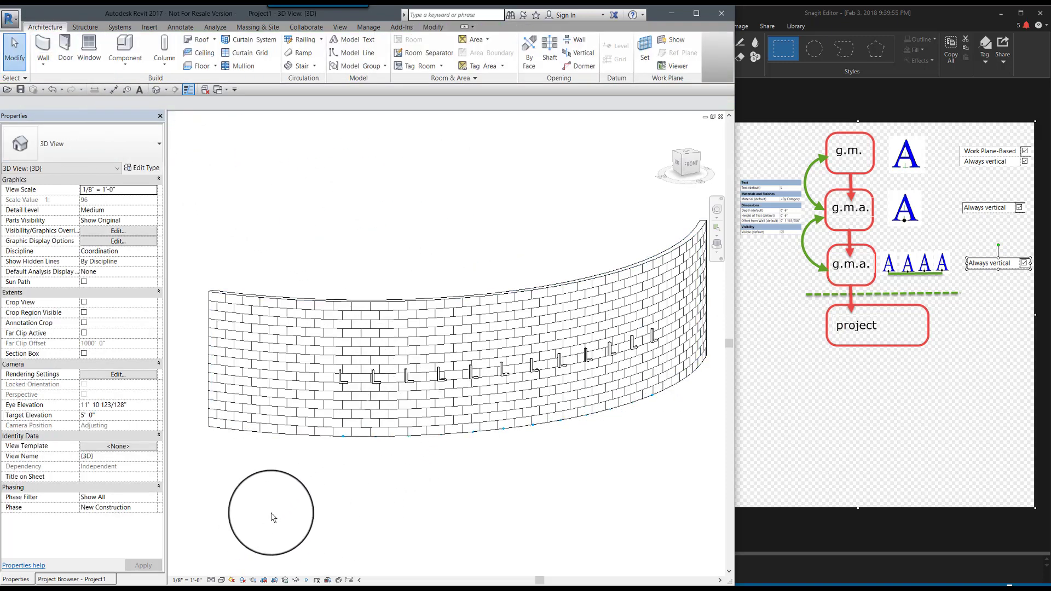
Set the curved wall's radius to 30' in the 3D view
scroll(383, 469, down, 1)
scroll(518, 452, up, 1)
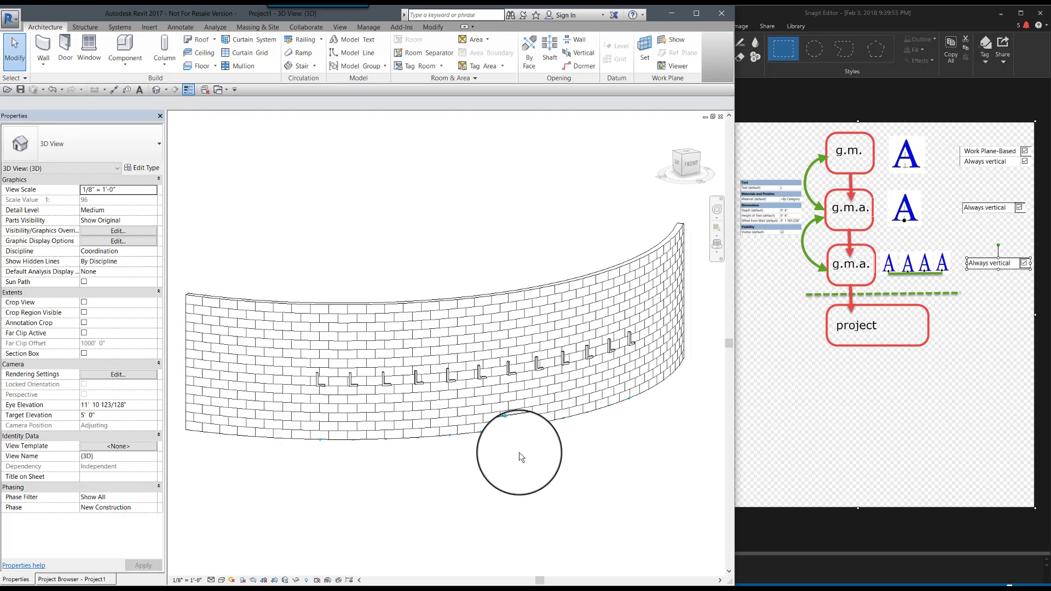
scroll(519, 452, down, 1)
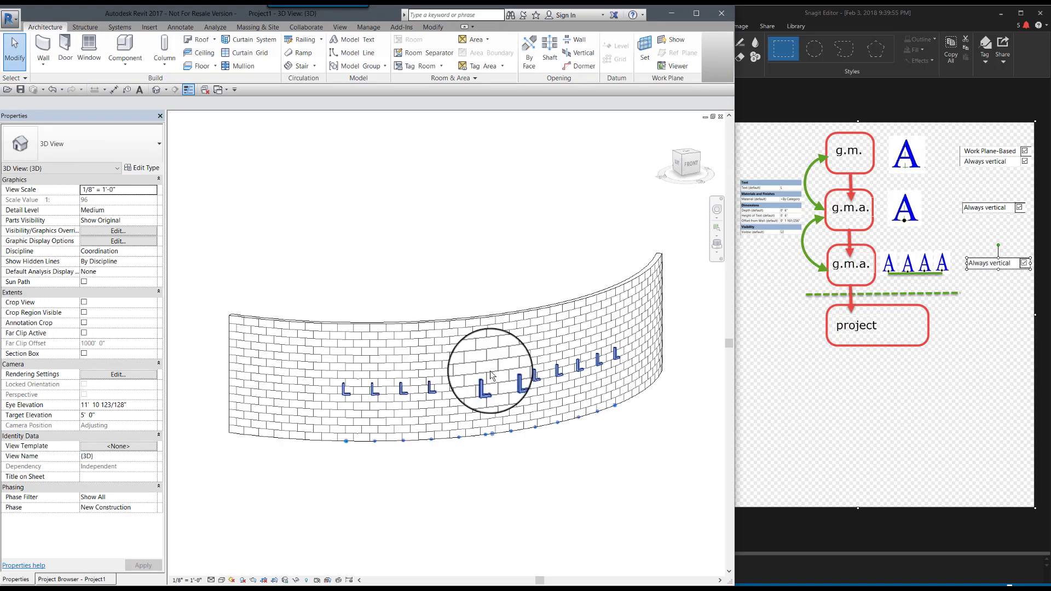
click(468, 329)
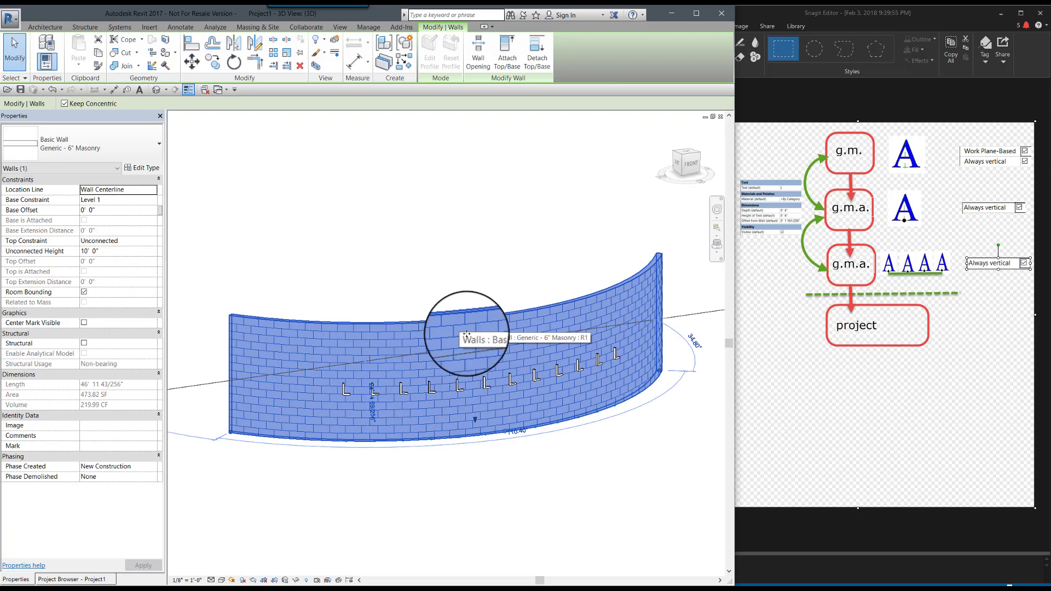
scroll(487, 486, down, 3)
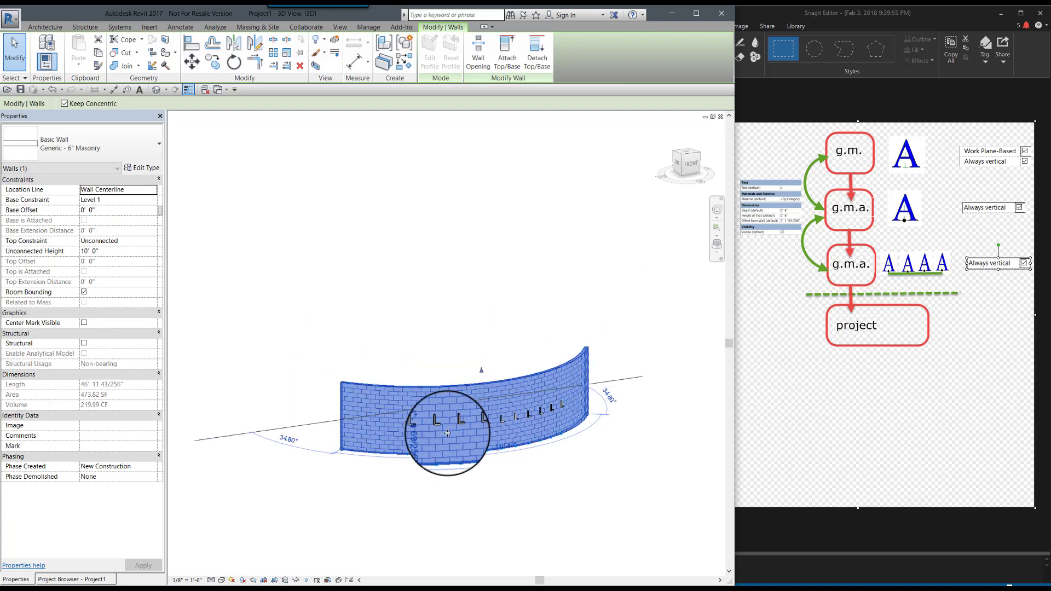
scroll(447, 433, up, 2)
key(shift+w)
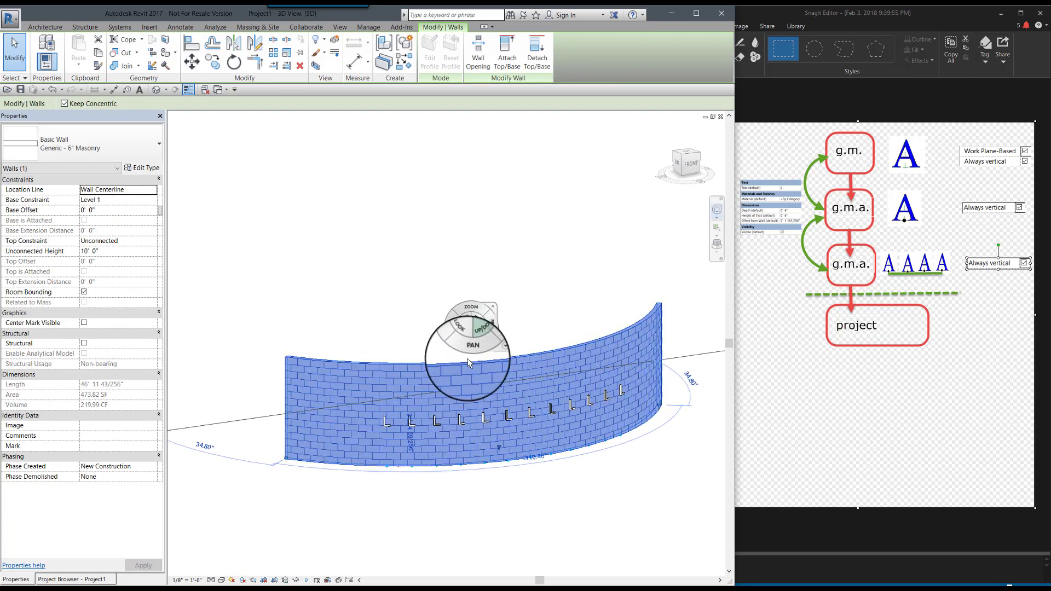
drag(443, 365, 342, 420)
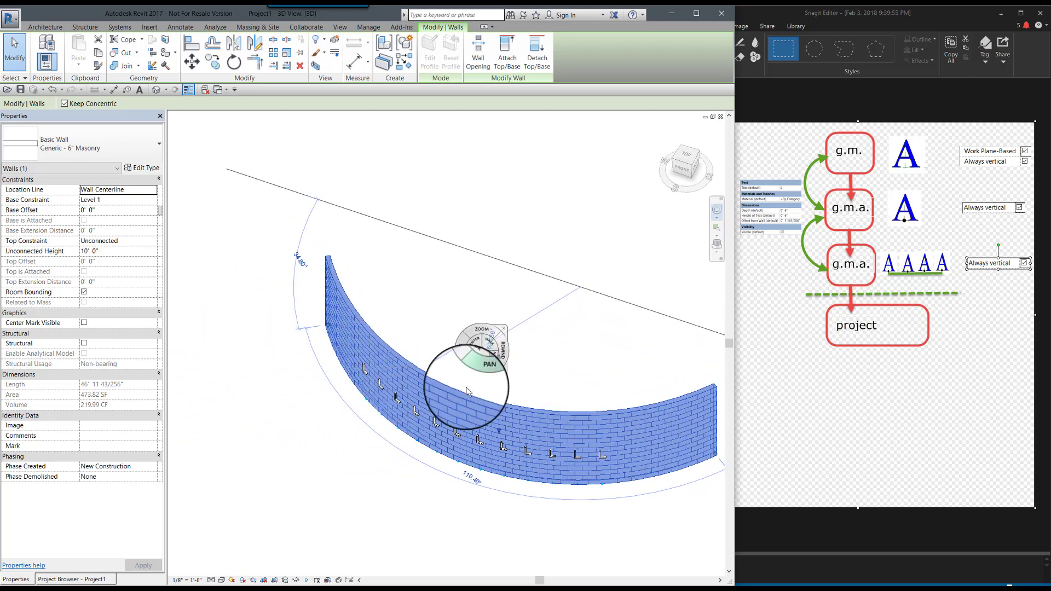
click(499, 340)
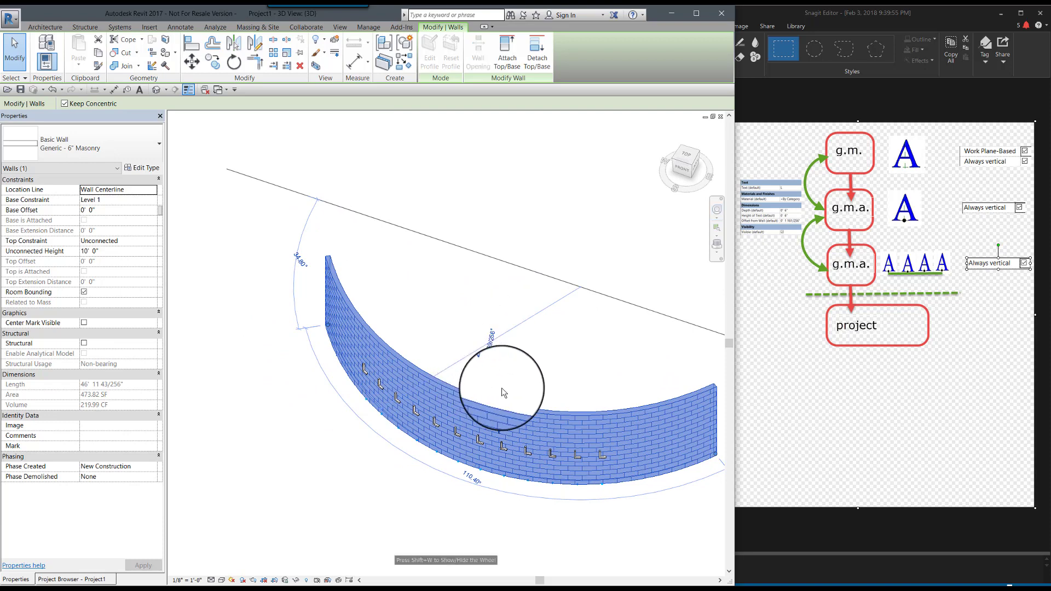
click(486, 358)
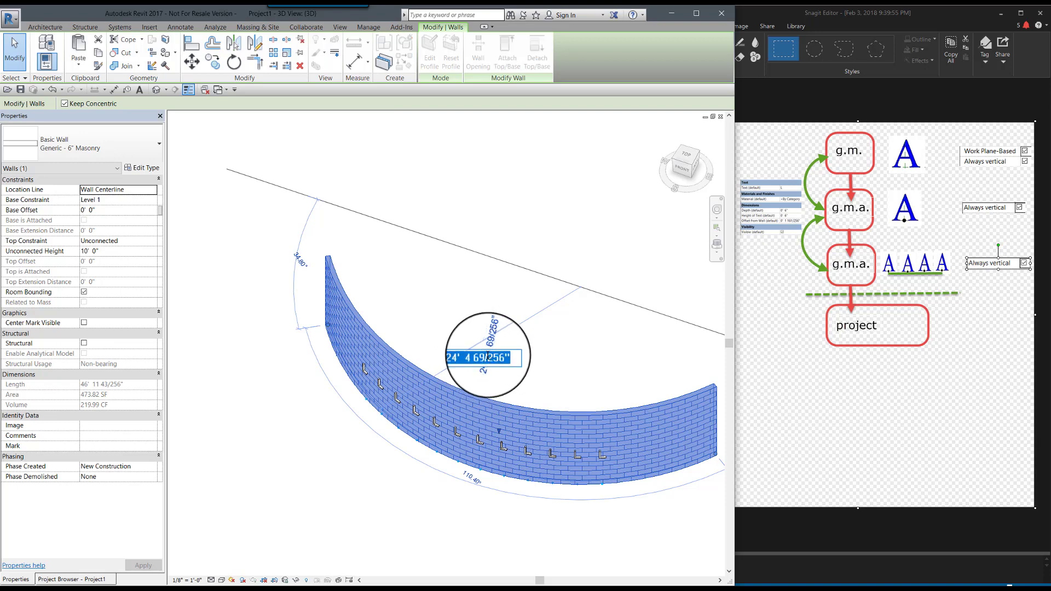
text(30)
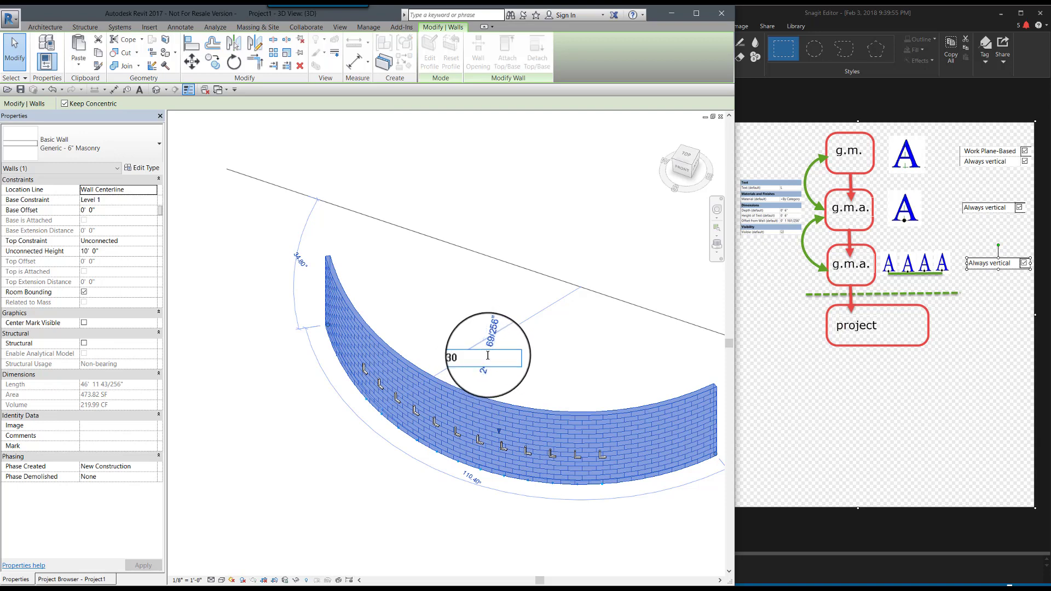
key(Return)
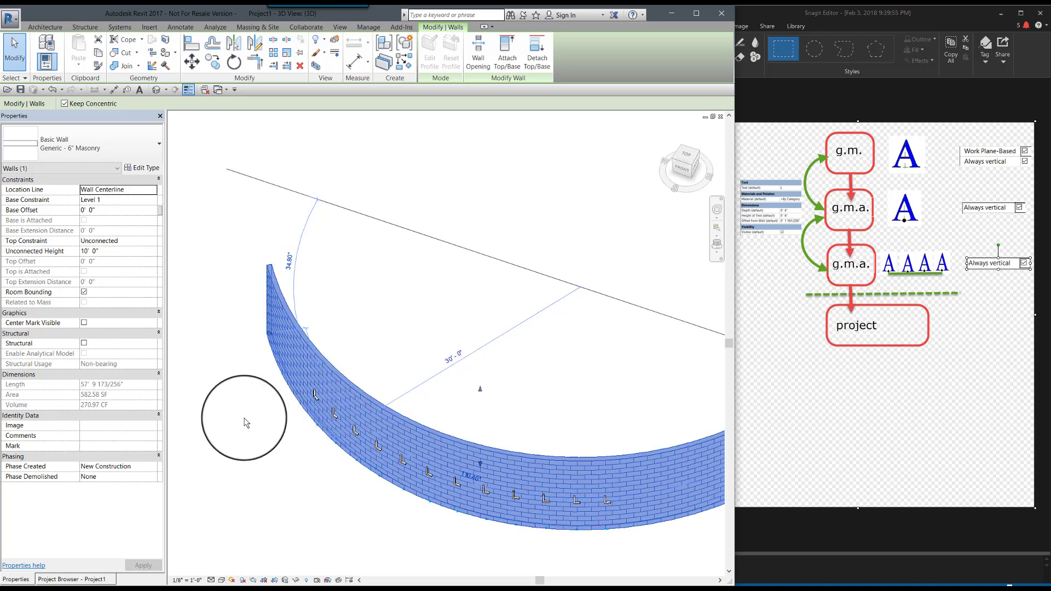
Set the curved wall's radius to 25' and deselect the wall
scroll(232, 416, down, 1)
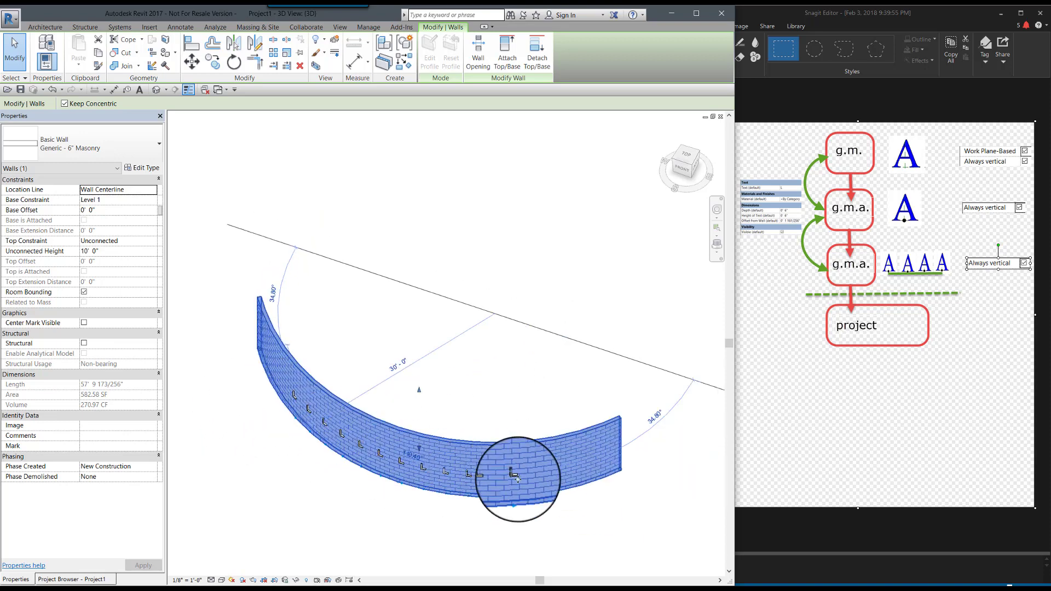
scroll(387, 492, up, 1)
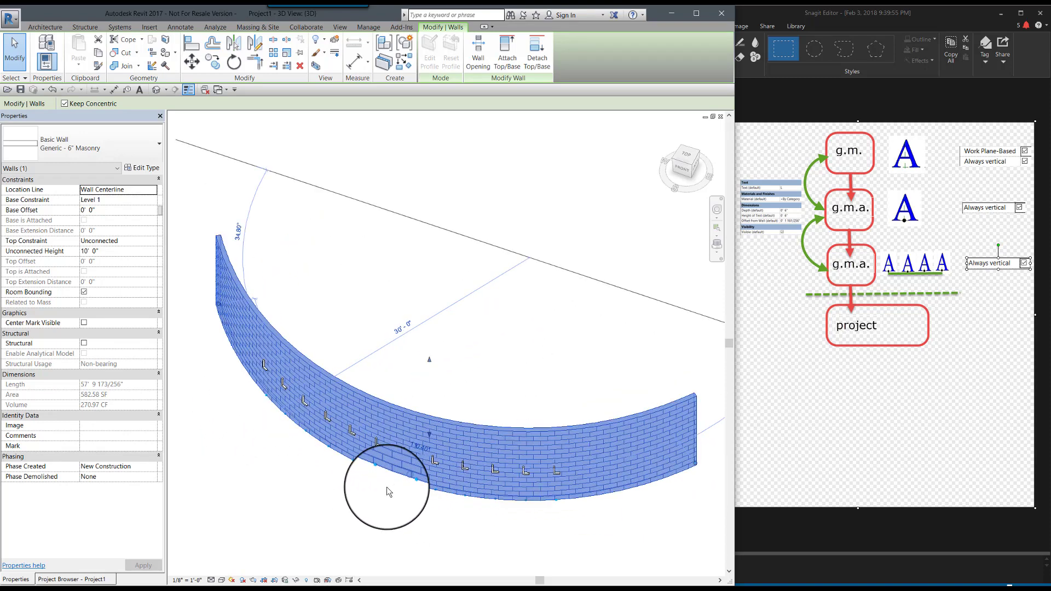
click(401, 334)
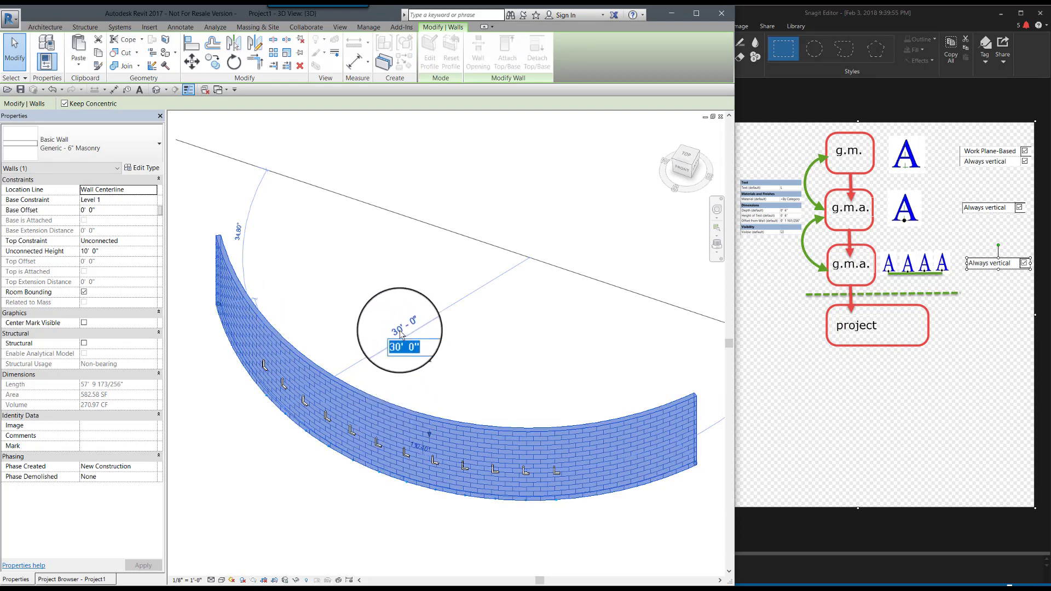
key(Return)
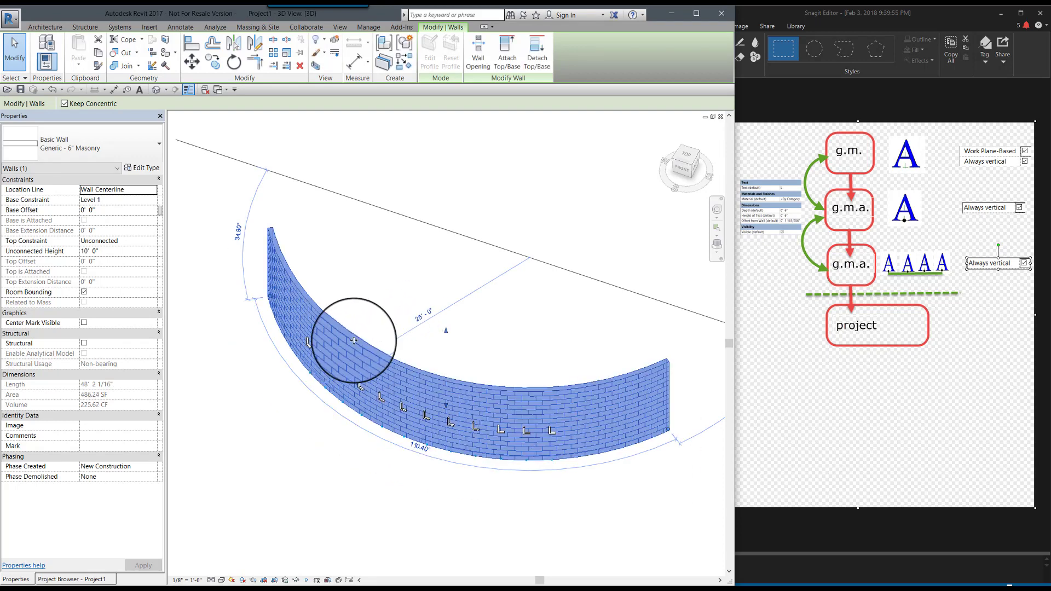
click(424, 318)
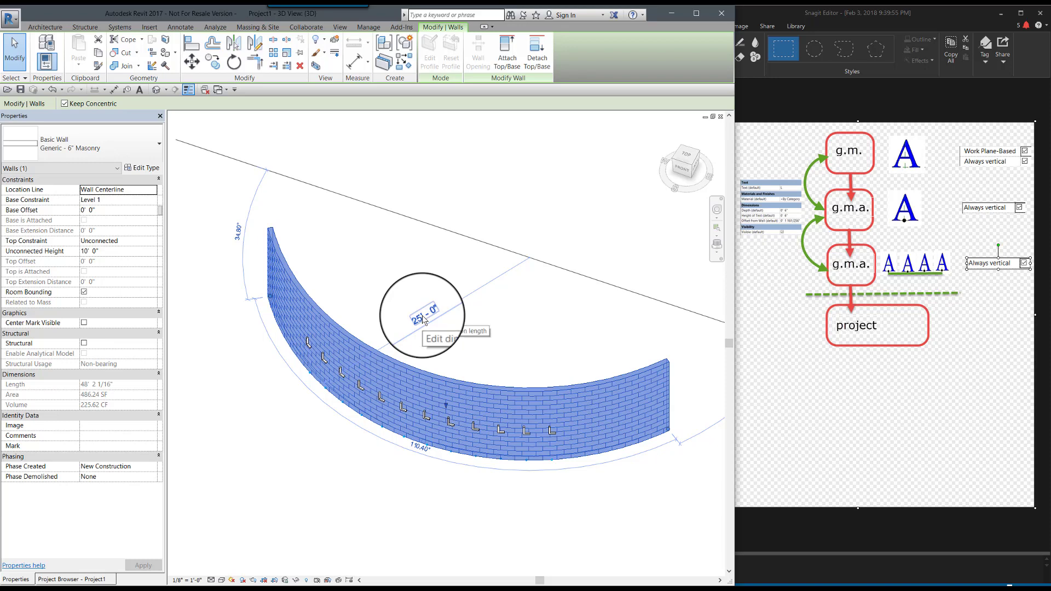
click(328, 462)
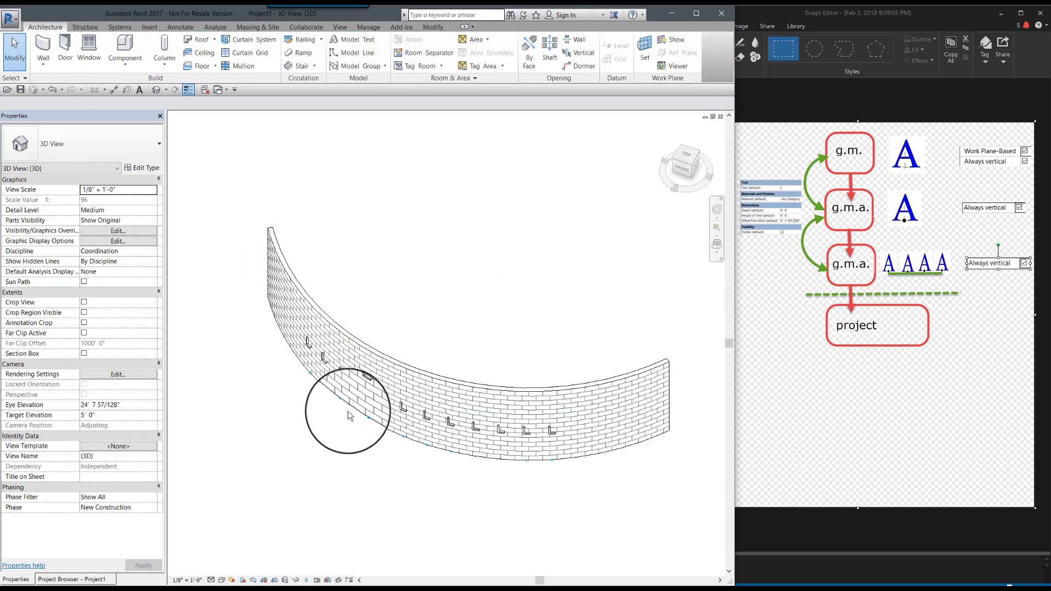
Face the wall from the front and set the Signage-Model Text instance's Height of Text to 2' 0"
mouse_move(348, 435)
shift+middle_down()
mouse_move(370, 387)
mouse_move(301, 495)
mouse_move(383, 476)
mouse_move(353, 457)
shift+middle_up()
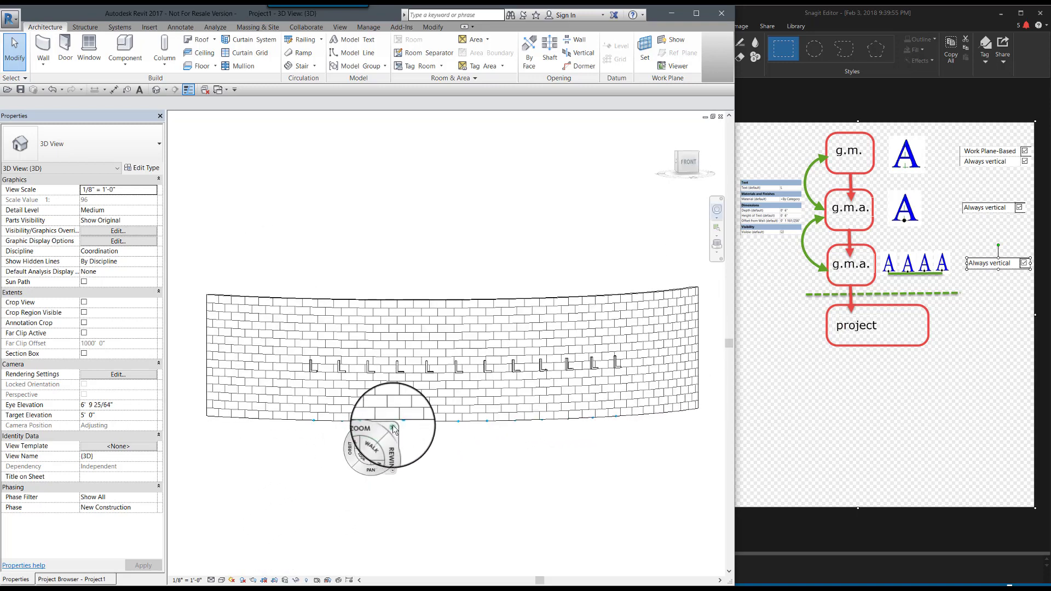
scroll(397, 365, up, 2)
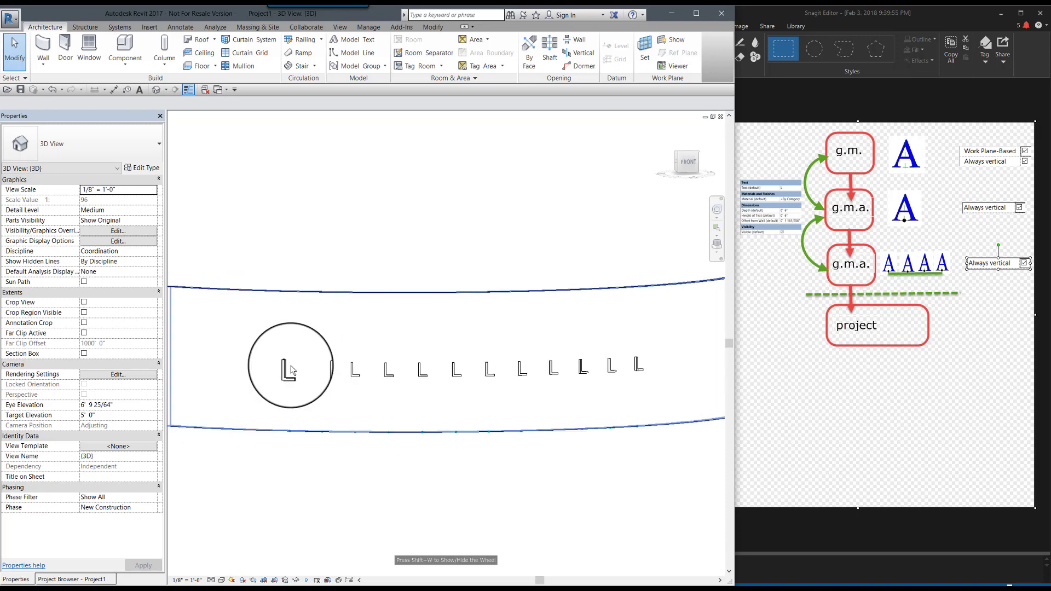
click(638, 370)
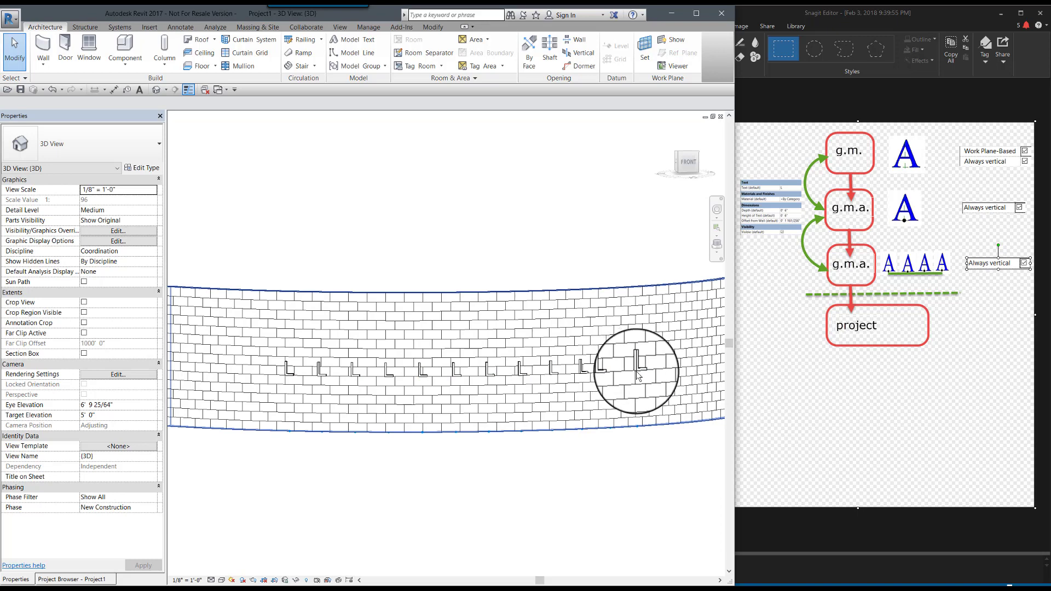
click(638, 372)
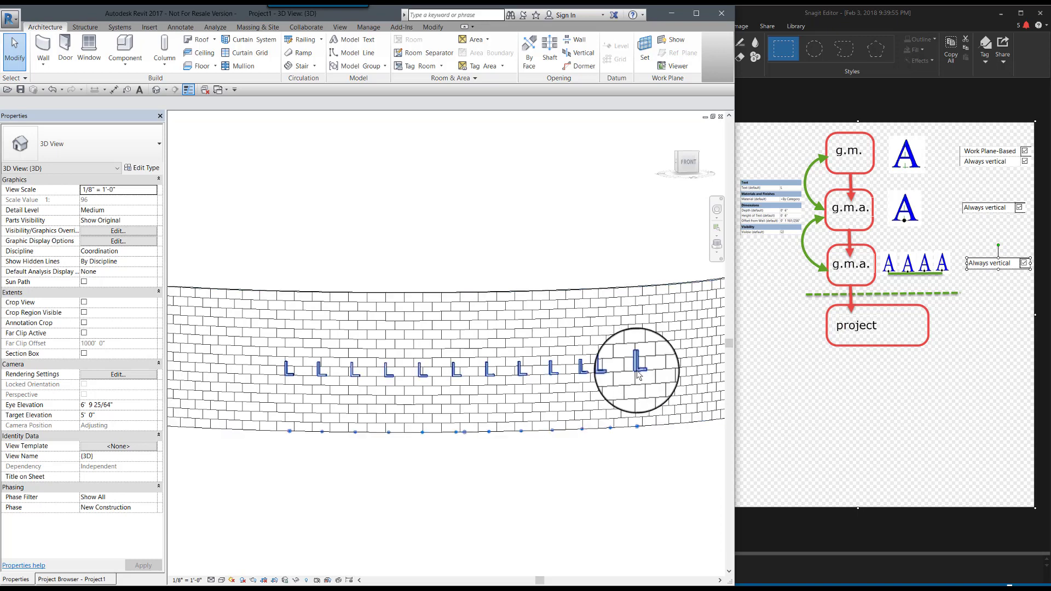
click(638, 374)
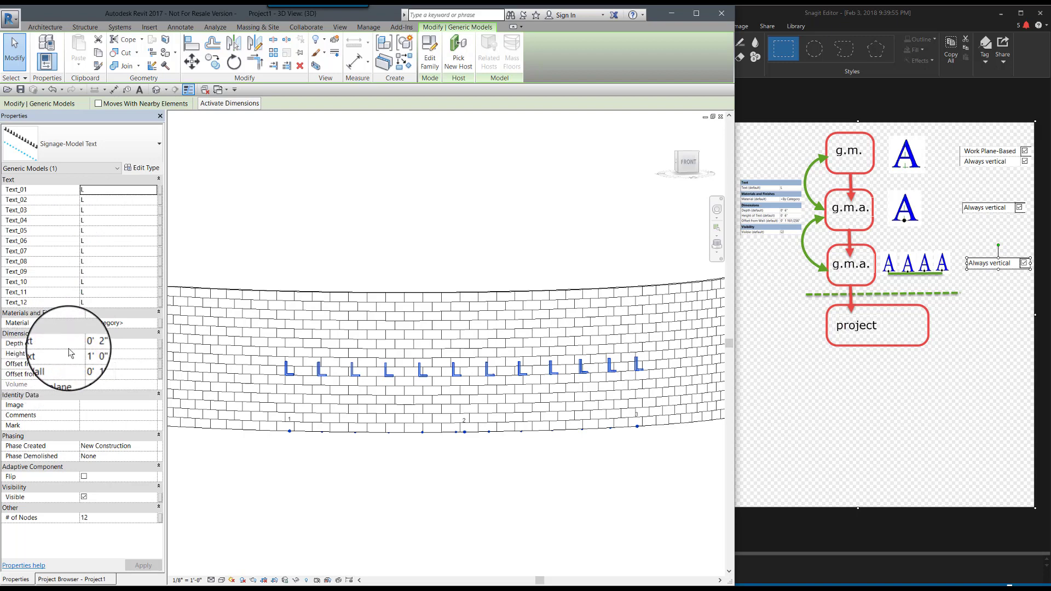
click(104, 354)
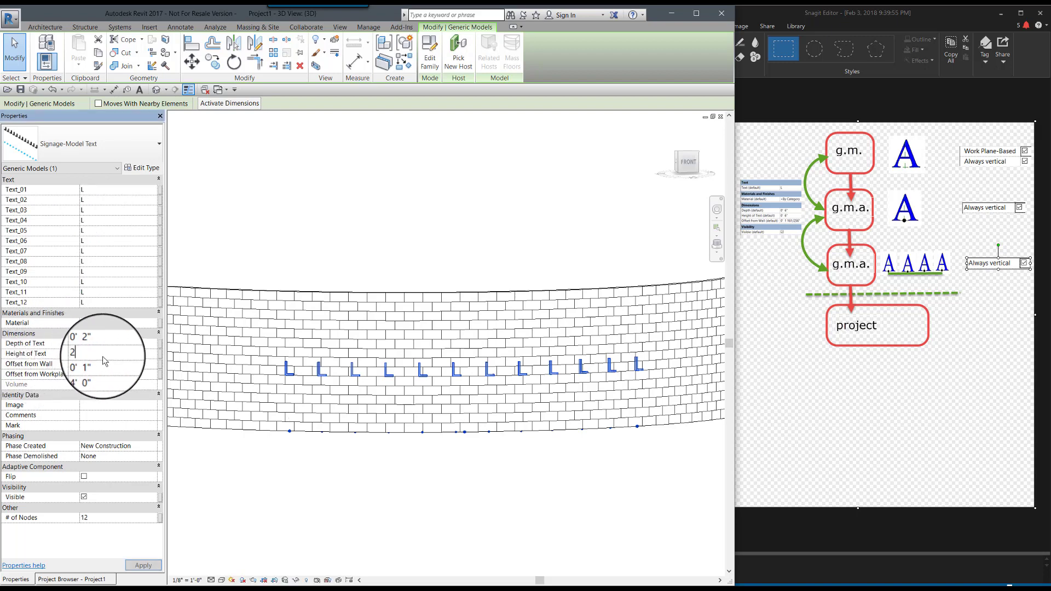
key(Return)
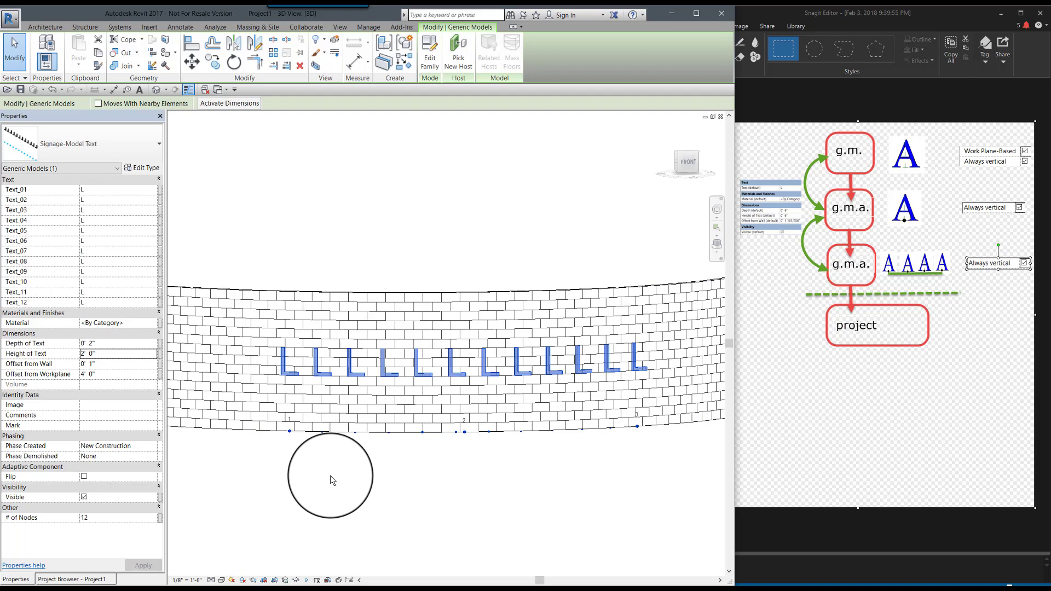
Set the signage letters' Height of Text to 2' 6" and deselect the signage
scroll(330, 475, down, 2)
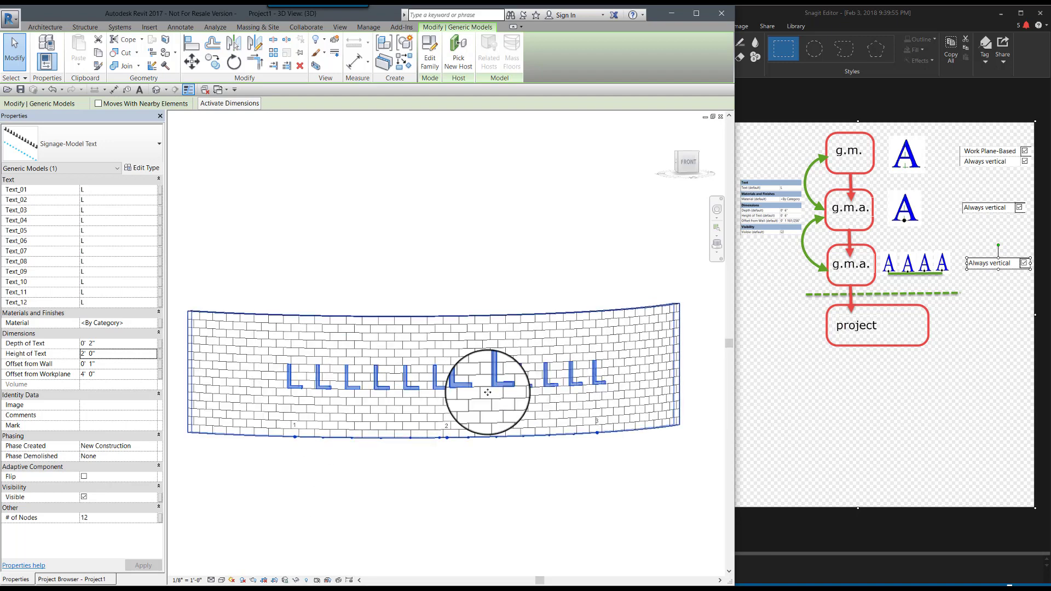
scroll(399, 452, up, 3)
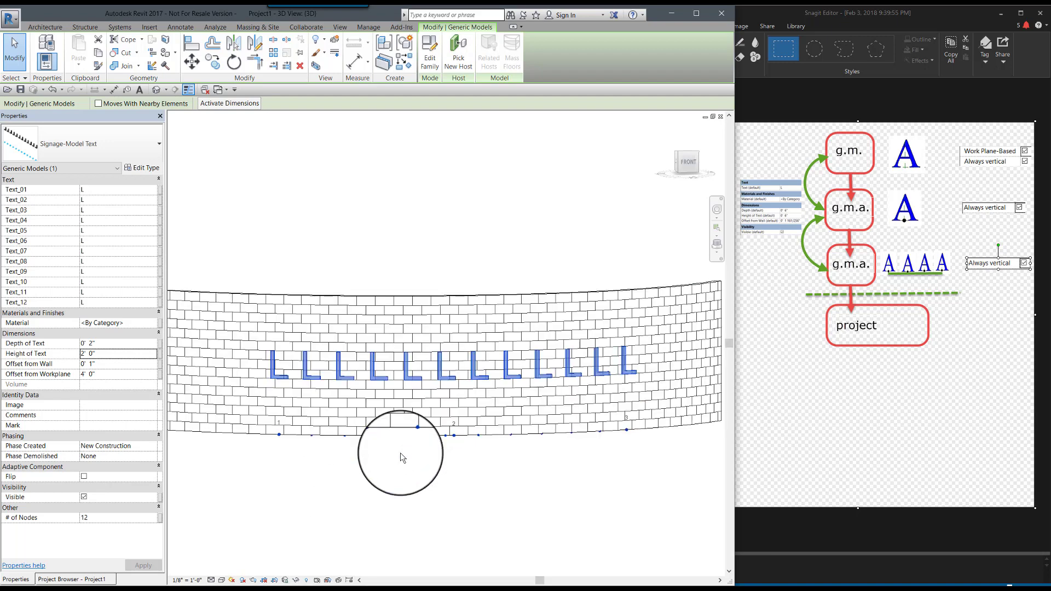
click(91, 356)
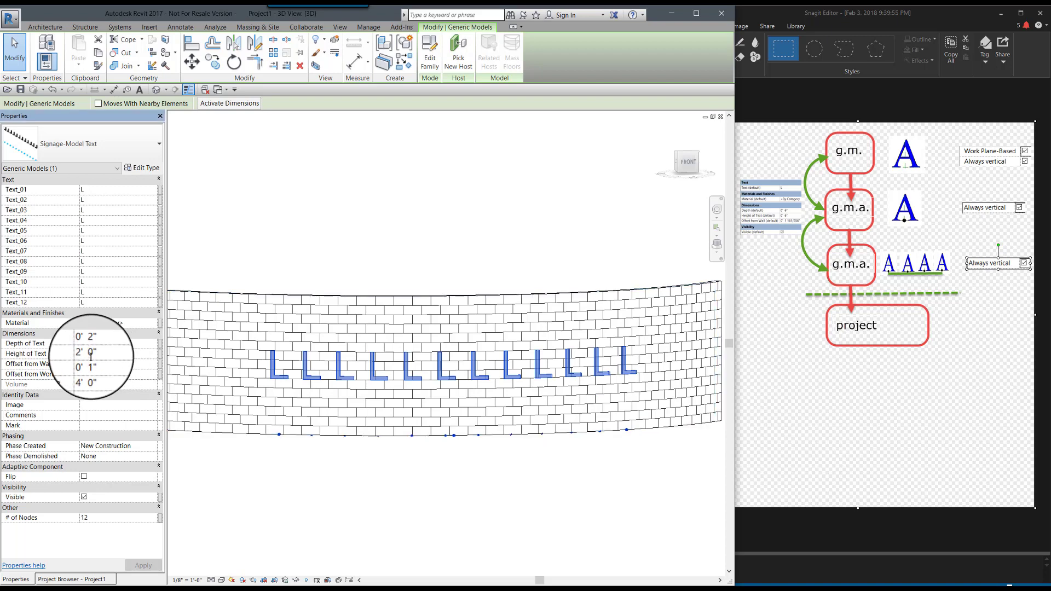
text(6)
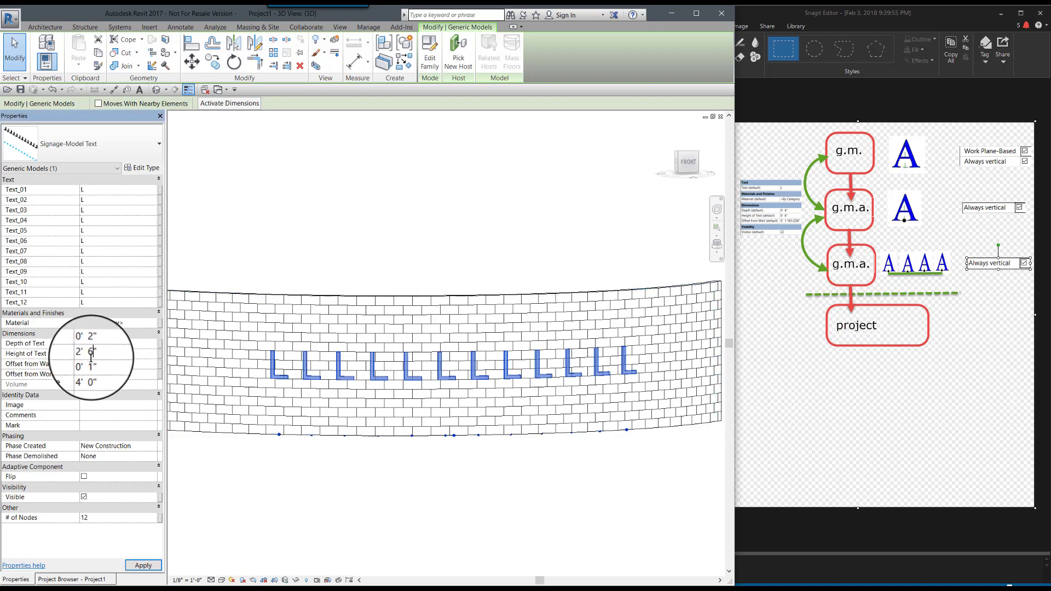
click(345, 499)
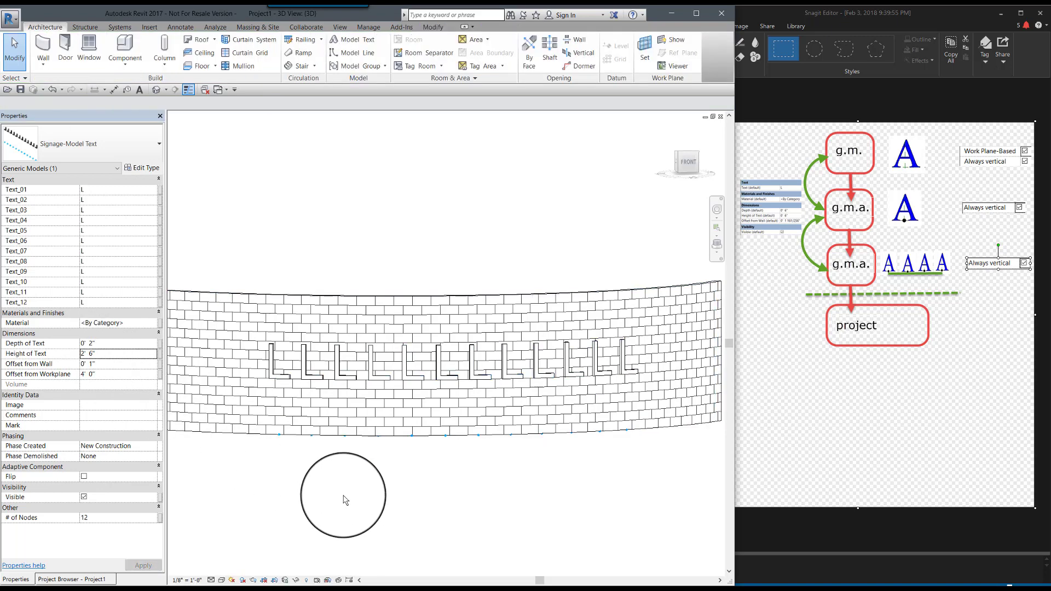
Set the Signage-Model Text instance's Offset from Workplane to 3' 6"
click(371, 381)
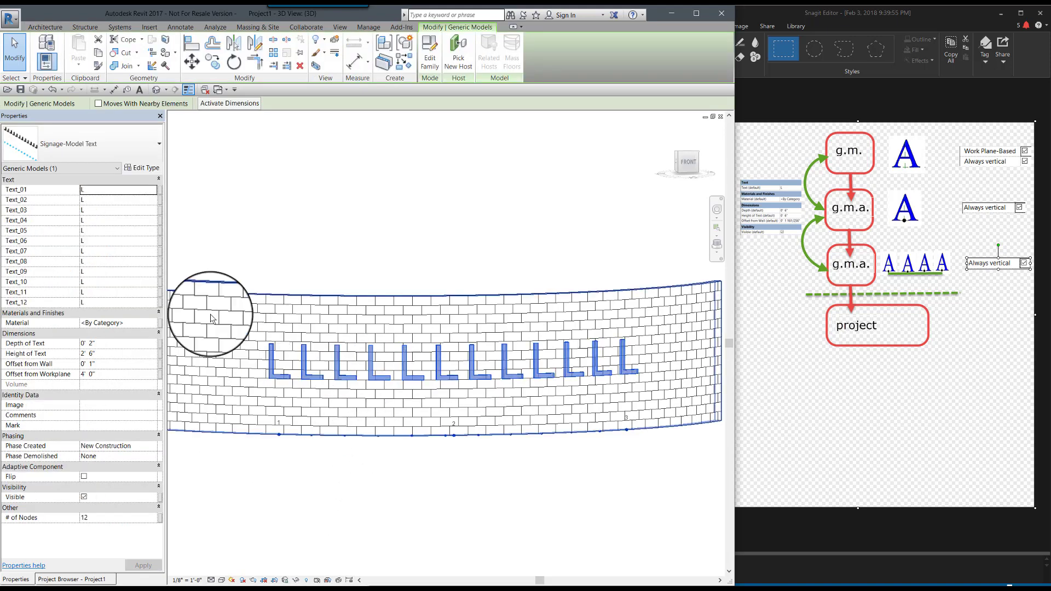
click(100, 376)
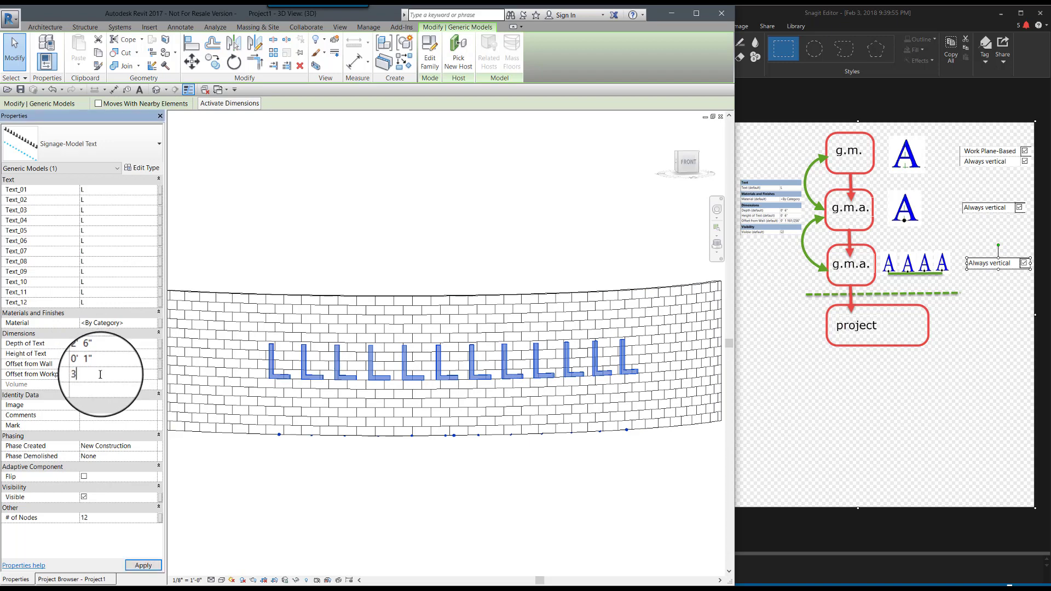
text(3' 6)
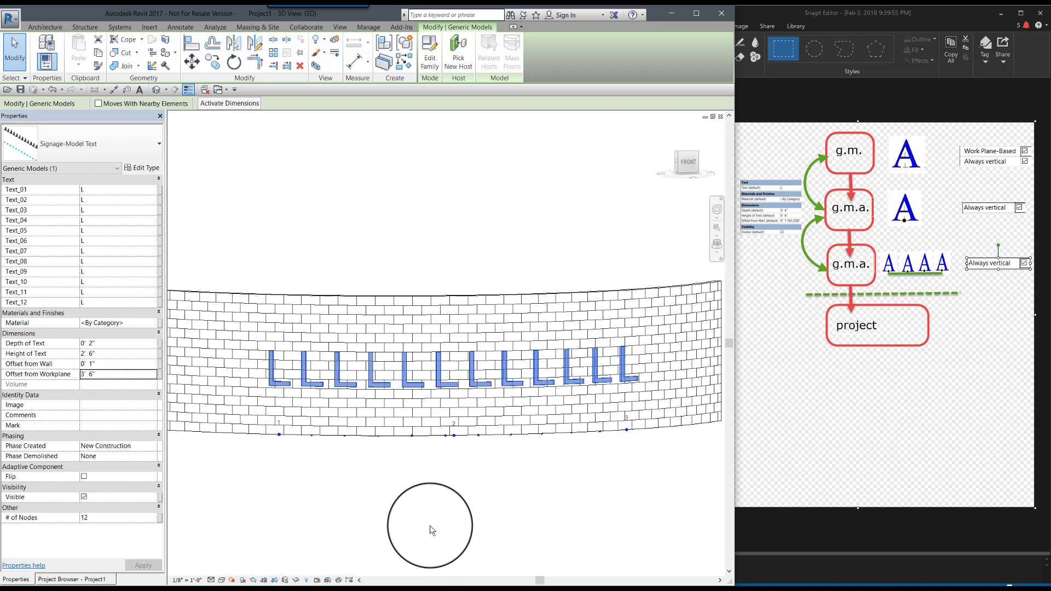
Try 24 for the signage's # of Nodes, and reduce the number to 18
click(94, 519)
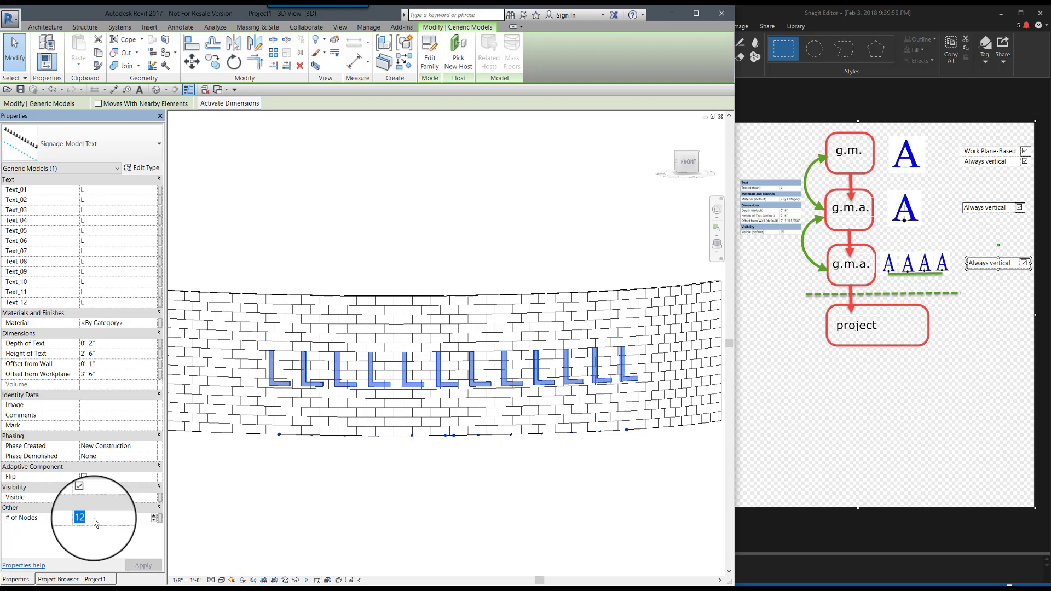
mouse_move(369, 488)
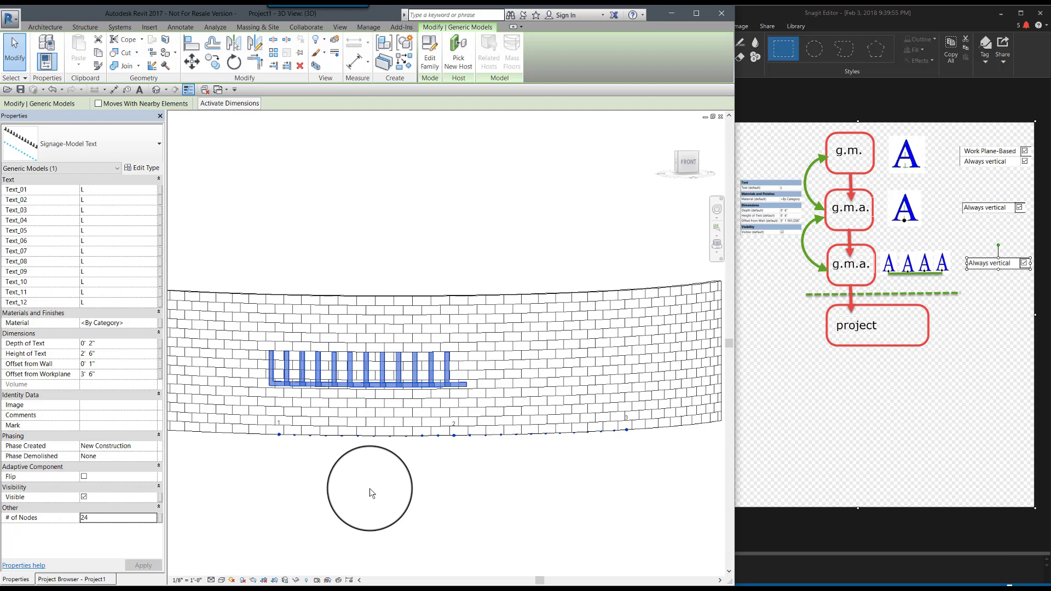
click(92, 519)
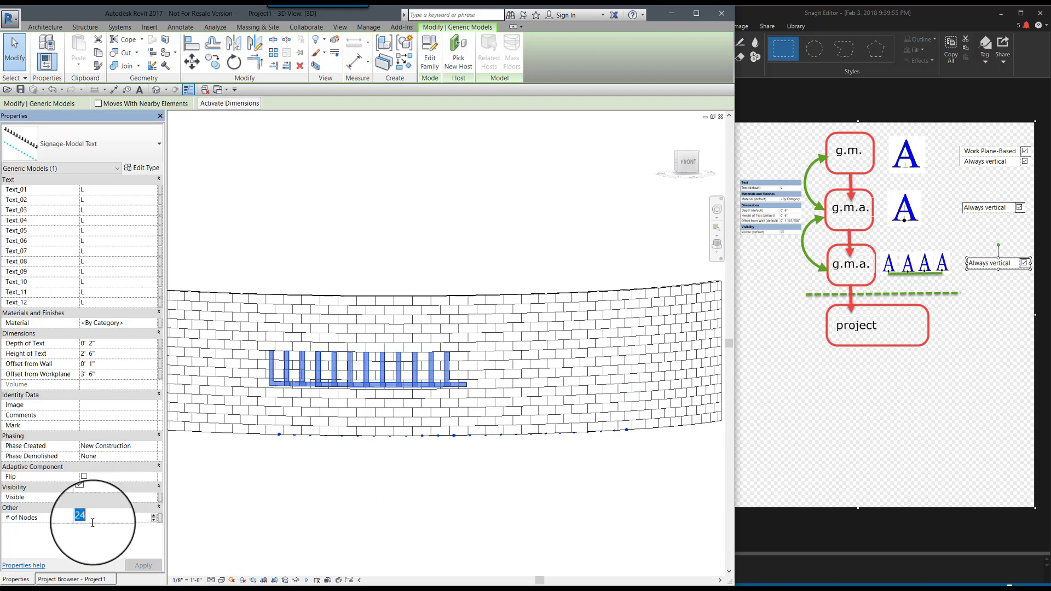
mouse_move(352, 526)
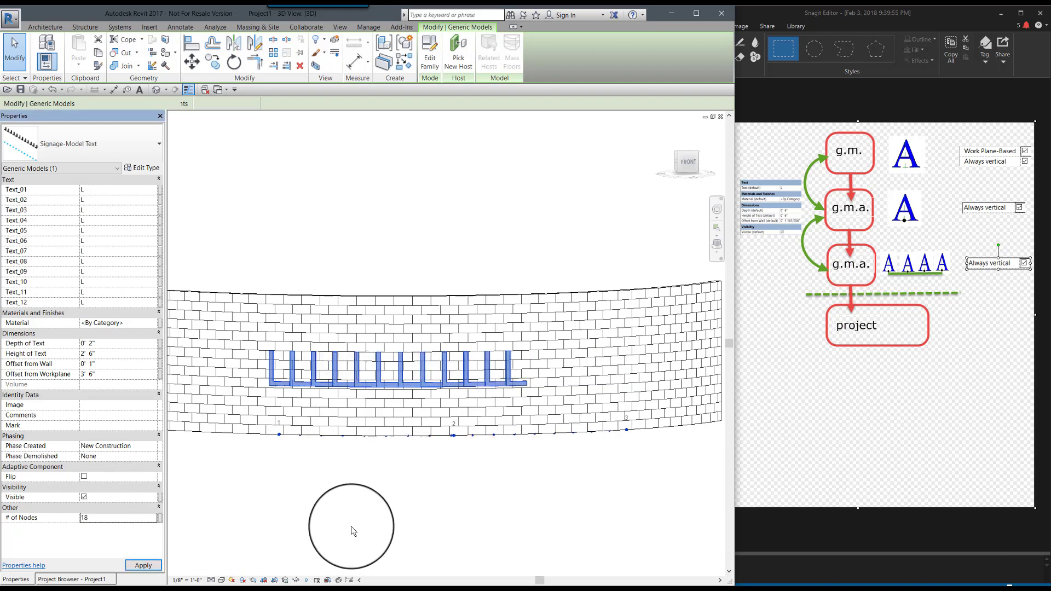
Set the signage's # of Nodes to 12 and its Offset from Workplane to 4' 6"
click(96, 516)
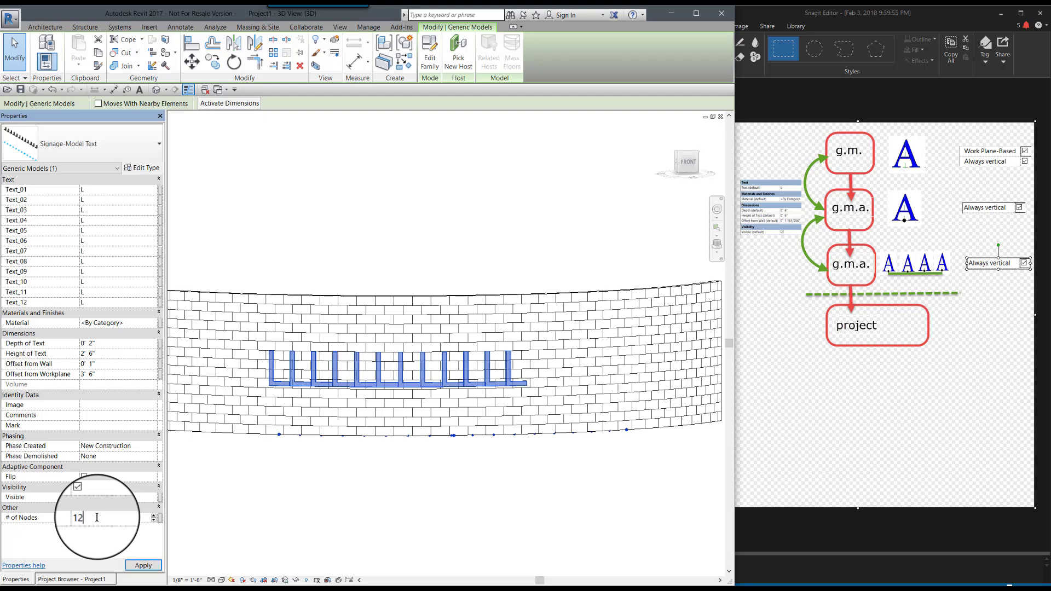
mouse_move(322, 517)
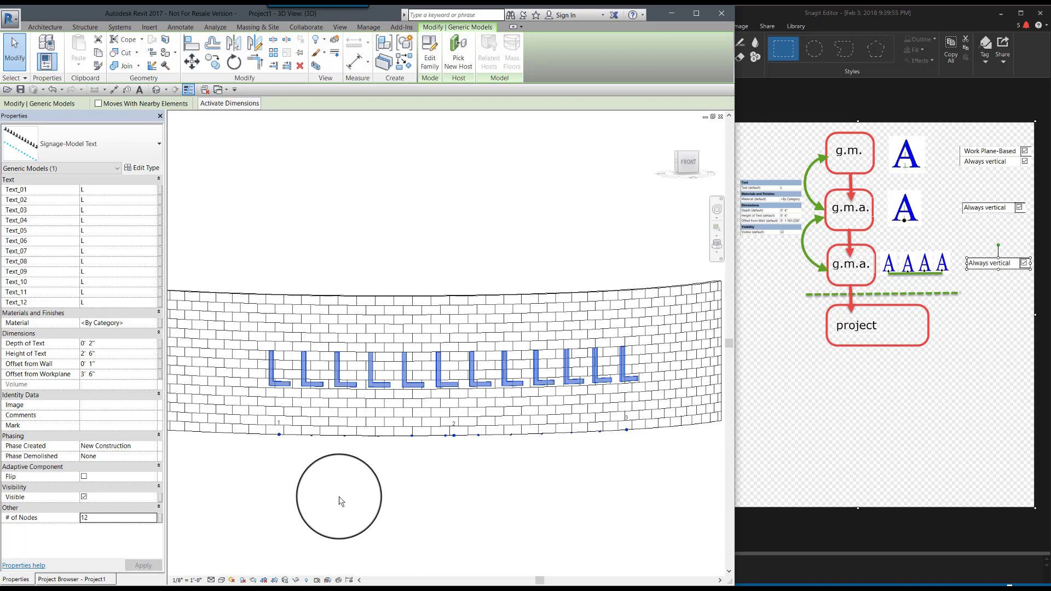
click(326, 487)
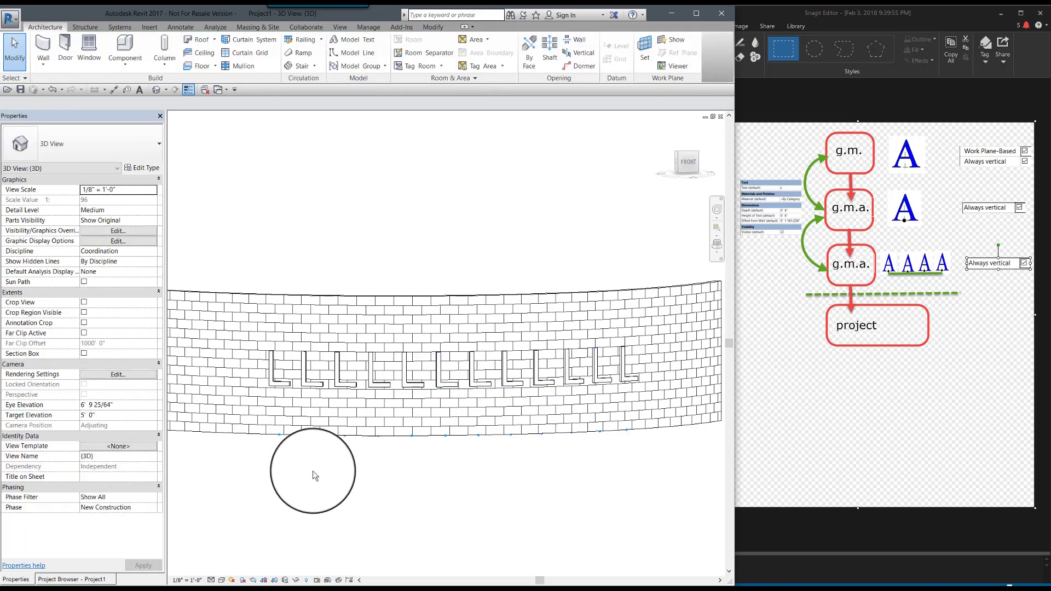
click(279, 383)
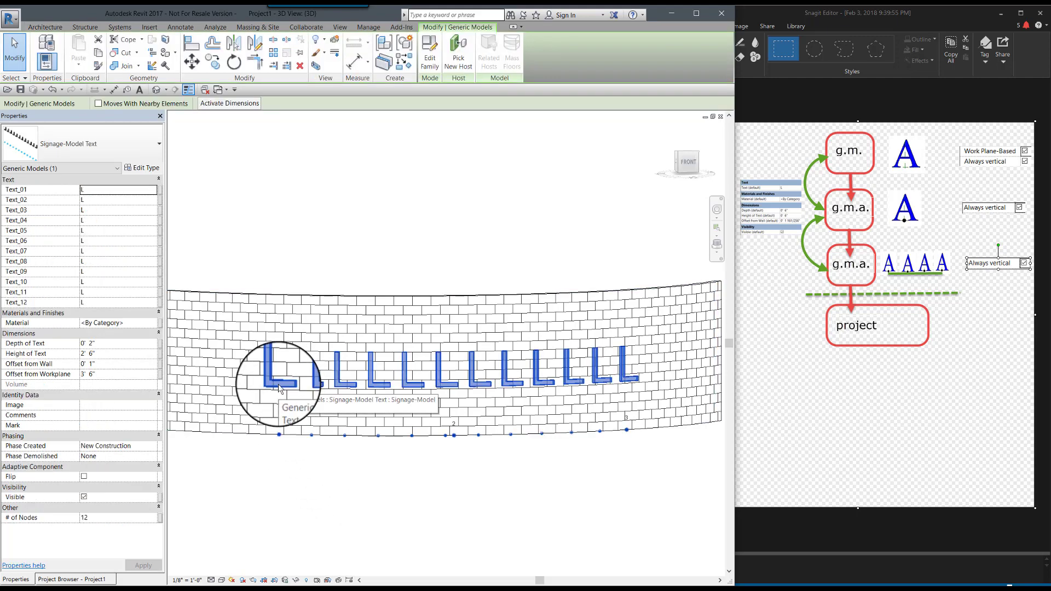
click(82, 373)
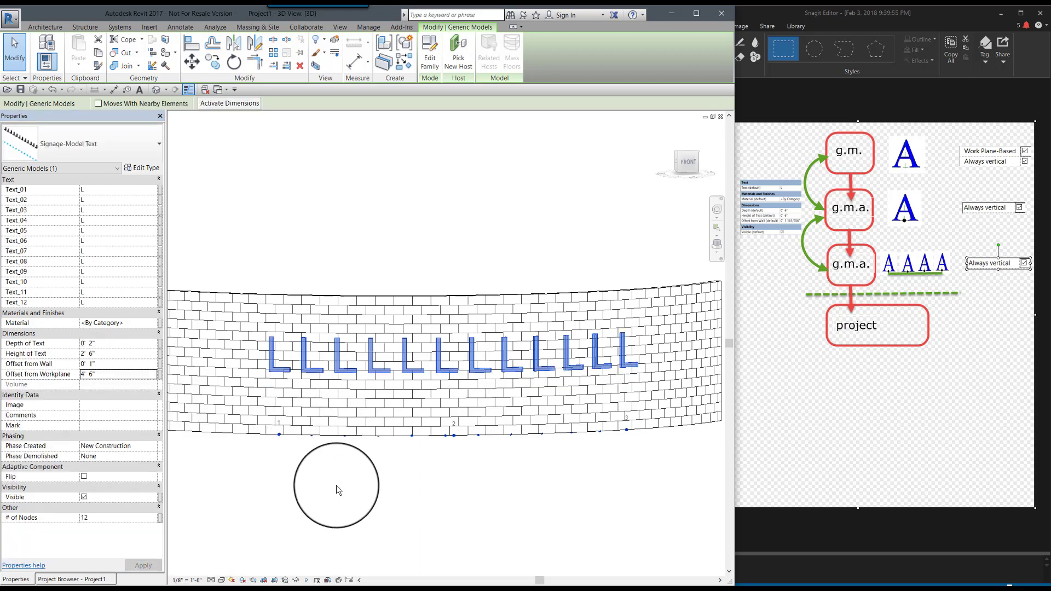
Create a new material named Golden for the signage instance's Material parameter
click(159, 322)
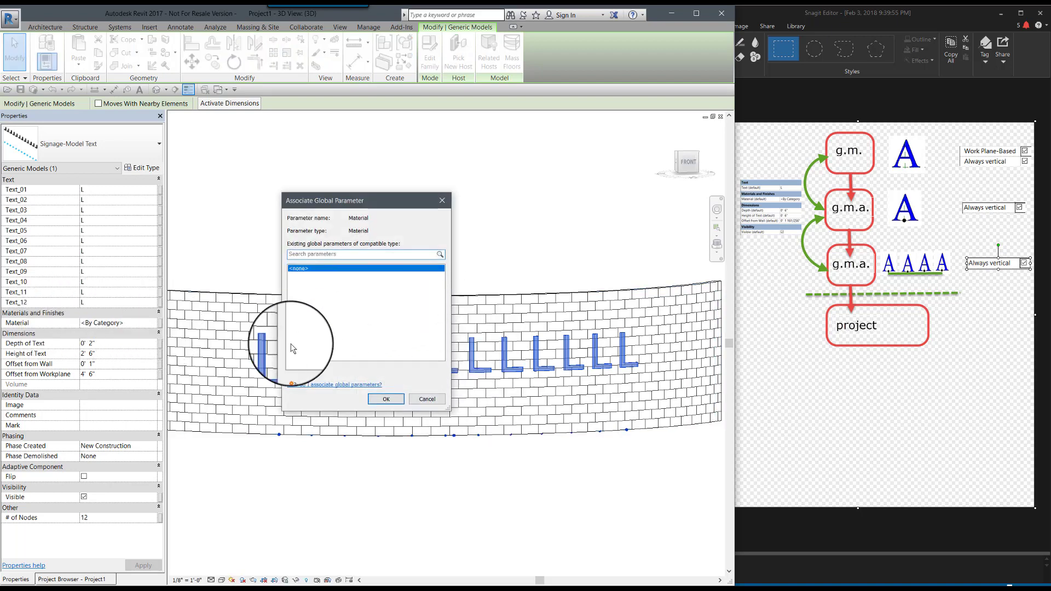
click(429, 400)
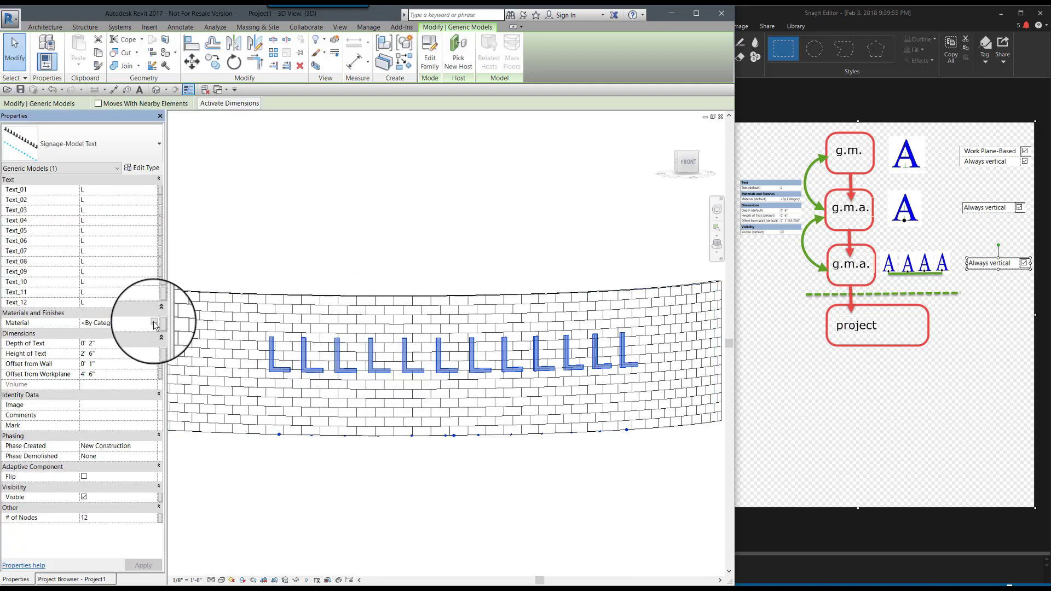
click(155, 322)
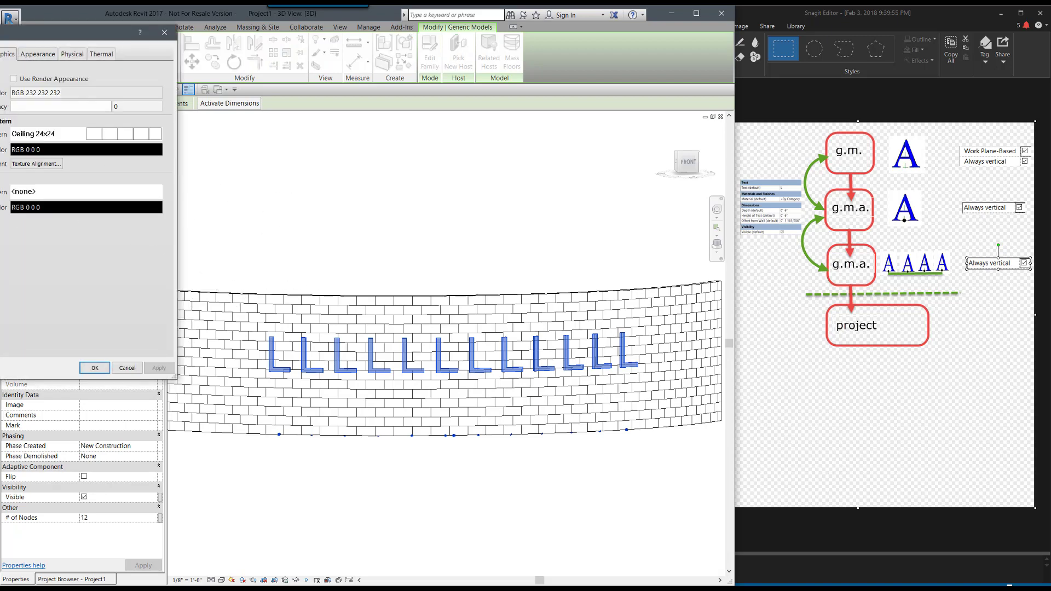
drag(0, 35, 22, 145)
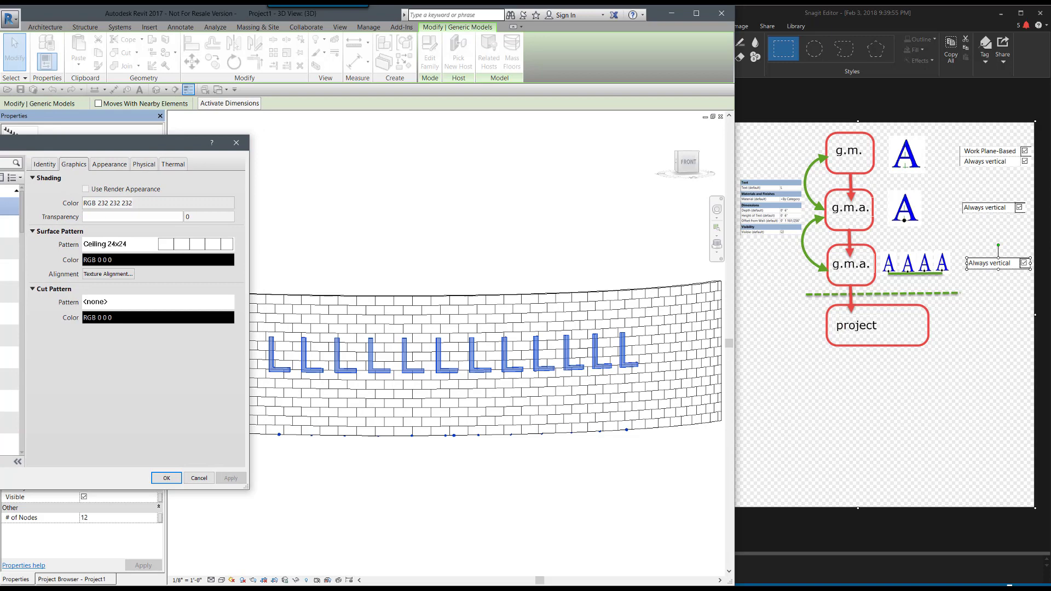
click(9, 326)
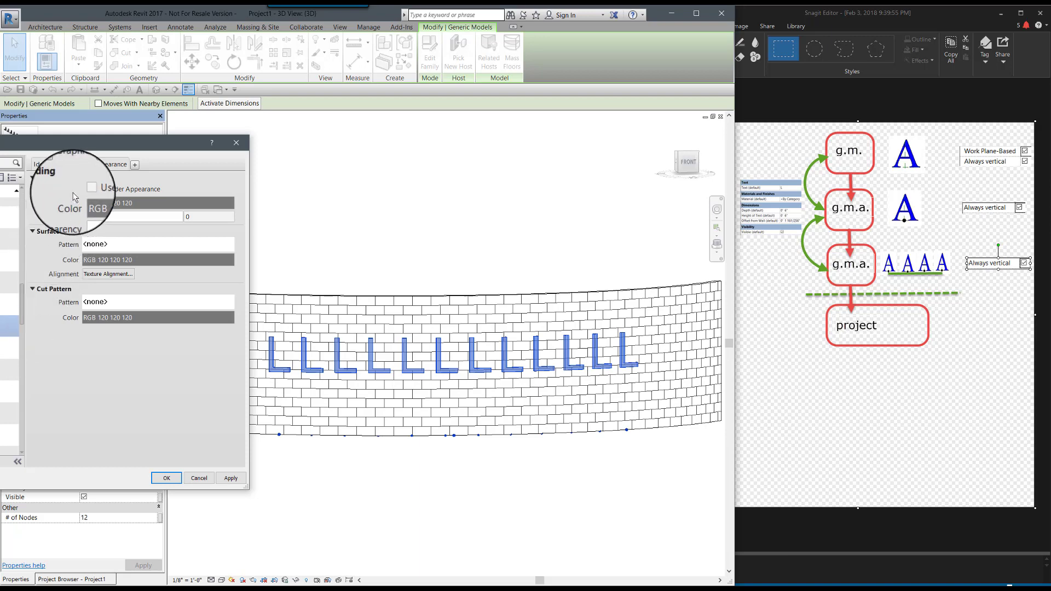
Search the appearance assets for gold and replace the Golden material's appearance with the Metallic Paint asset Glossy - Gold
click(113, 166)
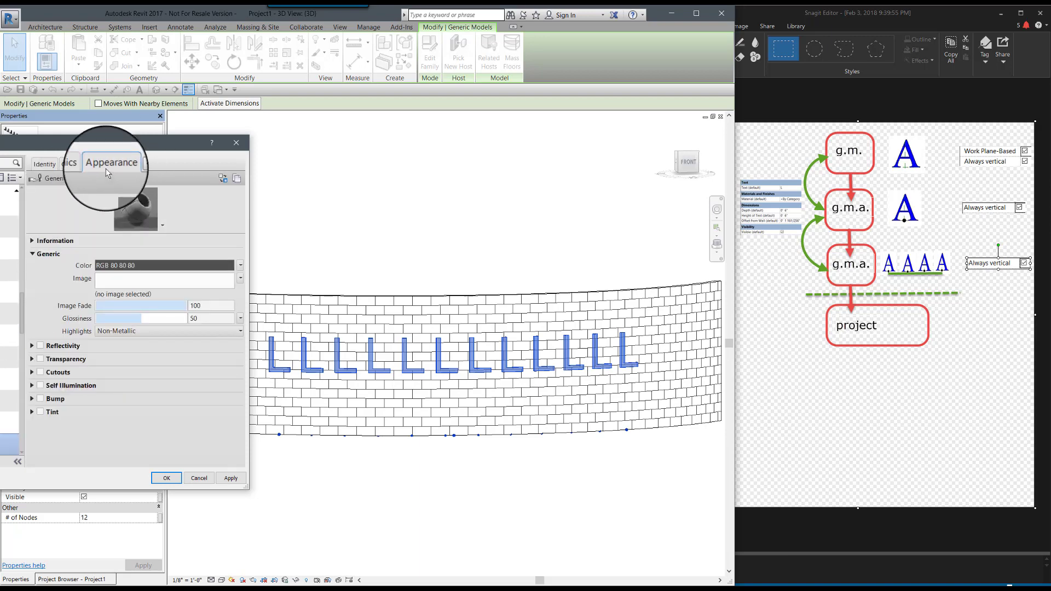
click(224, 181)
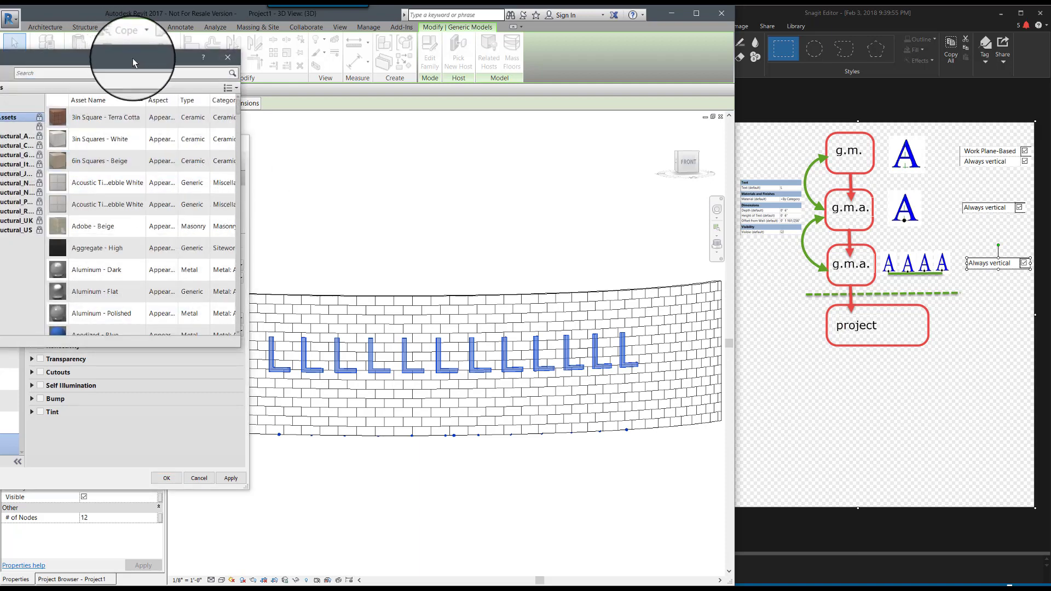
drag(132, 58, 519, 209)
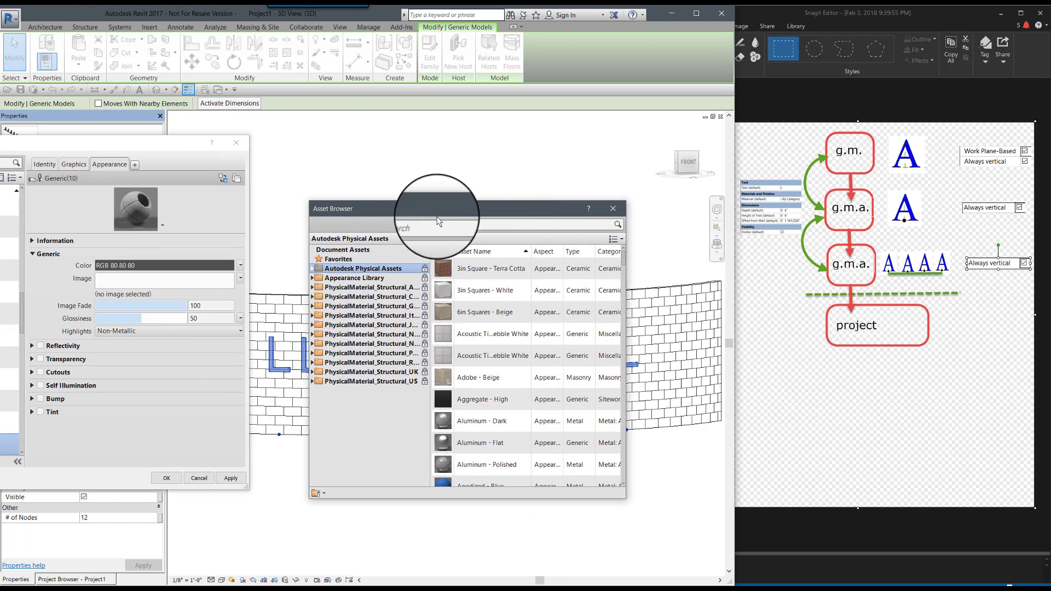
click(410, 229)
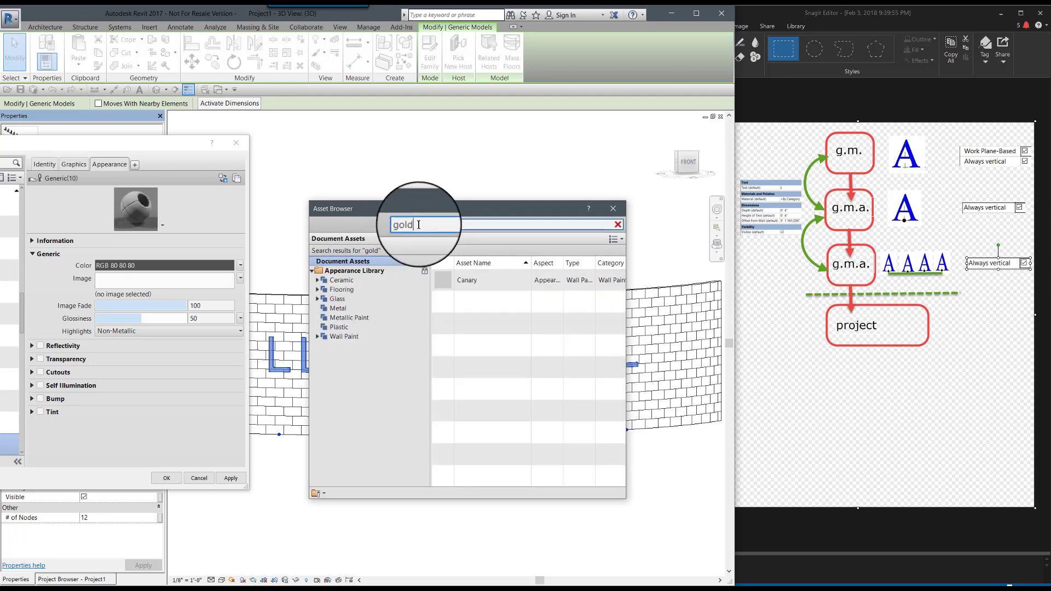
click(330, 318)
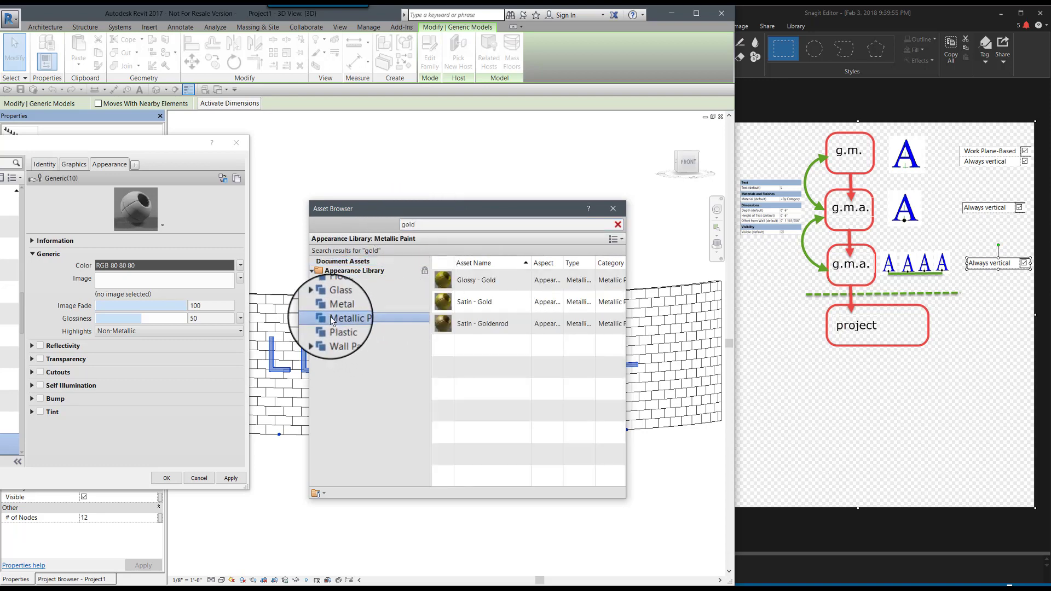
right_click(471, 282)
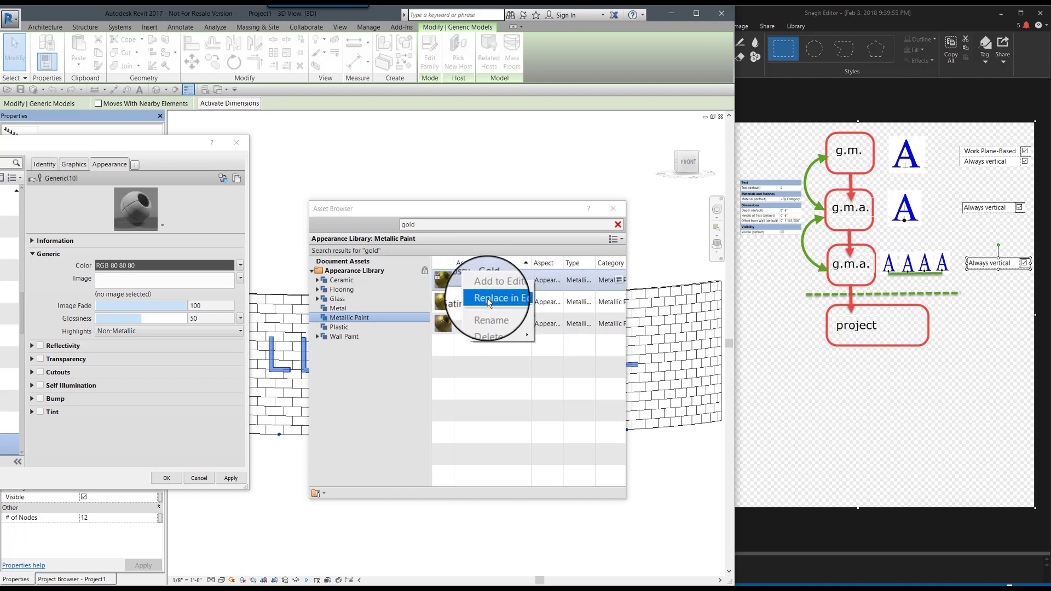
click(491, 298)
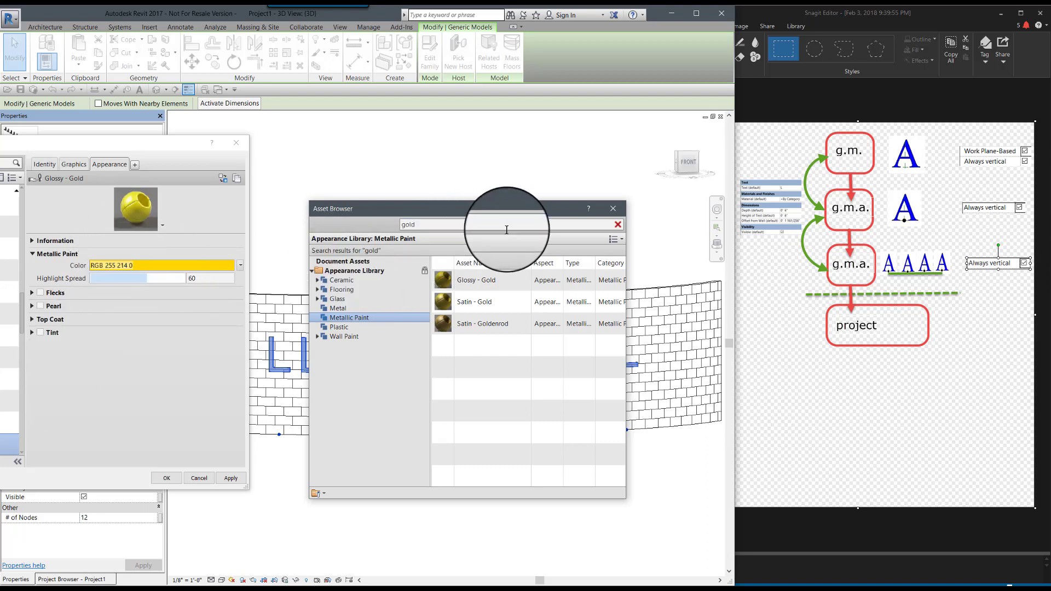
click(613, 209)
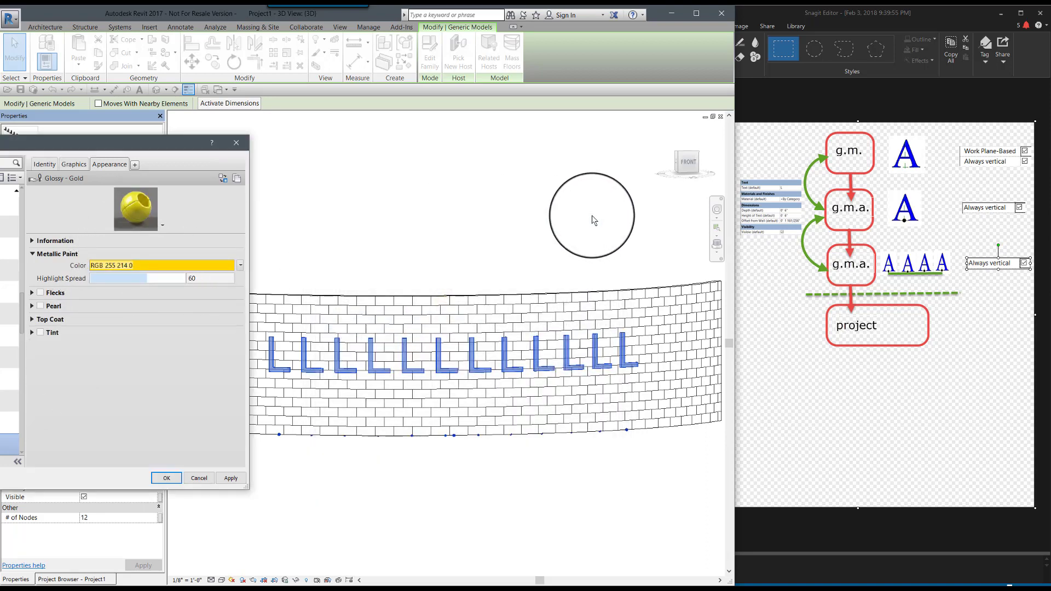
Make the Golden material's shading use its render appearance, apply the material to the signage, and deselect it
click(74, 164)
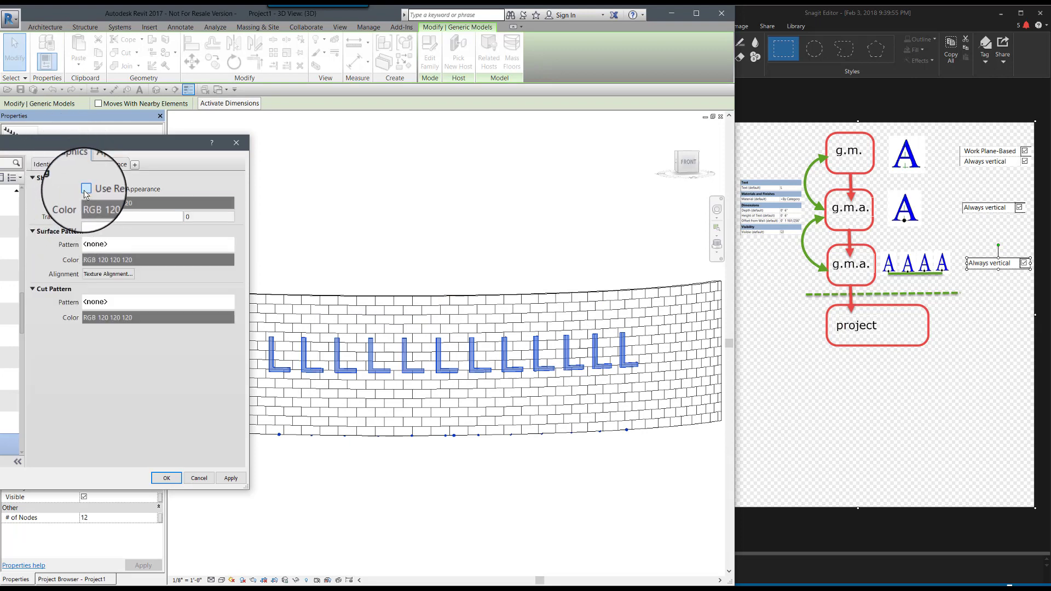
click(86, 190)
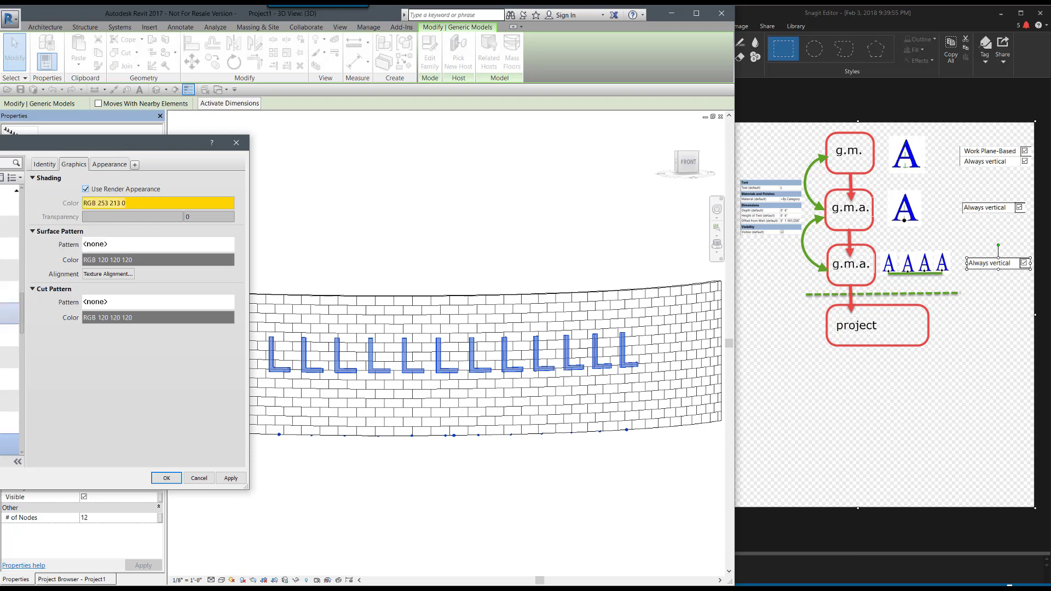
click(167, 479)
click(342, 487)
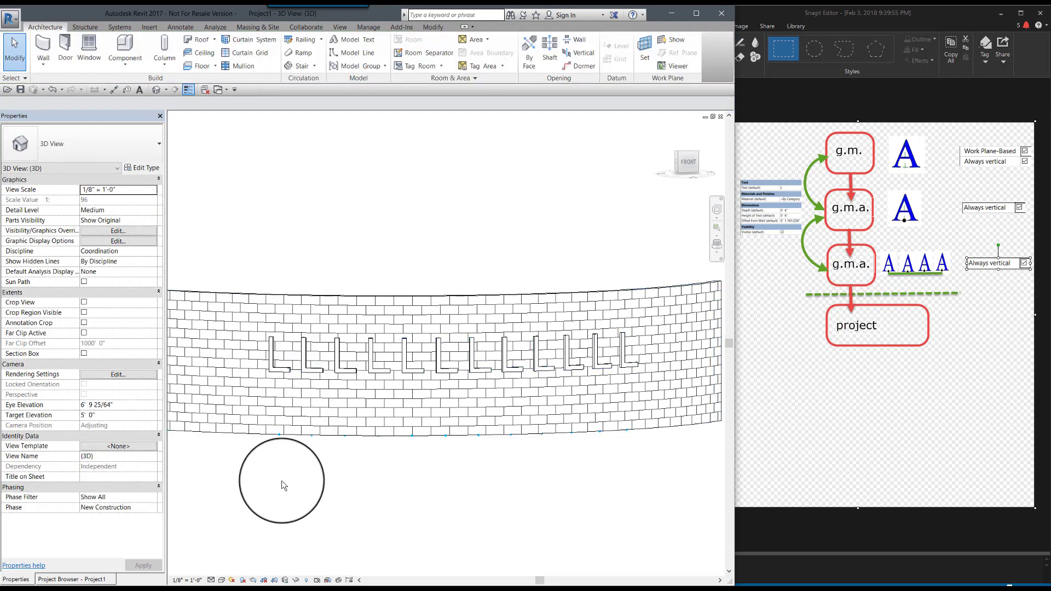
Try the Realistic visual style in the 3D view and inspect the golden letters against the masonry wall
click(222, 580)
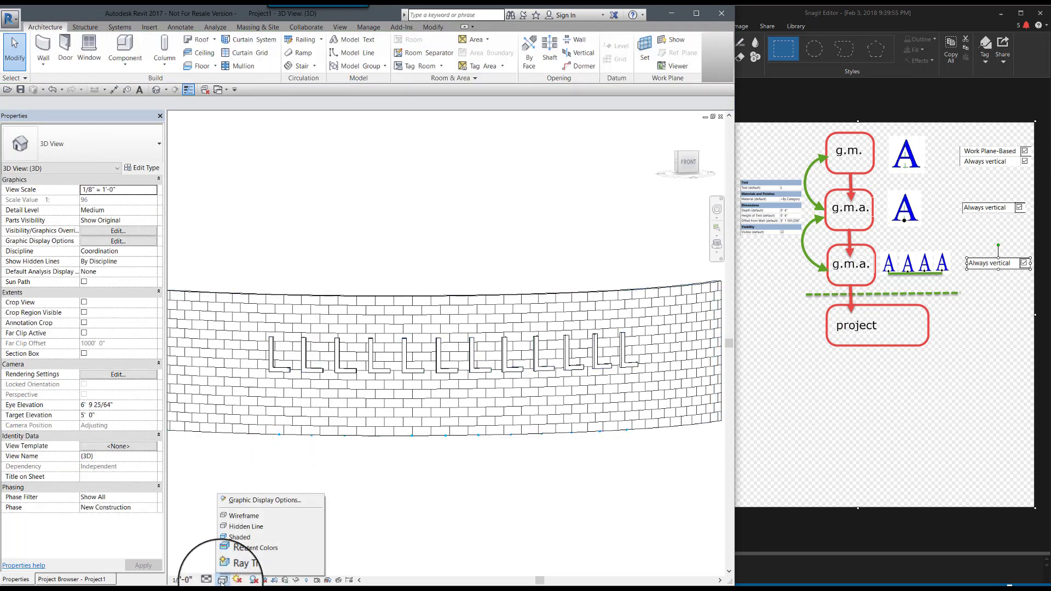
click(238, 559)
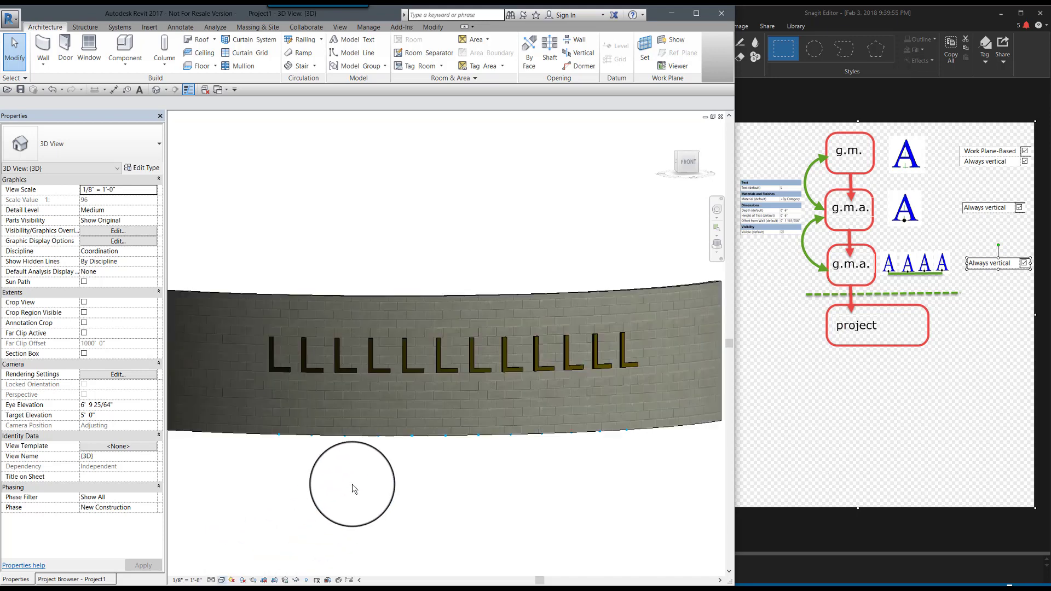
scroll(428, 377, up, 6)
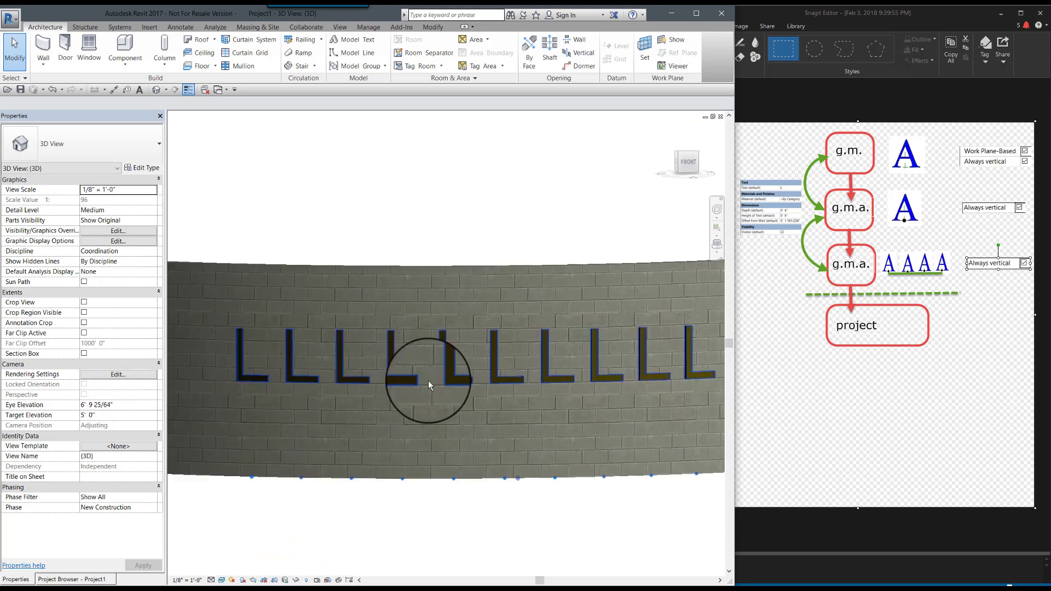
scroll(446, 358, up, 8)
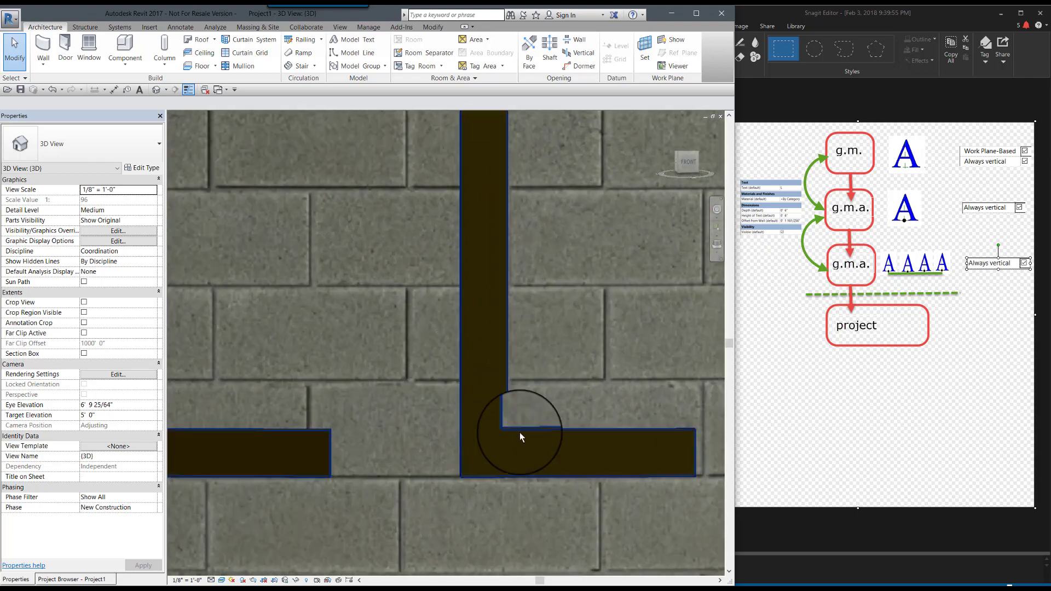
scroll(451, 402, down, 10)
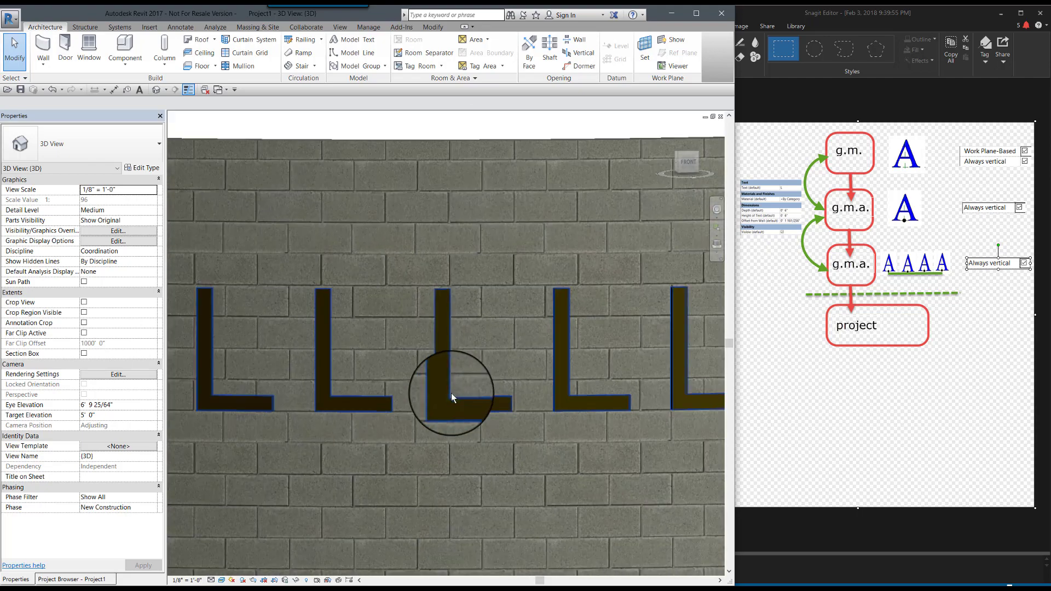
Set the 3D view's visual style to Shaded and bring the whole curved wall with its signage into view
click(222, 581)
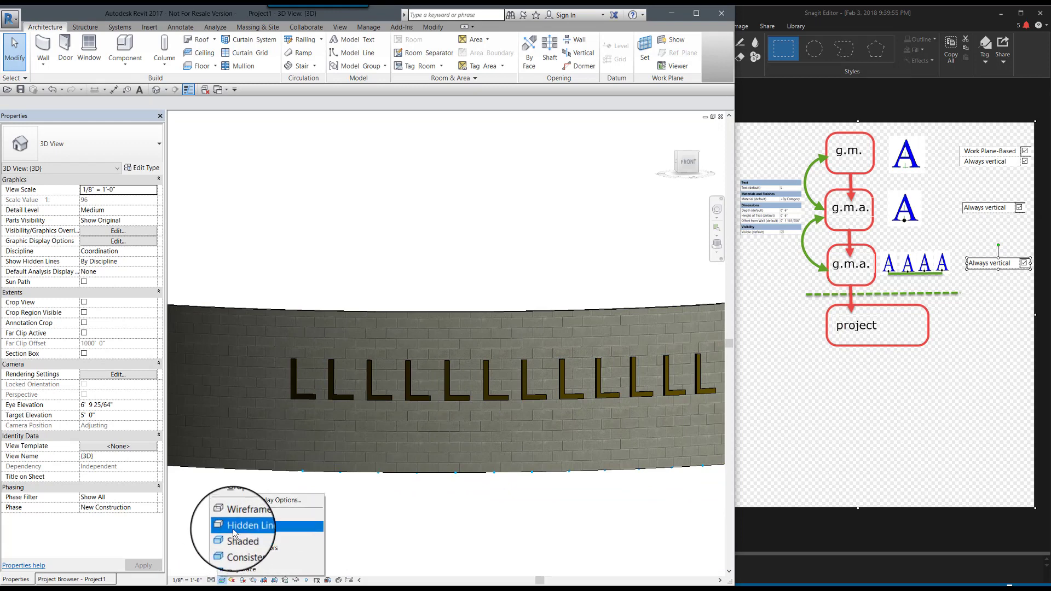
click(234, 541)
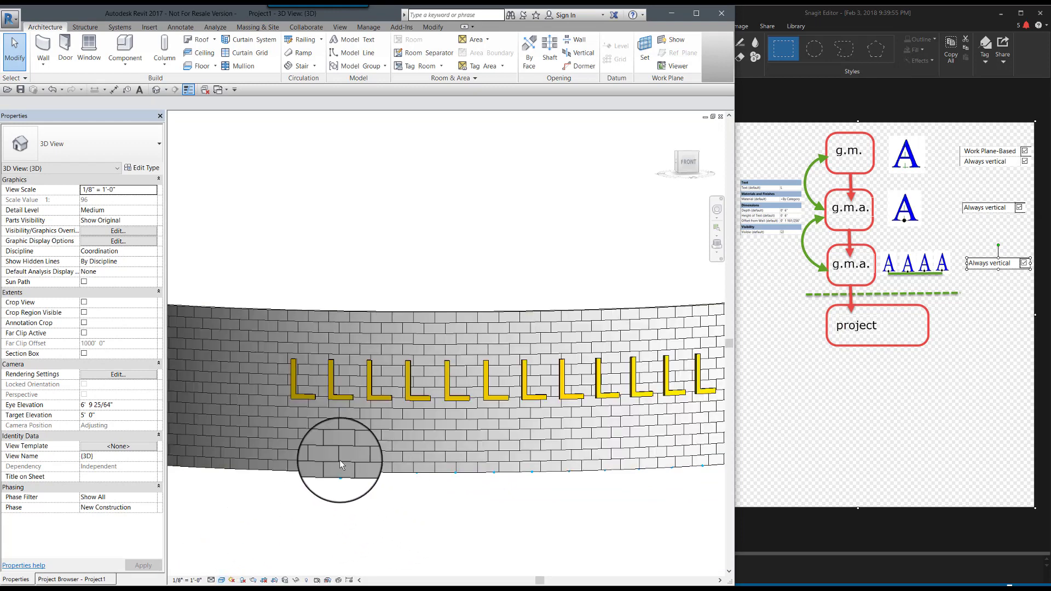
scroll(355, 375, down, 1)
scroll(658, 371, up, 1)
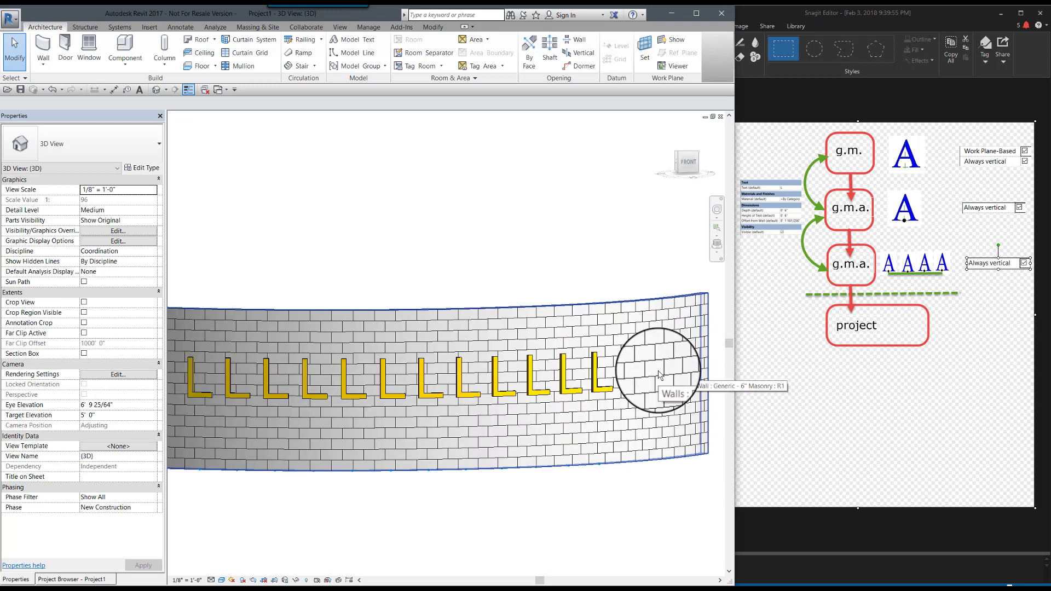
scroll(336, 496, down, 2)
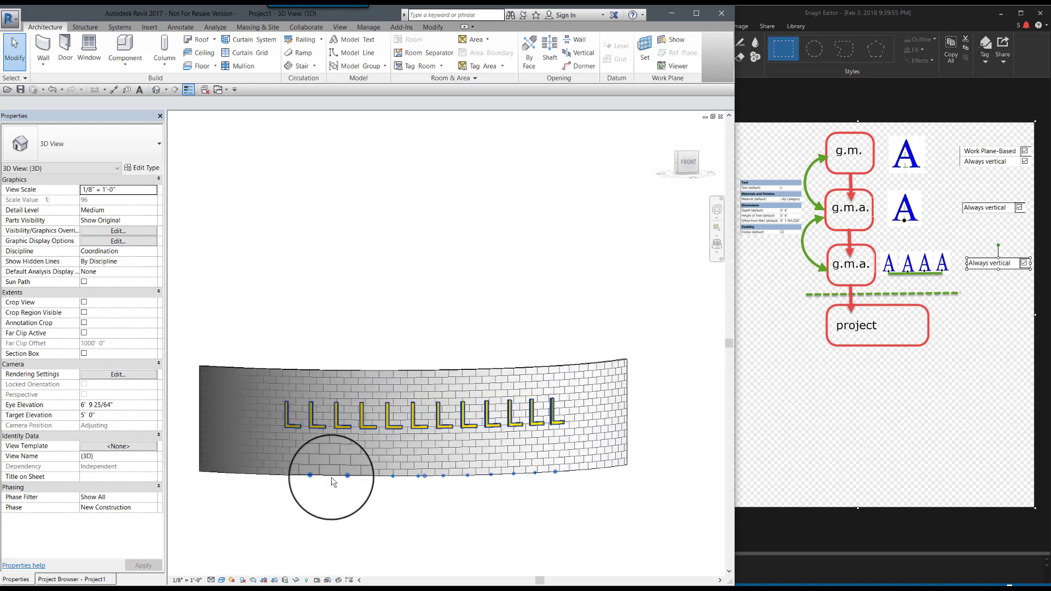
scroll(333, 481, up, 1)
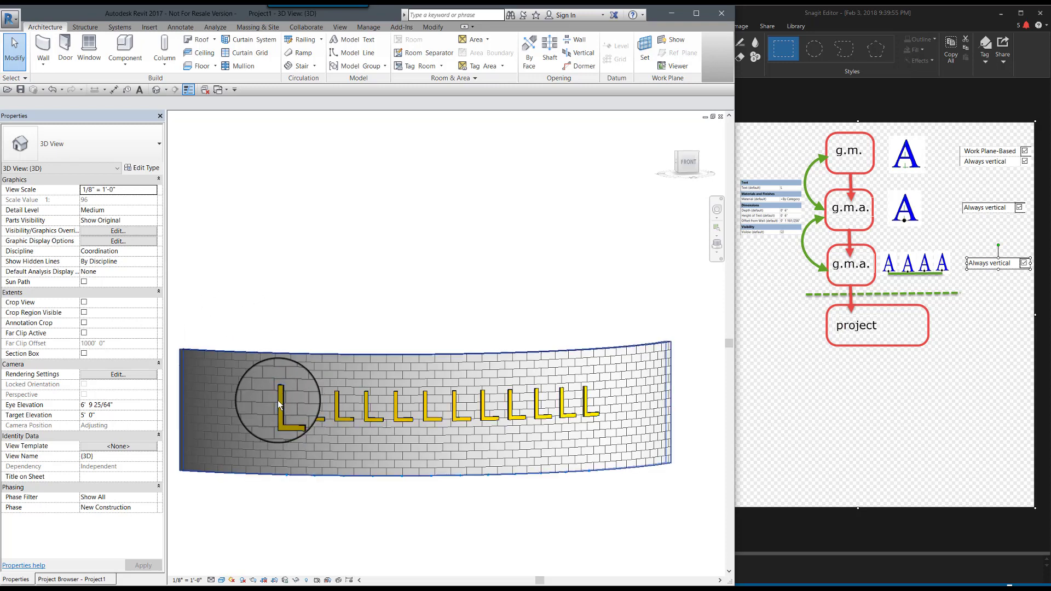
Change the signage instance's Text_01 parameter to the letter H
click(285, 416)
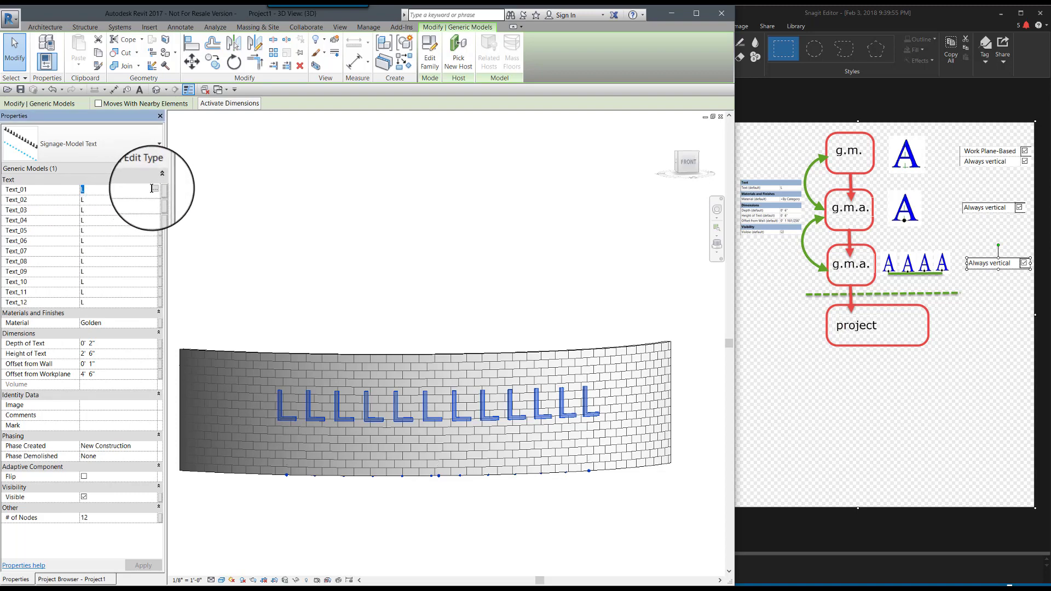
click(155, 189)
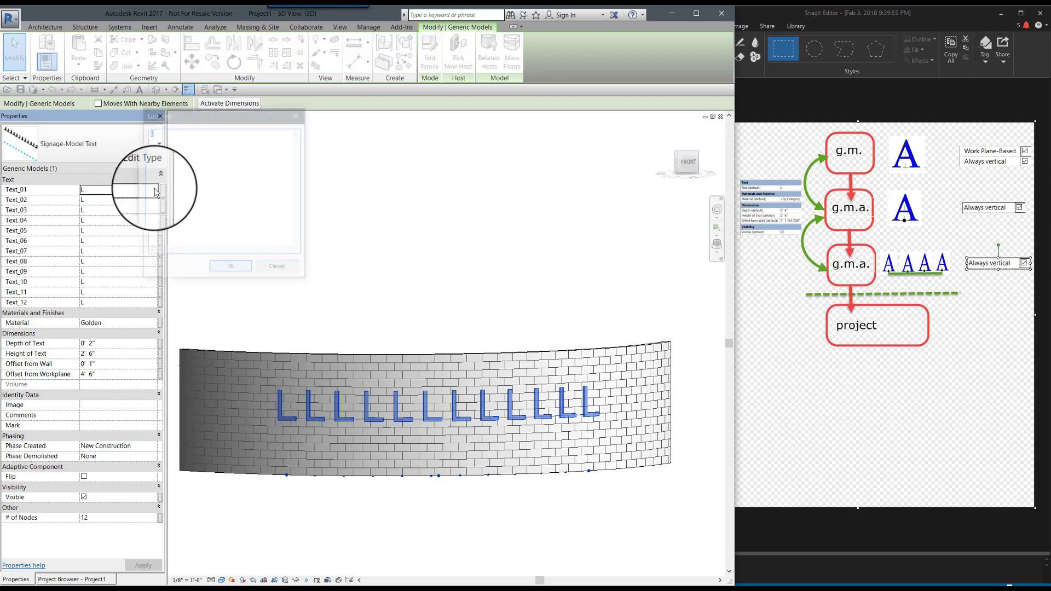
drag(176, 117, 449, 145)
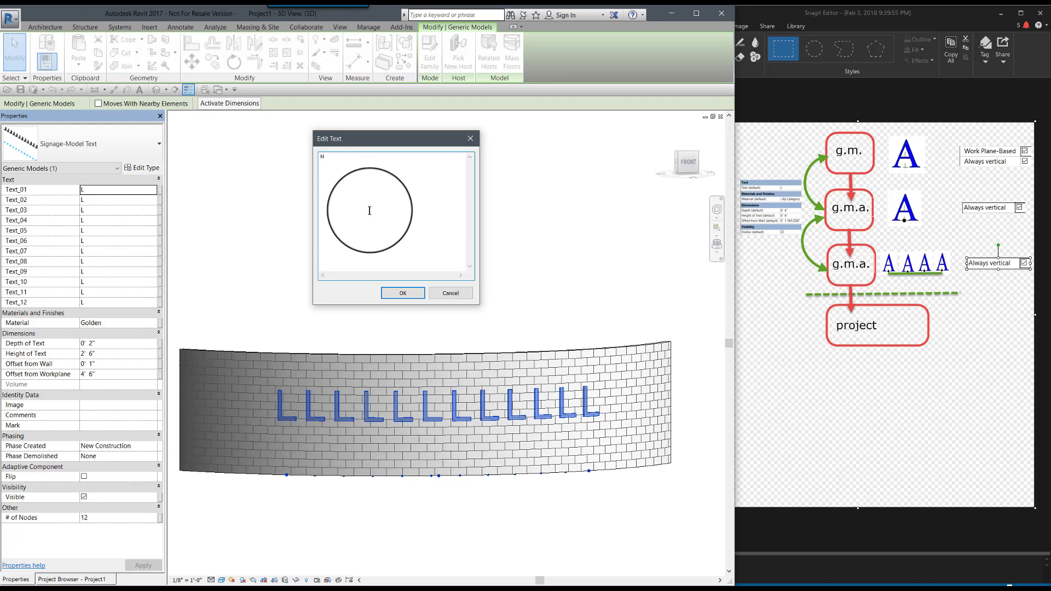
click(403, 292)
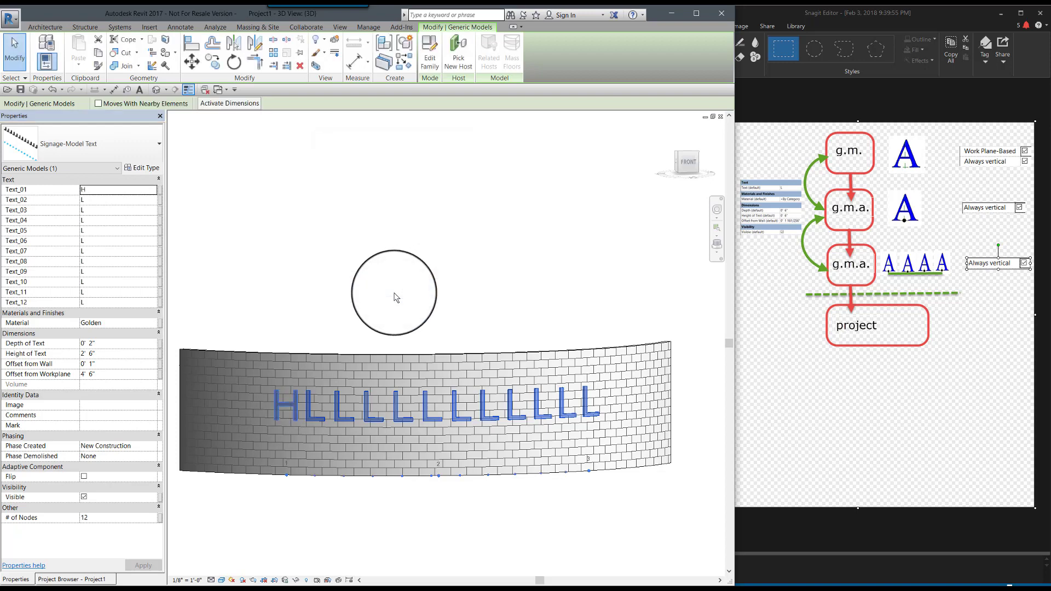
Set the signage instance's Text_02 parameter to E and its Text_05 parameter to O
click(93, 200)
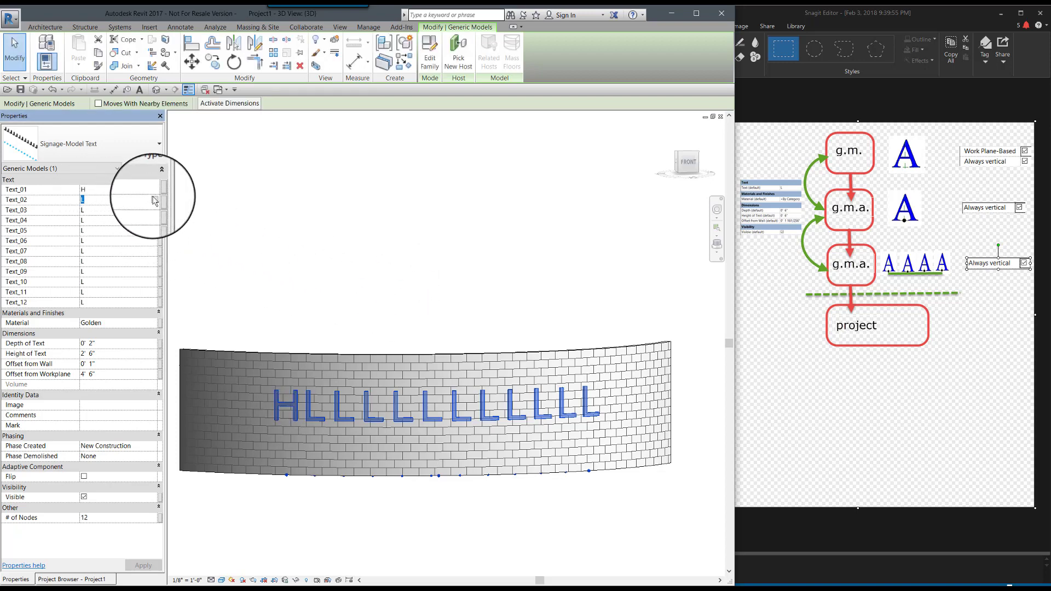
click(155, 200)
text(E)
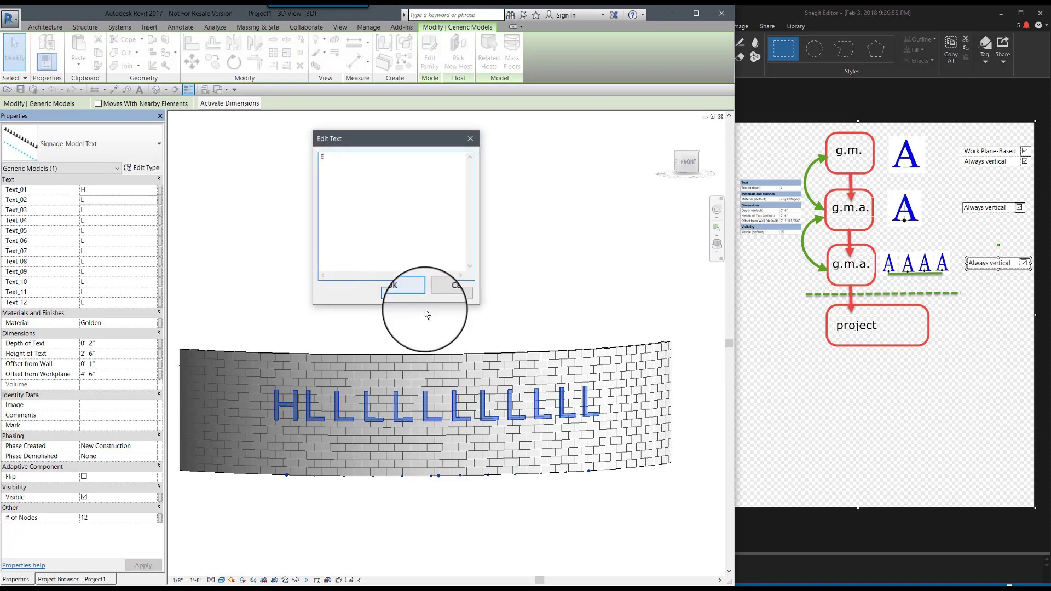
click(403, 294)
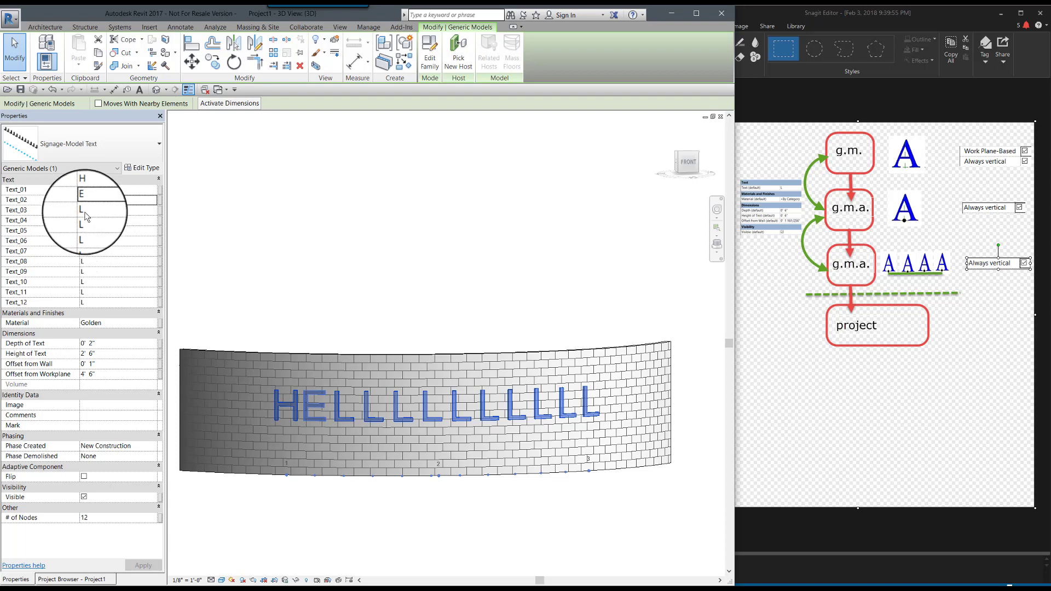
click(86, 234)
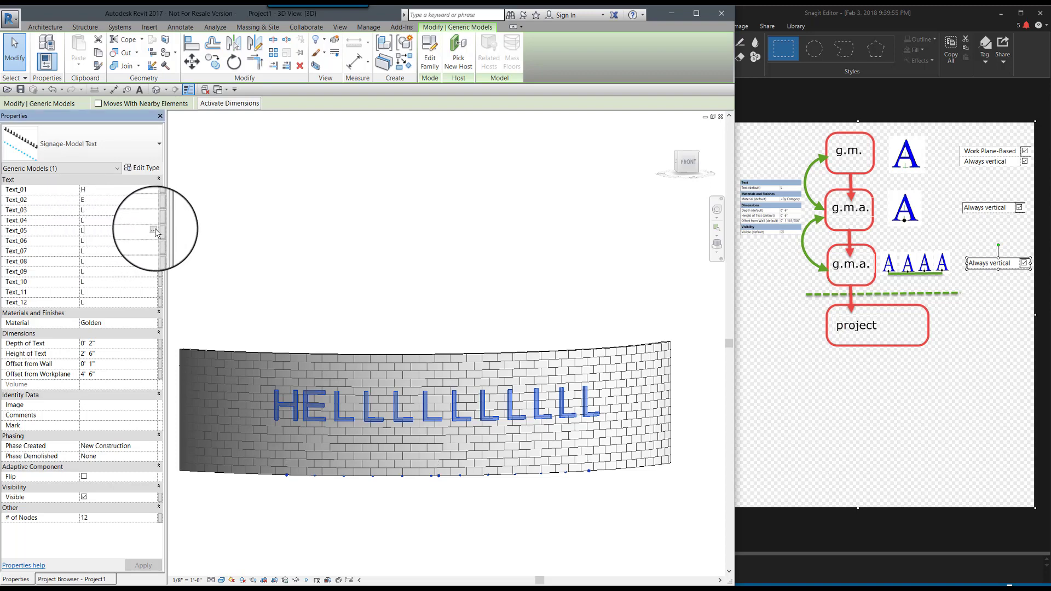
click(155, 231)
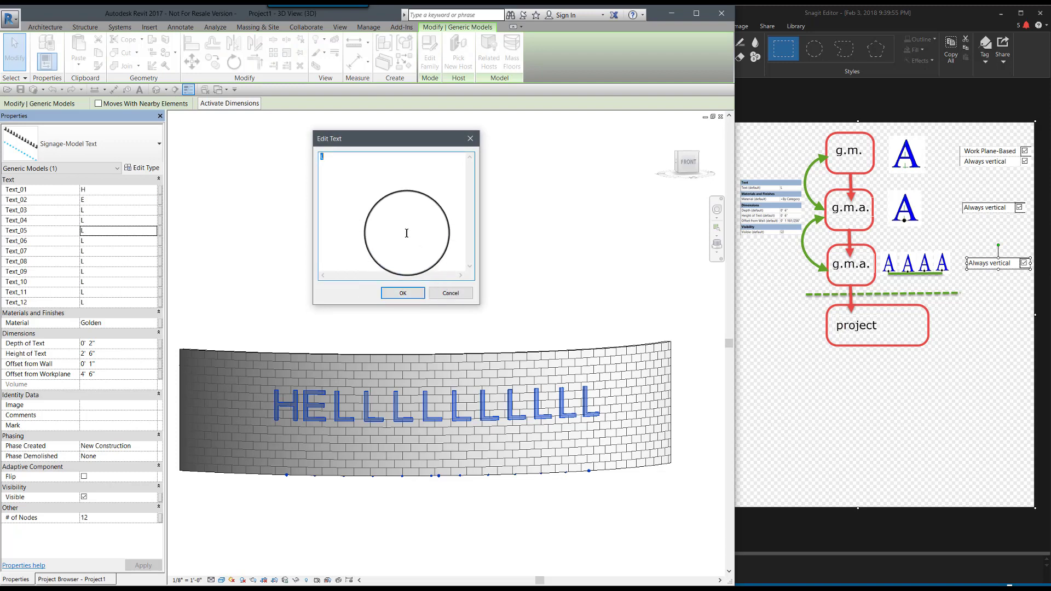
text(O)
click(402, 293)
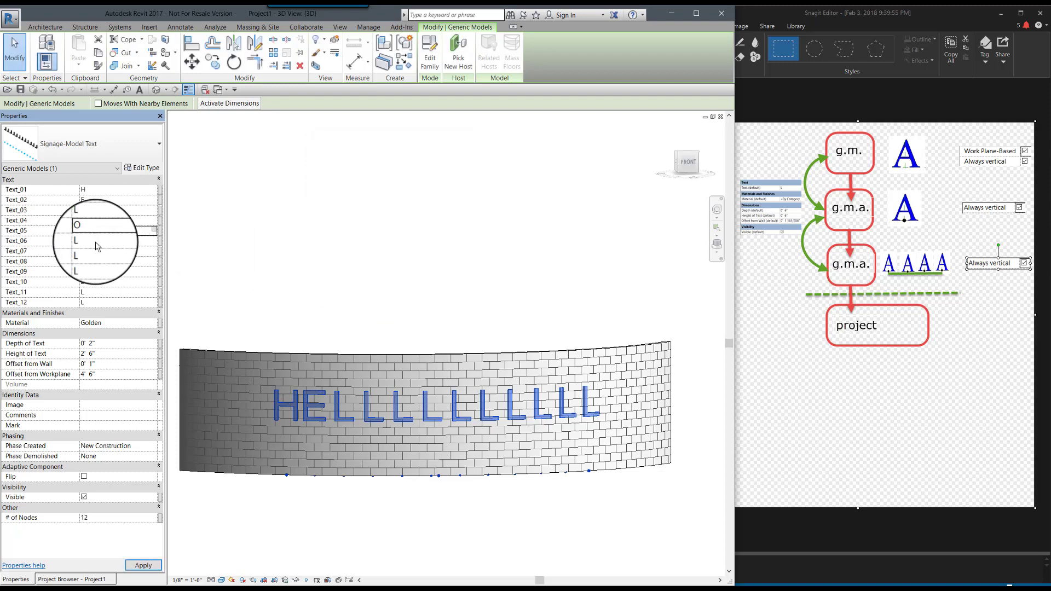
Set the signage's Text_06 parameter to a comma and its Text_07 parameter to W
click(151, 242)
click(155, 240)
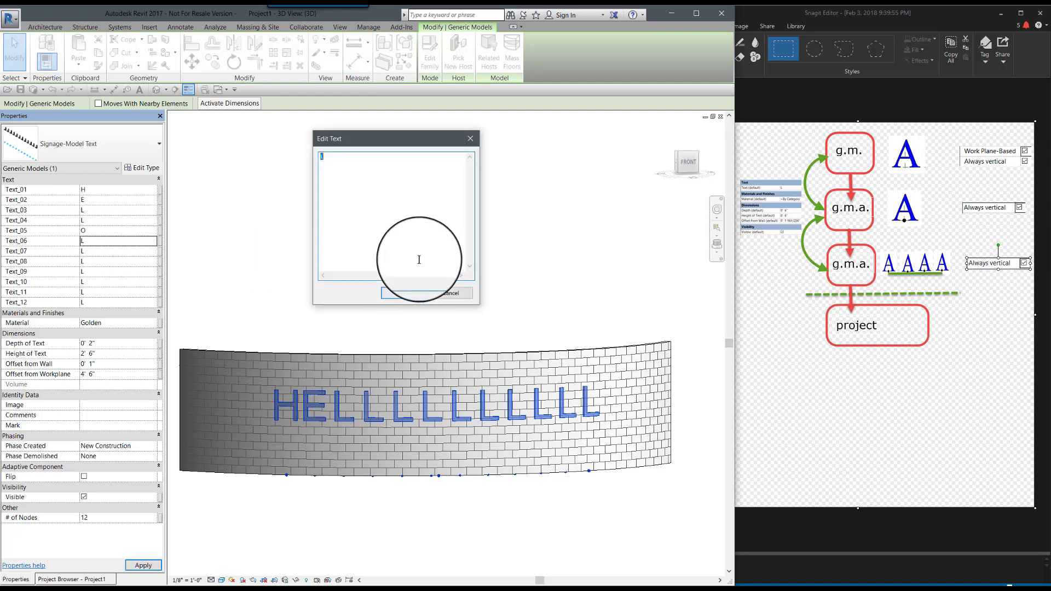
click(404, 292)
click(142, 249)
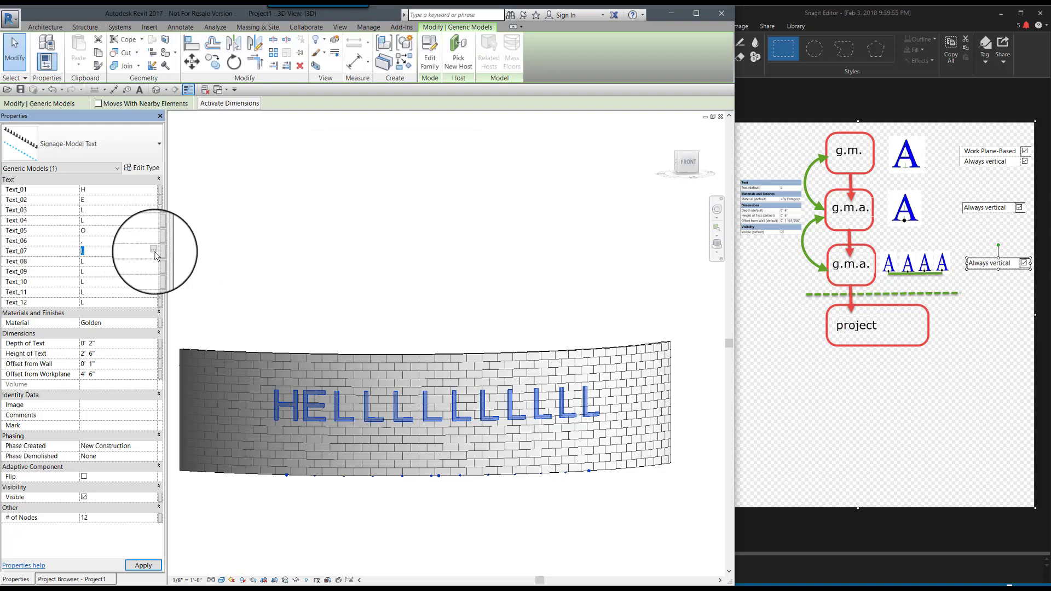
click(156, 253)
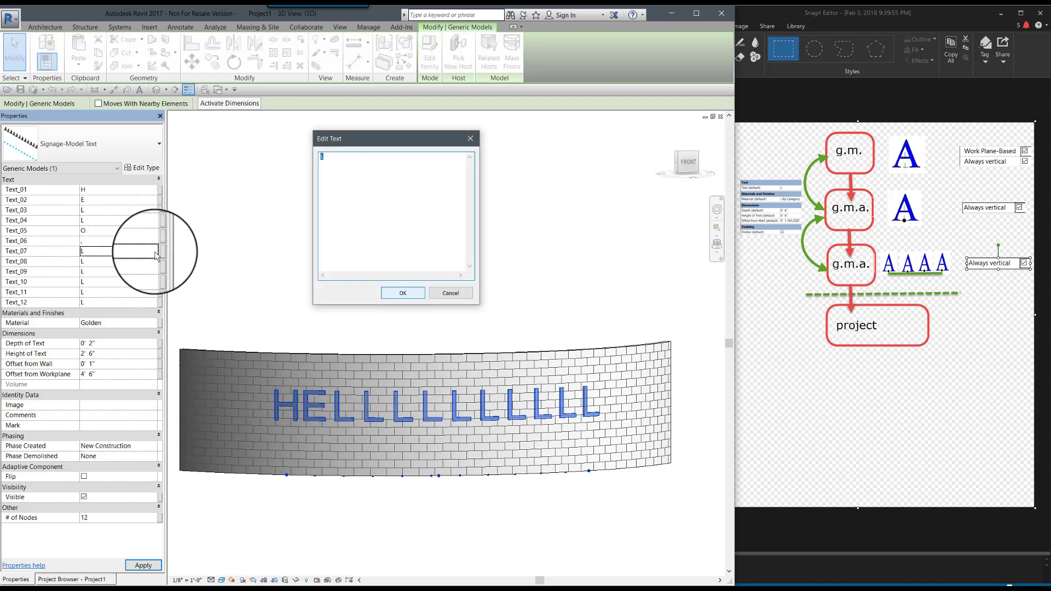
click(403, 293)
Set the signage's Text_08 parameter to O and its Text_09 parameter to R
click(119, 263)
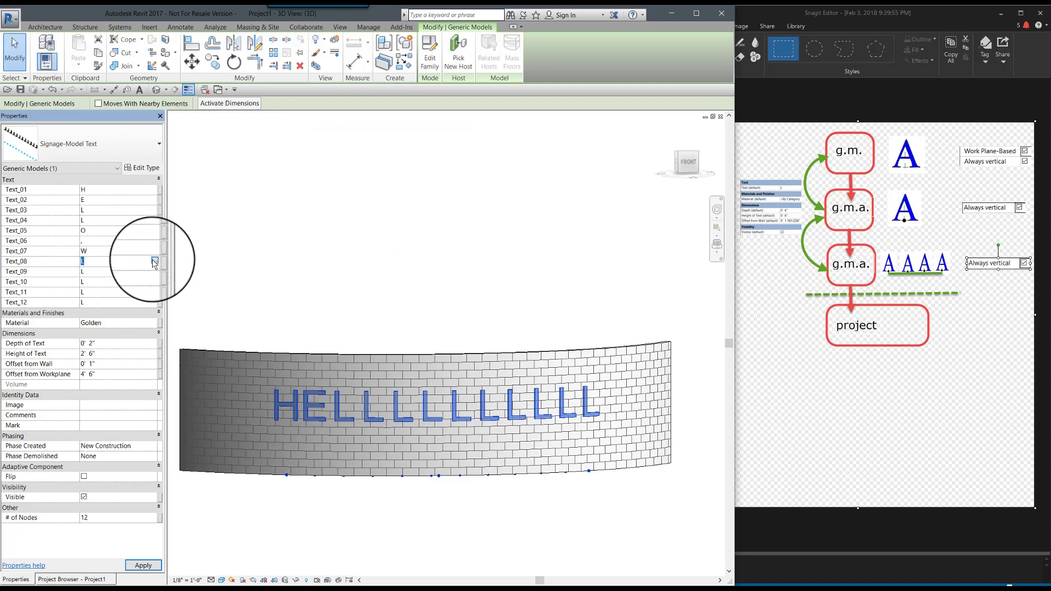
click(155, 261)
text(O)
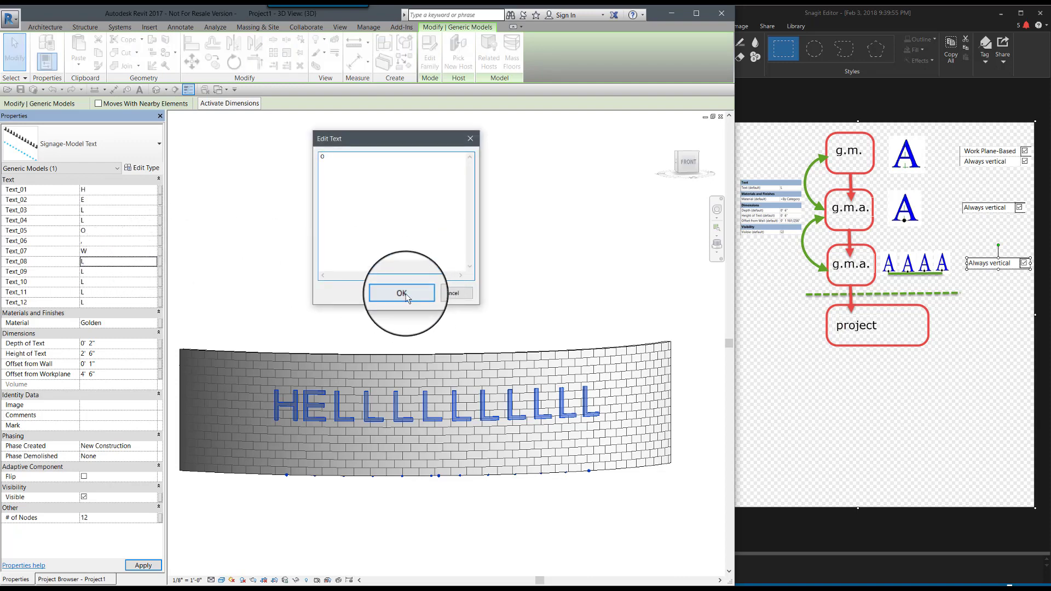
click(402, 293)
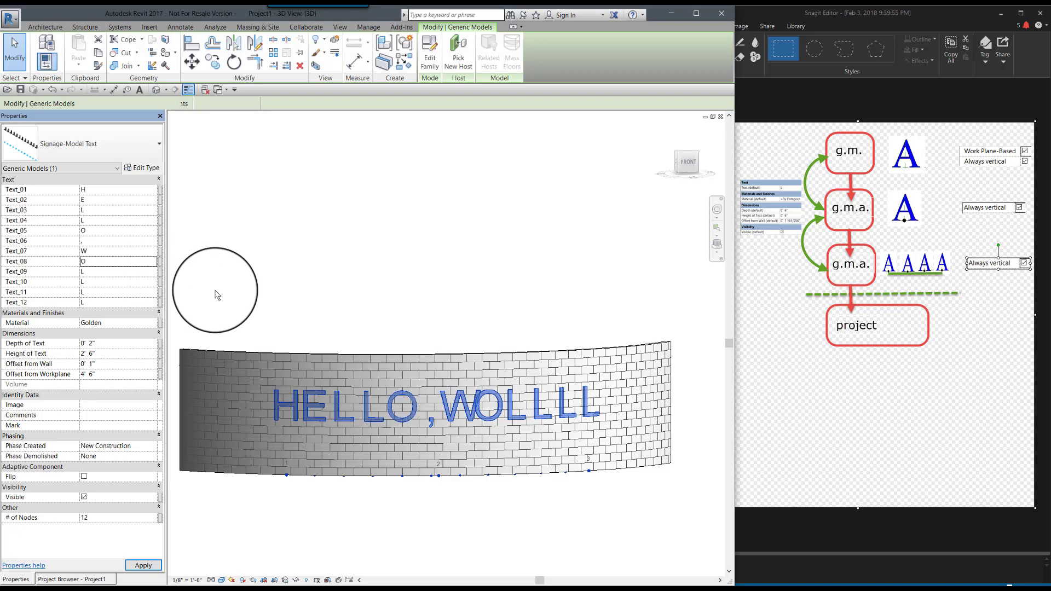
click(91, 272)
click(155, 272)
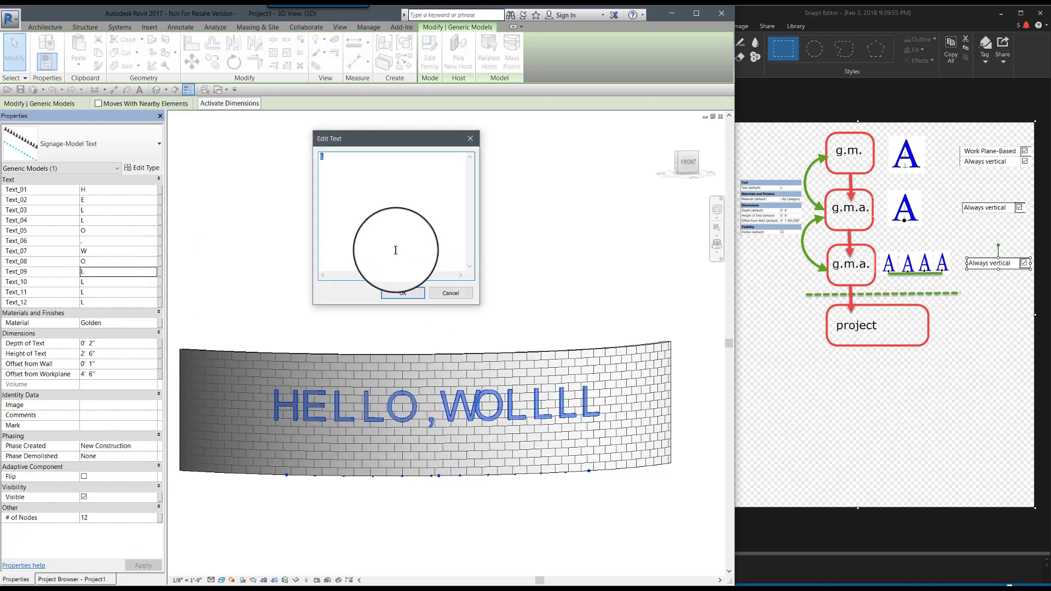
text(R)
click(402, 292)
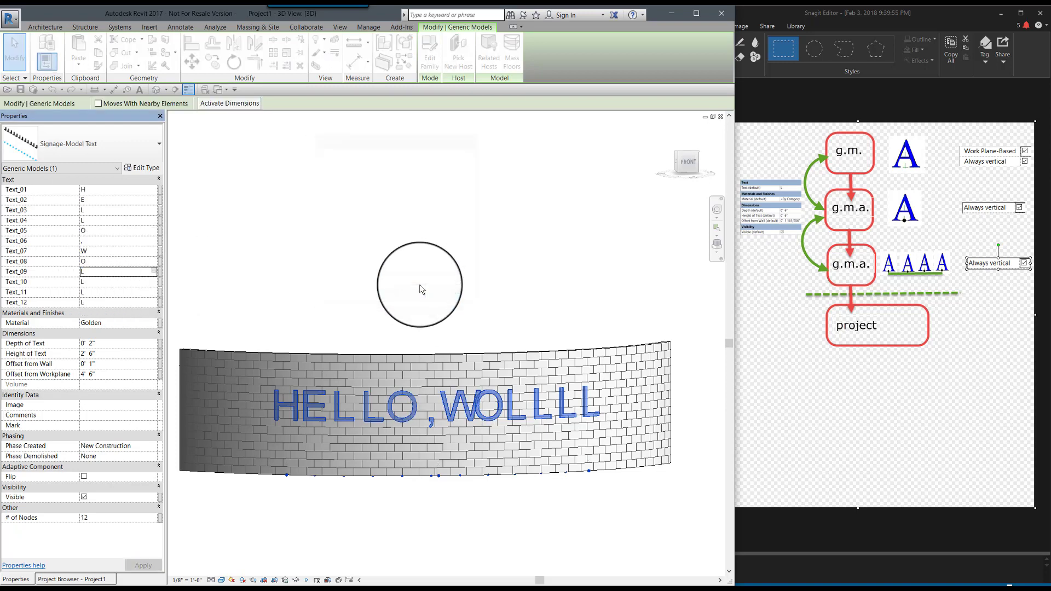
Keep L as the signage's Text_10 value and set its Text_11 parameter to D
click(92, 281)
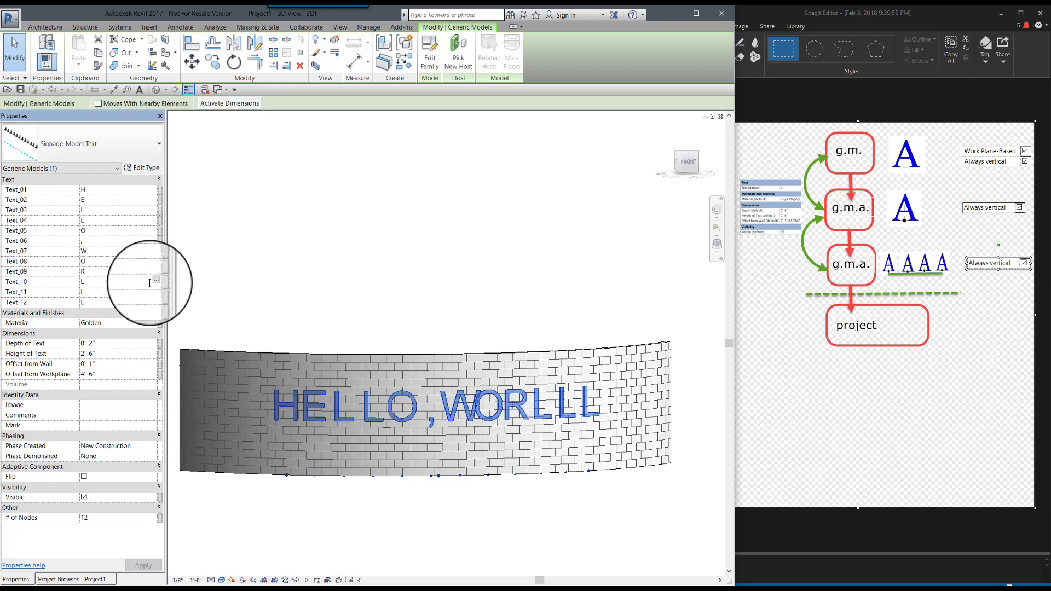
click(155, 281)
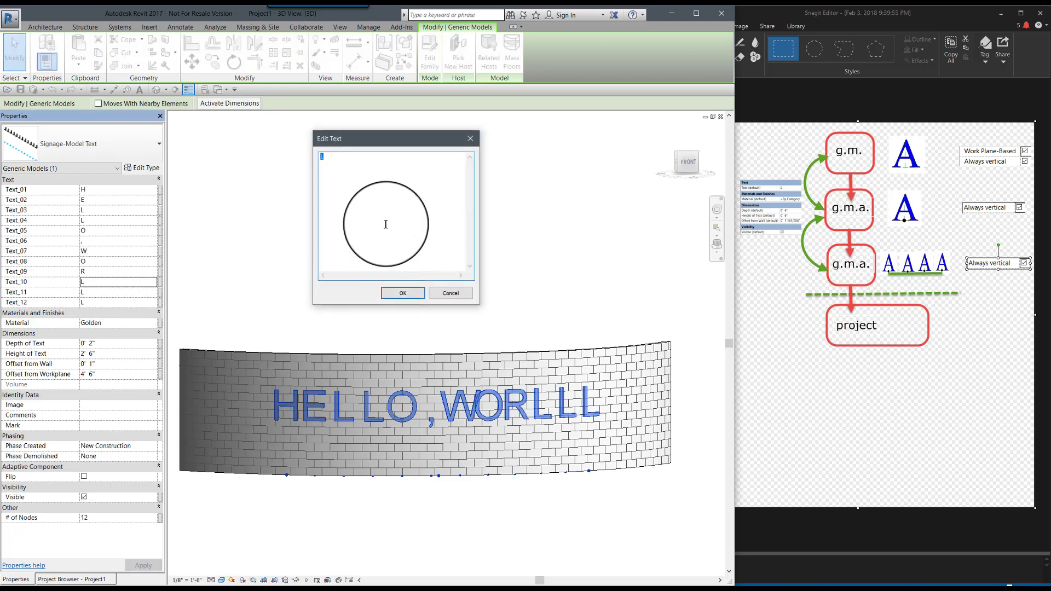
click(403, 294)
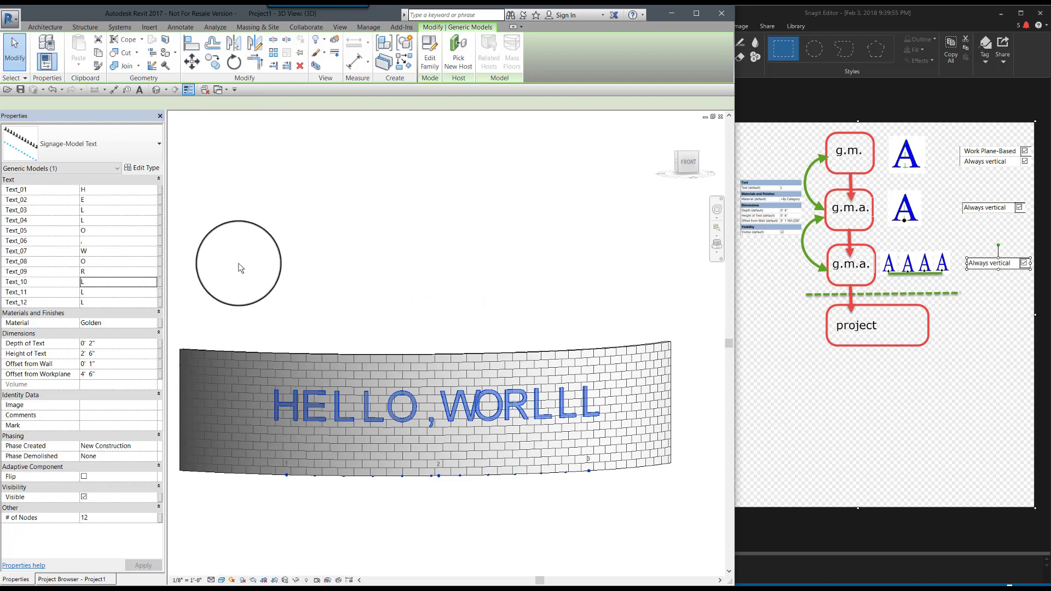
click(92, 294)
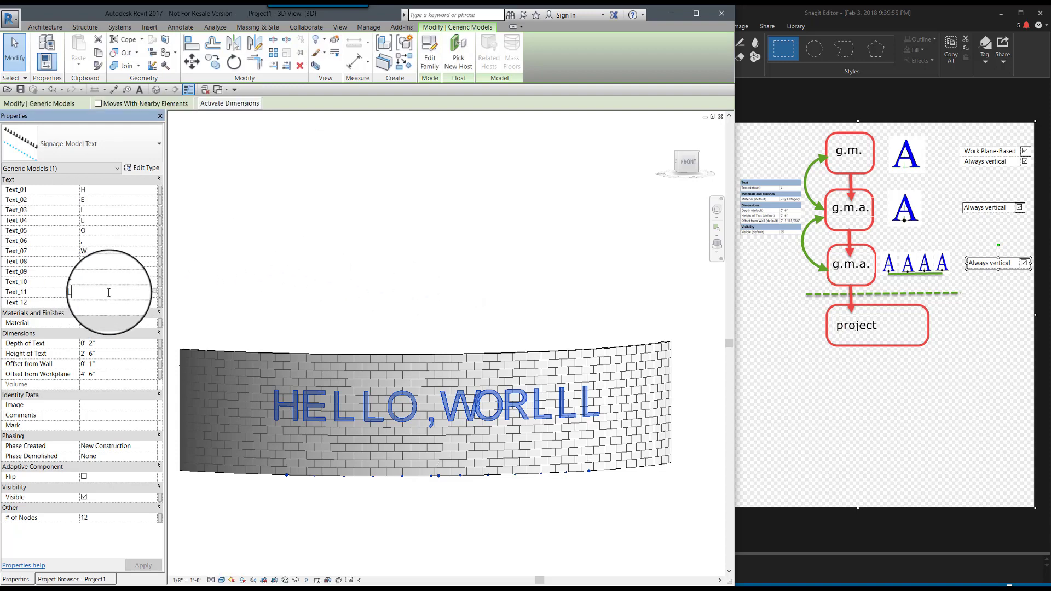
click(155, 291)
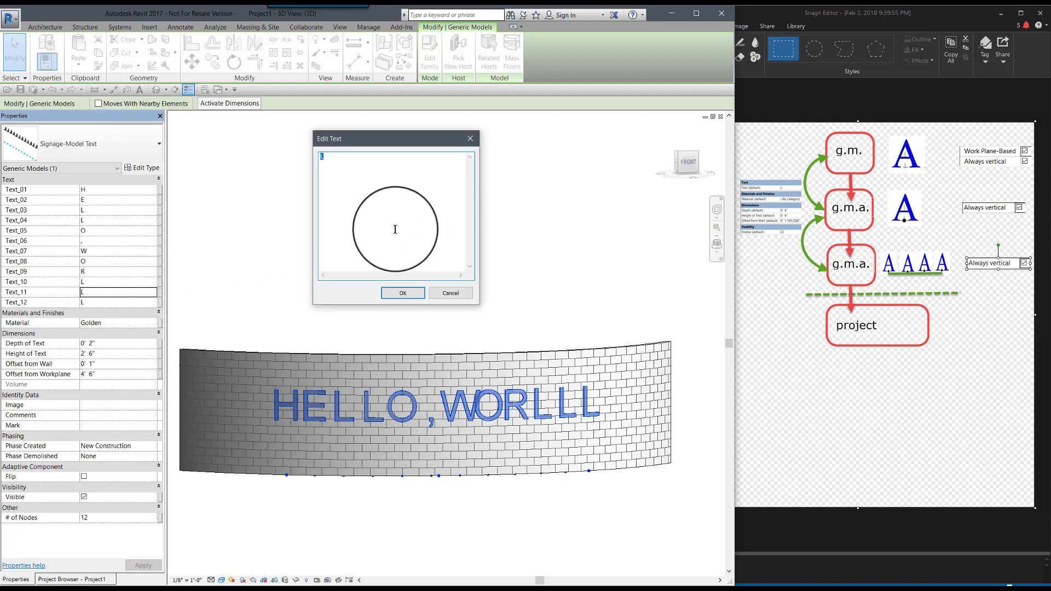
click(402, 293)
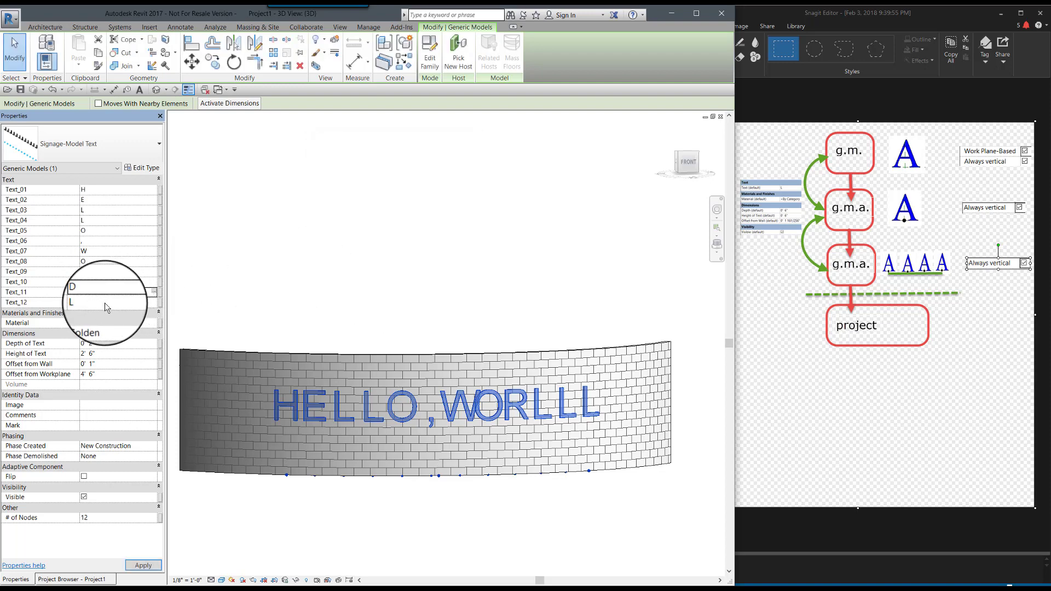
Set the signage's Text_12 parameter to an exclamation mark and deselect the signage
click(97, 303)
click(154, 303)
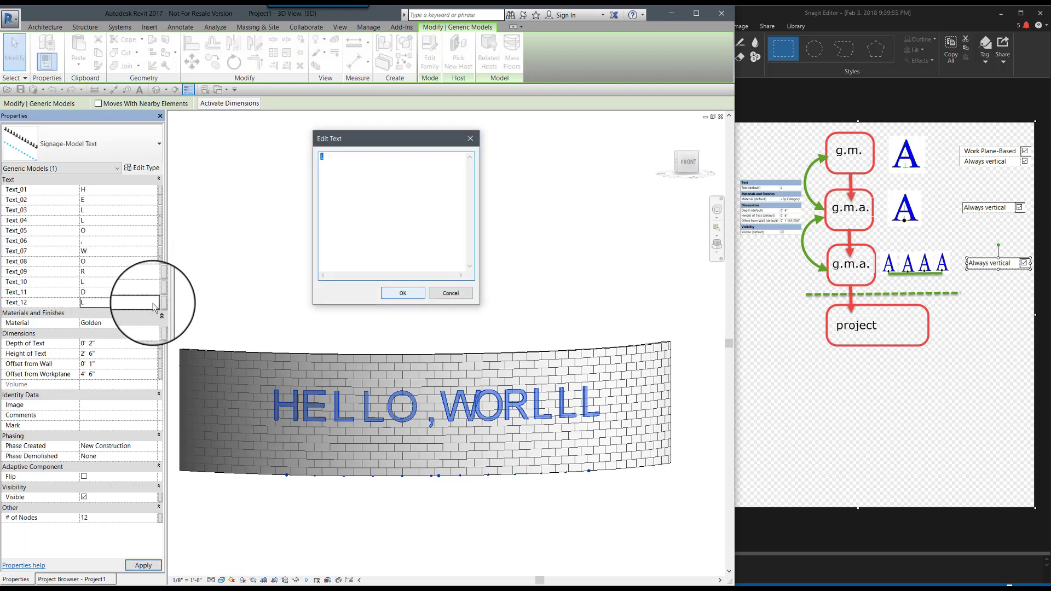
click(402, 293)
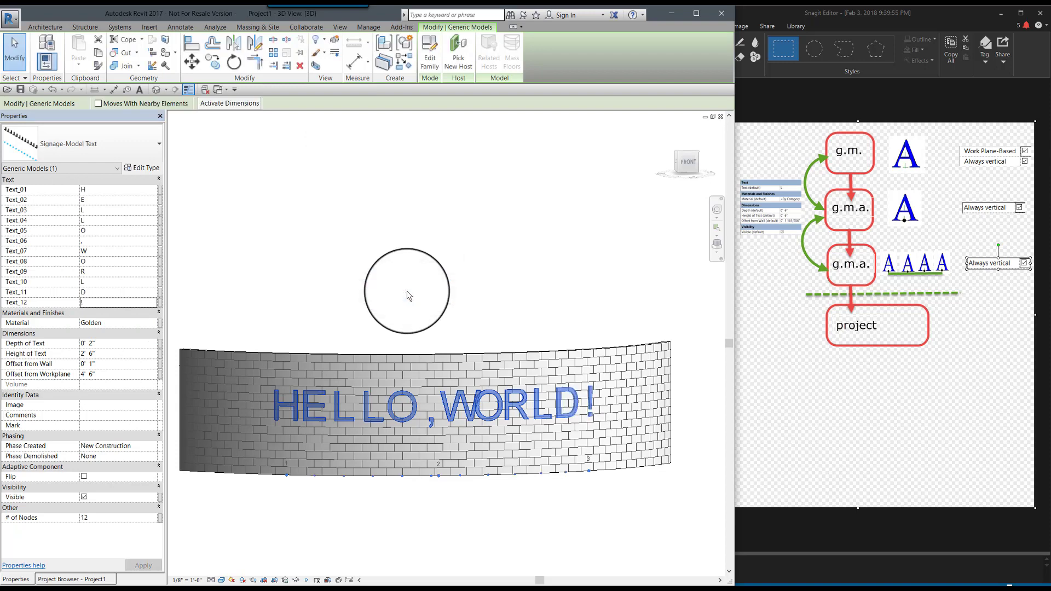
click(476, 510)
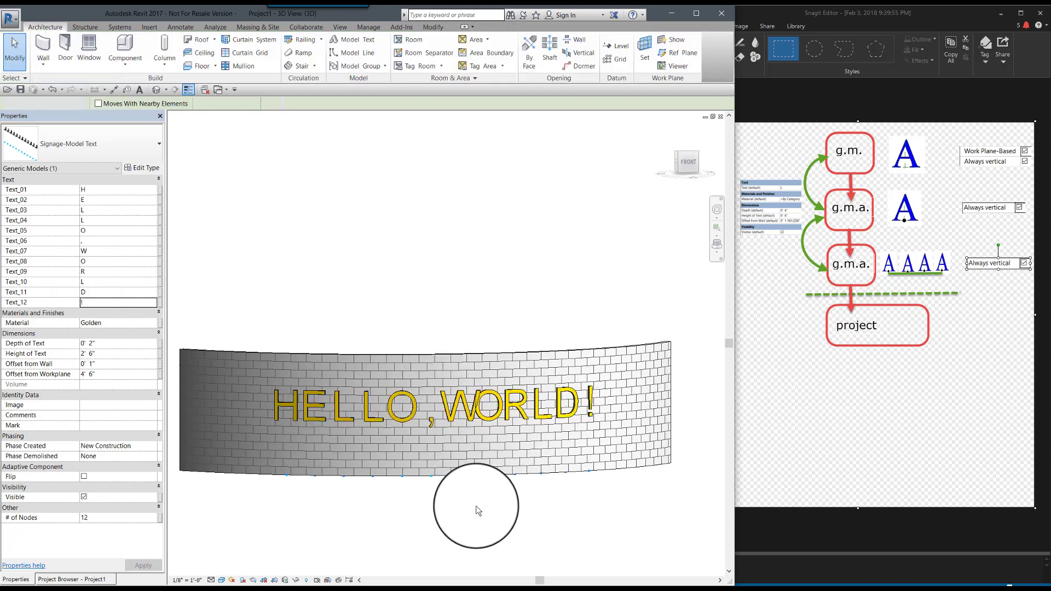
click(490, 392)
click(611, 491)
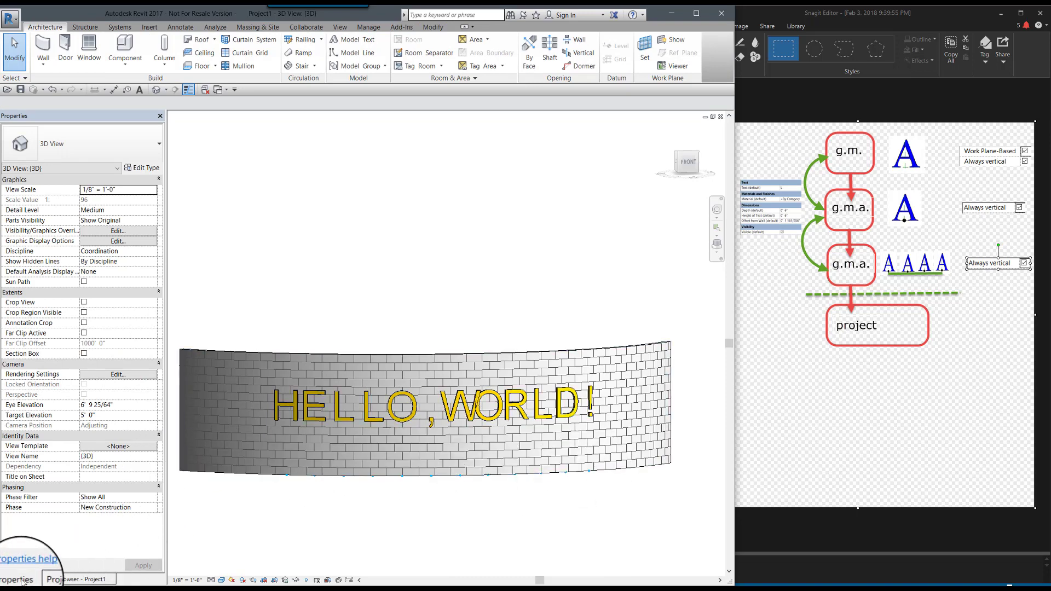
Open the South building elevation and bring the whole wall with its lettering into view
click(48, 581)
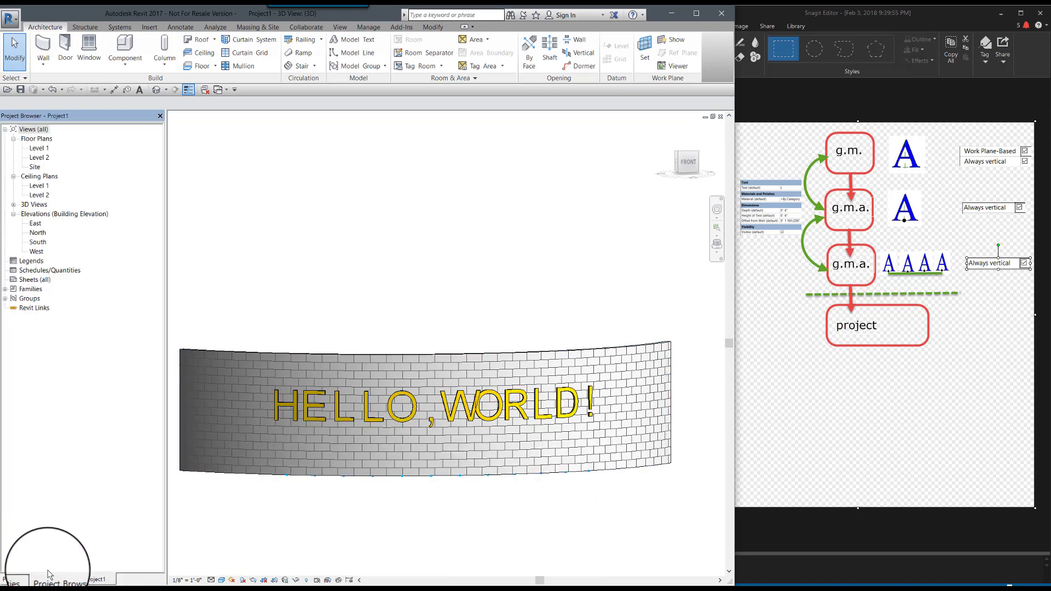
click(38, 248)
double_click(38, 245)
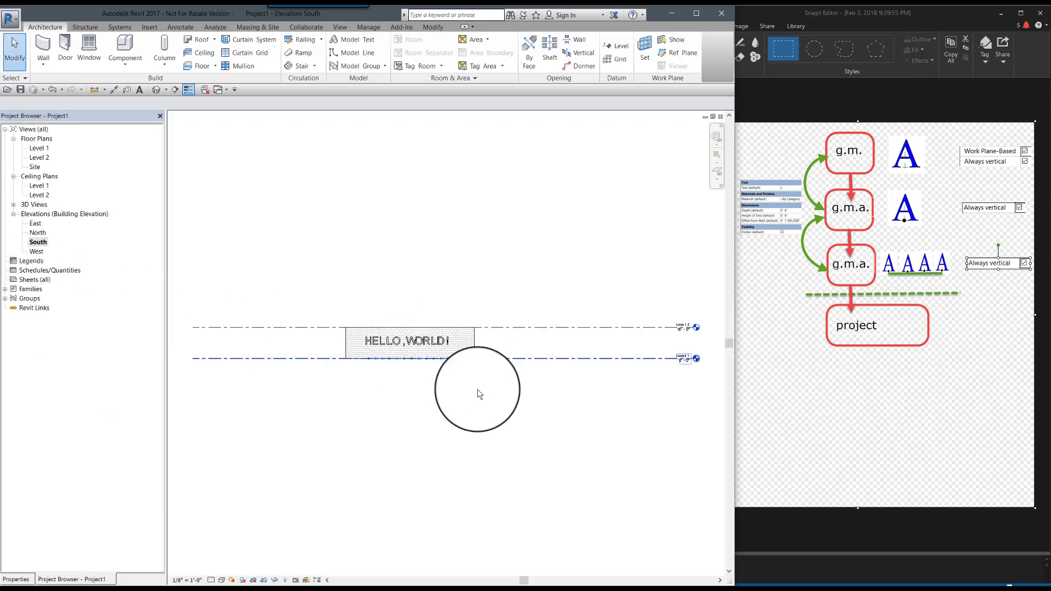
scroll(460, 384, up, 2)
scroll(385, 292, up, 3)
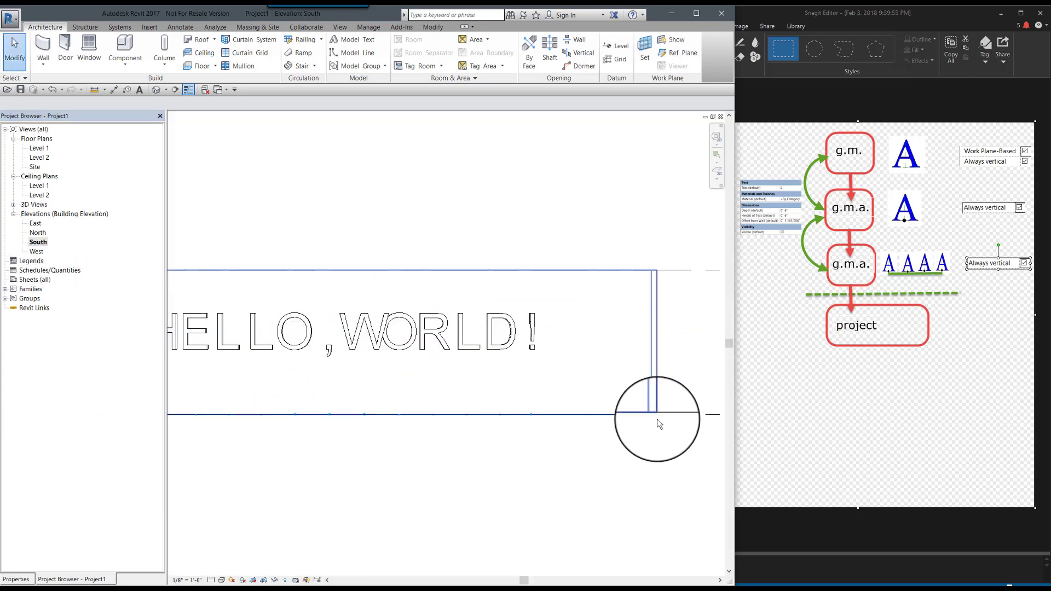
scroll(657, 418, down, 1)
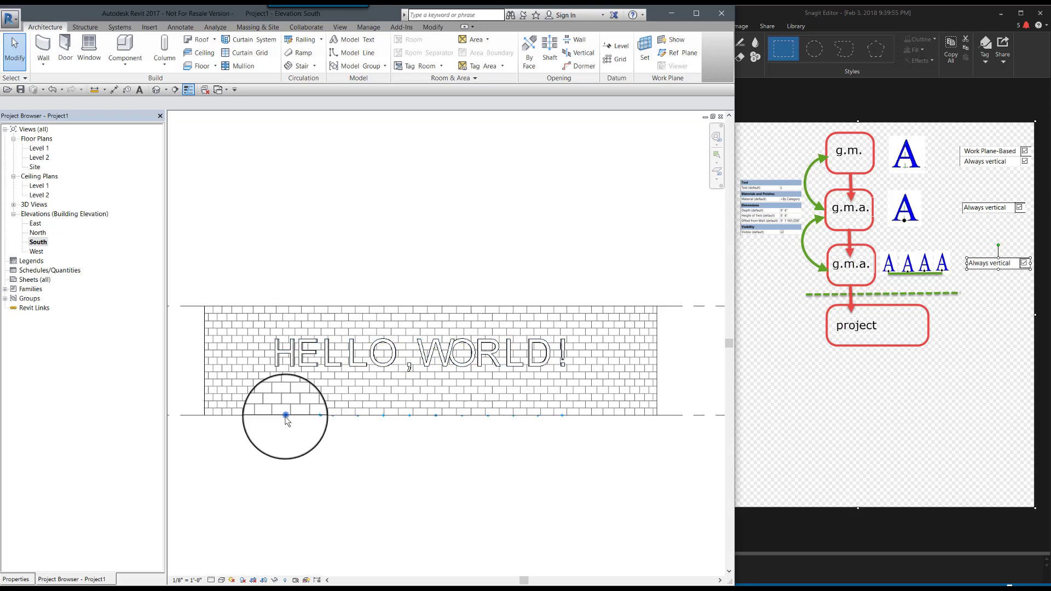
Move the signage's placement point 3 a short distance along the wall's base, outward past the exclamation mark
scroll(286, 419, up, 3)
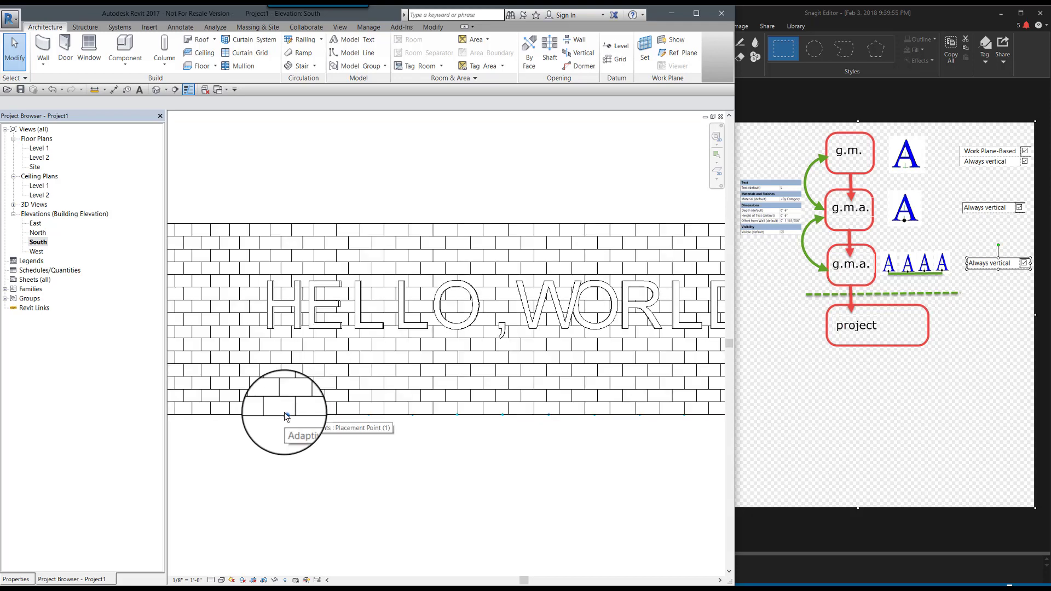
scroll(486, 463, down, 3)
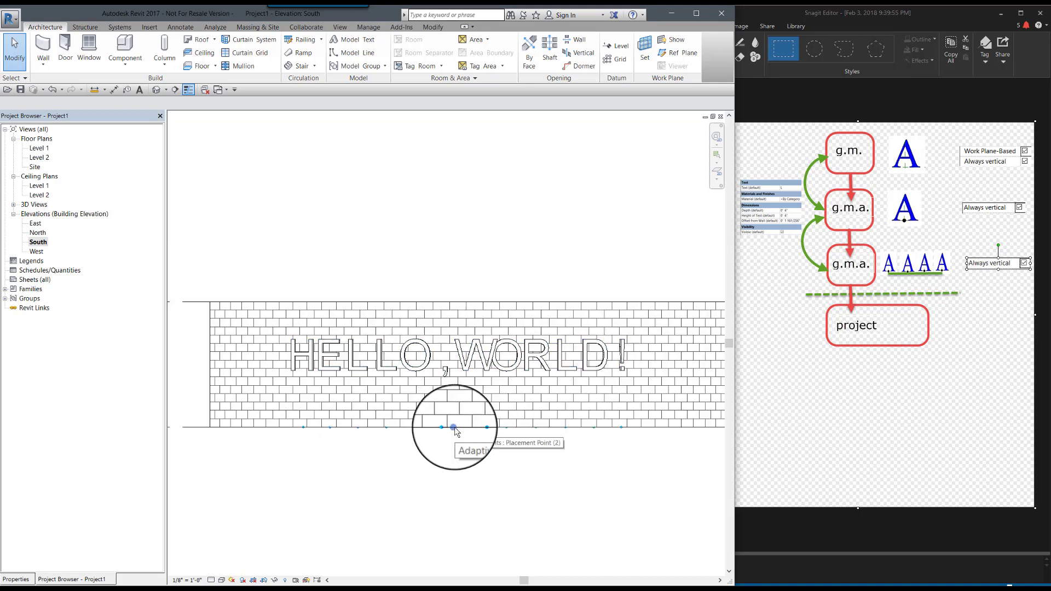
scroll(454, 427, down, 2)
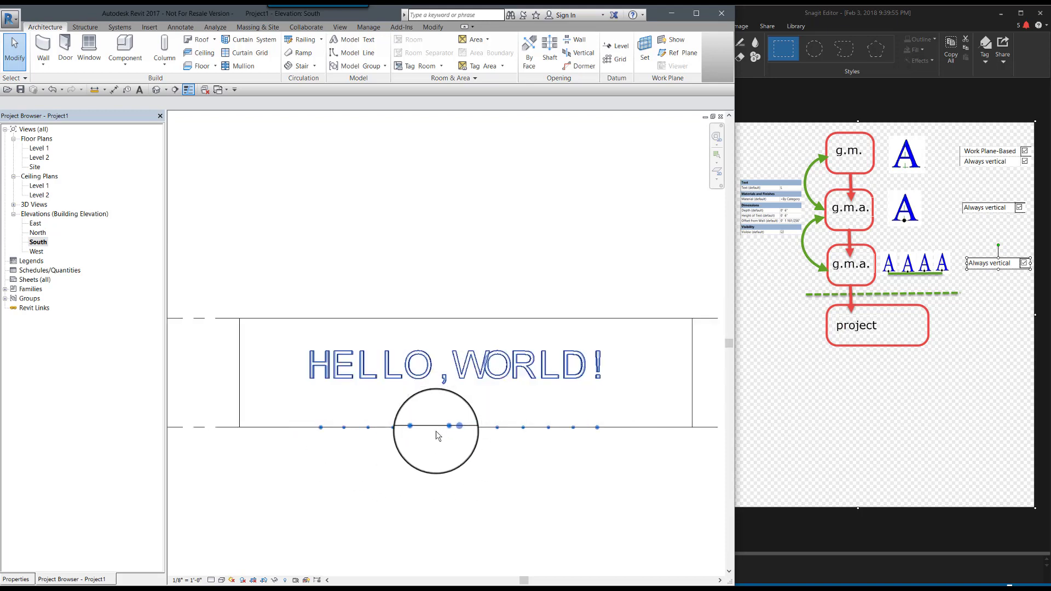
scroll(593, 456, up, 3)
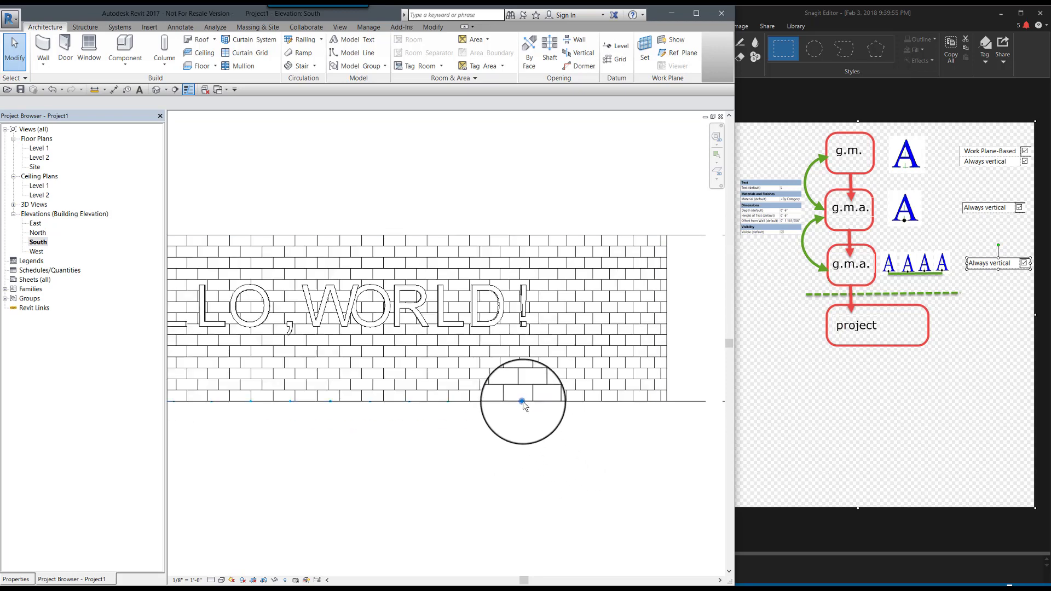
click(523, 401)
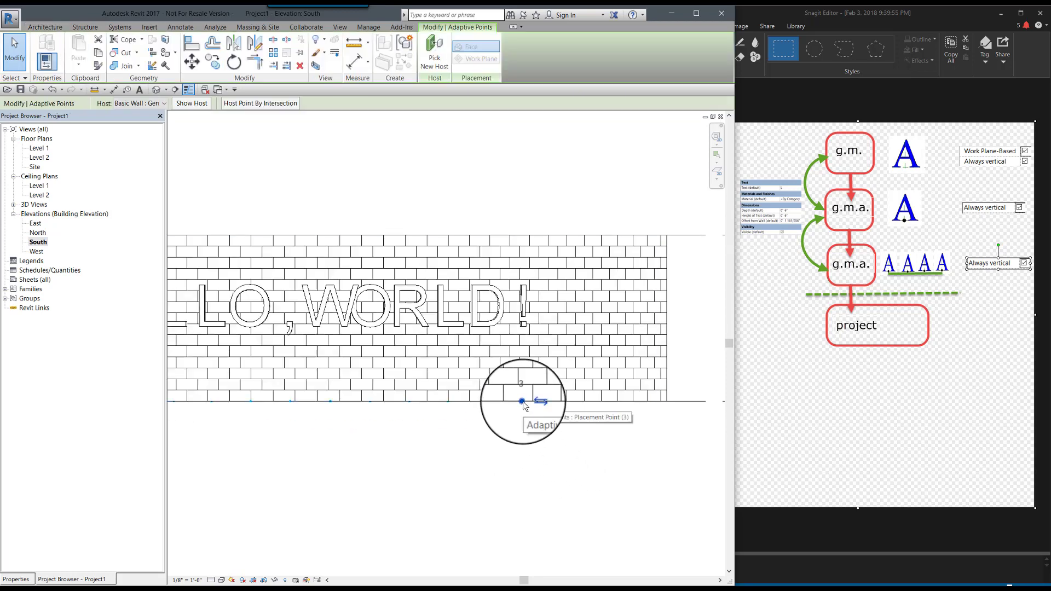
click(192, 62)
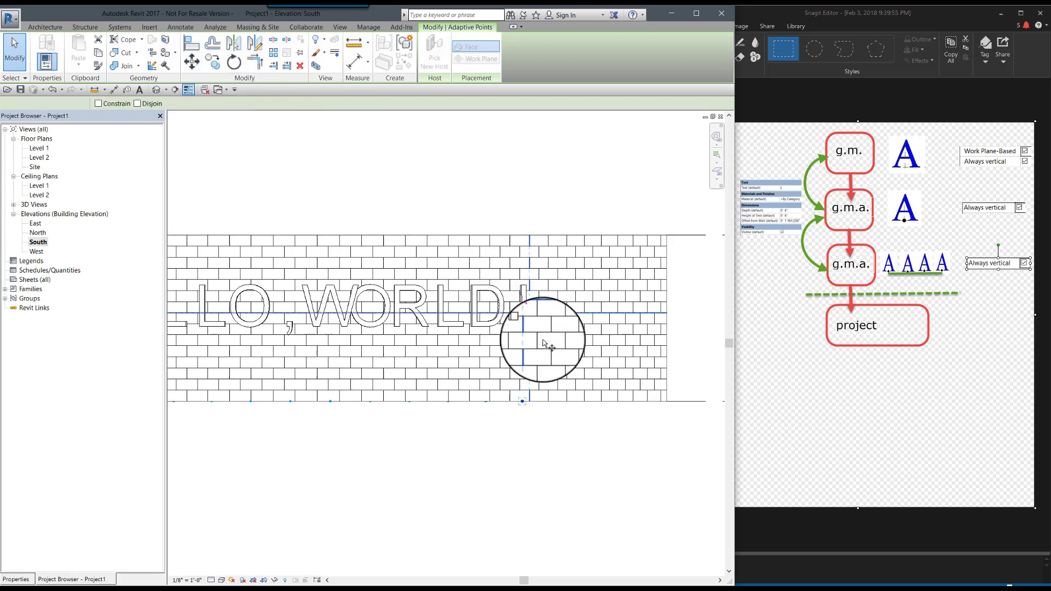
click(523, 402)
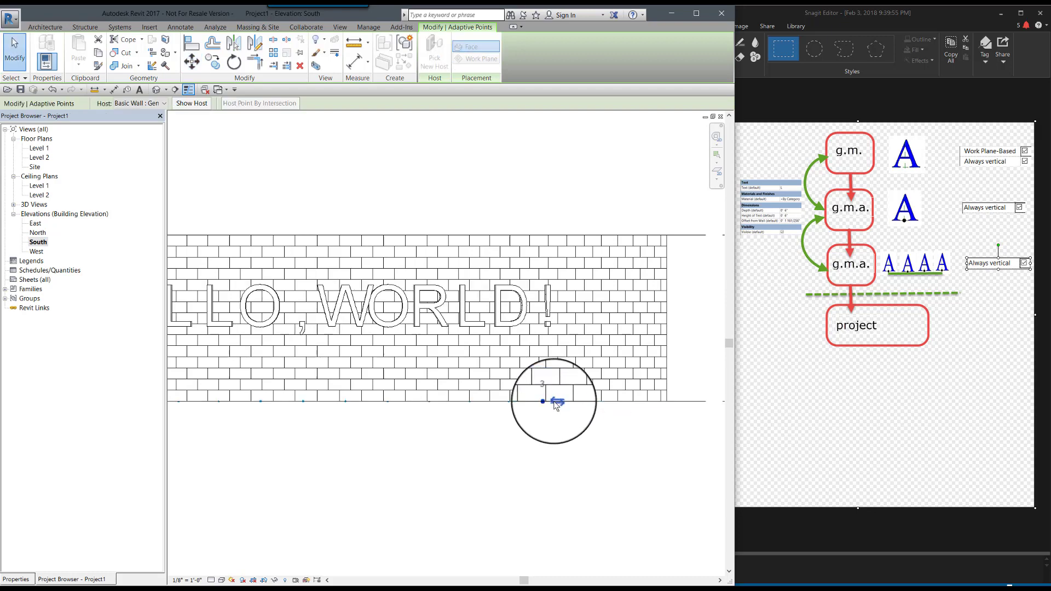
Move the signage's placement point 3 slightly closer to the wall's end to widen the spacing of WORLD!
click(575, 419)
scroll(604, 435, down, 2)
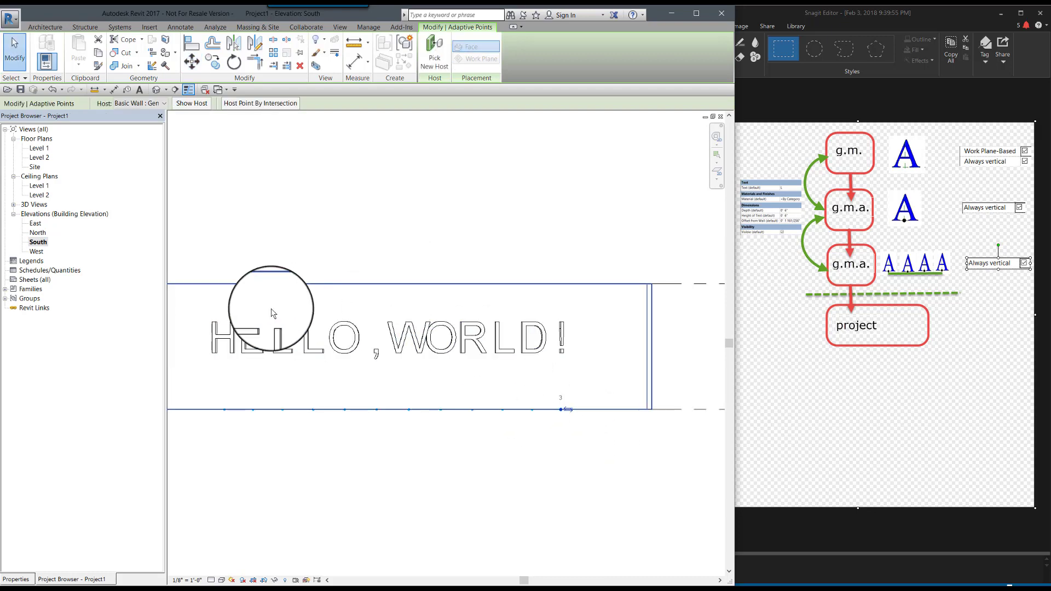
scroll(441, 345, up, 3)
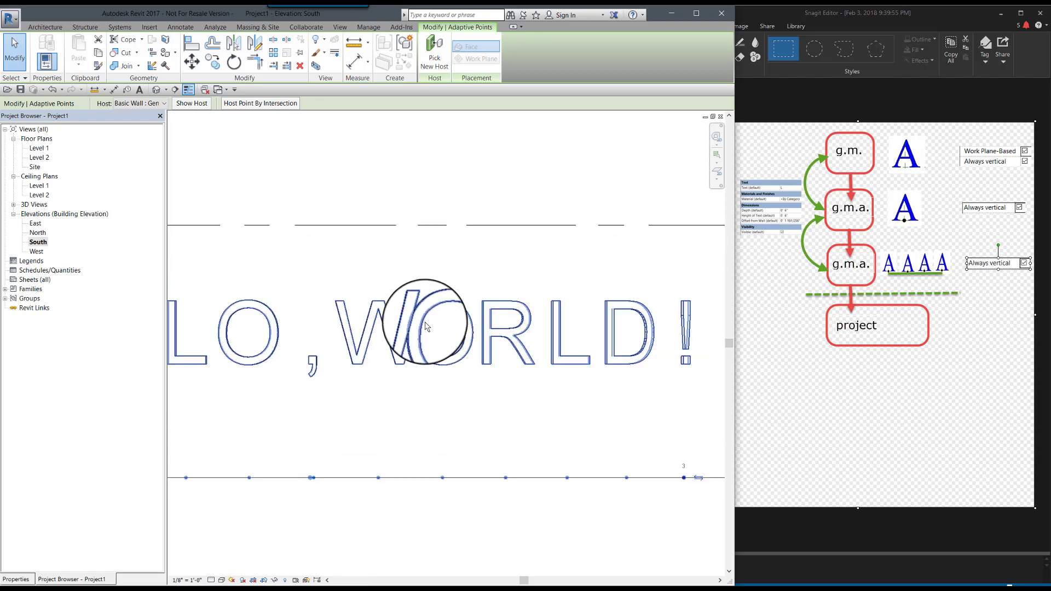
scroll(469, 392, down, 2)
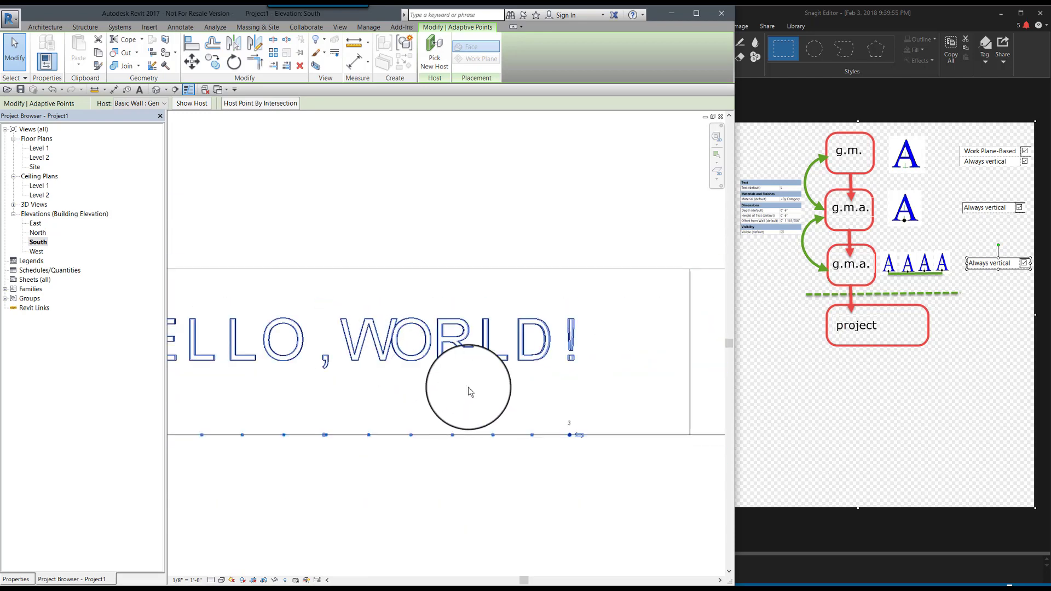
scroll(612, 441, up, 2)
scroll(540, 431, up, 3)
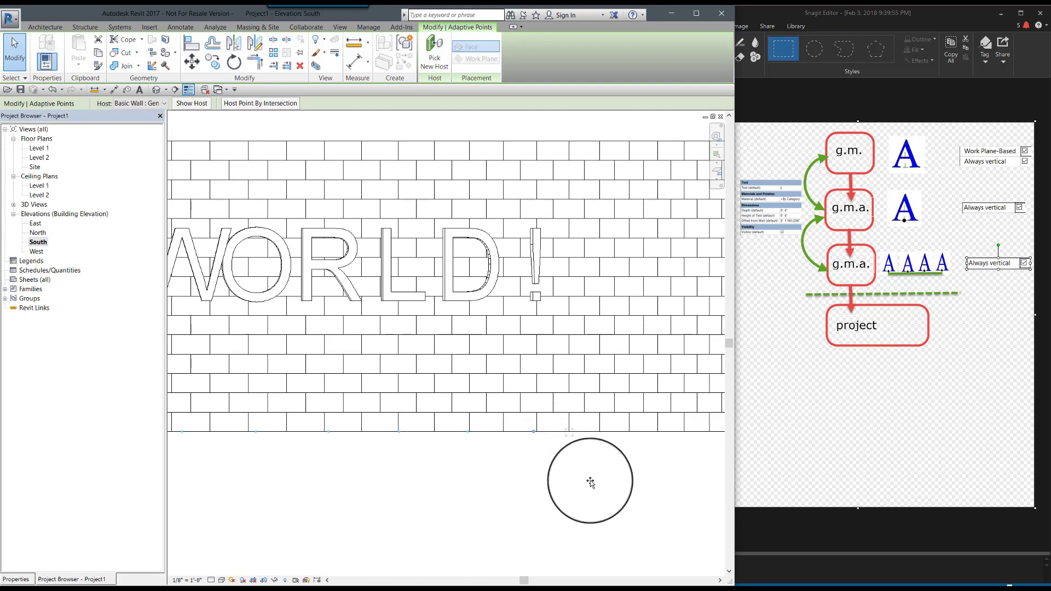
scroll(589, 484, down, 3)
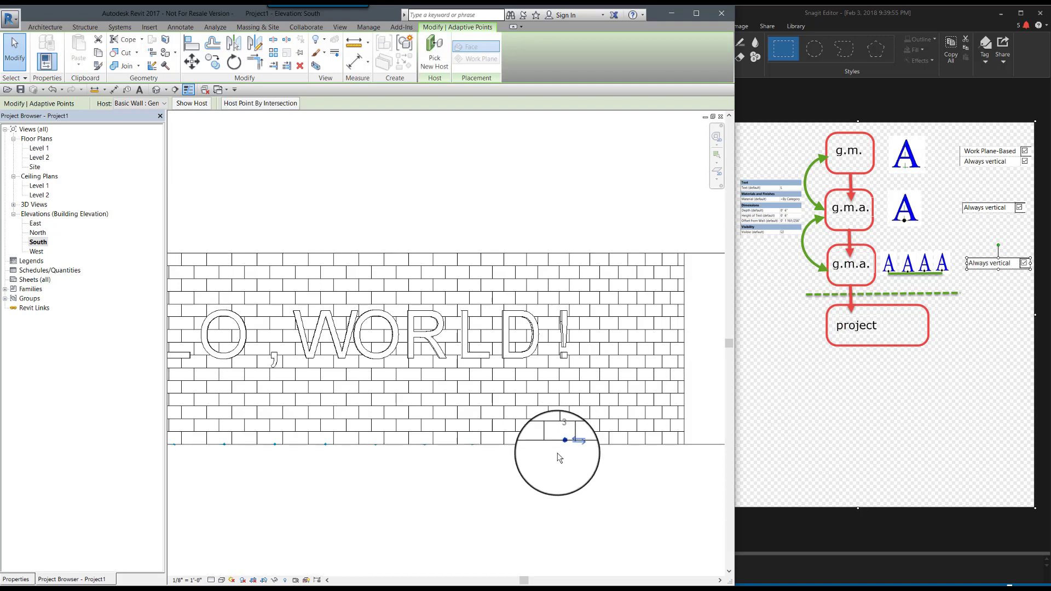
scroll(561, 459, down, 1)
scroll(563, 460, down, 1)
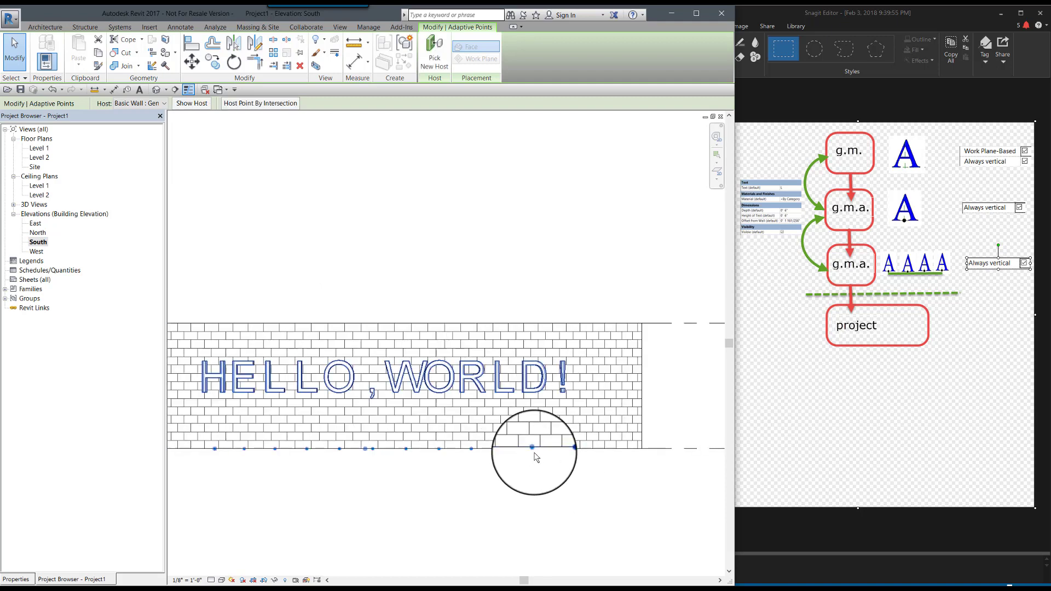
scroll(562, 455, down, 1)
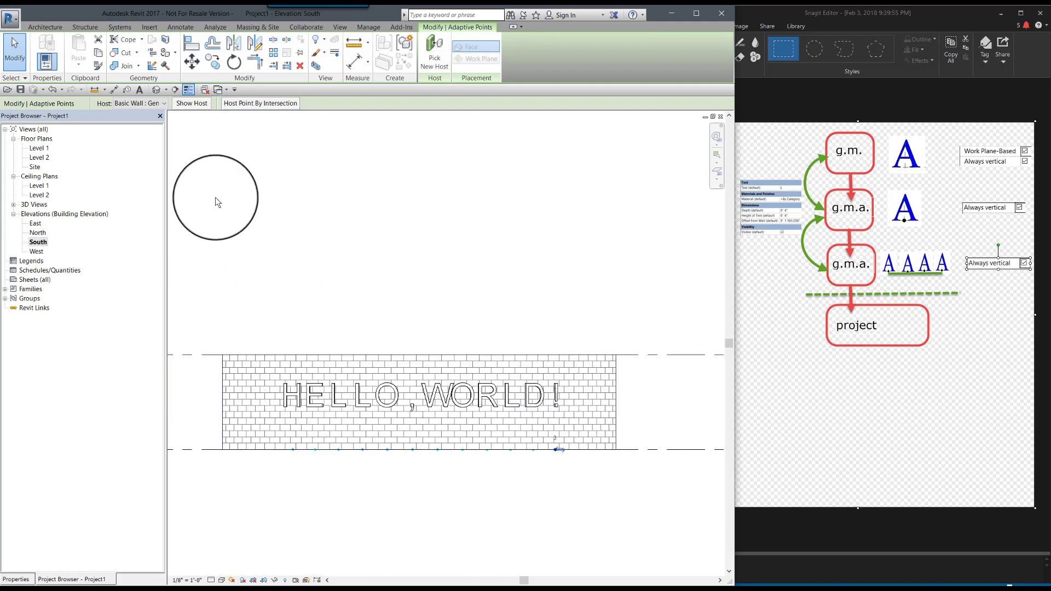
Open the 3D view, reduce the curved wall's radius to 20 feet and deselect the wall
click(157, 90)
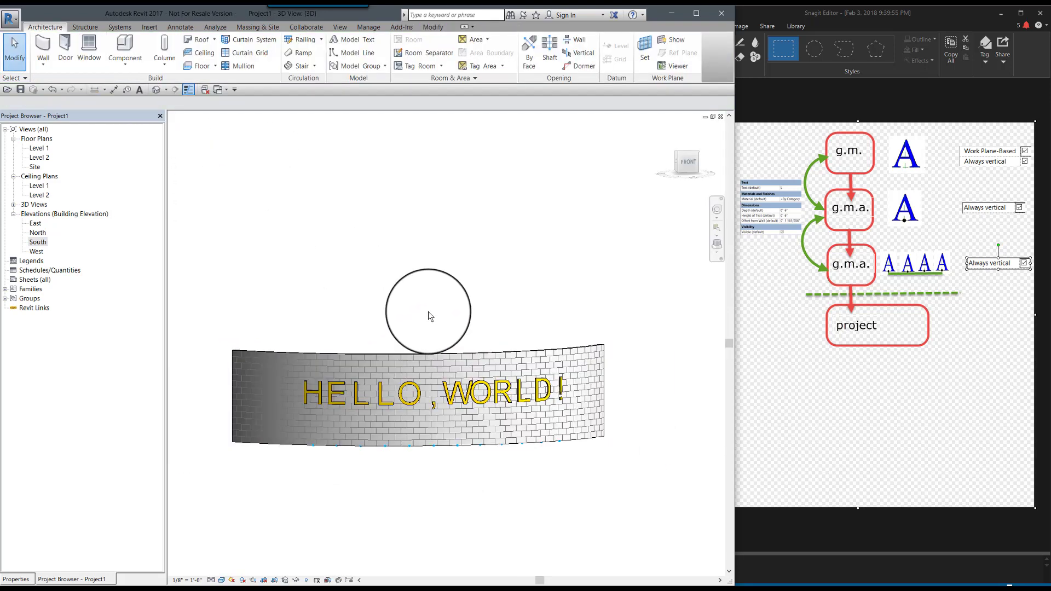
key(shift+w)
drag(410, 343, 396, 404)
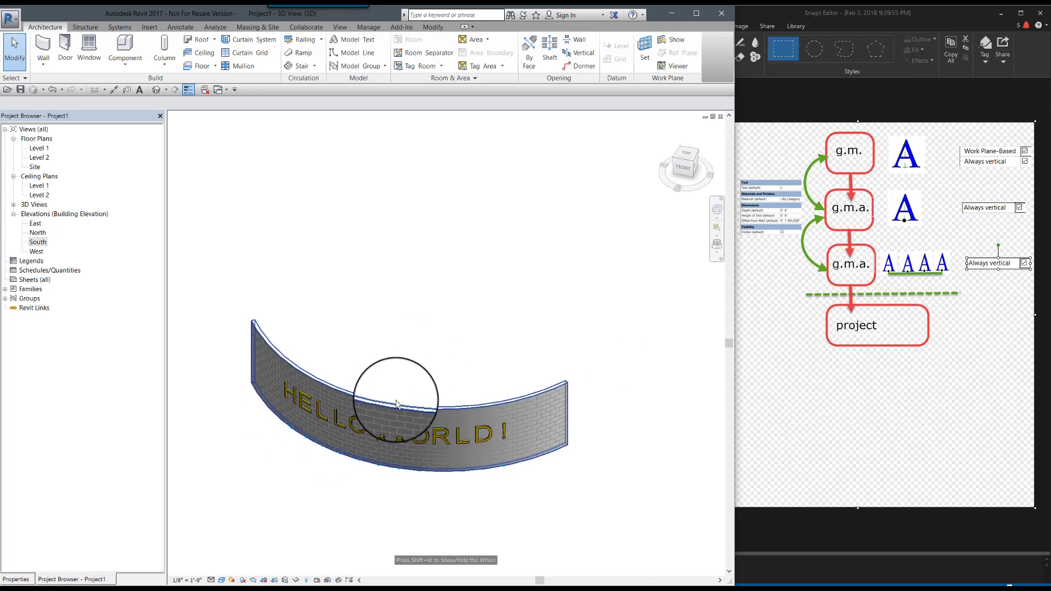
click(396, 405)
click(370, 386)
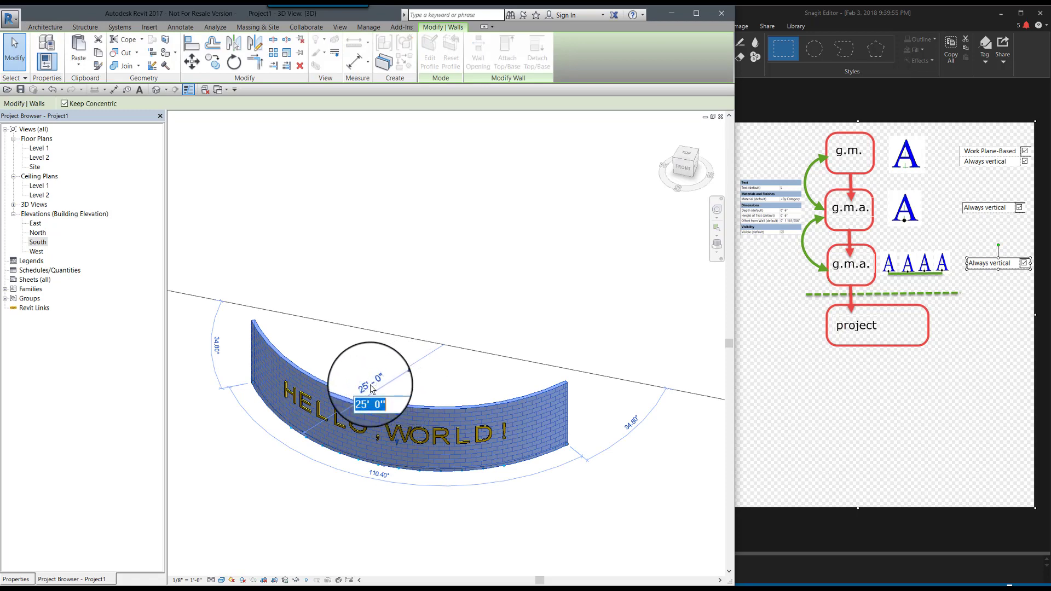
text(20)
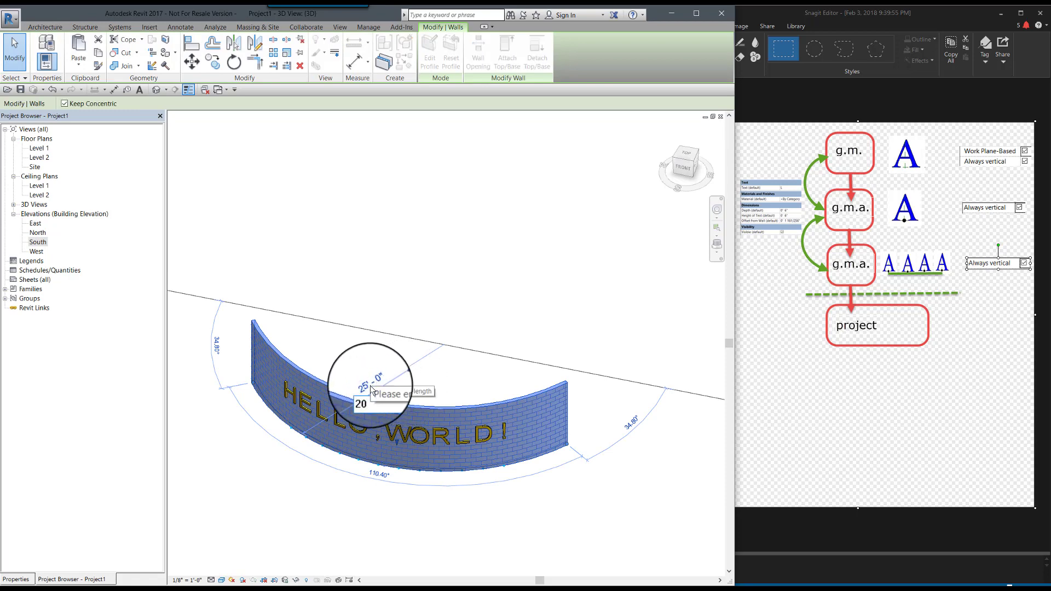
key(Return)
click(465, 525)
Examine how the HELLO,WORLD! lettering and its placement points follow the tighter curve of the wall
scroll(446, 429, up, 4)
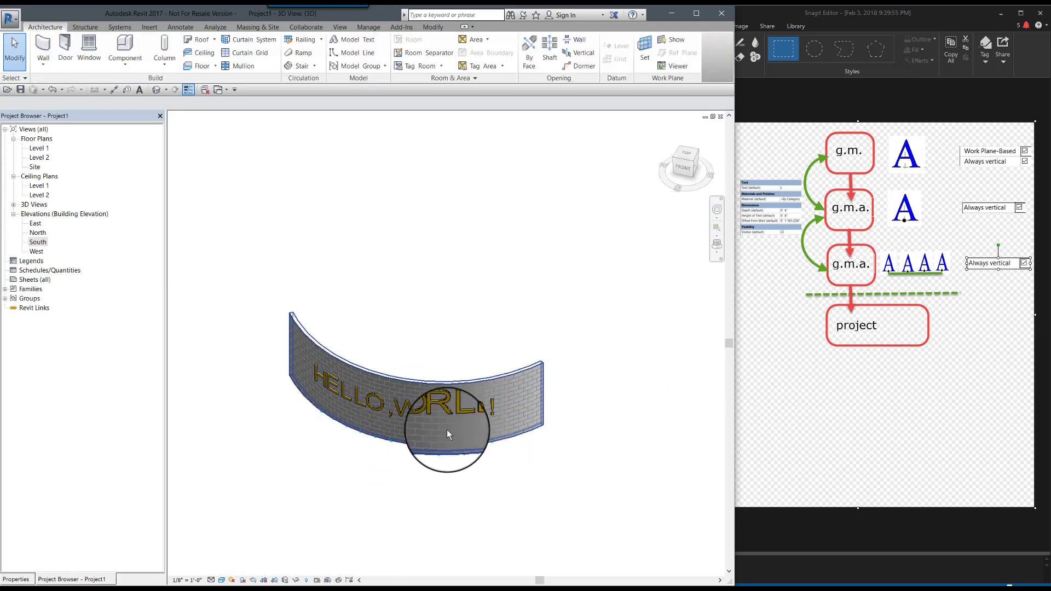
scroll(432, 412, up, 3)
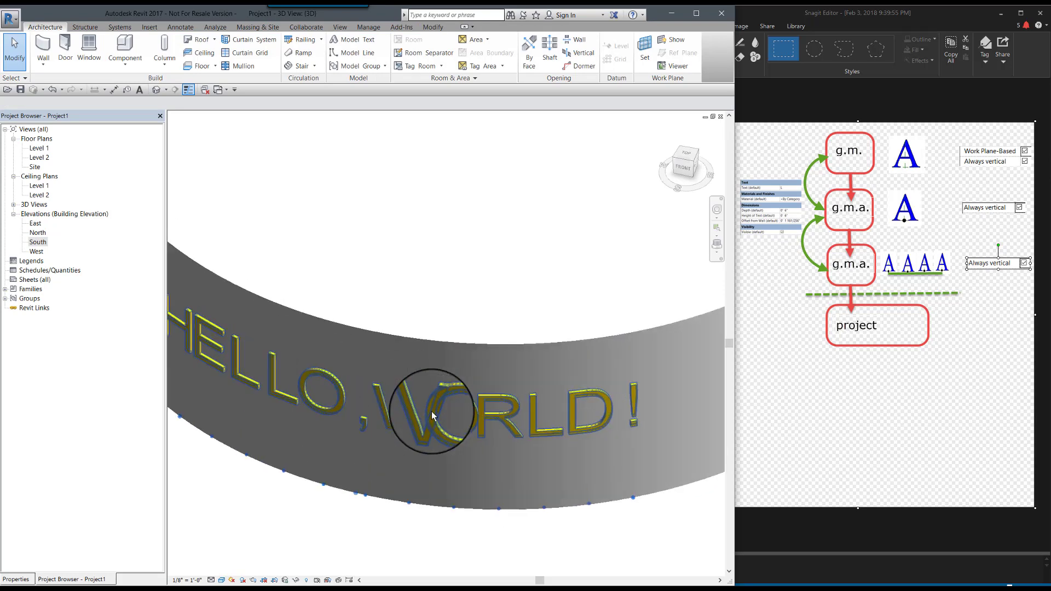
scroll(431, 412, down, 2)
scroll(425, 356, down, 1)
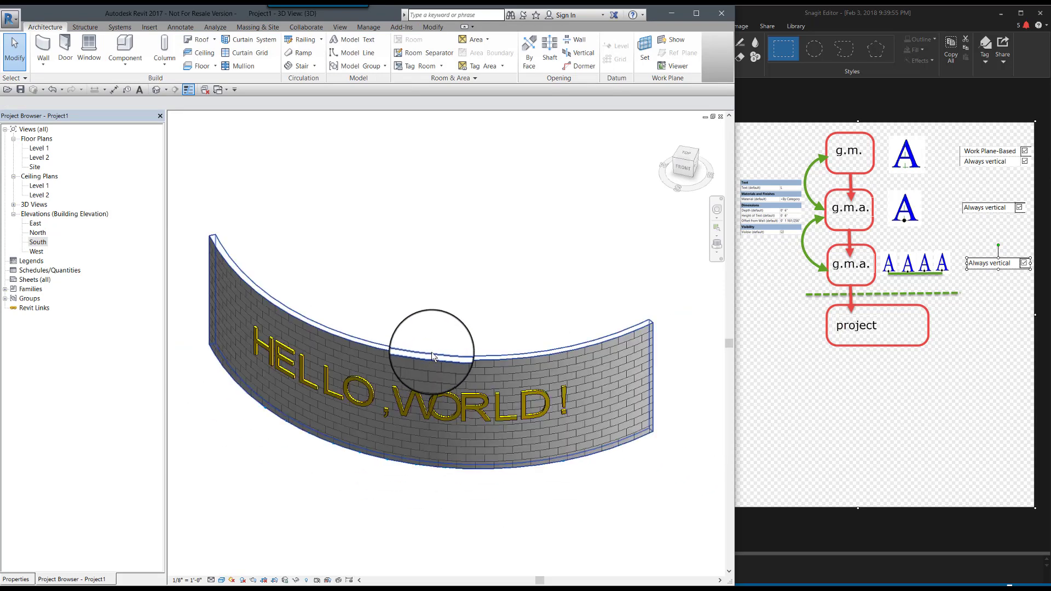
scroll(432, 352, up, 1)
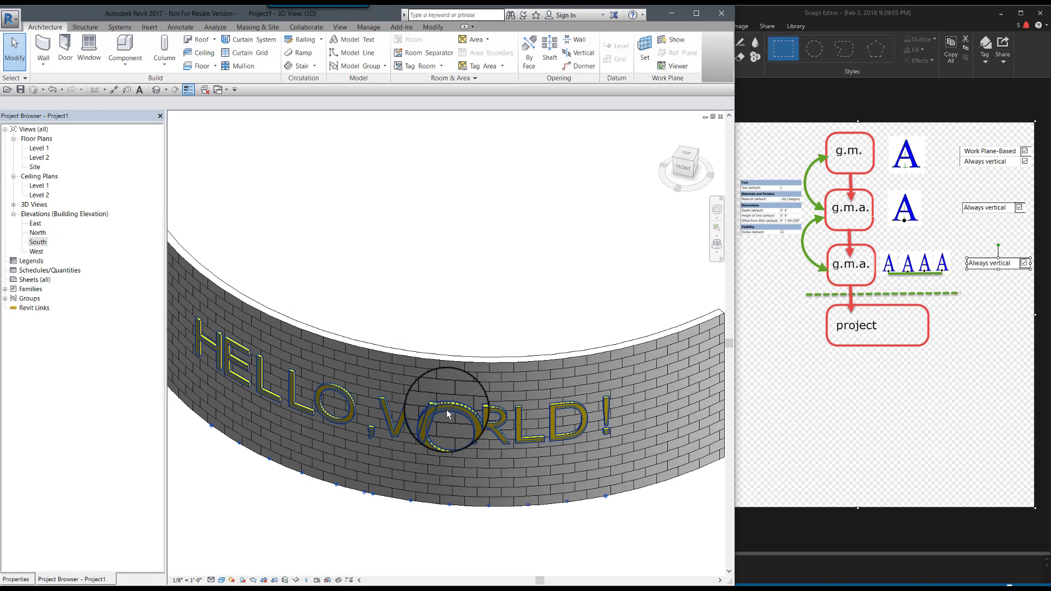
scroll(386, 451, down, 4)
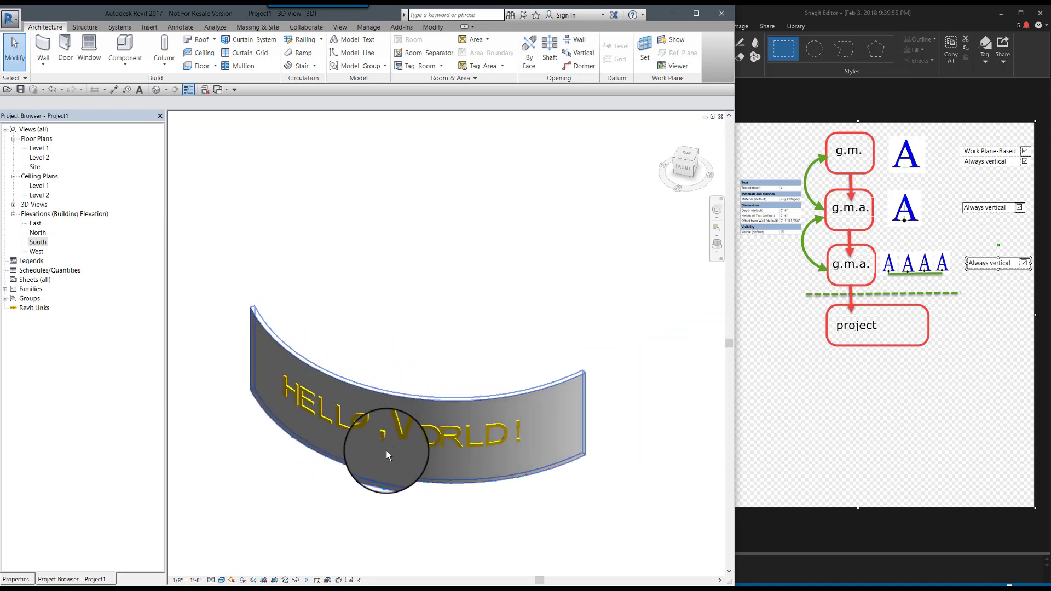
scroll(411, 424, down, 1)
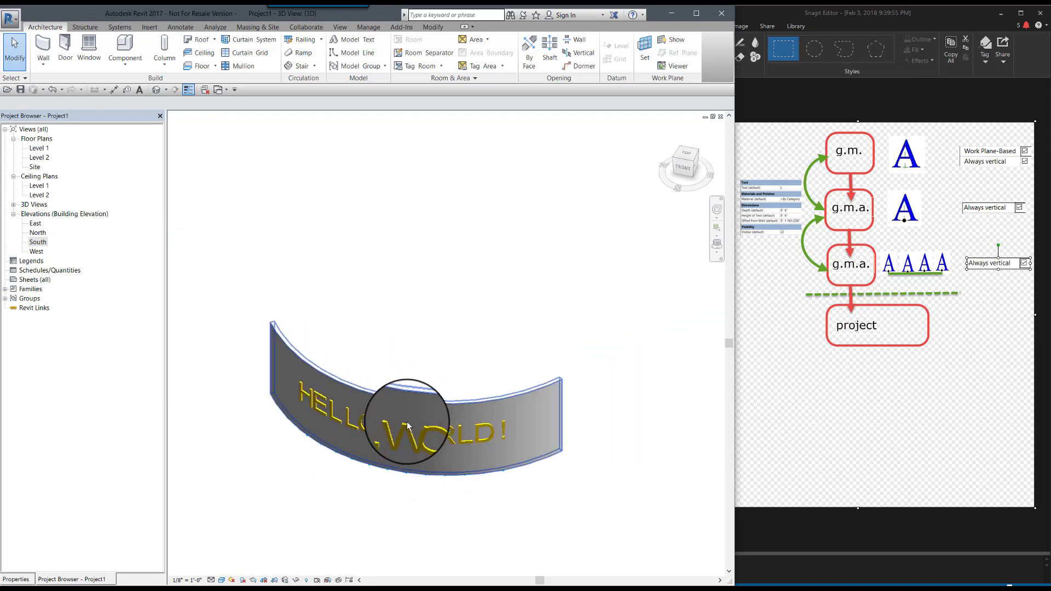
Move the curved wall freely to another location to test that the hosted signage follows it, and deselect the wall
click(387, 395)
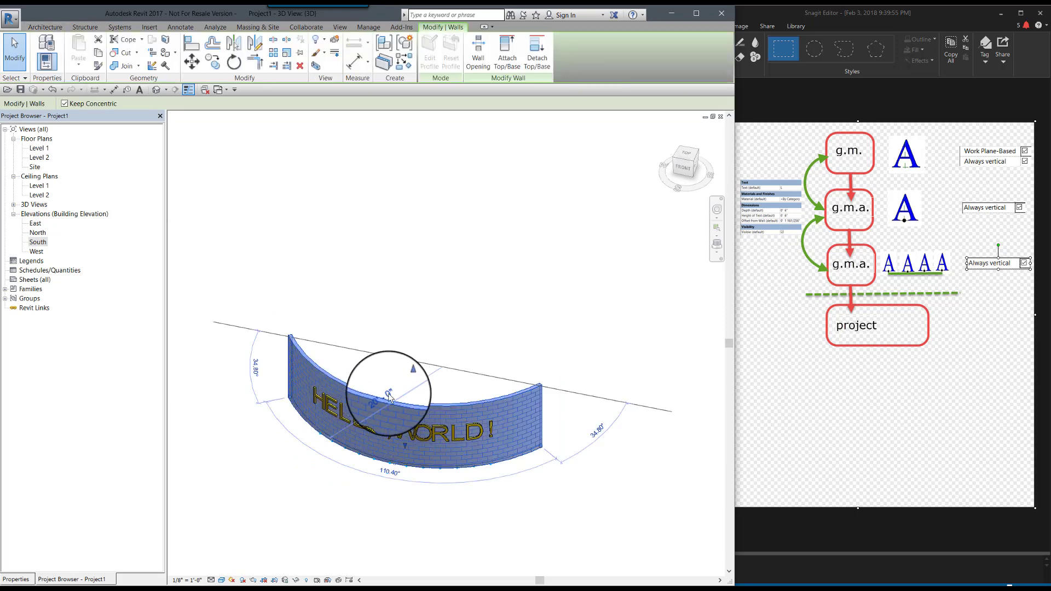
drag(389, 395, 294, 237)
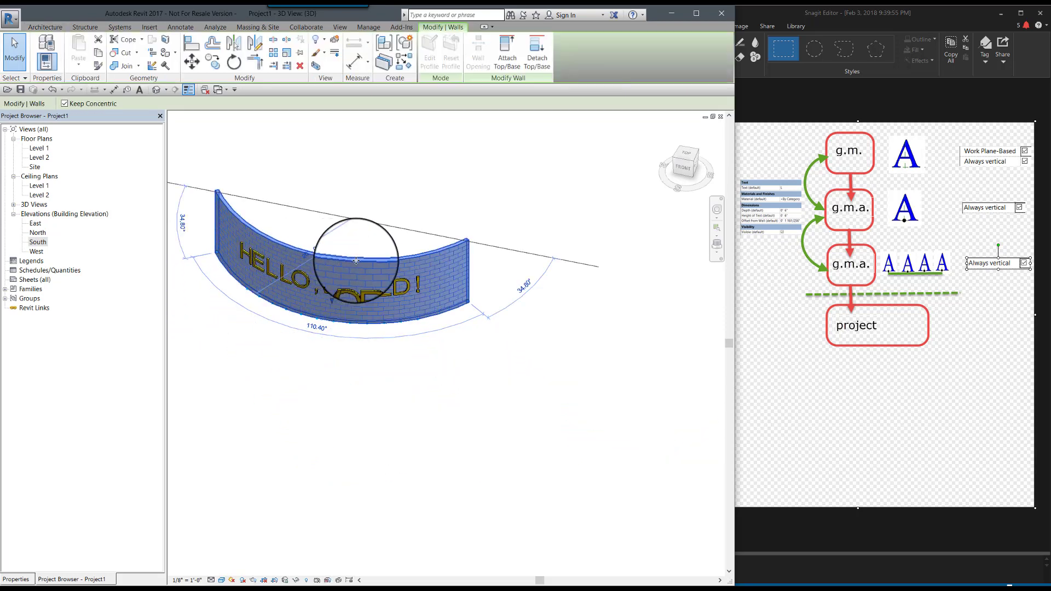
drag(356, 261, 573, 486)
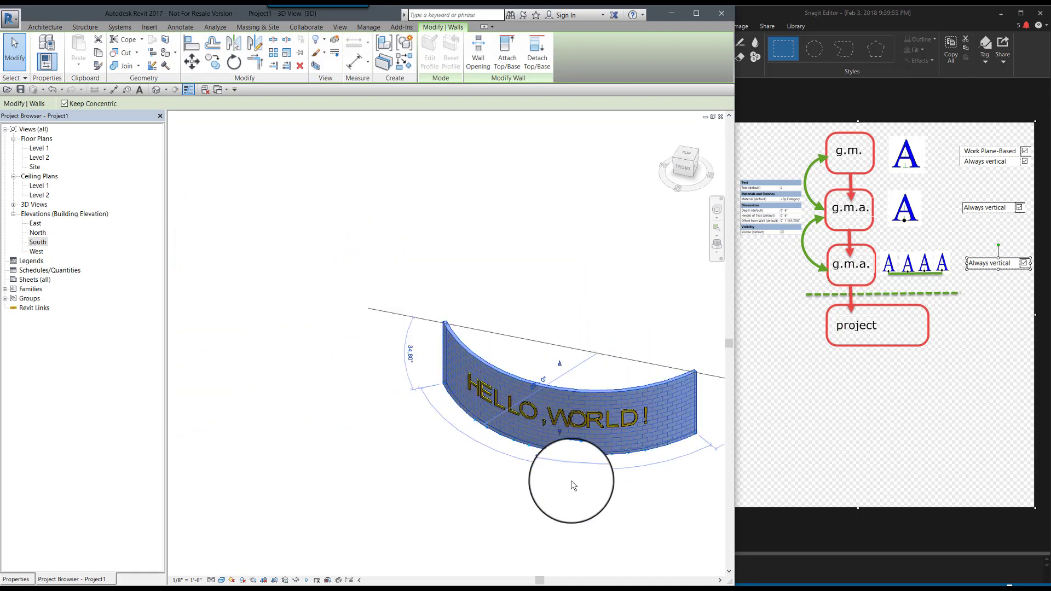
click(542, 500)
scroll(331, 406, down, 2)
scroll(606, 425, up, 3)
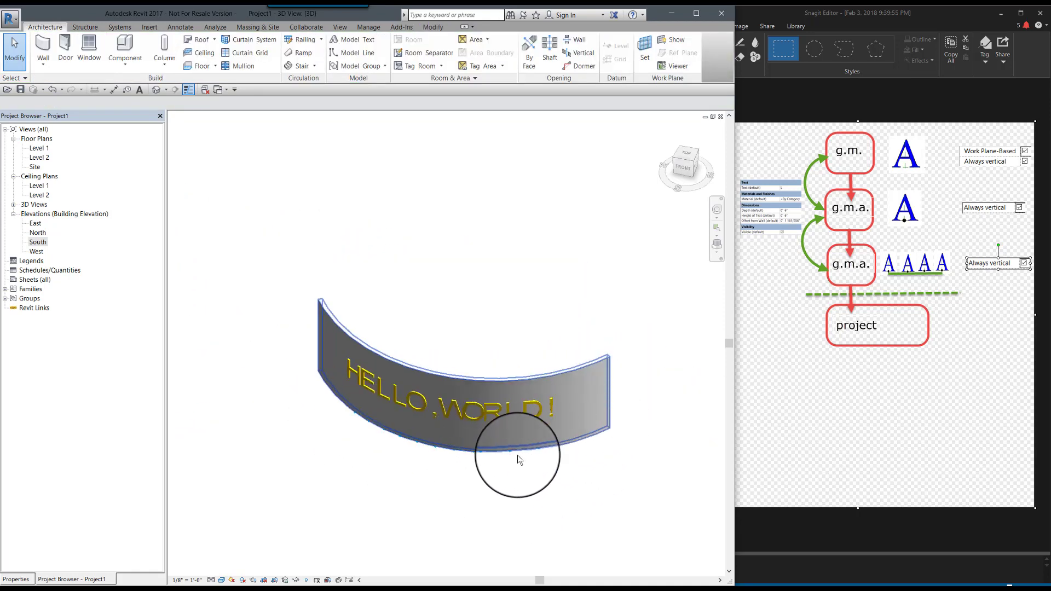
scroll(496, 437, up, 1)
scroll(539, 469, up, 1)
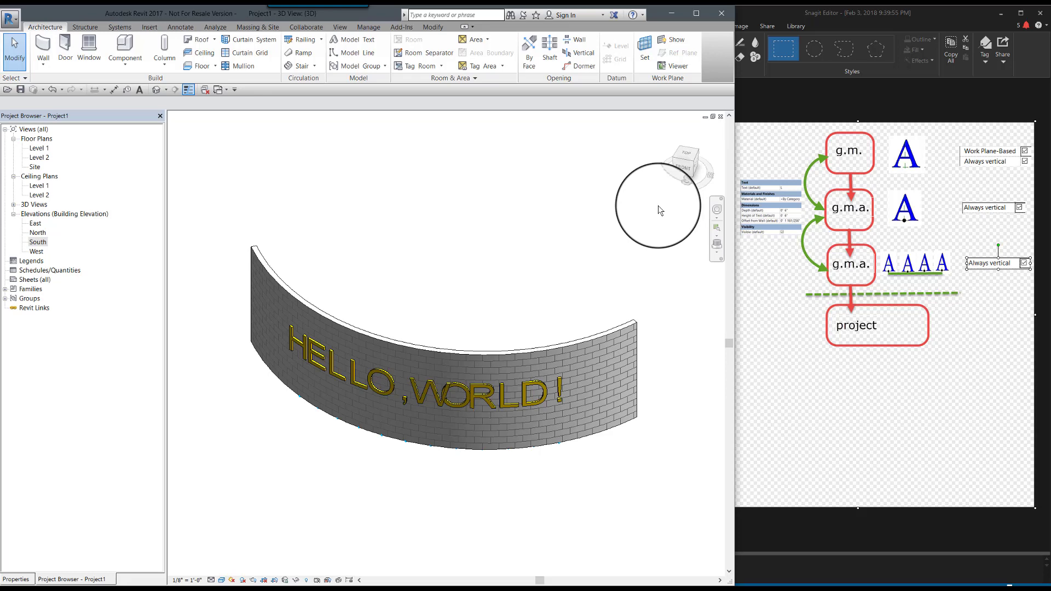
Face the wall from the front and set the signage's Text_07 parameter to F
click(683, 171)
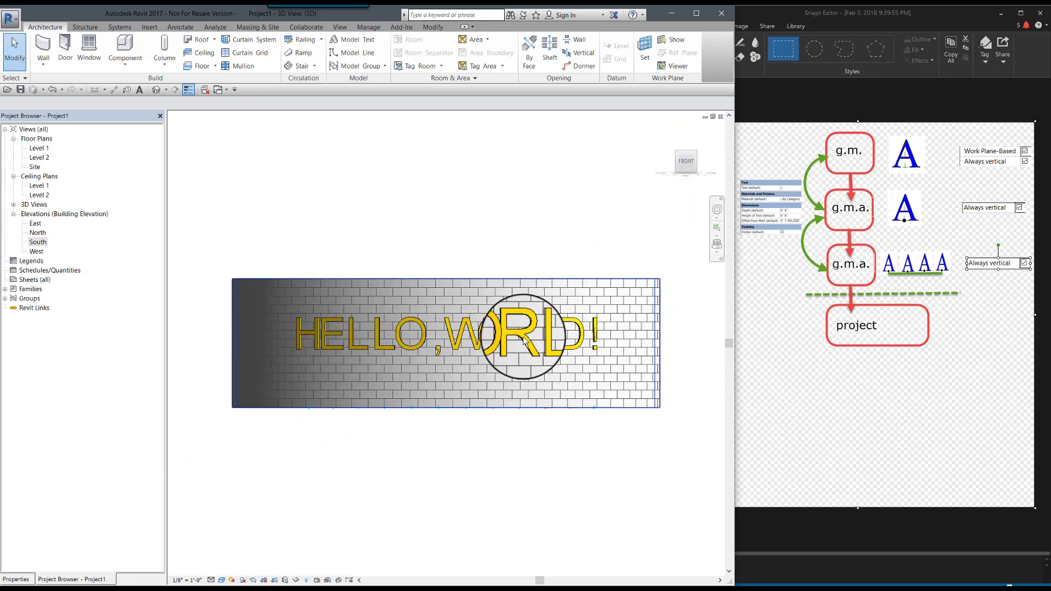
click(480, 345)
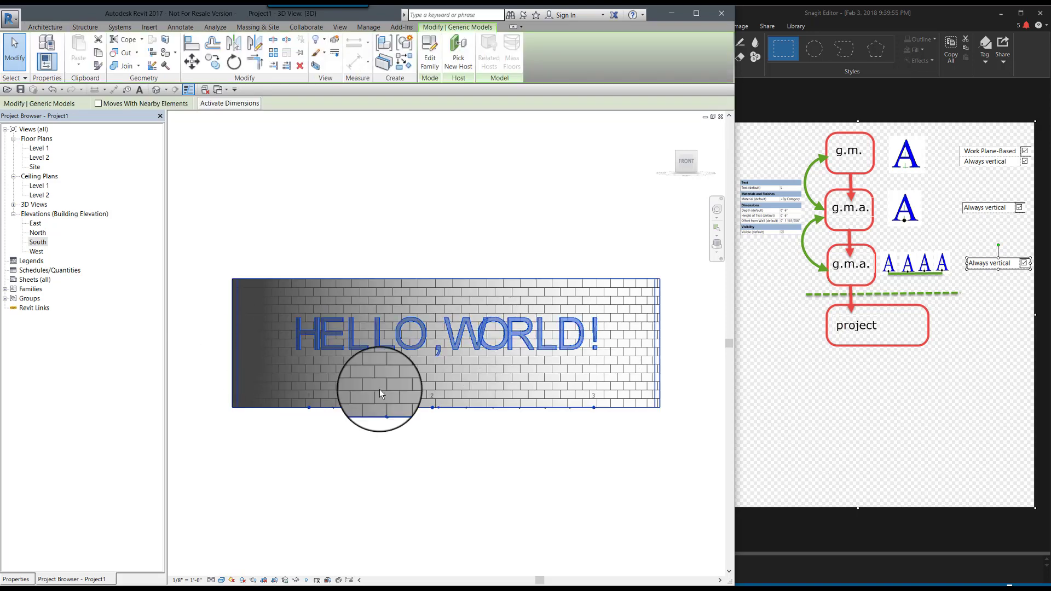
click(20, 581)
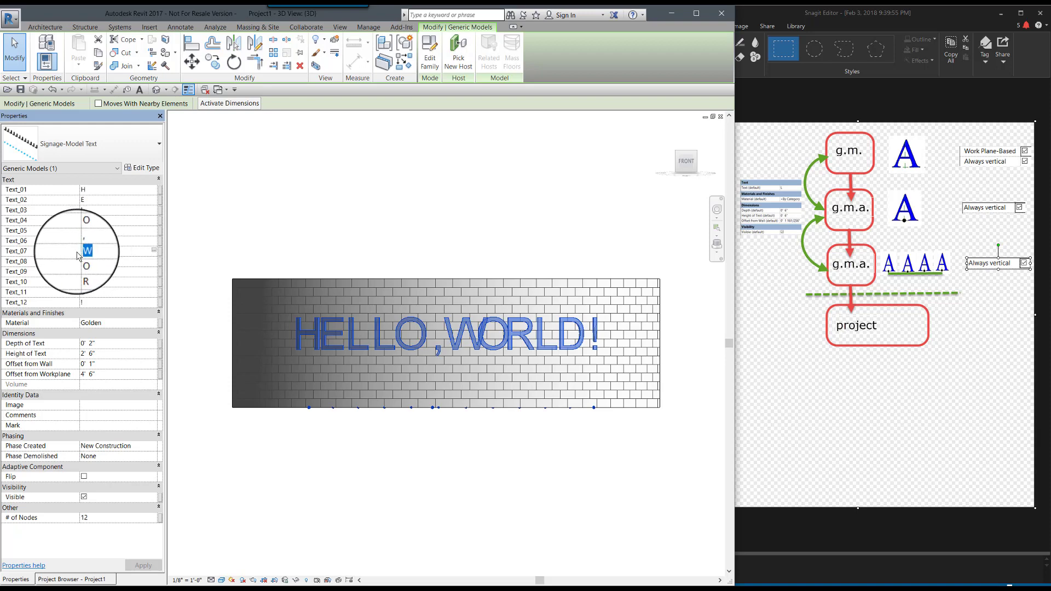
click(154, 251)
text(F)
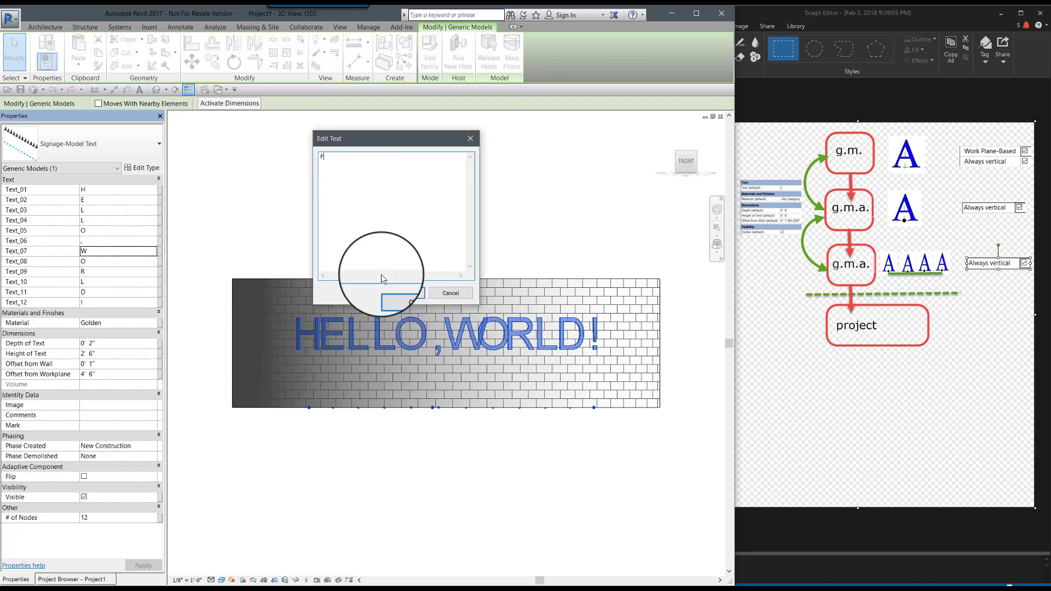
click(403, 293)
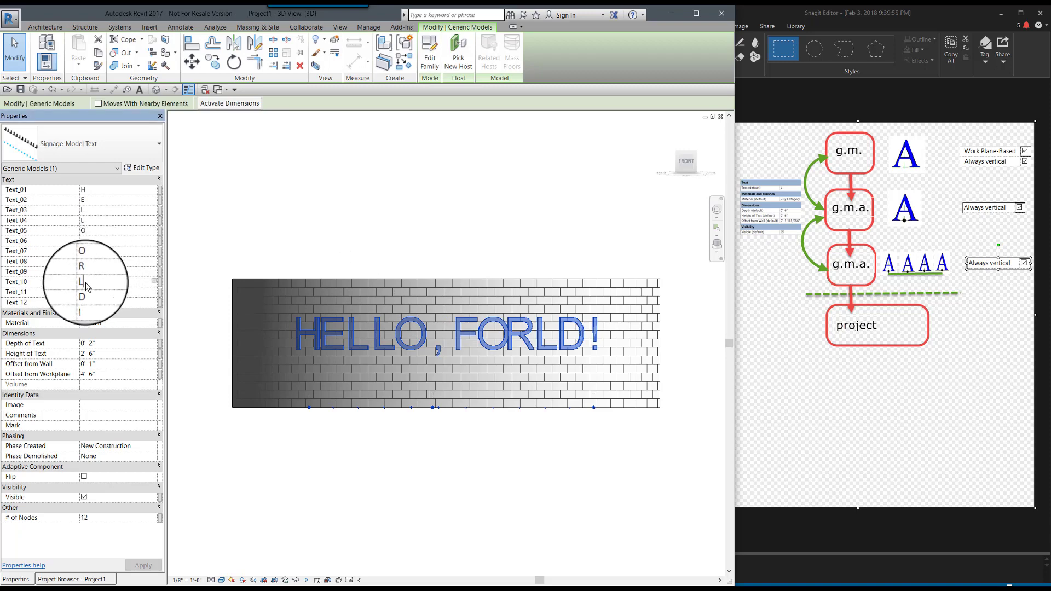
Set the signage's Text_10 parameter to U and its Text_11 parameter to M
click(154, 283)
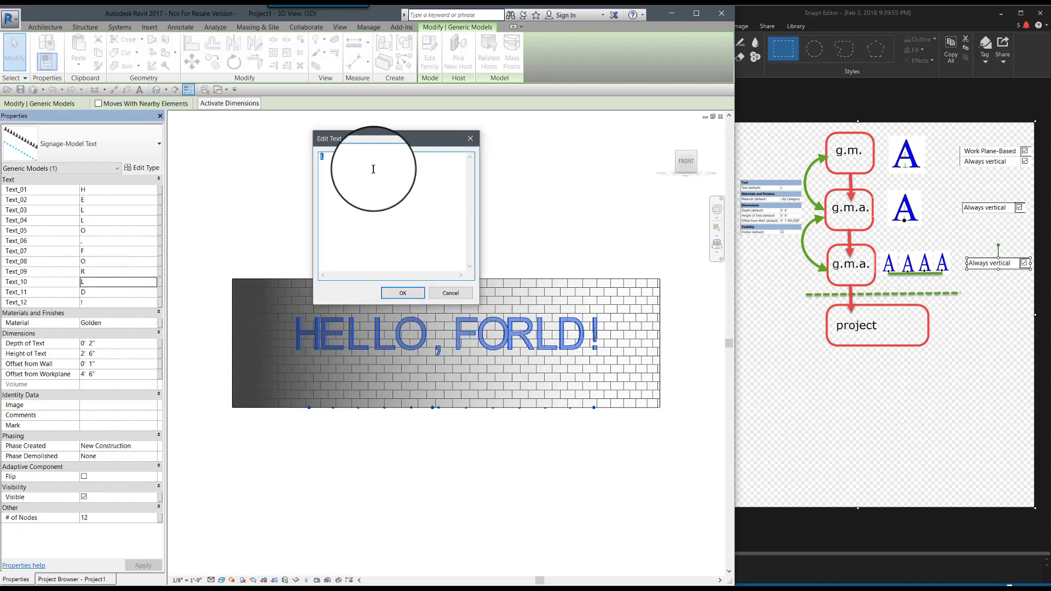
text(U)
click(402, 293)
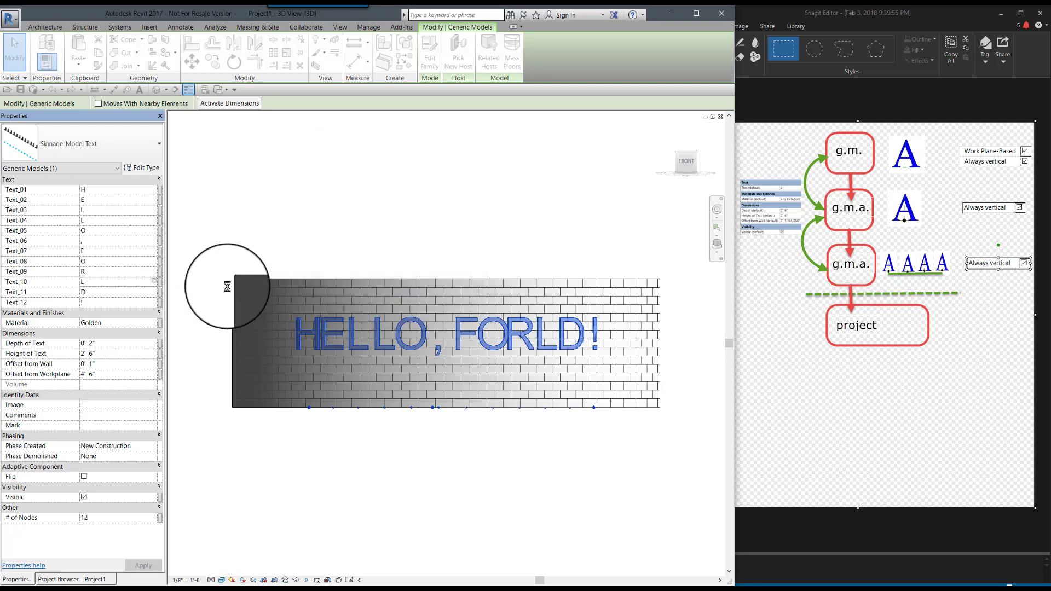
click(86, 293)
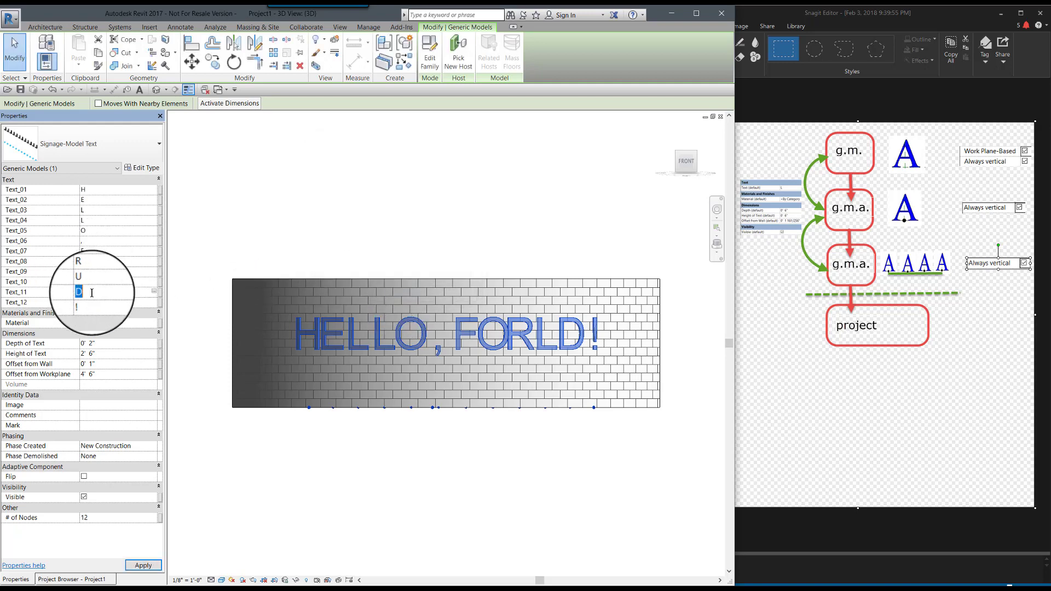
click(154, 291)
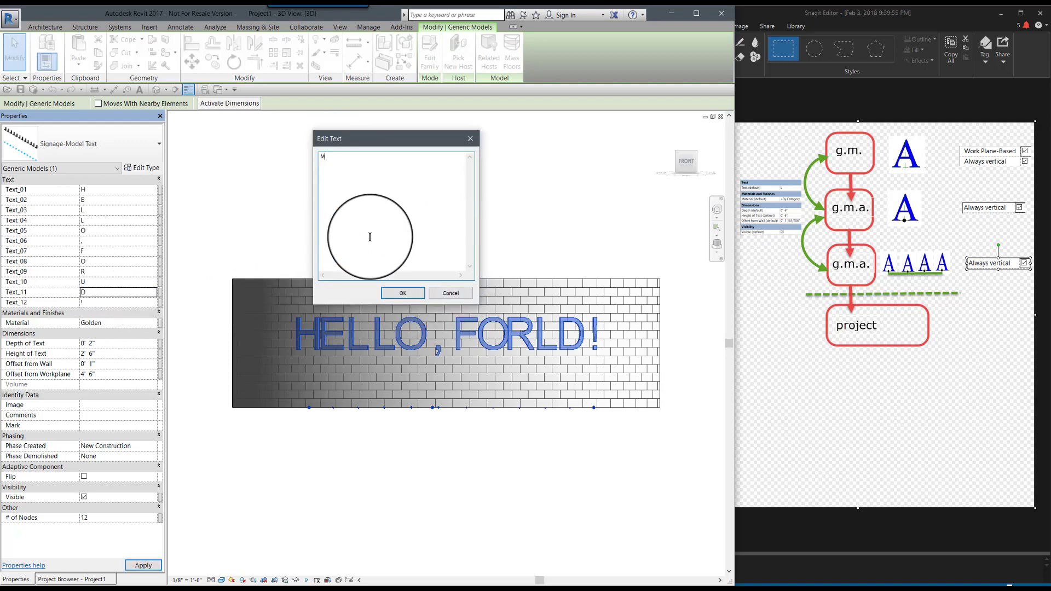
text(M)
click(402, 293)
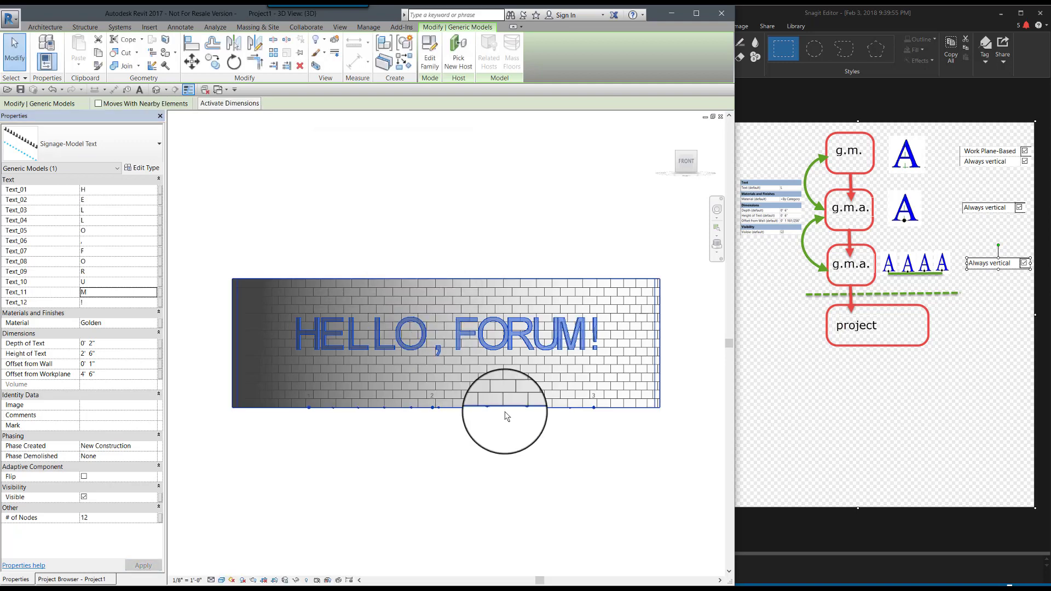